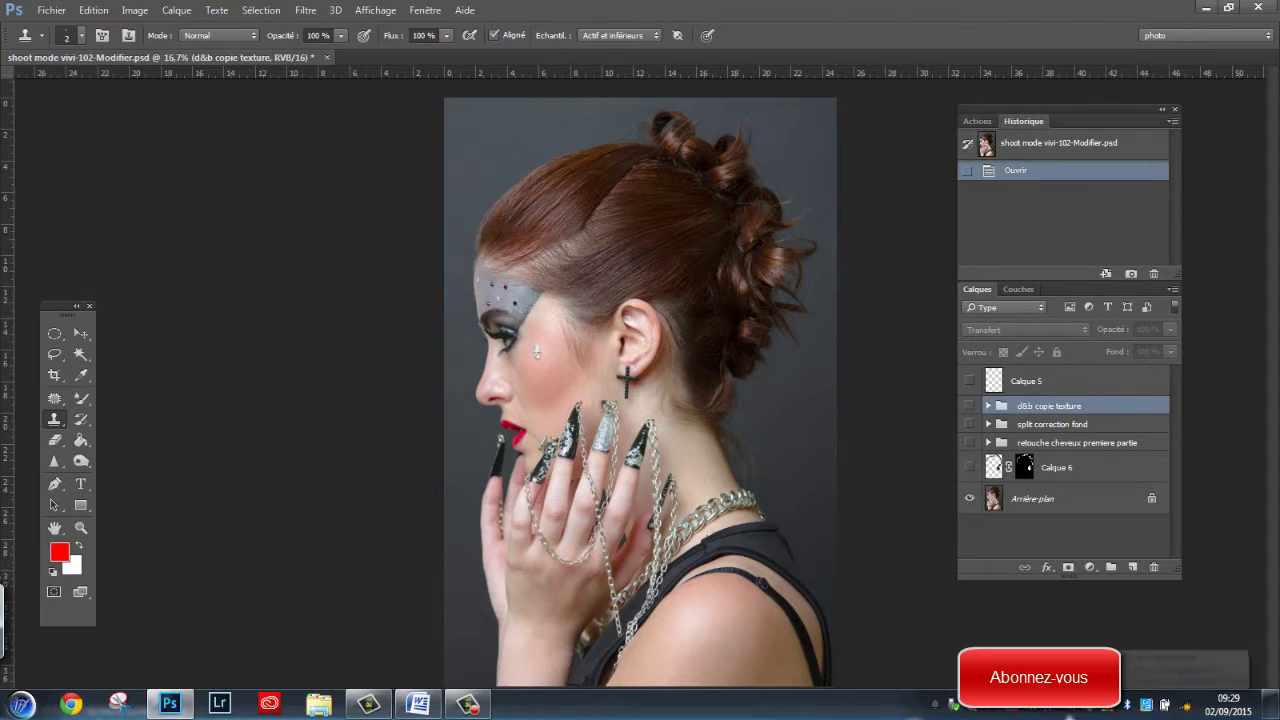
Show the Calque 6 layer and the "retouche cheveux premiere partie" group, comparing the image with and without the group
{"action": "left_click", "coordinate": [969, 469]}
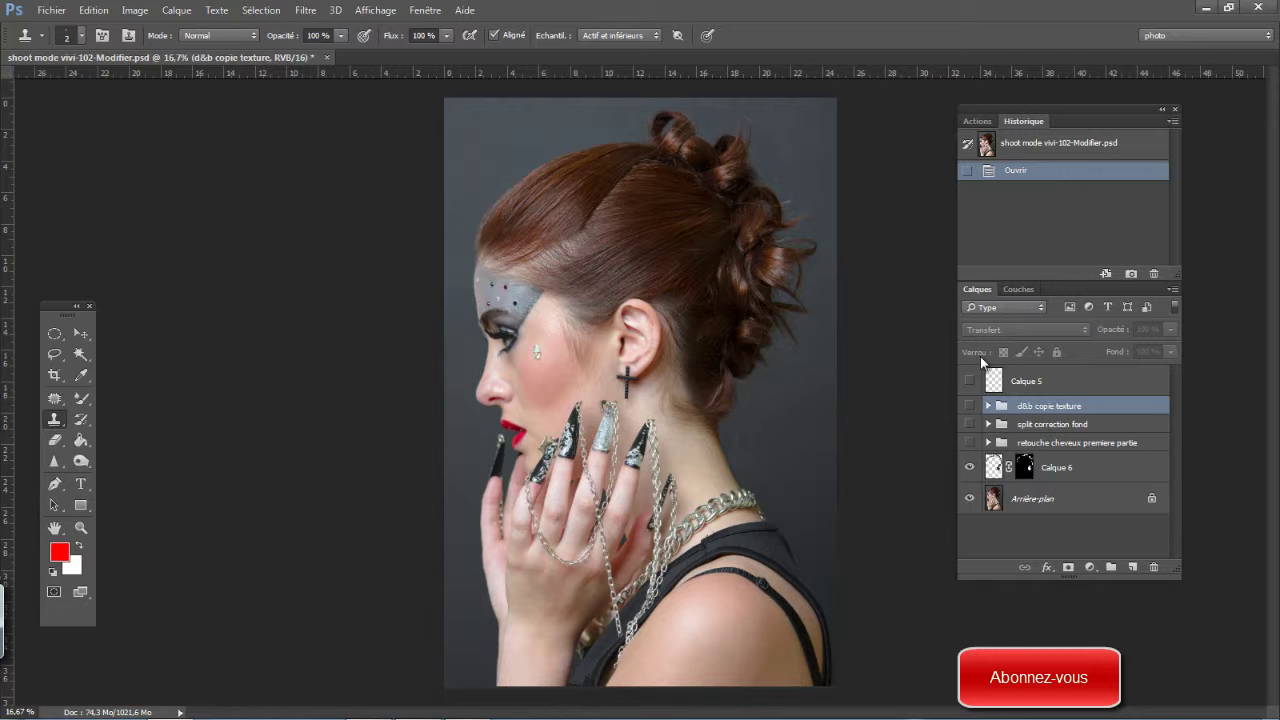
{"action": "left_click", "coordinate": [969, 442]}
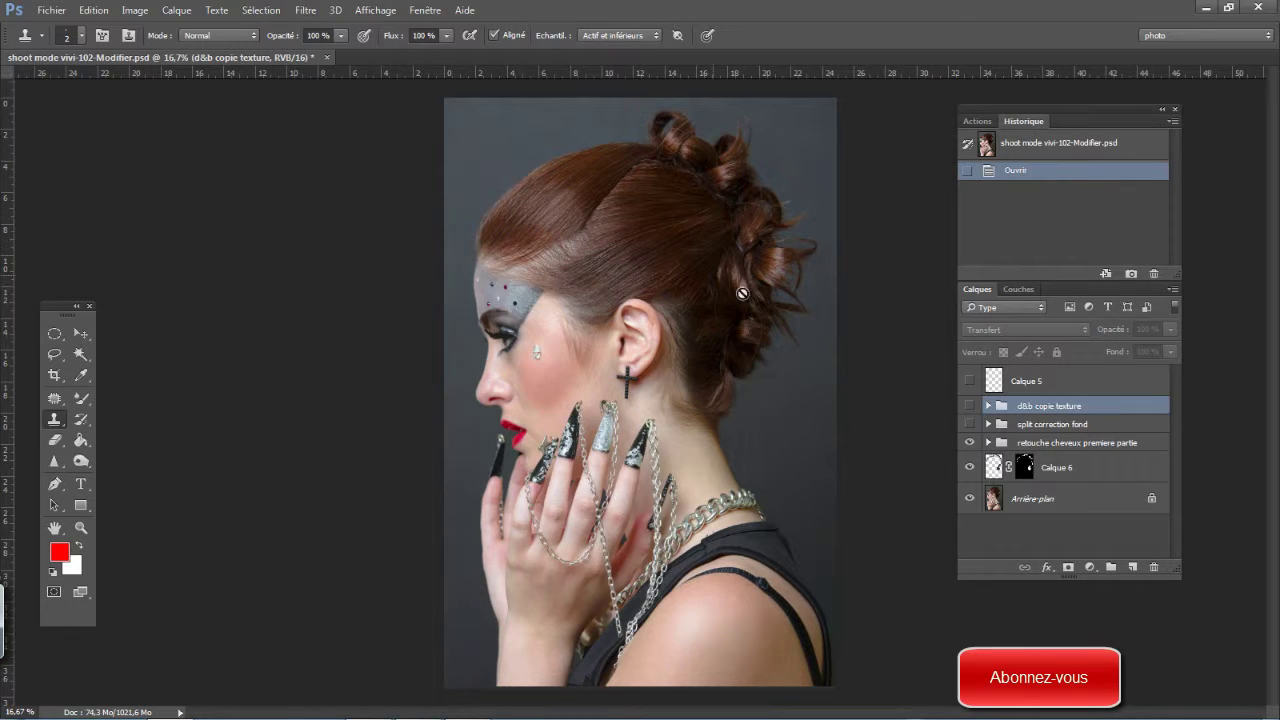
{"action": "left_click", "coordinate": [969, 442]}
{"action": "left_click", "coordinate": [969, 442]}
{"action": "left_click", "coordinate": [969, 442]}
Review the layers inside the "retouche cheveux premiere partie" group by toggling the clipped layers and isolating Calque 11
{"action": "left_click", "coordinate": [988, 443]}
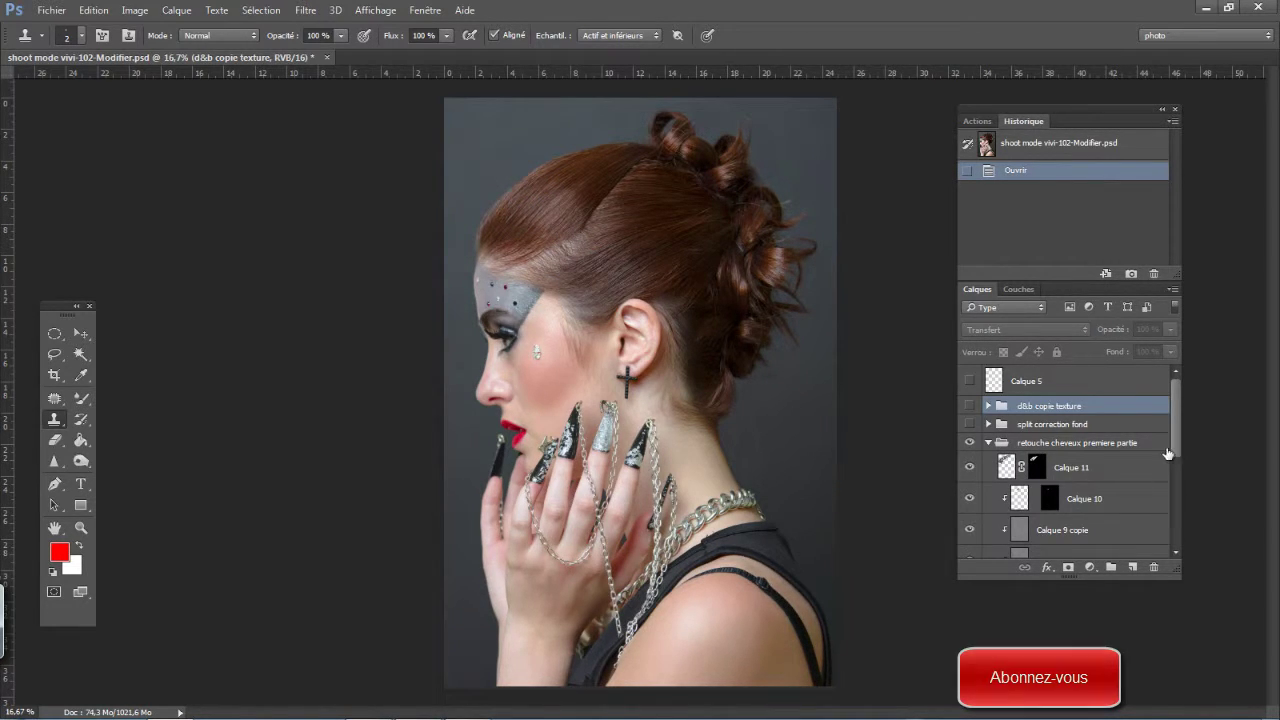
{"action": "left_click_drag", "start_coordinate": [1177, 440], "coordinate": [1179, 479]}
{"action": "left_click_drag", "start_coordinate": [969, 442], "coordinate": [967, 568]}
{"action": "left_click", "coordinate": [968, 532]}
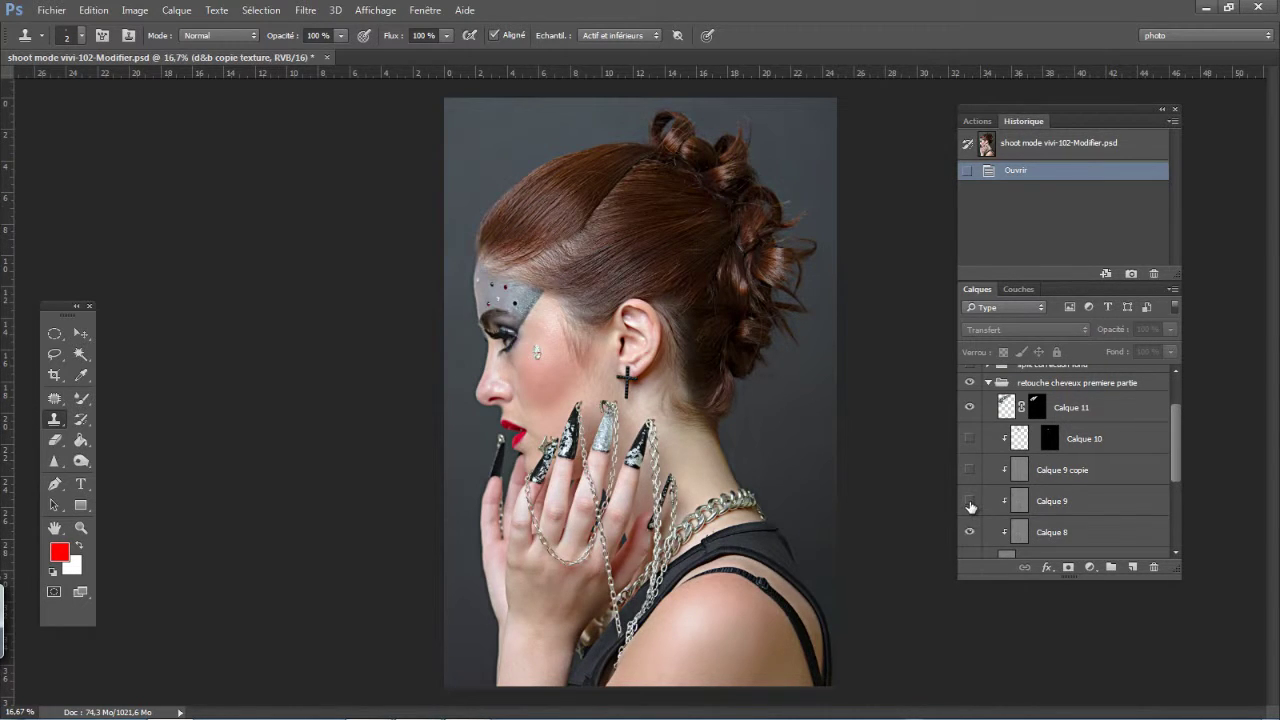
{"action": "left_click", "coordinate": [969, 501]}
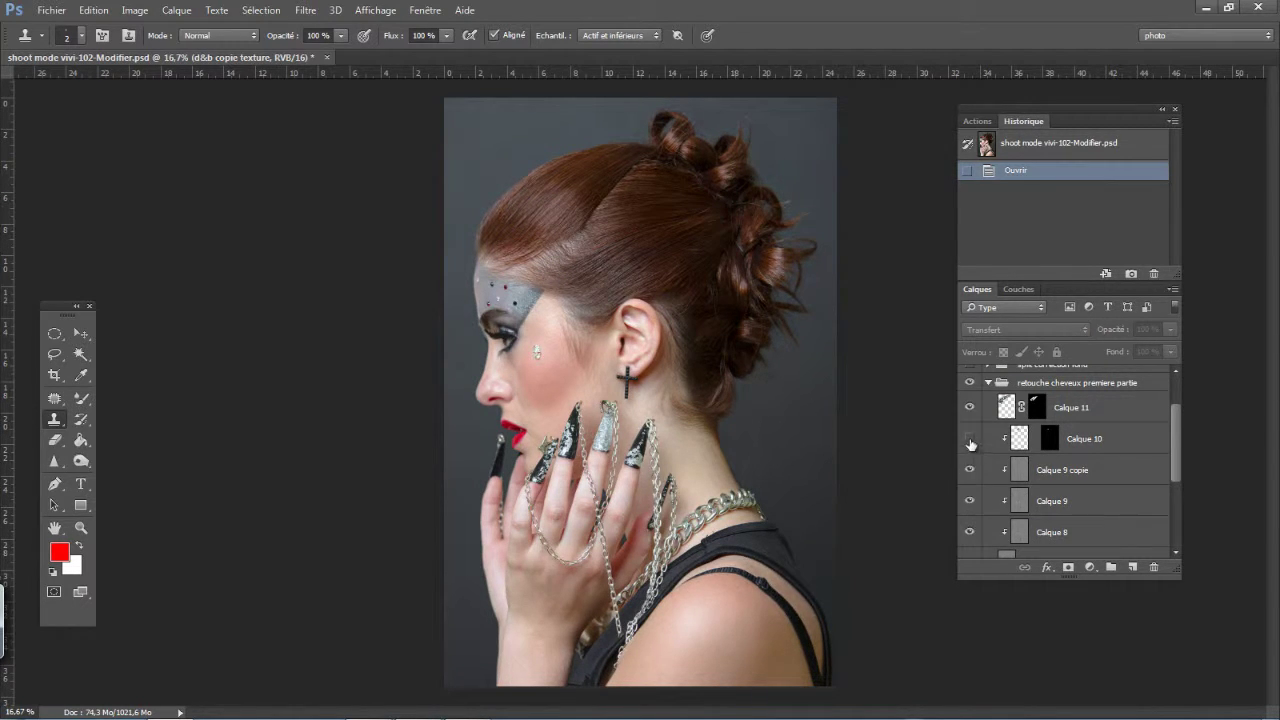
{"action": "left_click", "coordinate": [969, 440]}
{"action": "left_click", "coordinate": [970, 410], "text": "alt"}
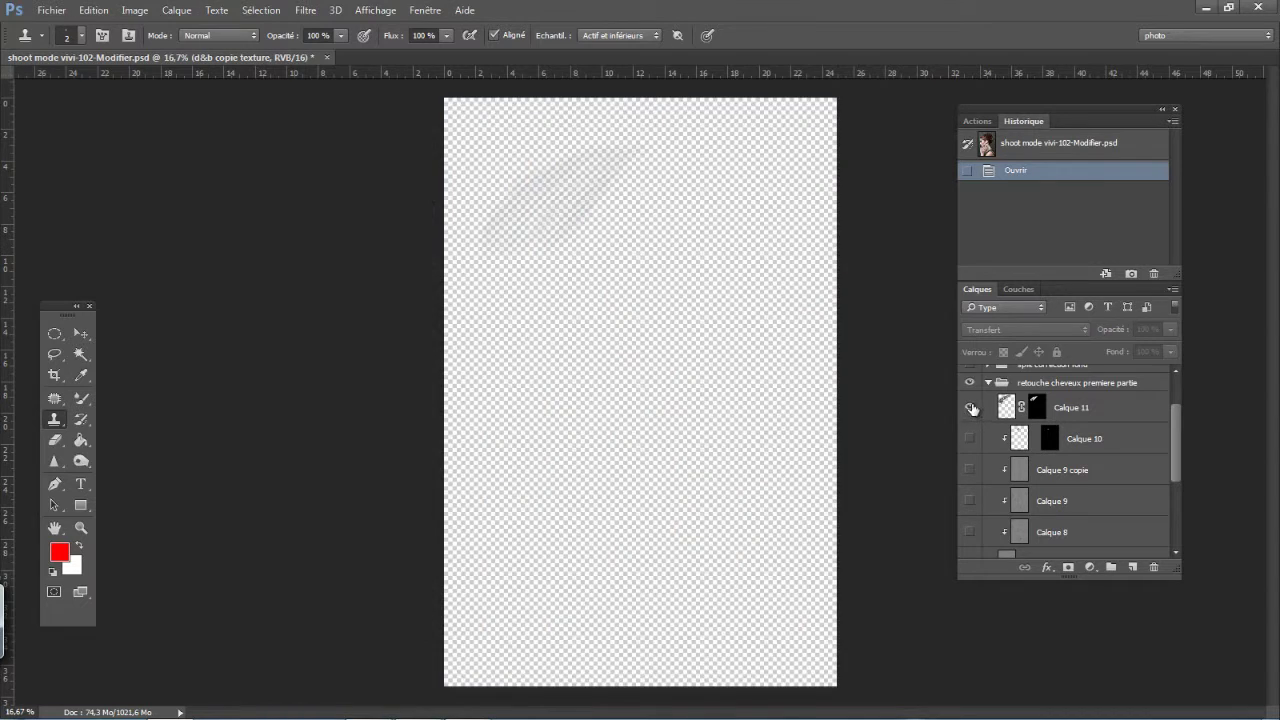
{"action": "left_click", "coordinate": [972, 409], "text": "alt"}
{"action": "left_click", "coordinate": [989, 381]}
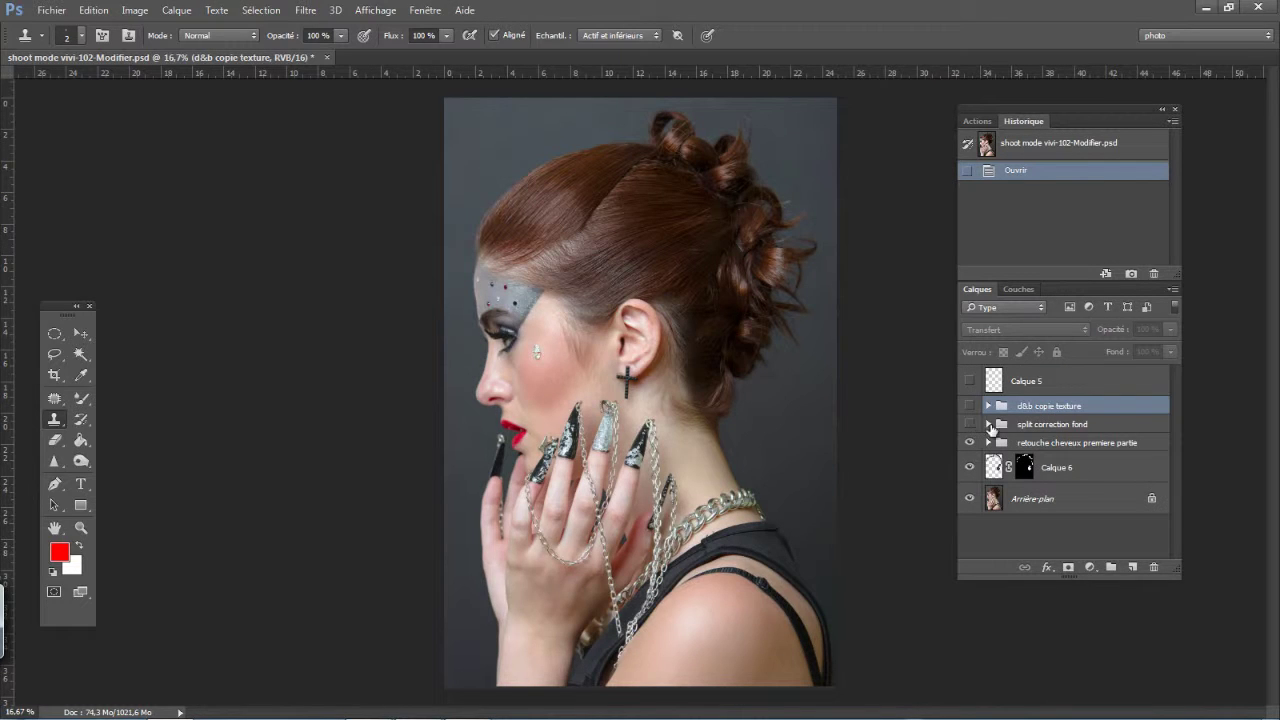
Show the "split correction fond" group around the neck and background, and briefly preview the "d&b copie texture" group
{"action": "key", "text": "ctrl+plus"}
{"action": "key", "text": "ctrl+plus"}
{"action": "key", "text": "ctrl+plus"}
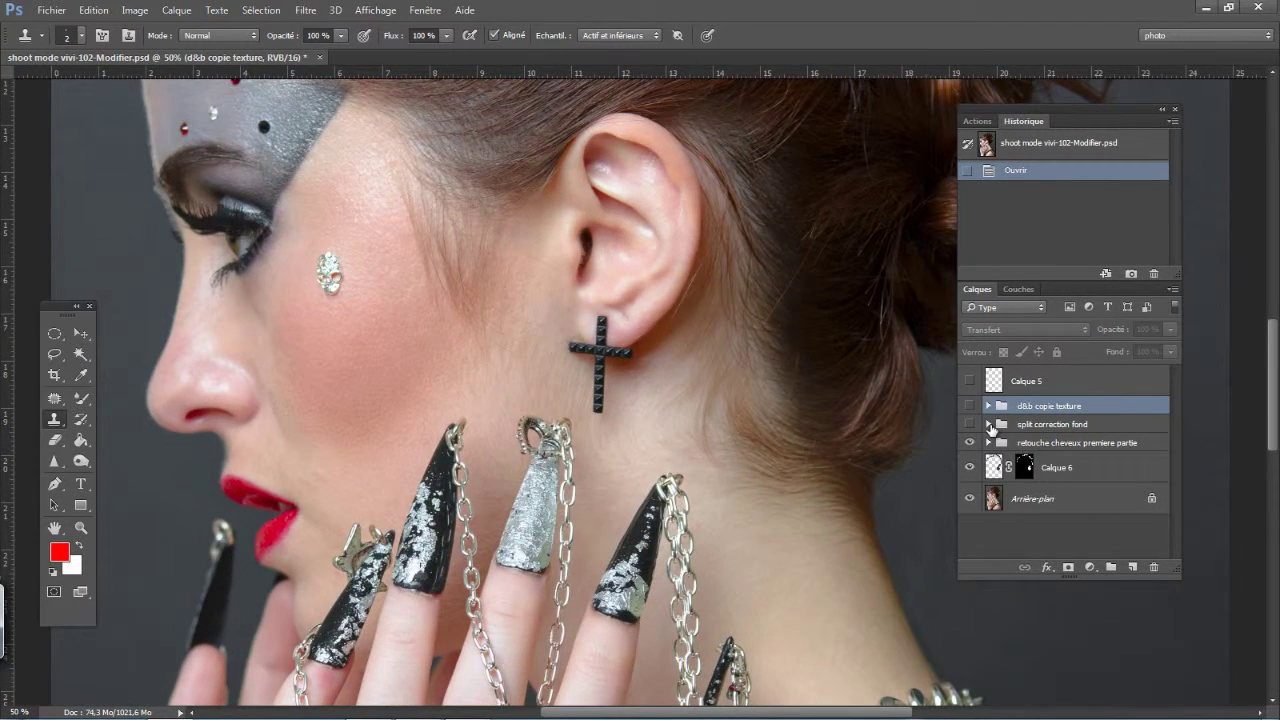
{"action": "left_click_drag", "start_coordinate": [845, 525], "coordinate": [525, 432]}
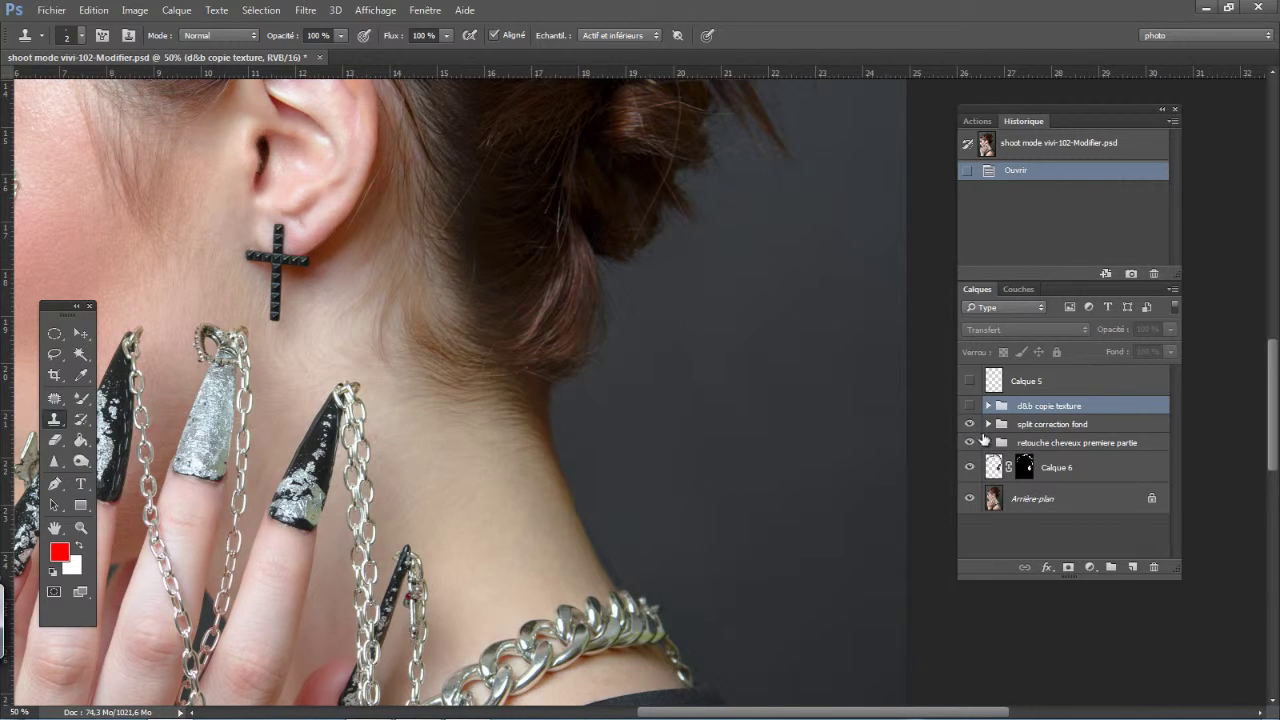
{"action": "left_click", "coordinate": [968, 406]}
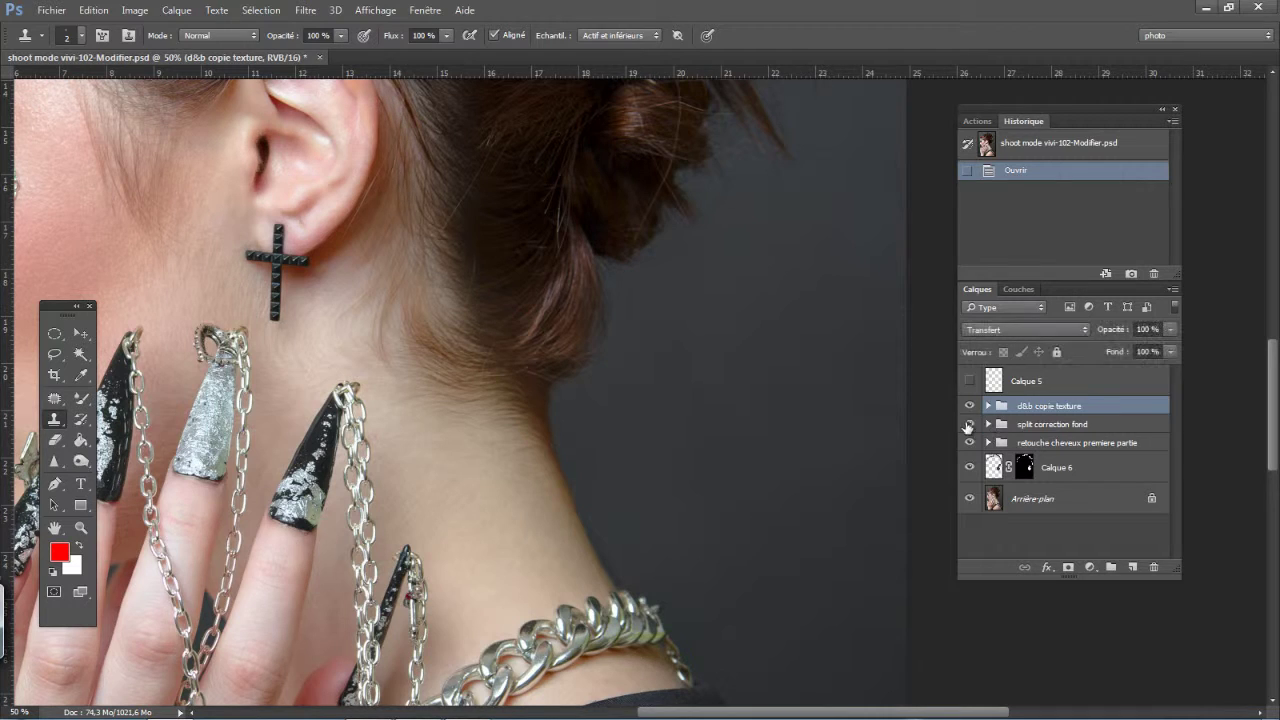
{"action": "left_click", "coordinate": [970, 408]}
Examine the Calque 12 copies inside the "split correction fond" group
{"action": "left_click", "coordinate": [990, 430]}
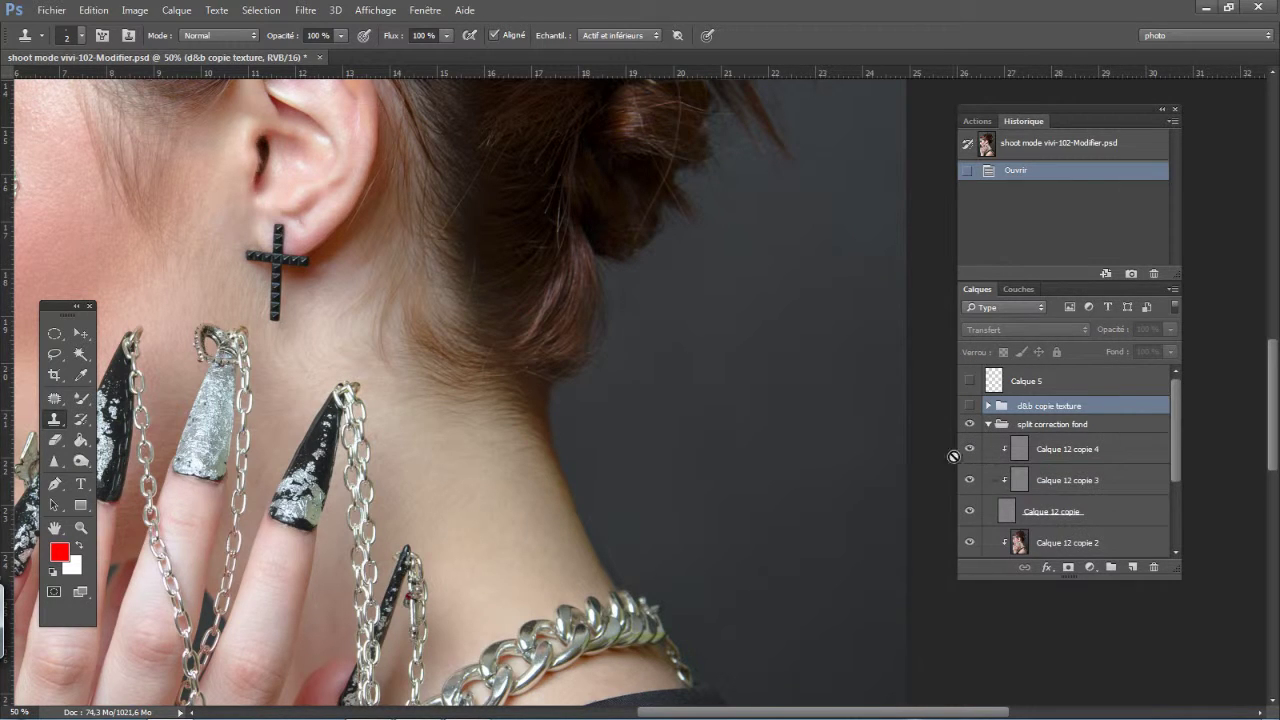
{"action": "mouse_move", "coordinate": [1174, 439]}
{"action": "left_mouse_down"}
{"action": "mouse_move", "coordinate": [1180, 468]}
{"action": "mouse_move", "coordinate": [952, 483]}
{"action": "left_mouse_up"}
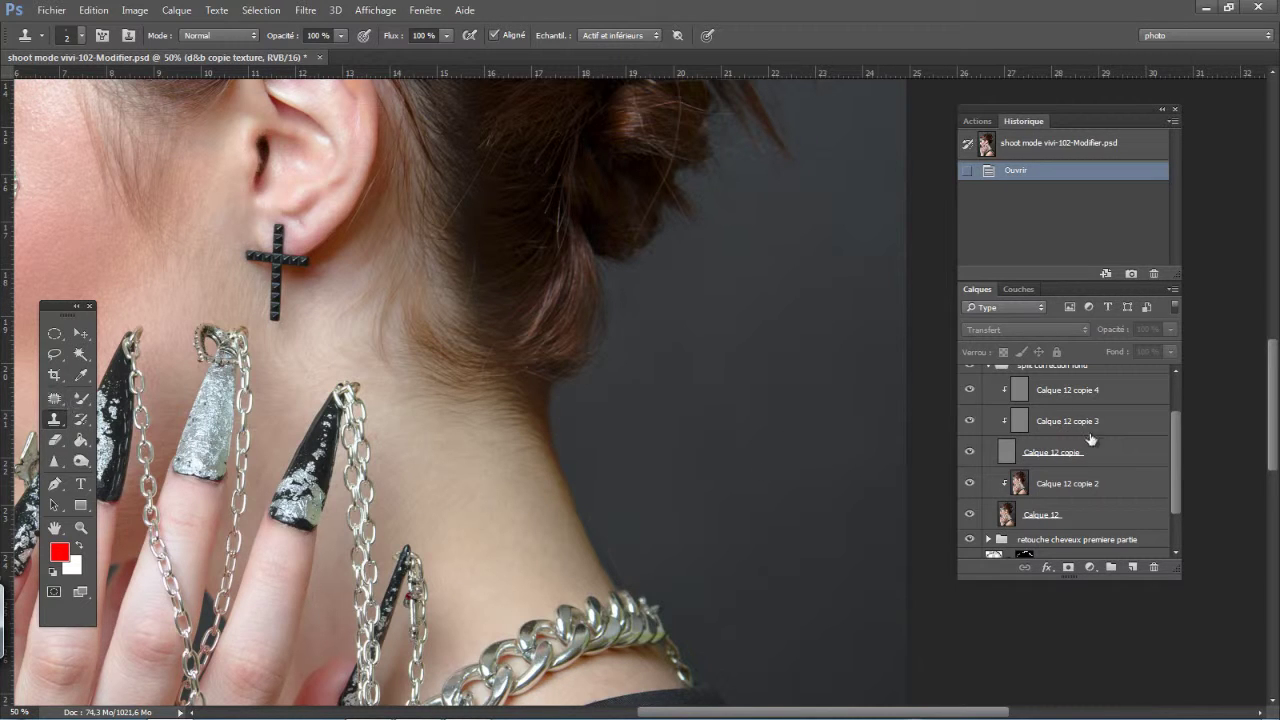
{"action": "left_click", "coordinate": [969, 486]}
{"action": "left_click_drag", "start_coordinate": [1177, 463], "coordinate": [1177, 438]}
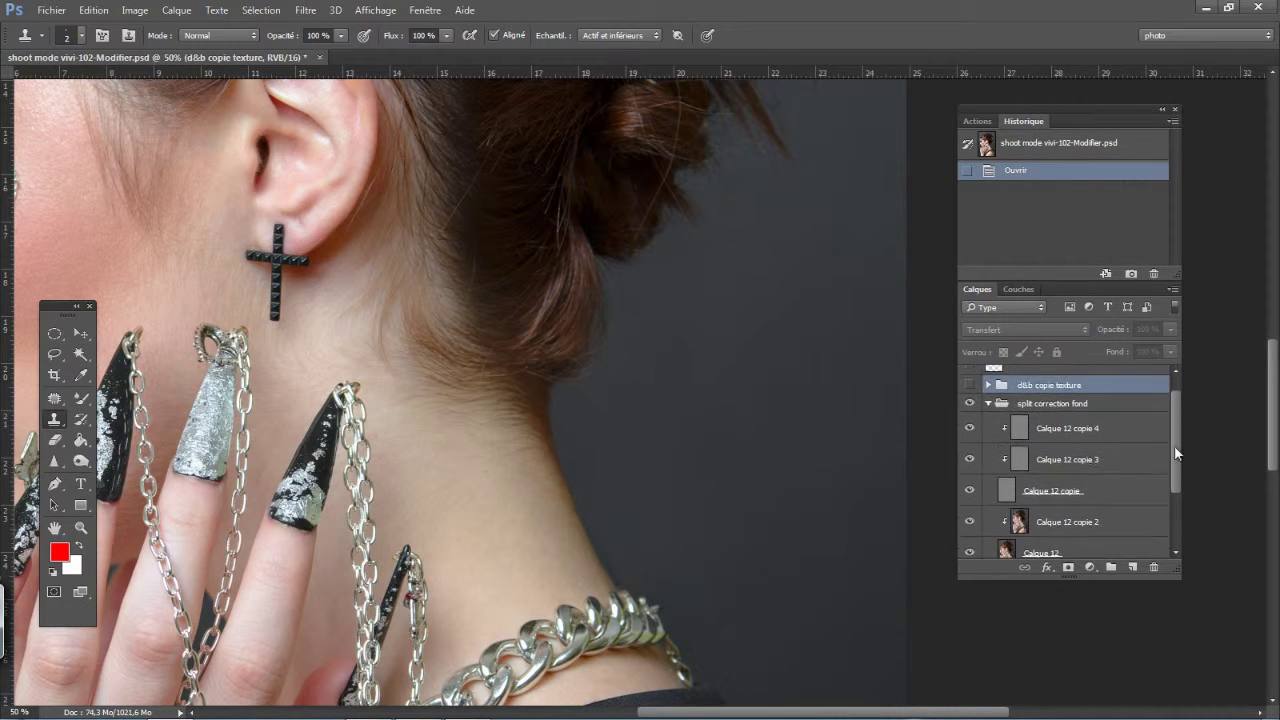
{"action": "left_click", "coordinate": [988, 404]}
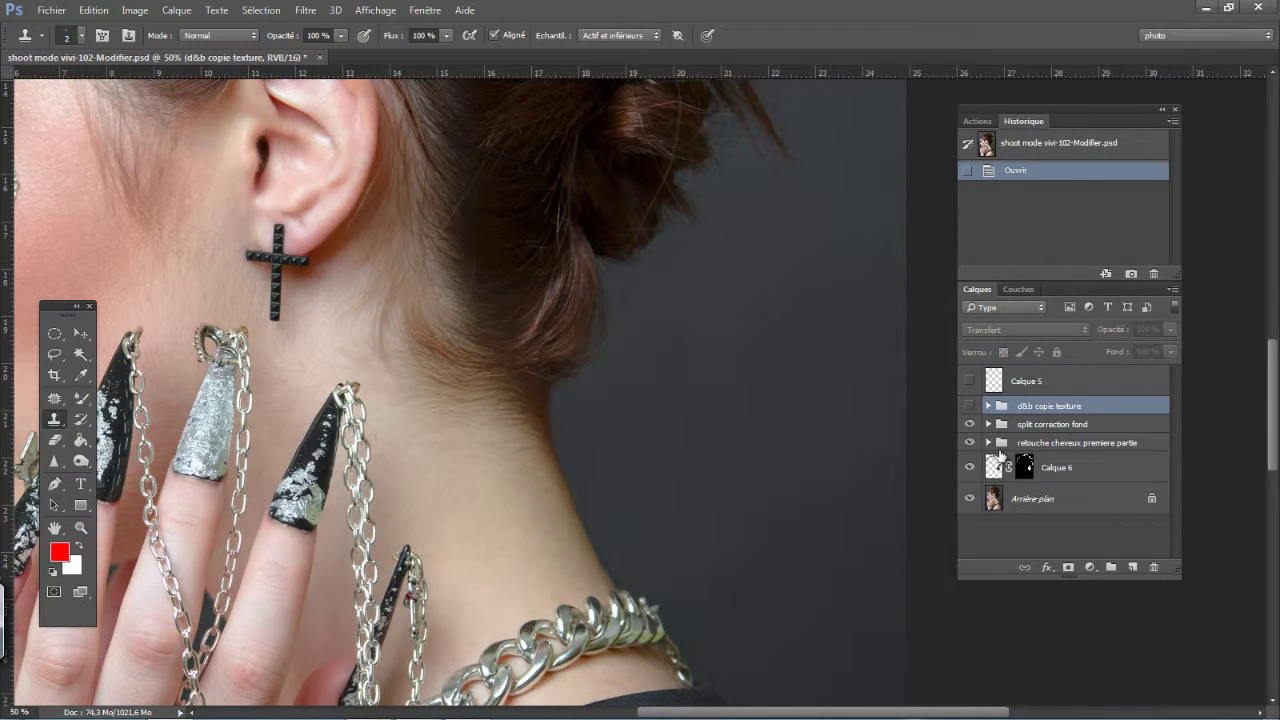
{"action": "key", "text": "ctrl+0"}
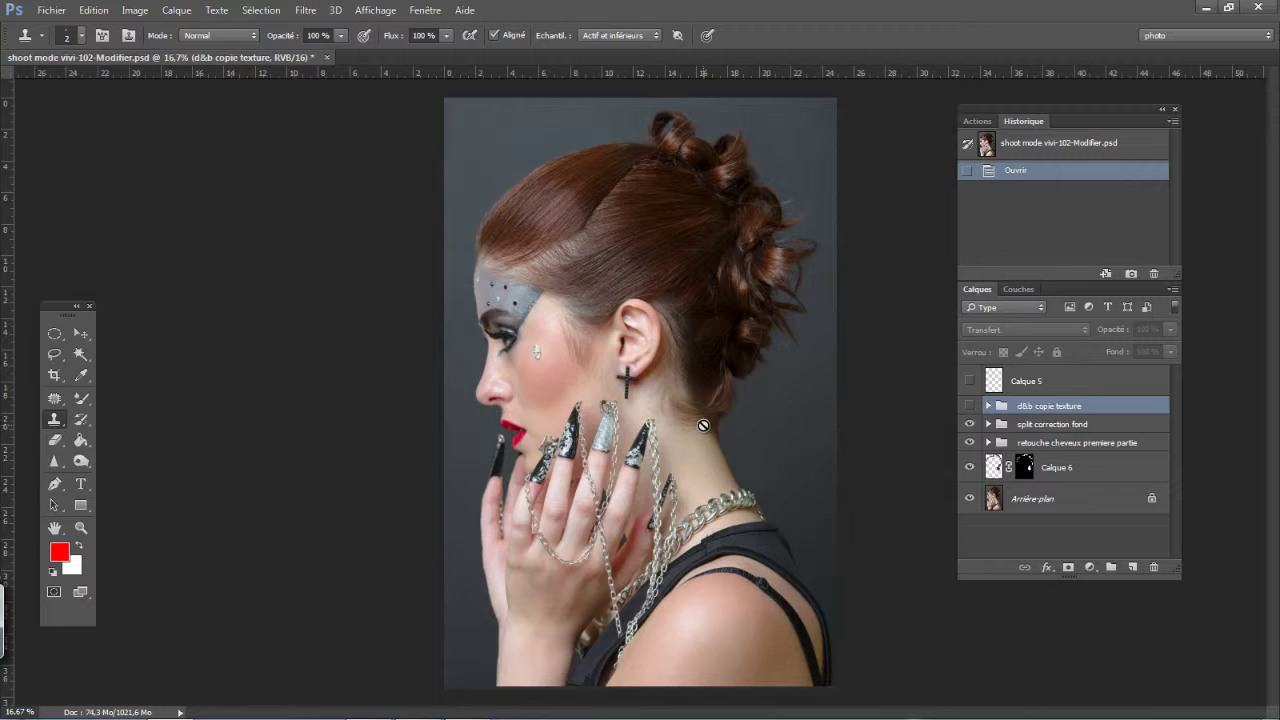
Compare the hair with and without the "d&b copie texture" group
{"action": "key", "text": "ctrl+plus"}
{"action": "key", "text": "ctrl+plus"}
{"action": "scroll", "coordinate": [703, 425], "scroll_direction": "up", "scroll_amount": 5}
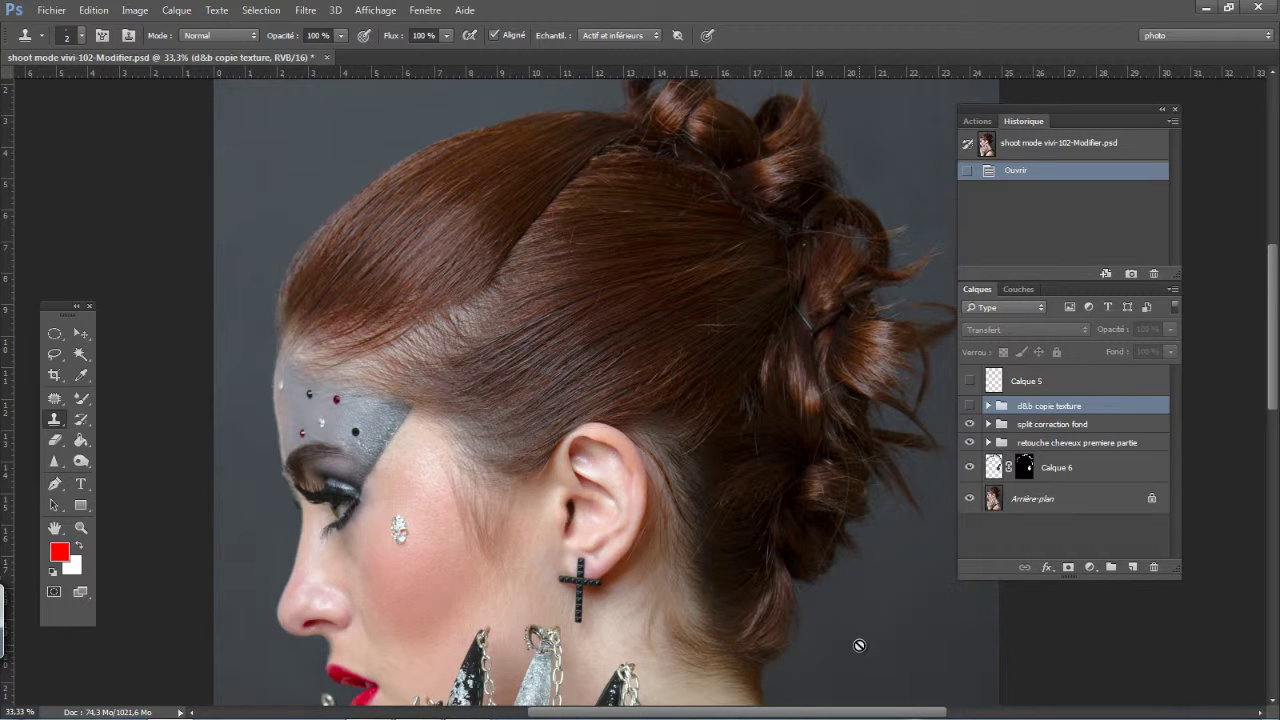
{"action": "left_click", "coordinate": [969, 406]}
{"action": "left_click", "coordinate": [971, 406]}
{"action": "left_click", "coordinate": [972, 405]}
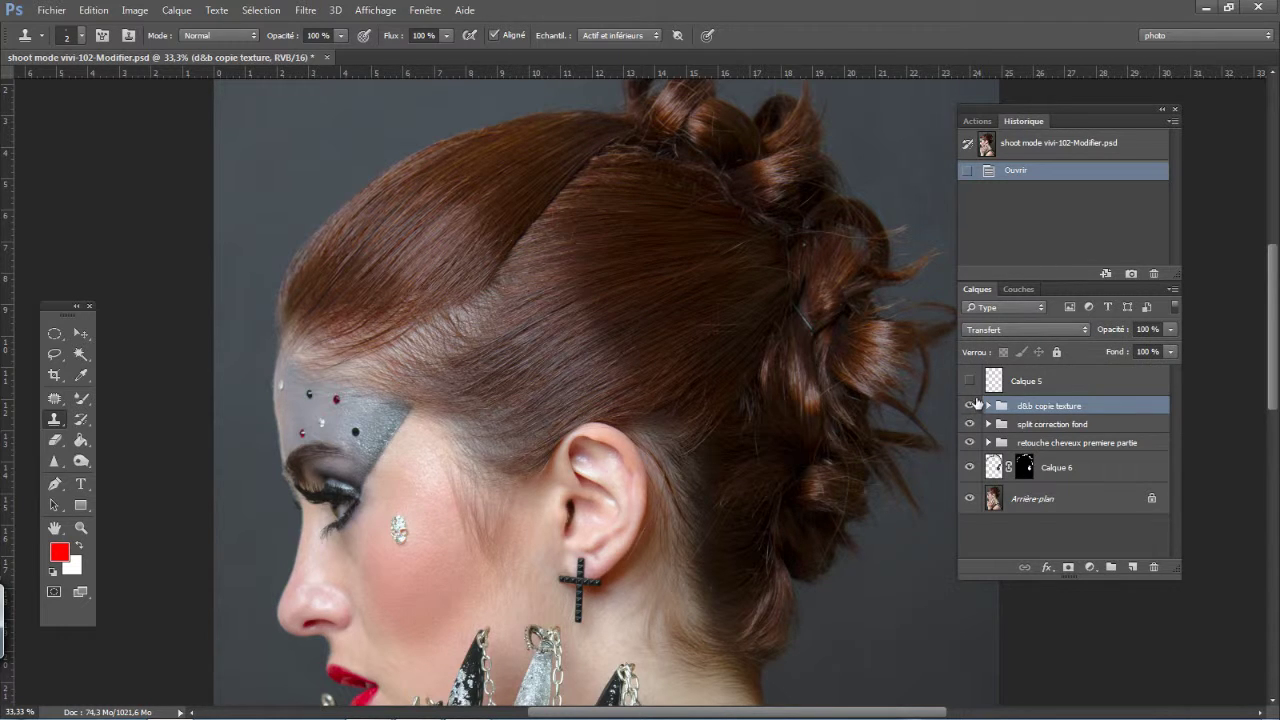
{"action": "left_click", "coordinate": [969, 407]}
{"action": "left_click", "coordinate": [969, 407]}
{"action": "left_click", "coordinate": [969, 407]}
Add a new empty layer directly above the "split correction fond" group, after previewing the "d&b copie texture" group once more
{"action": "left_click", "coordinate": [1021, 425]}
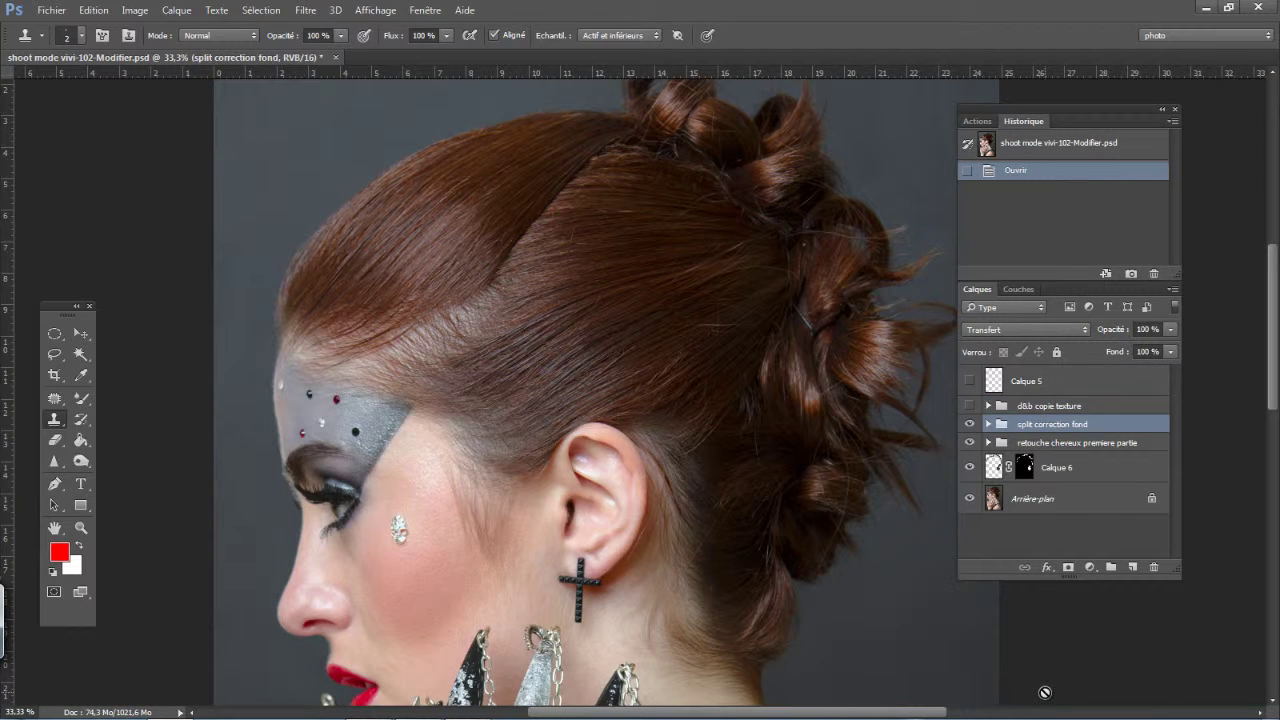
{"action": "scroll", "coordinate": [1050, 698], "scroll_direction": "down", "scroll_amount": 2}
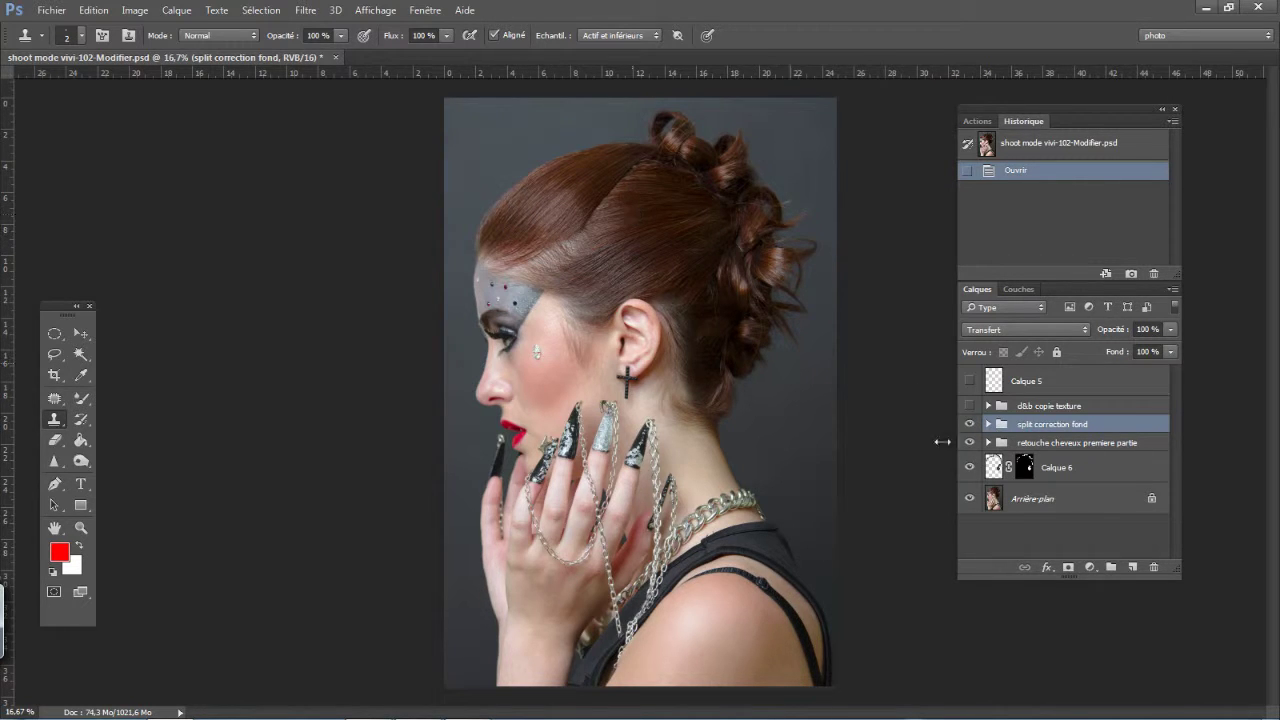
{"action": "left_click", "coordinate": [970, 406]}
{"action": "left_click", "coordinate": [969, 406]}
{"action": "left_click", "coordinate": [1132, 568]}
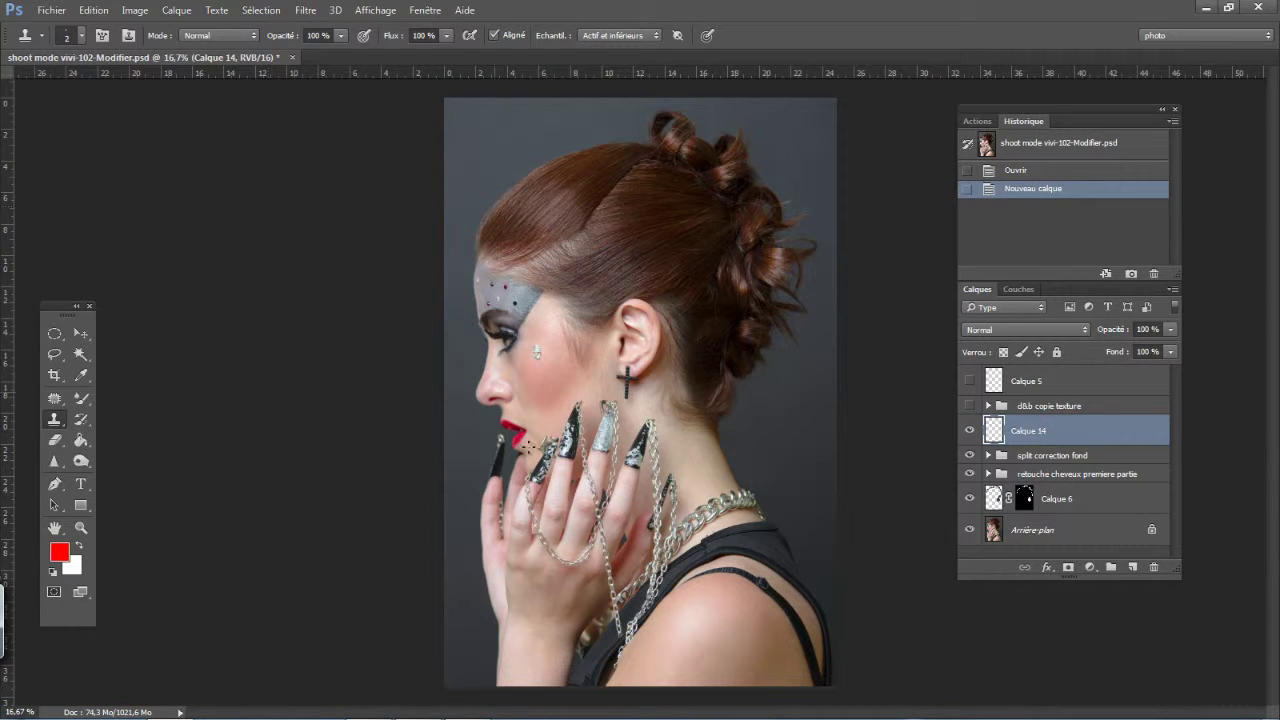
Set the Clone Stamp brush to a diameter of 301 px with 99% hardness
{"action": "right_click", "coordinate": [561, 452], "text": "alt"}
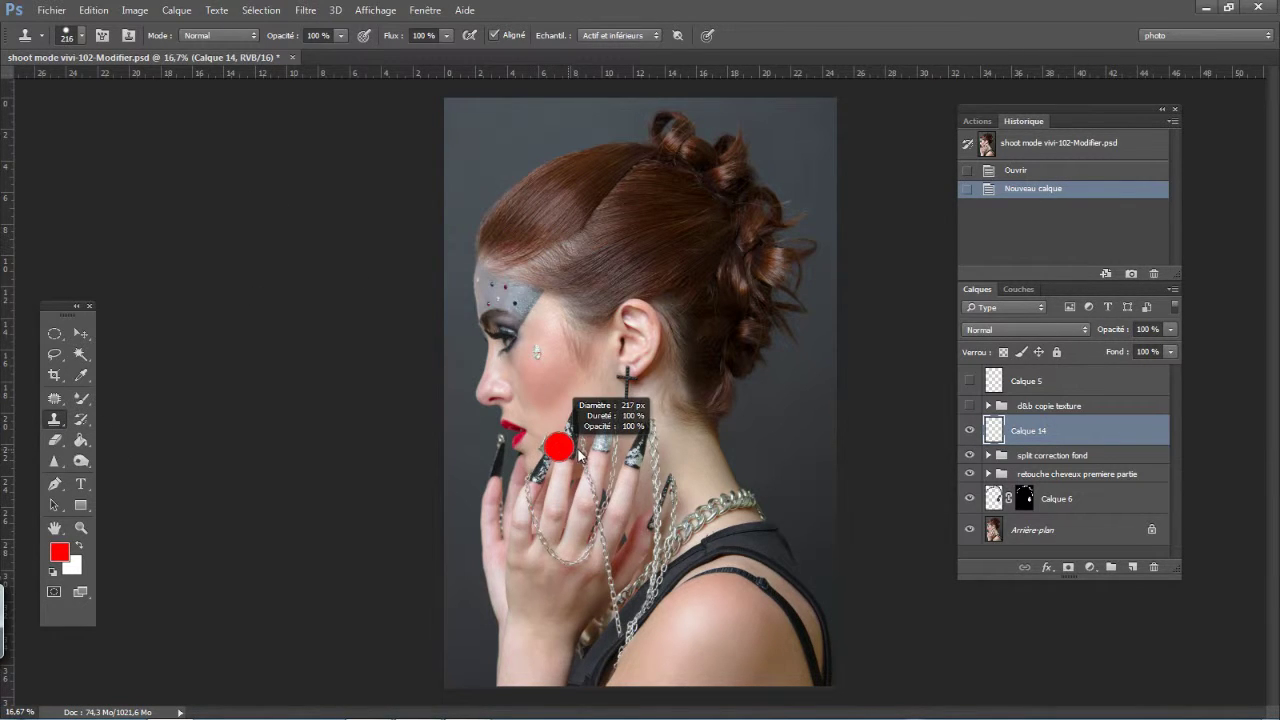
{"action": "left_click_drag", "start_coordinate": [582, 458], "coordinate": [588, 456]}
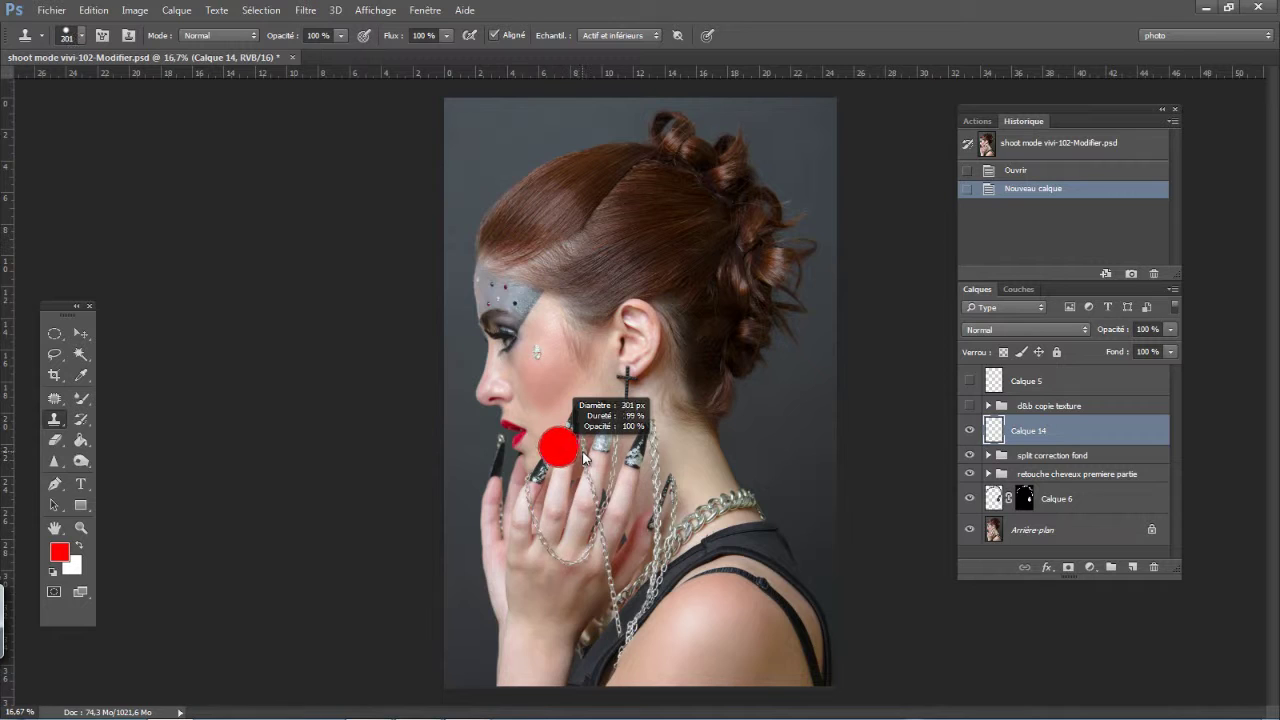
{"action": "key", "text": "ctrl+plus"}
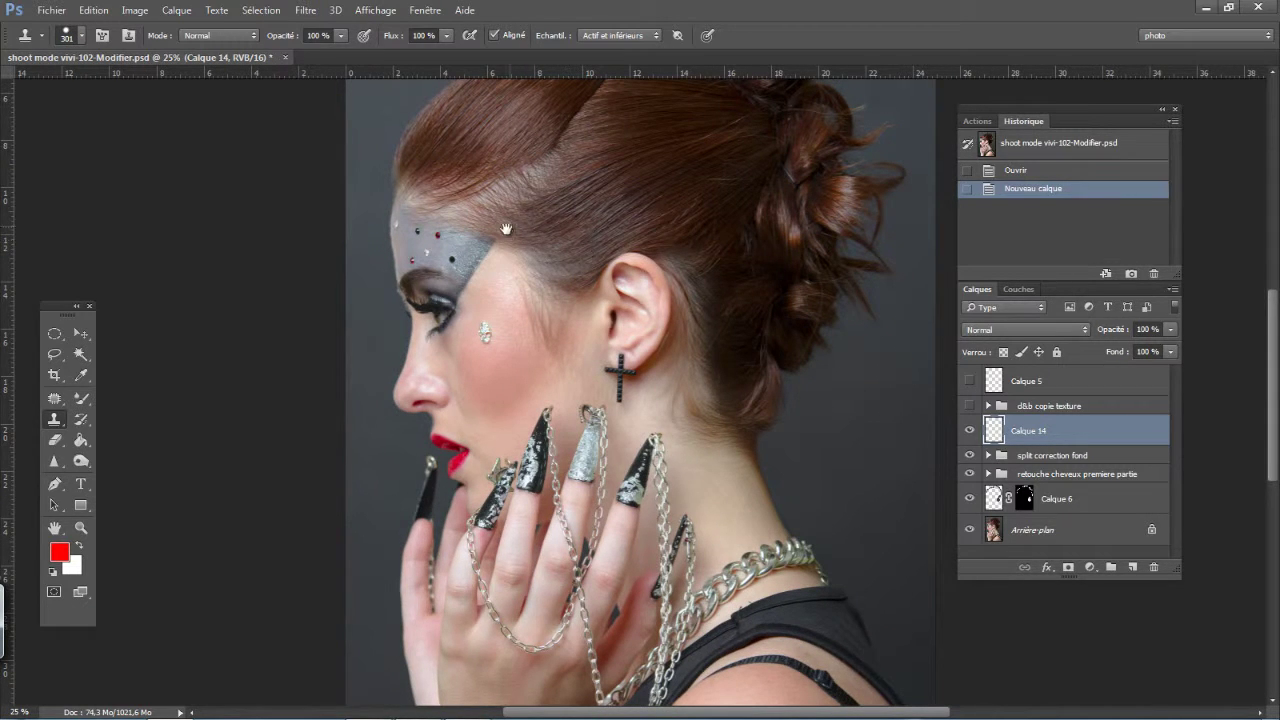
{"action": "scroll", "coordinate": [513, 236], "scroll_direction": "up", "scroll_amount": 2}
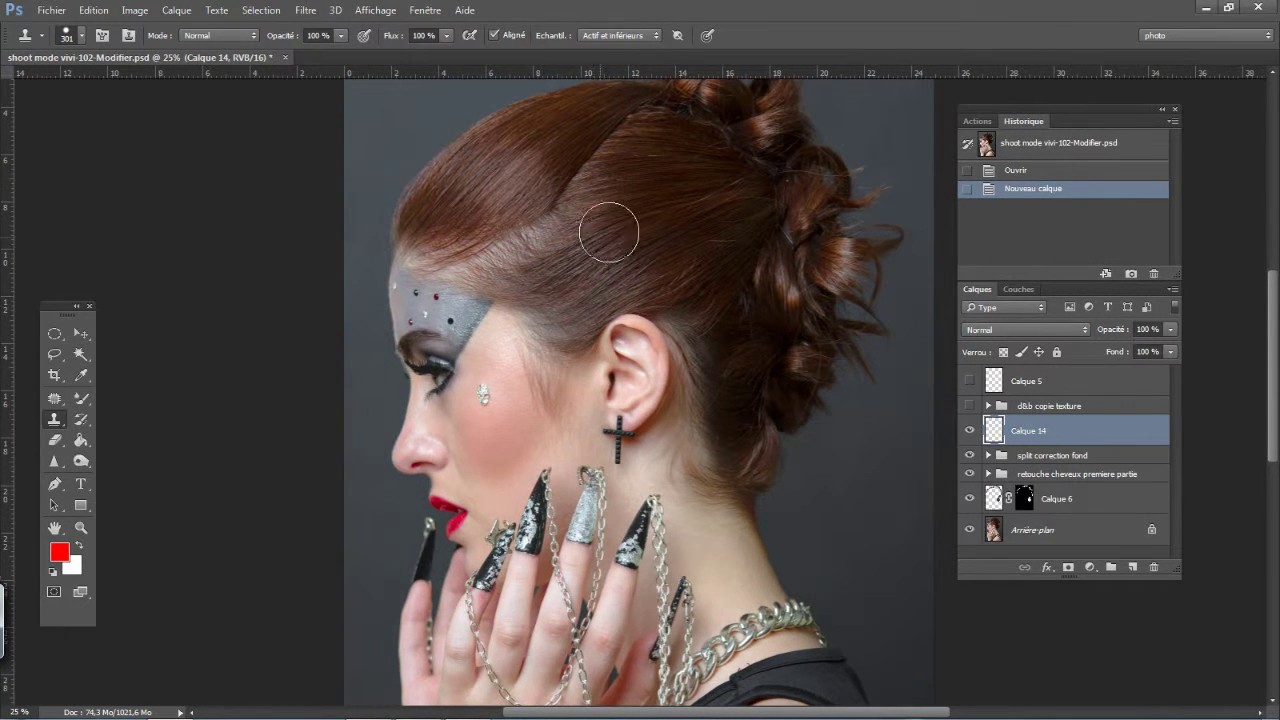
Sample the hair near the parting with the Clone Stamp and paint a large hair patch over the mouth and hand
{"action": "left_click", "coordinate": [630, 150], "text": "alt"}
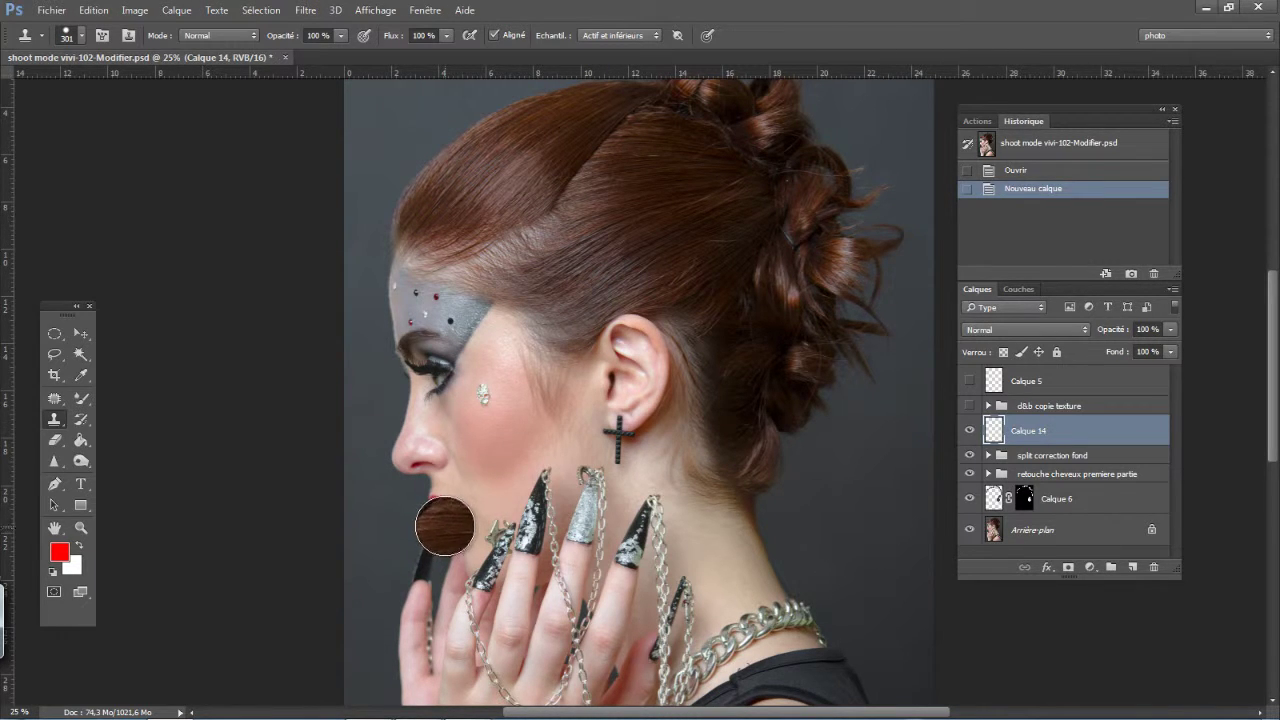
{"action": "mouse_move", "coordinate": [445, 525]}
{"action": "left_mouse_down"}
{"action": "mouse_move", "coordinate": [531, 454]}
{"action": "mouse_move", "coordinate": [576, 585]}
{"action": "mouse_move", "coordinate": [531, 628]}
{"action": "mouse_move", "coordinate": [529, 664]}
{"action": "mouse_move", "coordinate": [581, 638]}
{"action": "mouse_move", "coordinate": [558, 531]}
{"action": "mouse_move", "coordinate": [555, 617]}
{"action": "mouse_move", "coordinate": [496, 612]}
{"action": "mouse_move", "coordinate": [483, 647]}
{"action": "mouse_move", "coordinate": [489, 597]}
{"action": "mouse_move", "coordinate": [474, 616]}
{"action": "mouse_move", "coordinate": [413, 614]}
{"action": "mouse_move", "coordinate": [396, 544]}
{"action": "mouse_move", "coordinate": [392, 596]}
{"action": "mouse_move", "coordinate": [481, 690]}
{"action": "mouse_move", "coordinate": [500, 665]}
{"action": "left_mouse_up"}
{"action": "mouse_move", "coordinate": [635, 625]}
{"action": "left_mouse_down"}
{"action": "mouse_move", "coordinate": [680, 460]}
{"action": "mouse_move", "coordinate": [510, 545]}
{"action": "mouse_move", "coordinate": [630, 580]}
{"action": "mouse_move", "coordinate": [520, 575]}
{"action": "mouse_move", "coordinate": [468, 503]}
{"action": "mouse_move", "coordinate": [437, 514]}
{"action": "mouse_move", "coordinate": [450, 548]}
{"action": "mouse_move", "coordinate": [420, 530]}
{"action": "mouse_move", "coordinate": [425, 472]}
{"action": "mouse_move", "coordinate": [534, 371]}
{"action": "mouse_move", "coordinate": [649, 429]}
{"action": "mouse_move", "coordinate": [586, 345]}
{"action": "mouse_move", "coordinate": [482, 368]}
{"action": "mouse_move", "coordinate": [629, 509]}
{"action": "mouse_move", "coordinate": [560, 490]}
{"action": "left_mouse_up"}
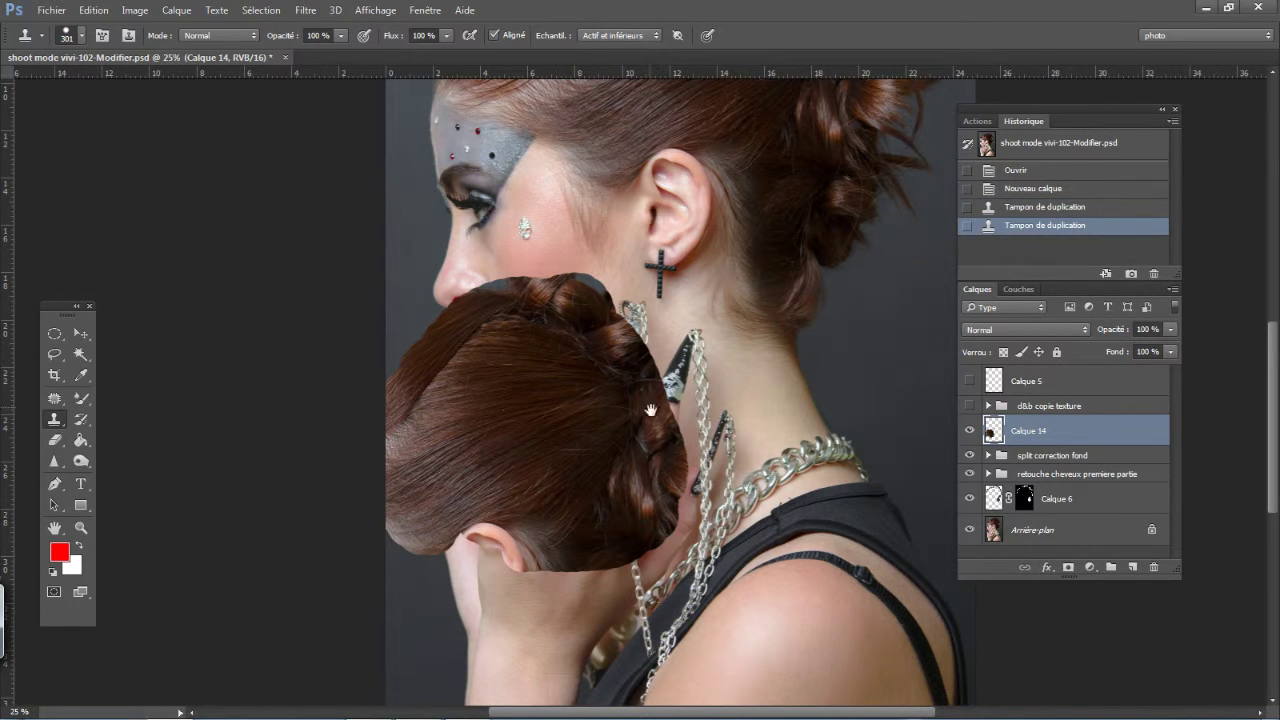
Move the cloned hair patch up from the hand onto the original hair above the ear
{"action": "left_click_drag", "start_coordinate": [650, 410], "coordinate": [492, 553]}
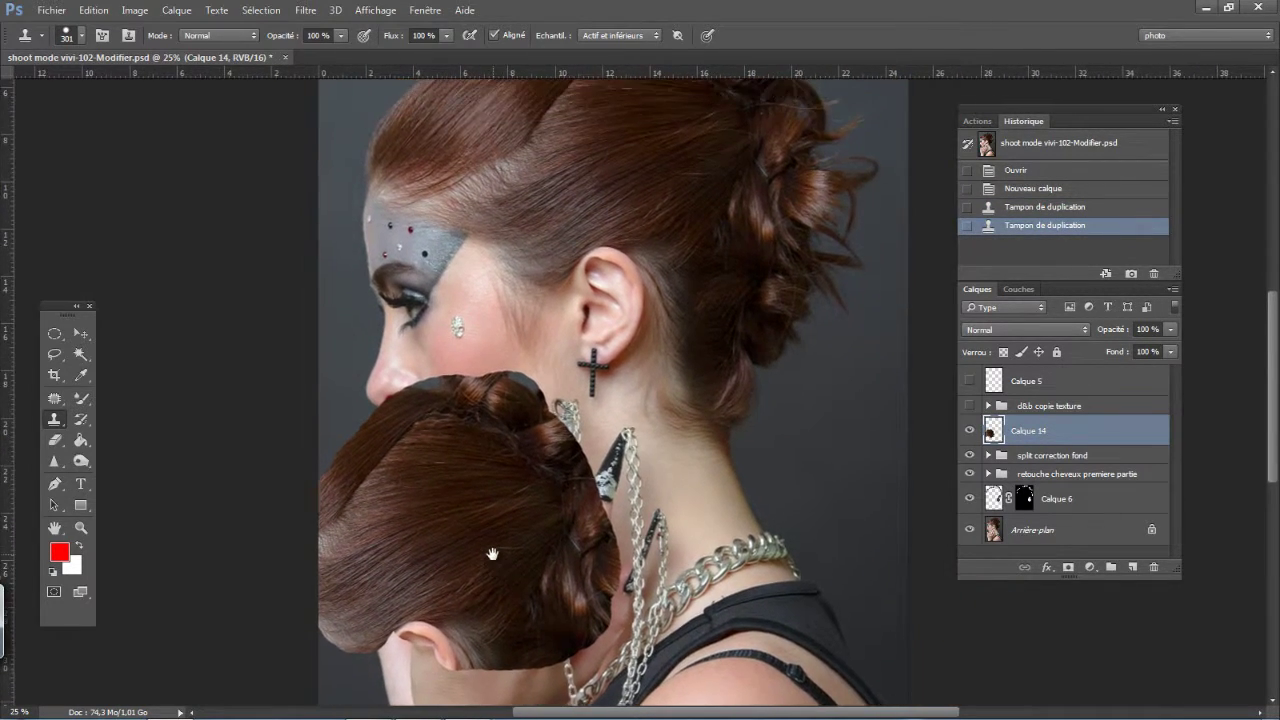
{"action": "key", "text": "v"}
{"action": "left_click_drag", "start_coordinate": [395, 490], "coordinate": [516, 460]}
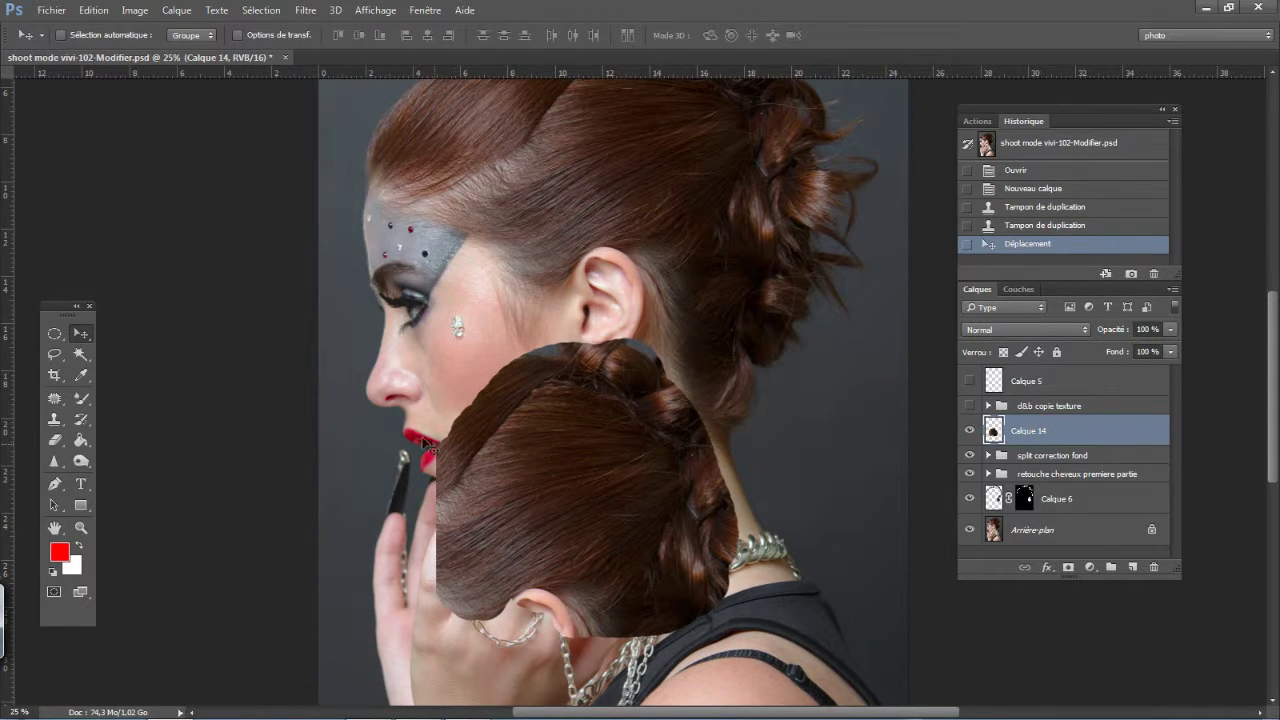
{"action": "left_click_drag", "start_coordinate": [425, 443], "coordinate": [380, 449]}
{"action": "left_click_drag", "start_coordinate": [575, 440], "coordinate": [570, 148]}
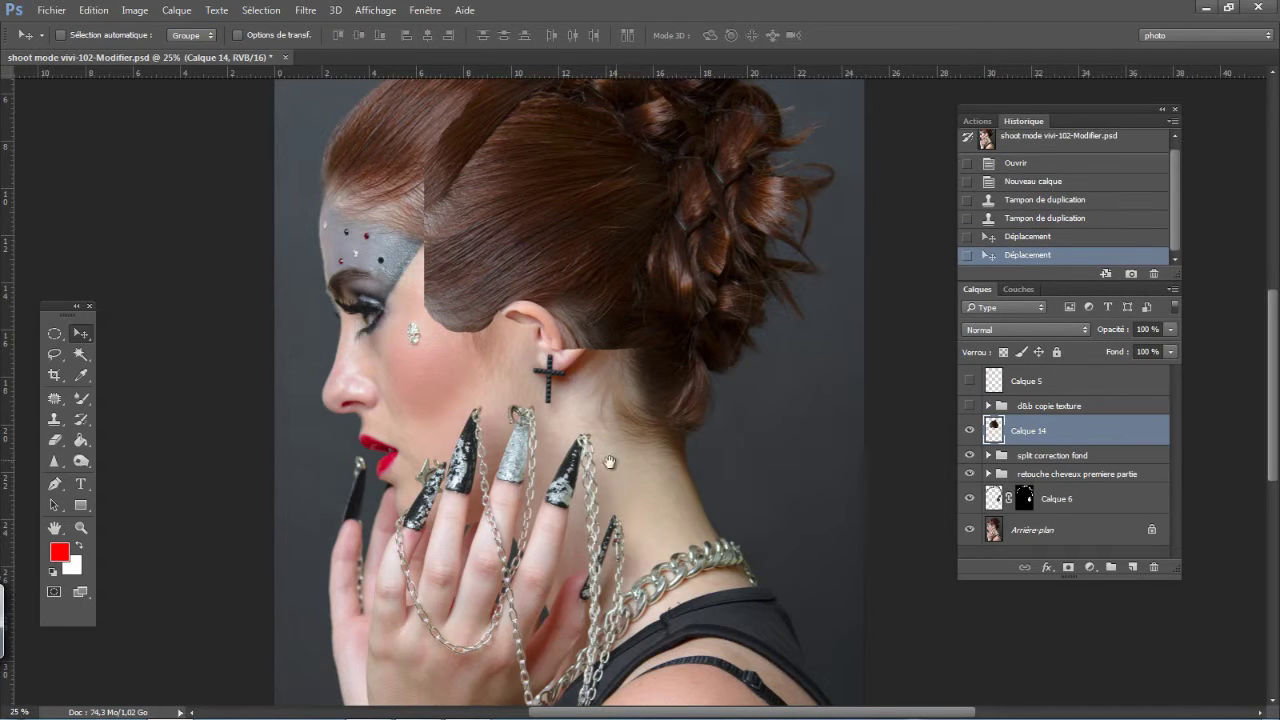
{"action": "left_click_drag", "start_coordinate": [609, 462], "coordinate": [572, 570]}
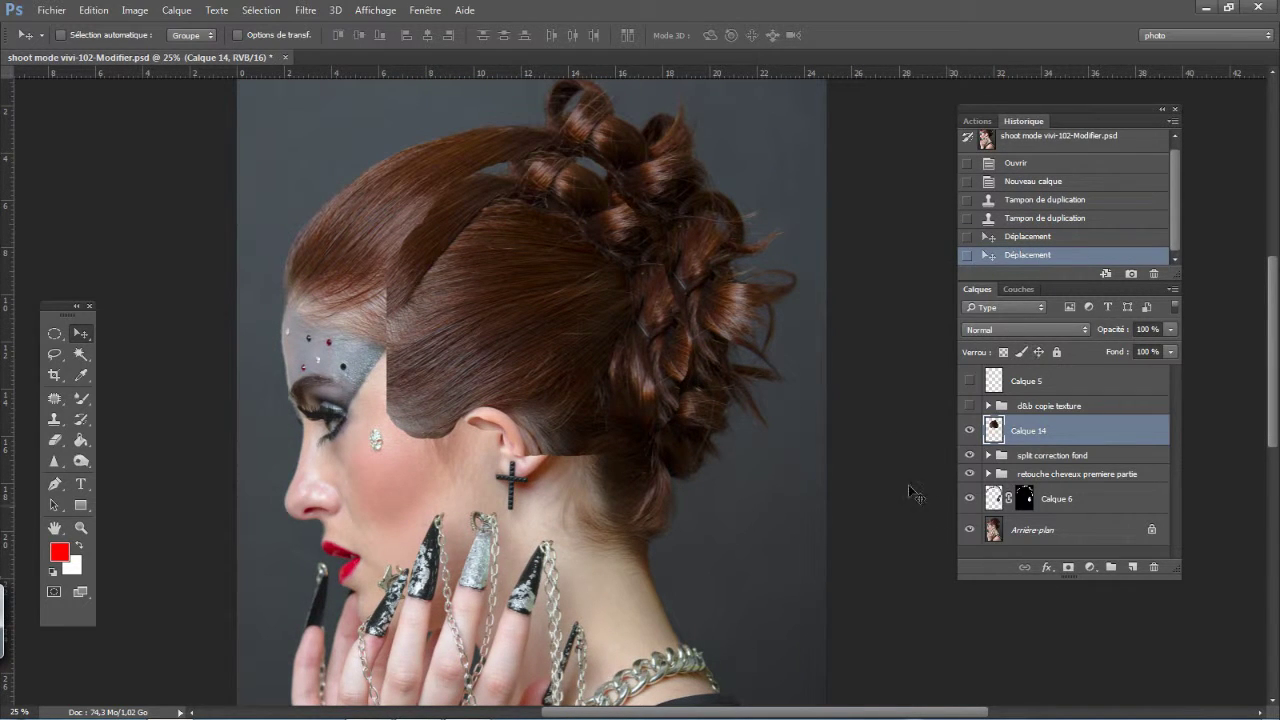
Set the cloned hair layer's blend mode to Eclaircir and reposition the patch over the hair above the ear
{"action": "left_click", "coordinate": [999, 328]}
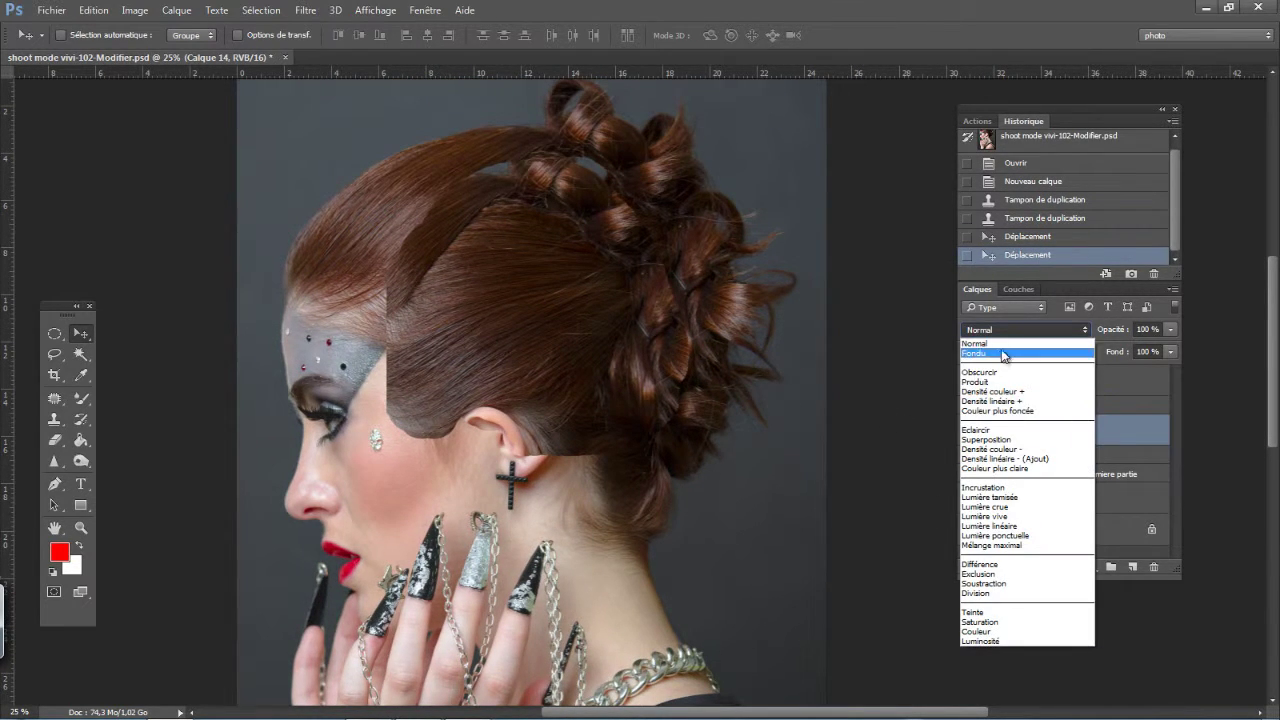
{"action": "left_click", "coordinate": [992, 430]}
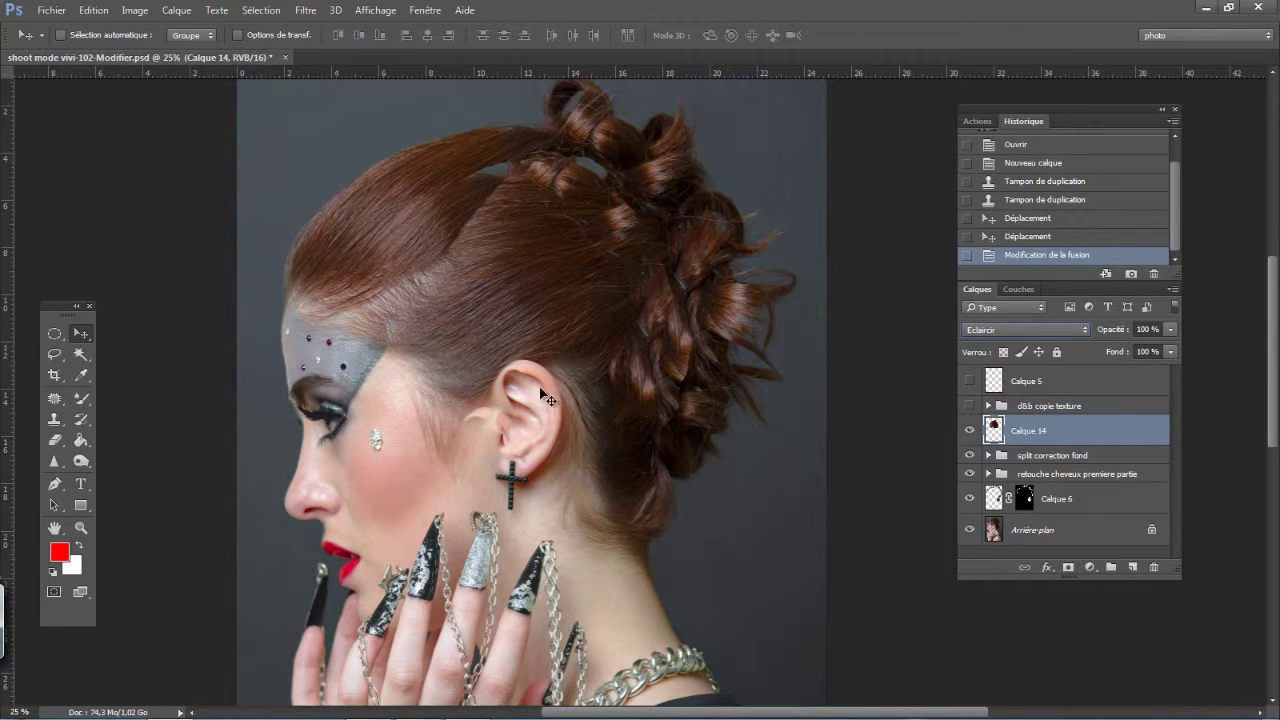
{"action": "left_click_drag", "start_coordinate": [568, 378], "coordinate": [572, 325]}
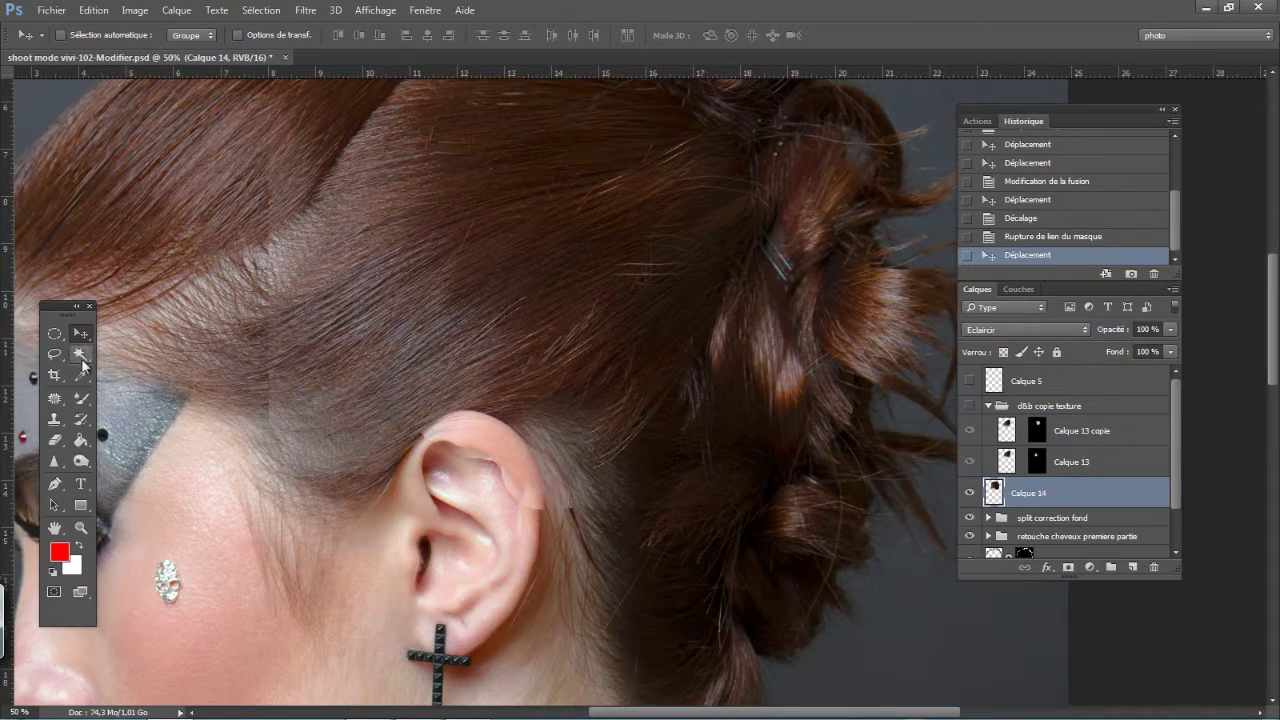
{"action": "key", "text": "ctrl+z"}
{"action": "left_click_drag", "start_coordinate": [437, 404], "coordinate": [474, 428]}
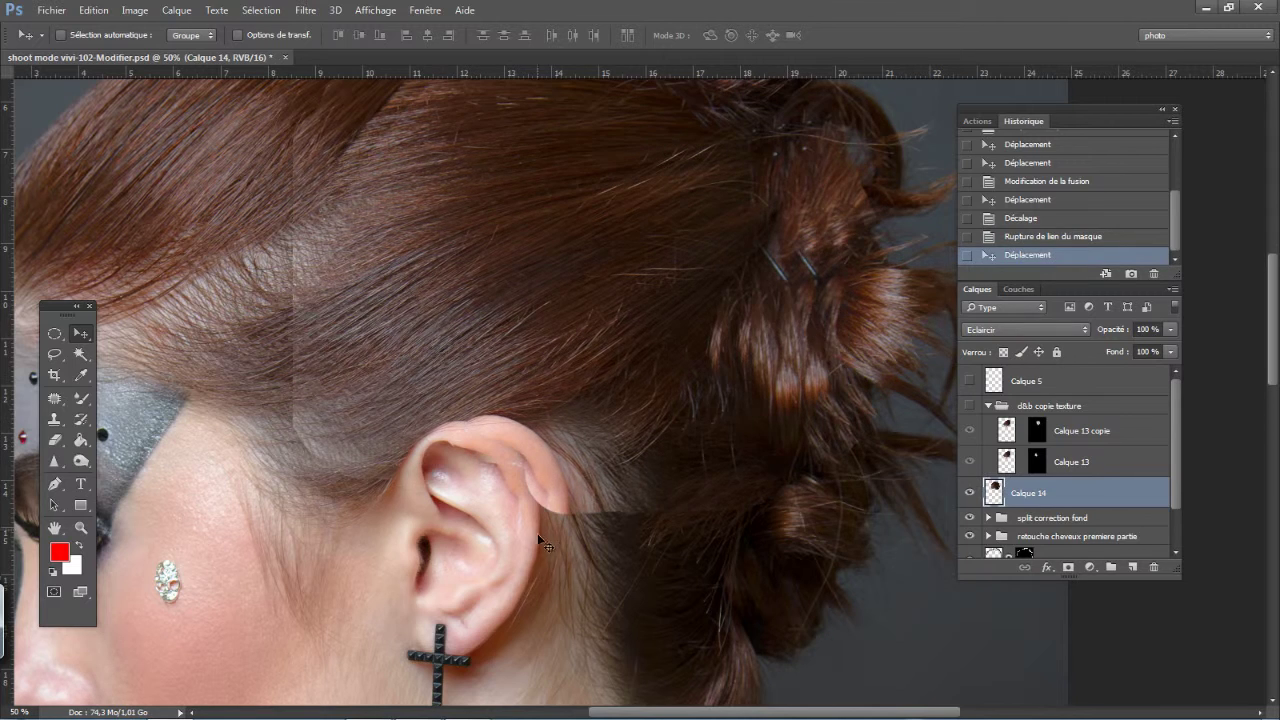
{"action": "key", "text": "ctrl+minus"}
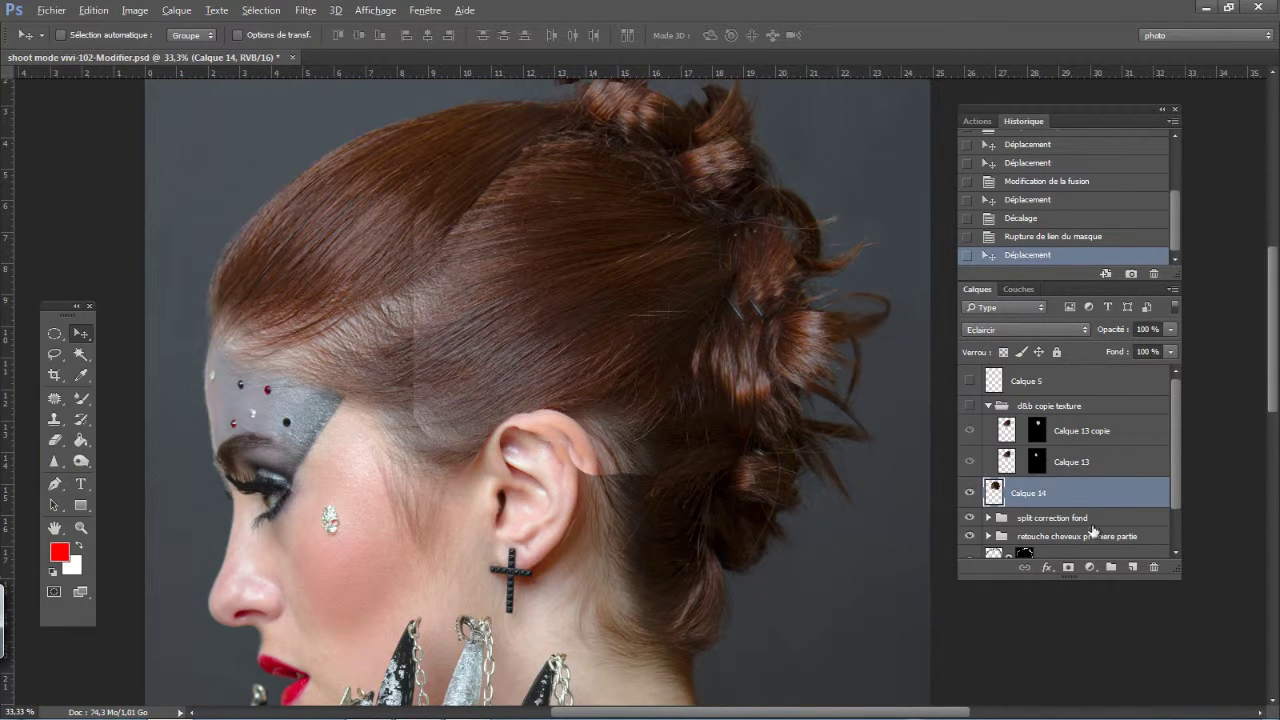
Hide the cloned hair layer behind a black mask and brush black over the hair above the ear at 27% opacity
{"action": "left_click", "coordinate": [1068, 567], "text": "alt"}
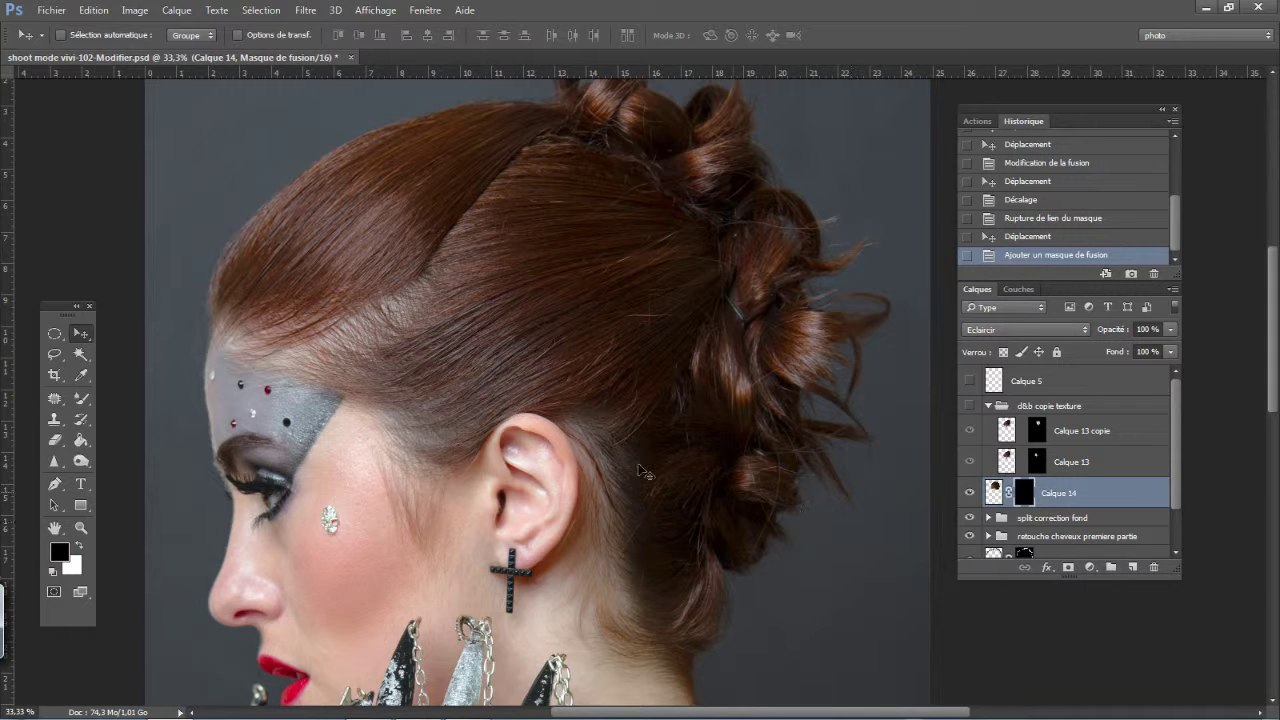
{"action": "left_click", "coordinate": [82, 398]}
{"action": "left_click_drag", "start_coordinate": [546, 289], "coordinate": [582, 271]}
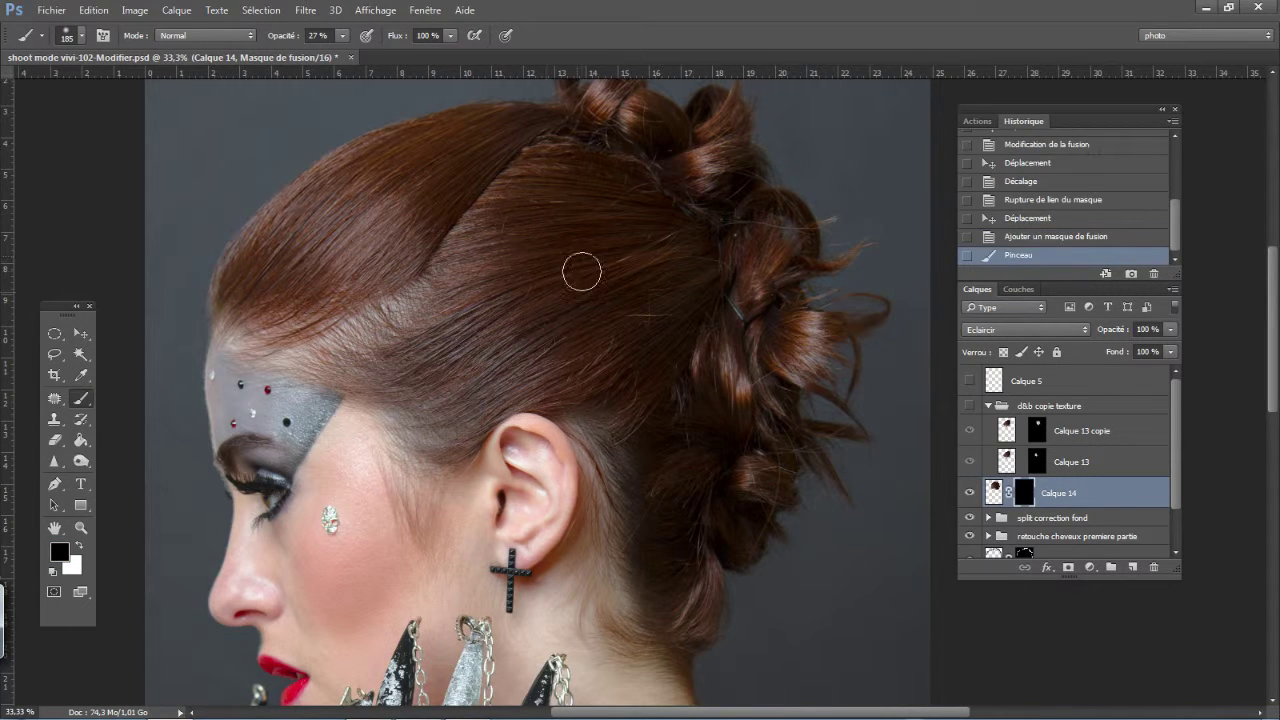
{"action": "left_click", "coordinate": [450, 362]}
{"action": "left_click", "coordinate": [438, 364]}
{"action": "left_click", "coordinate": [426, 360]}
{"action": "left_click", "coordinate": [434, 362]}
{"action": "left_click", "coordinate": [446, 360]}
{"action": "left_click", "coordinate": [458, 362]}
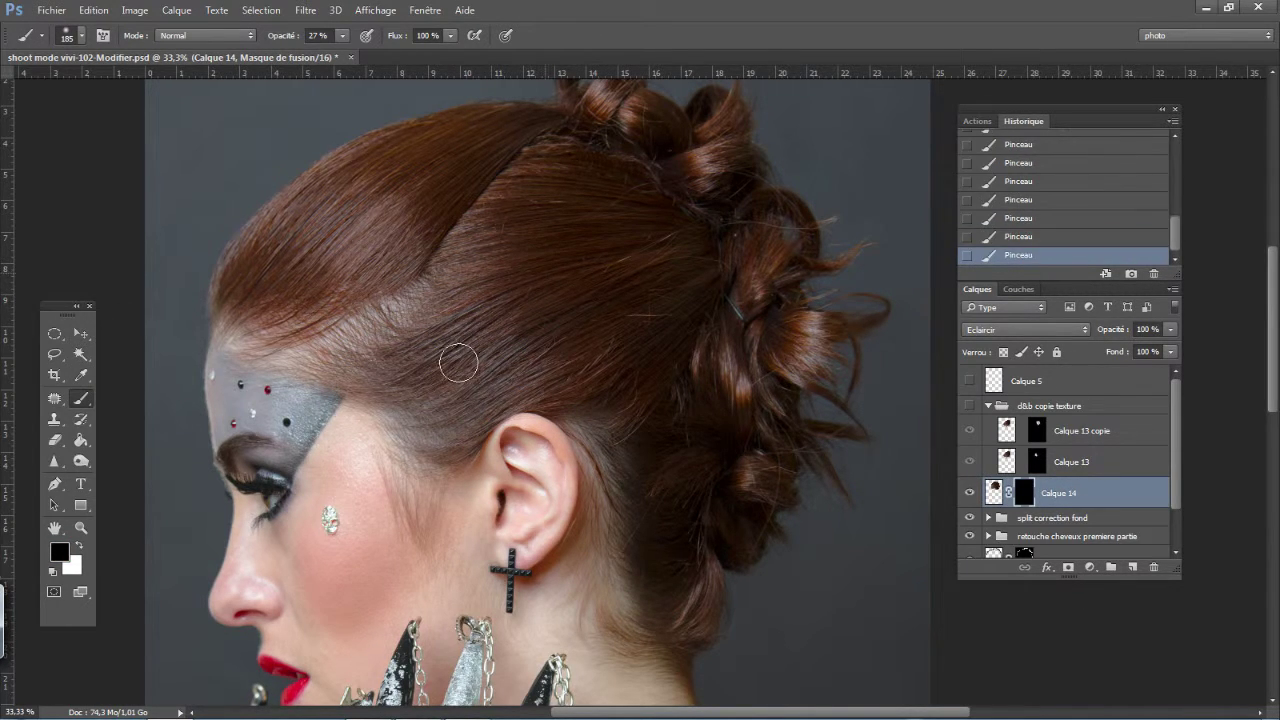
Paint white on Calque 14's mask at 27% opacity to reveal the cloned texture above the ear and along the parting
{"action": "key", "text": "x"}
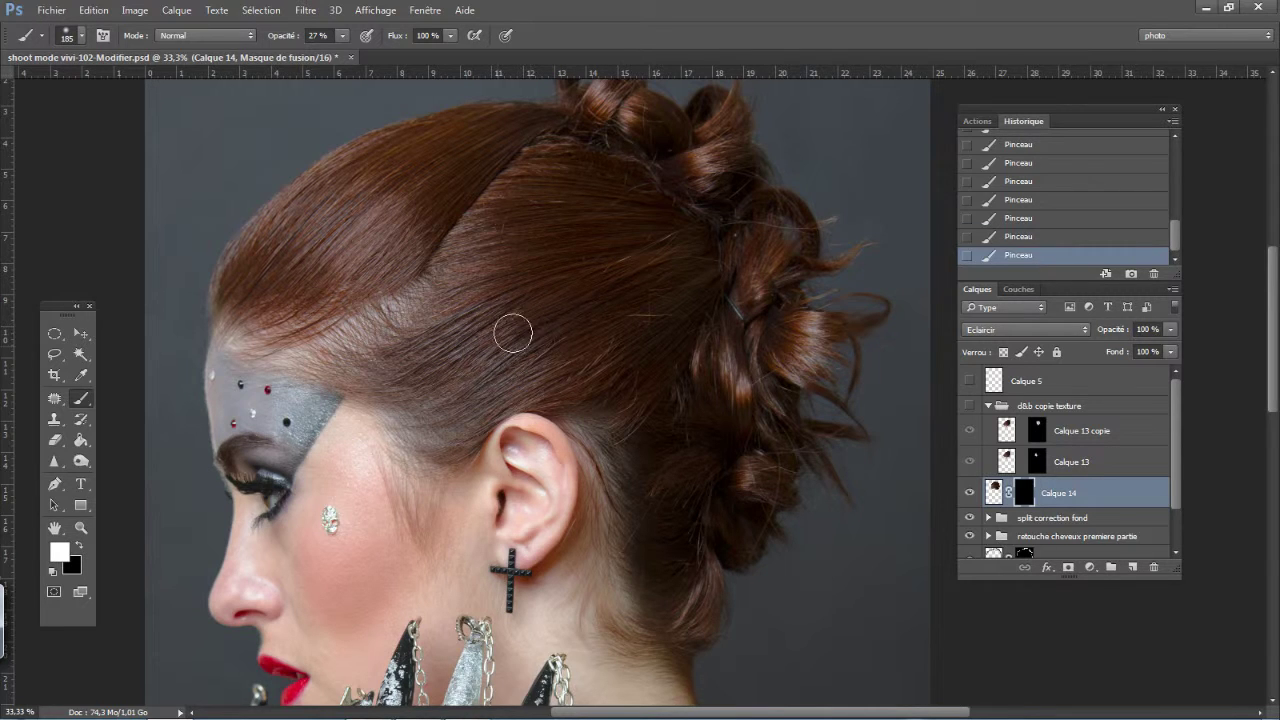
{"action": "left_click_drag", "start_coordinate": [513, 333], "coordinate": [450, 386]}
{"action": "mouse_move", "coordinate": [581, 314]}
{"action": "left_mouse_down"}
{"action": "mouse_move", "coordinate": [524, 373]}
{"action": "mouse_move", "coordinate": [469, 401]}
{"action": "mouse_move", "coordinate": [445, 378]}
{"action": "mouse_move", "coordinate": [457, 322]}
{"action": "left_mouse_up"}
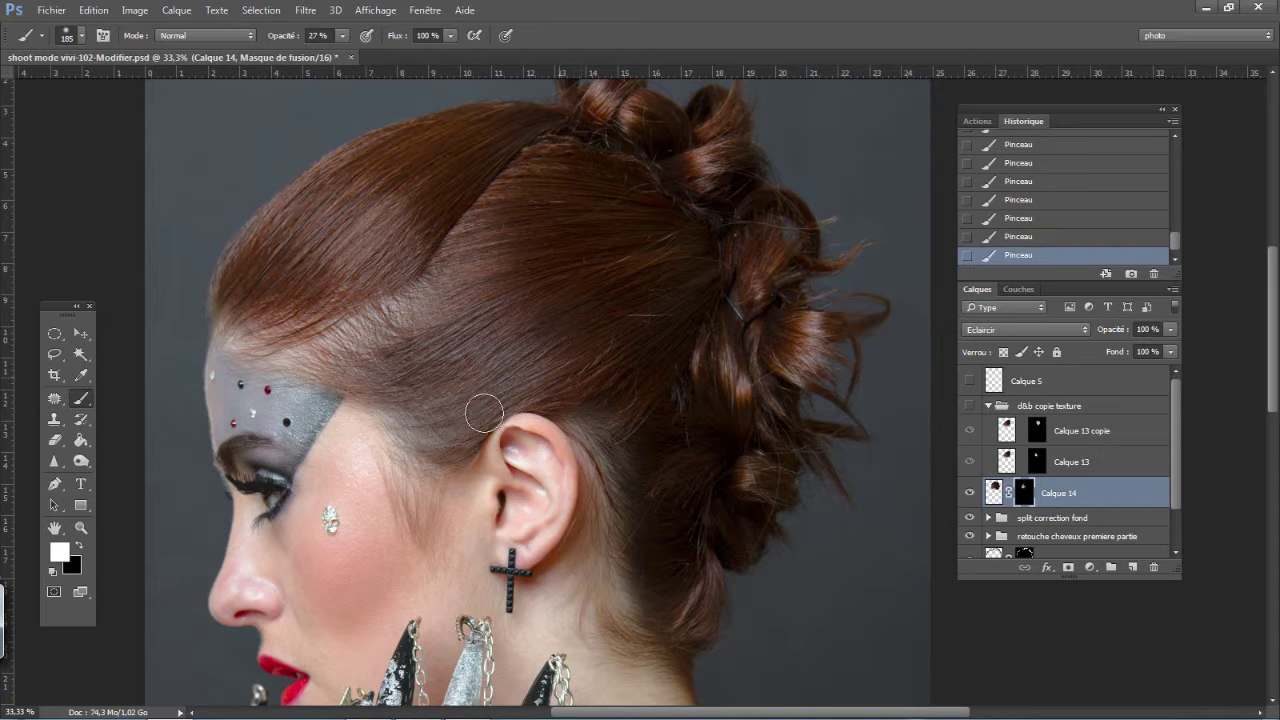
{"action": "left_click_drag", "start_coordinate": [552, 367], "coordinate": [458, 336]}
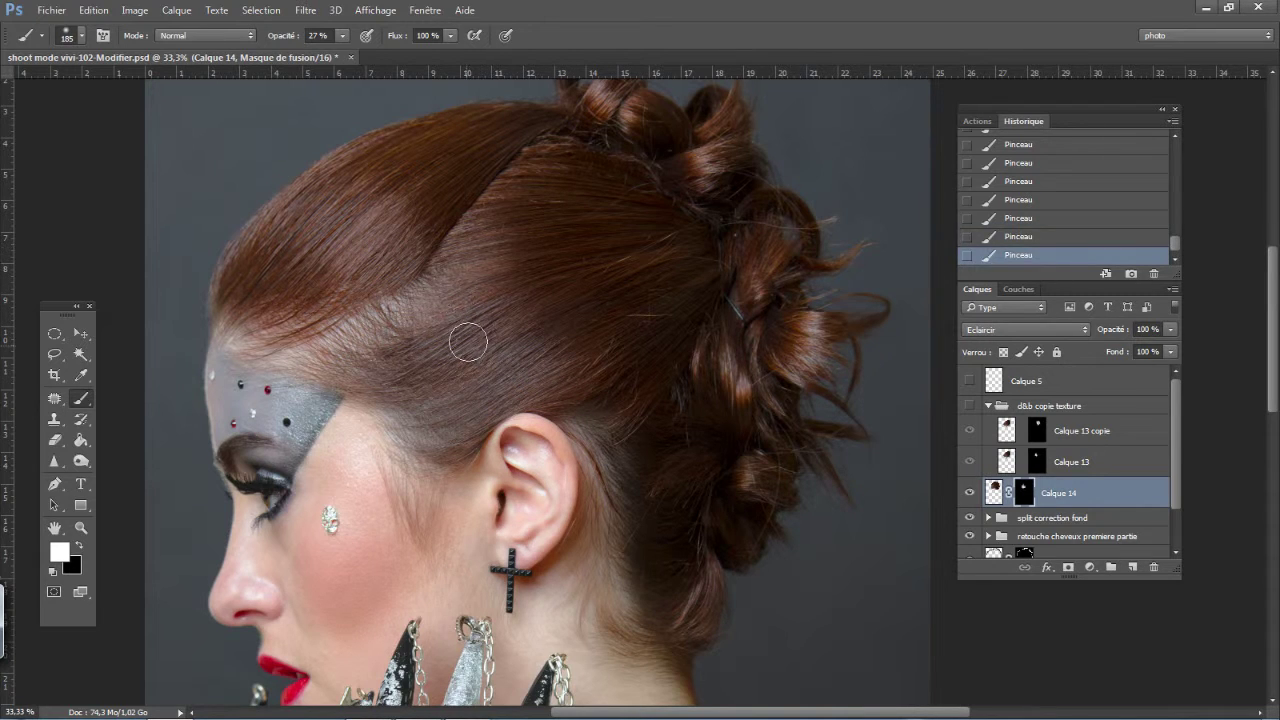
{"action": "left_click_drag", "start_coordinate": [489, 269], "coordinate": [457, 299]}
{"action": "left_click_drag", "start_coordinate": [511, 231], "coordinate": [464, 299]}
Compare the hair with and without Calque 14
{"action": "left_click", "coordinate": [969, 492]}
{"action": "left_click", "coordinate": [969, 492]}
{"action": "left_click", "coordinate": [969, 492]}
{"action": "left_click", "coordinate": [969, 492]}
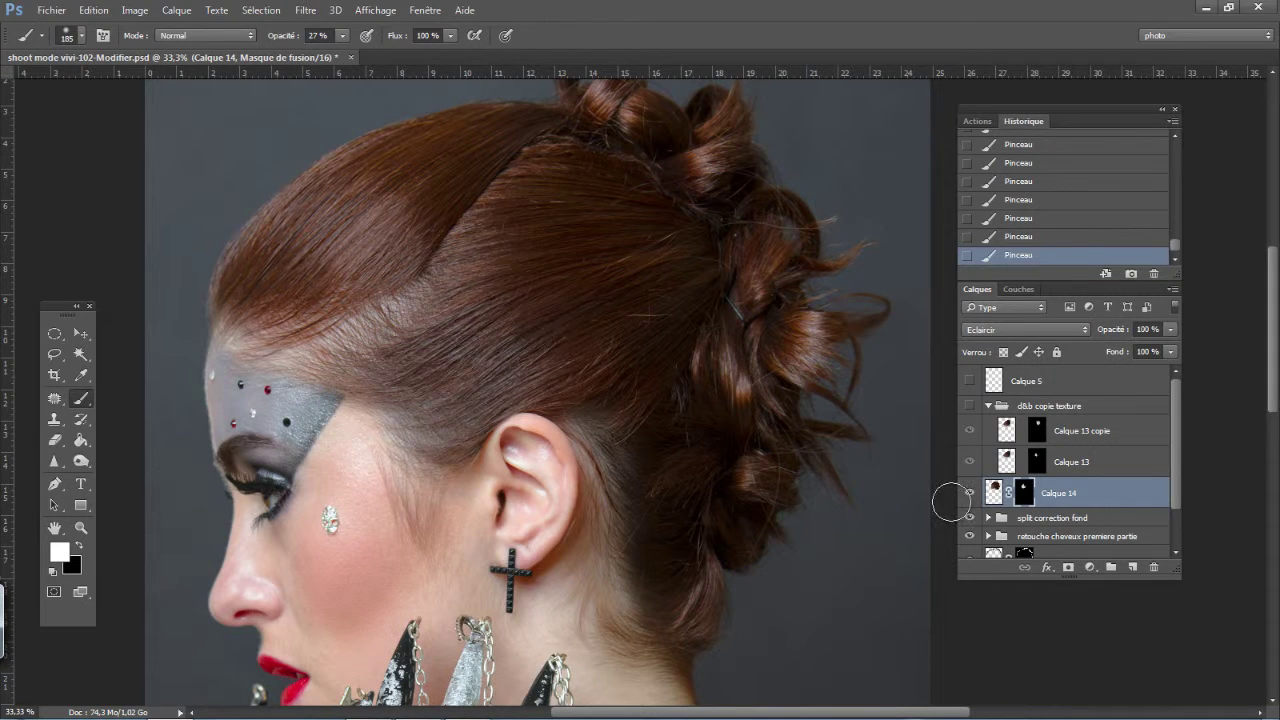
Refine Calque 14's mask with black near the temple and white over the hair above and behind the ear
{"action": "key", "text": "x"}
{"action": "left_click", "coordinate": [395, 380]}
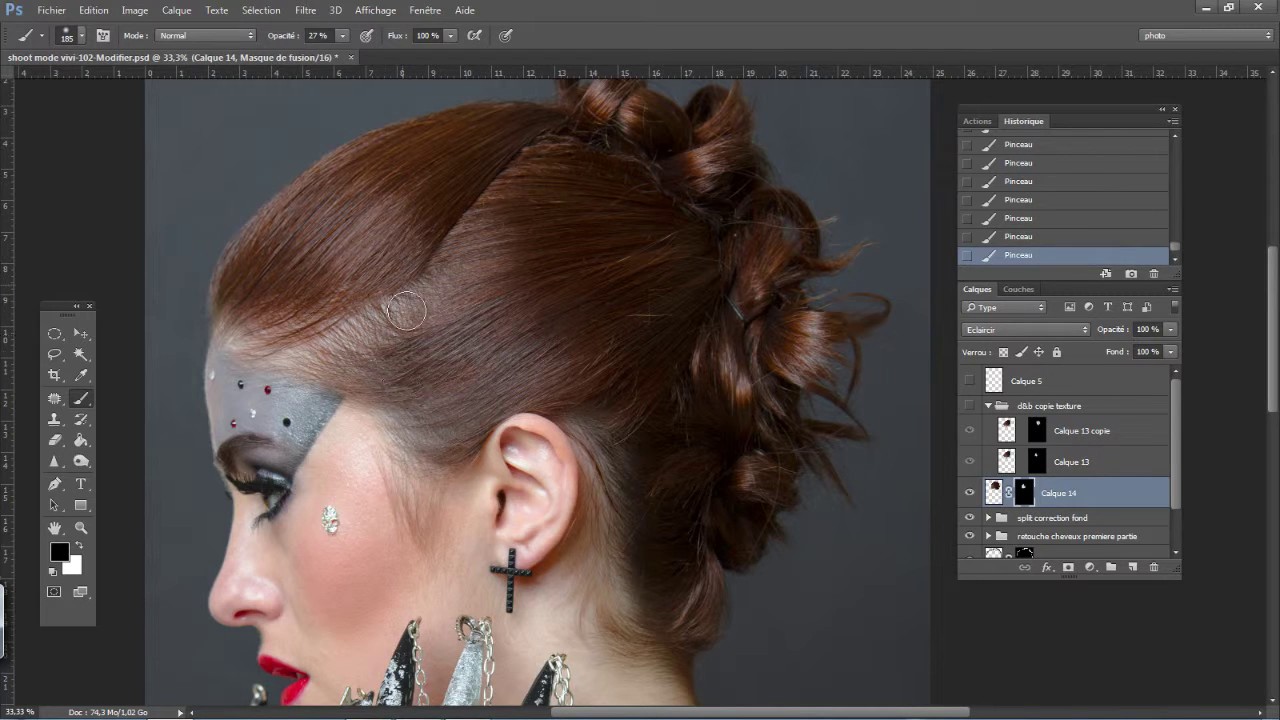
{"action": "key", "text": "x"}
{"action": "left_click", "coordinate": [591, 288]}
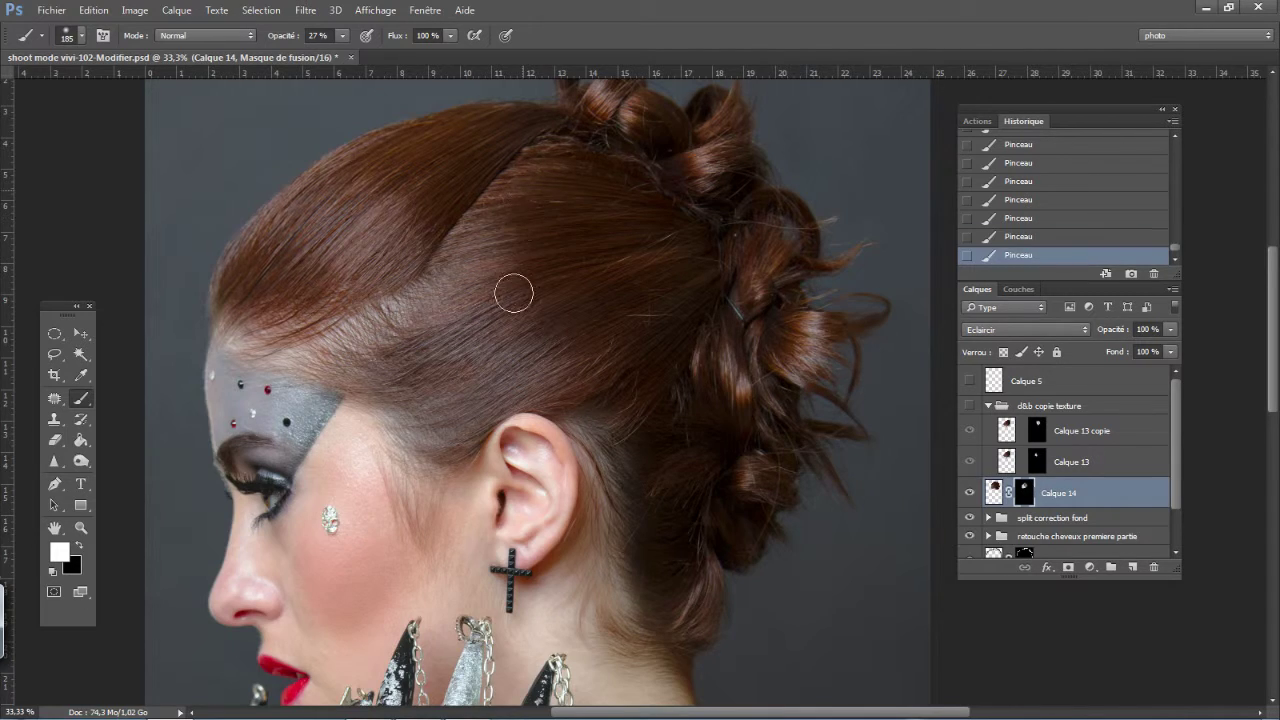
{"action": "key", "text": "ctrl+plus"}
{"action": "left_click_drag", "start_coordinate": [480, 332], "coordinate": [424, 340]}
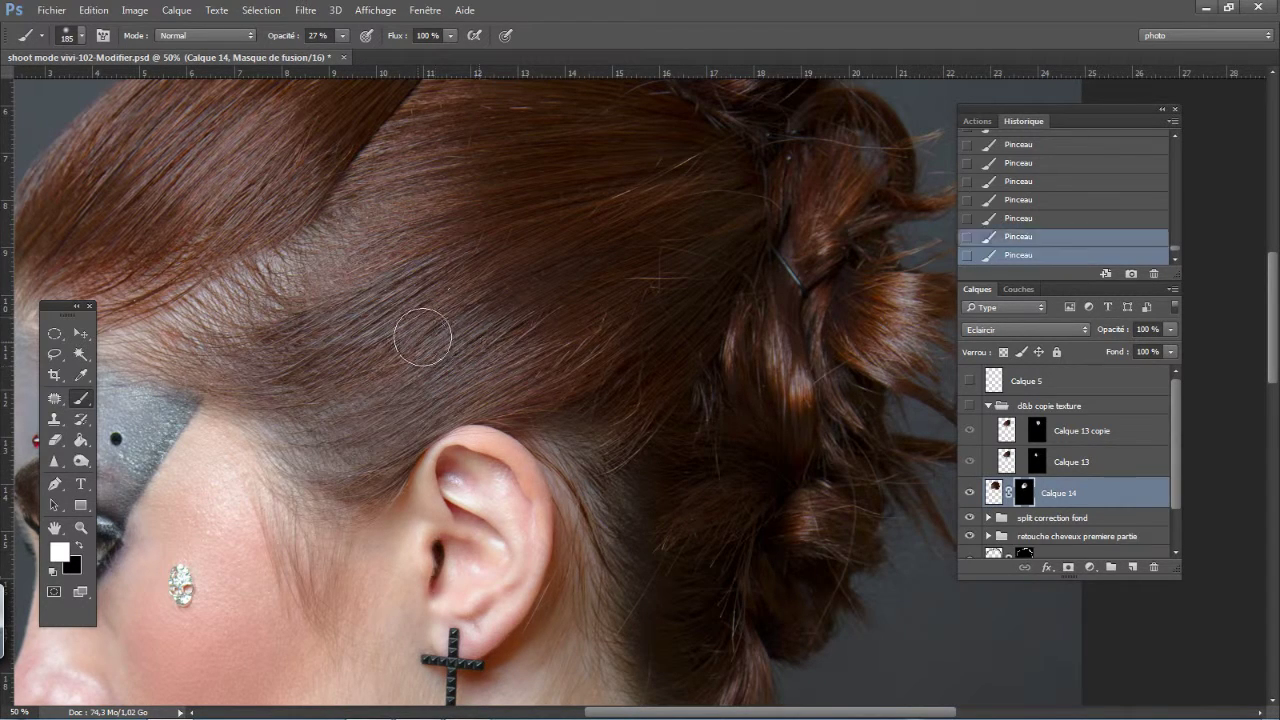
Nudge Calque 14 upward, compare it with the original hair, and reposition the patch above the ear
{"action": "left_click", "coordinate": [81, 335]}
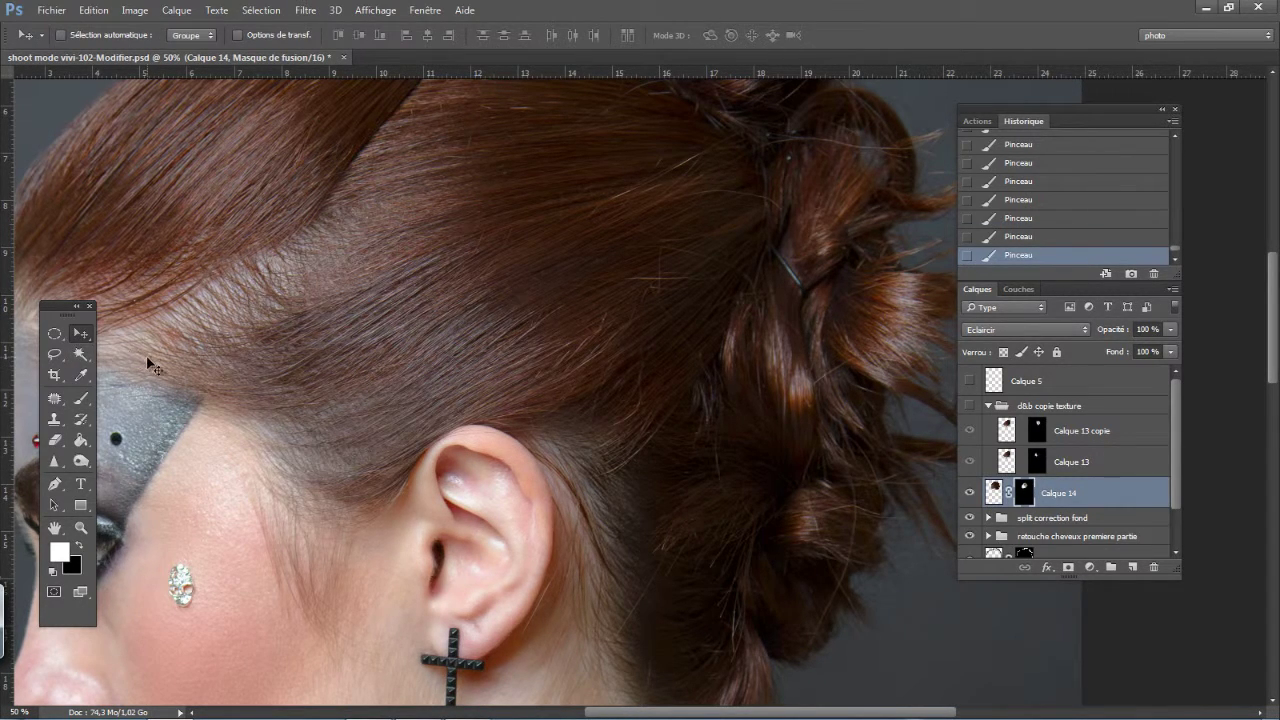
{"action": "key", "text": "Up"}
{"action": "key", "text": "Up"}
{"action": "key", "text": "Up"}
{"action": "left_click", "coordinate": [969, 492]}
{"action": "left_click", "coordinate": [969, 492]}
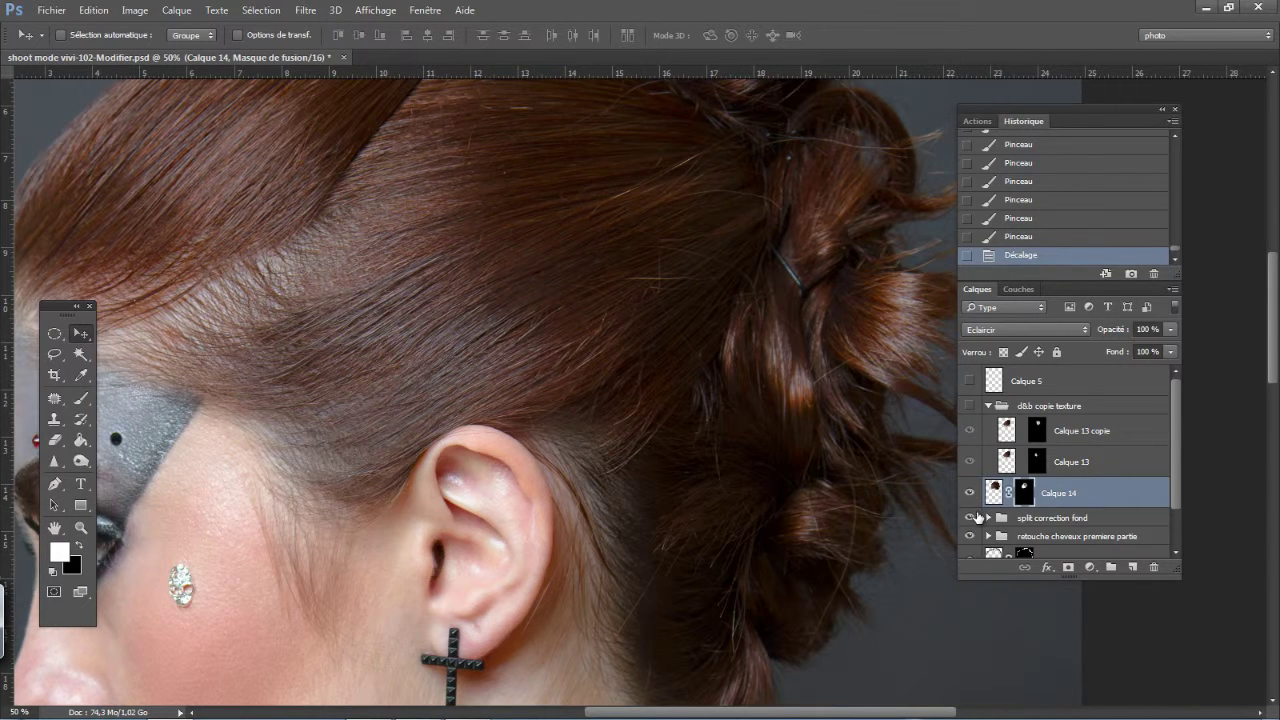
{"action": "left_click_drag", "start_coordinate": [398, 402], "coordinate": [467, 469]}
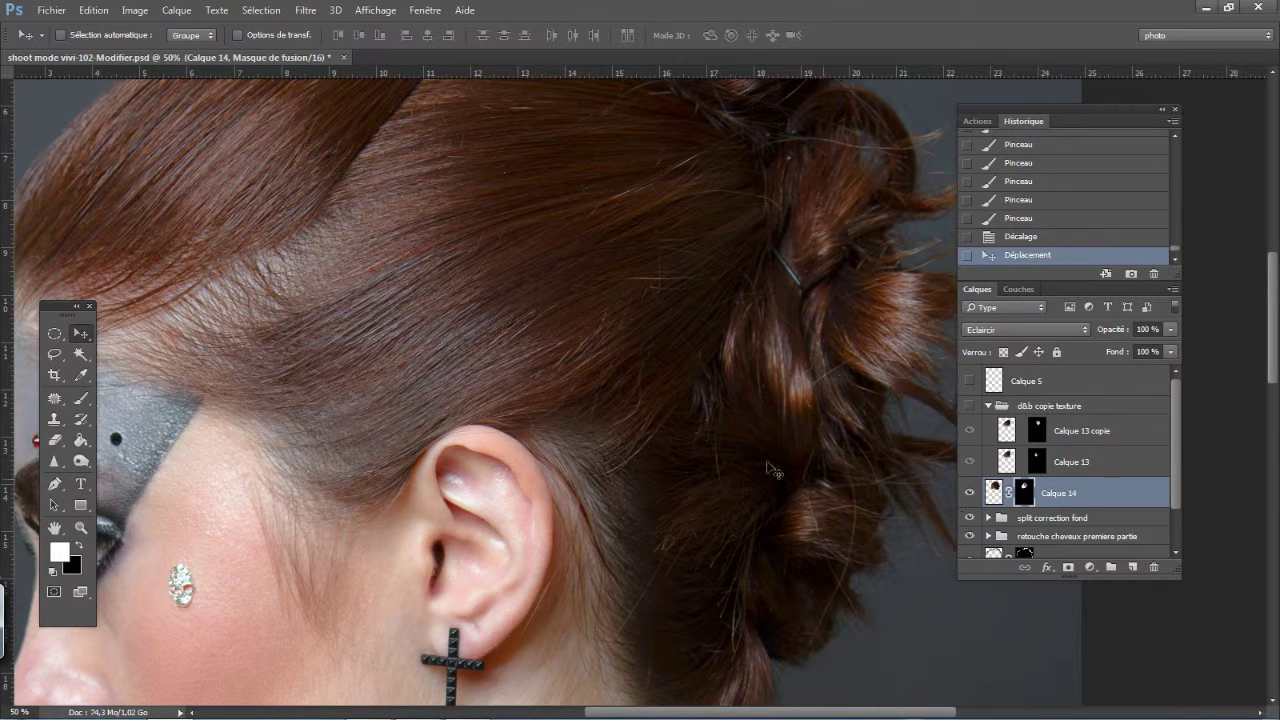
Brush white on the mask over the hair above the ear and black near the temple to blend the patch edge
{"action": "left_click", "coordinate": [80, 402]}
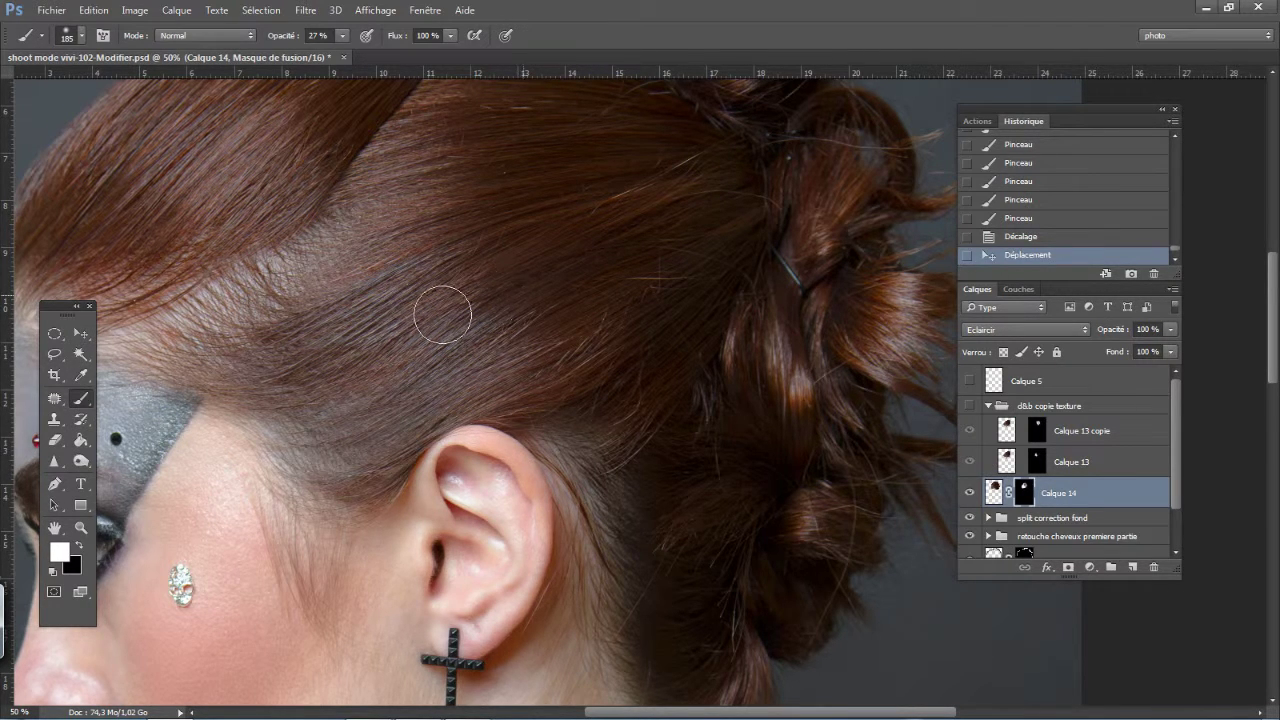
{"action": "left_click_drag", "start_coordinate": [442, 315], "coordinate": [524, 302]}
{"action": "mouse_move", "coordinate": [460, 318]}
{"action": "left_mouse_down"}
{"action": "mouse_move", "coordinate": [523, 301]}
{"action": "mouse_move", "coordinate": [500, 304]}
{"action": "mouse_move", "coordinate": [497, 353]}
{"action": "left_mouse_up"}
{"action": "left_click_drag", "start_coordinate": [497, 353], "coordinate": [413, 321]}
{"action": "left_click_drag", "start_coordinate": [386, 280], "coordinate": [361, 299]}
{"action": "left_click_drag", "start_coordinate": [361, 299], "coordinate": [349, 287]}
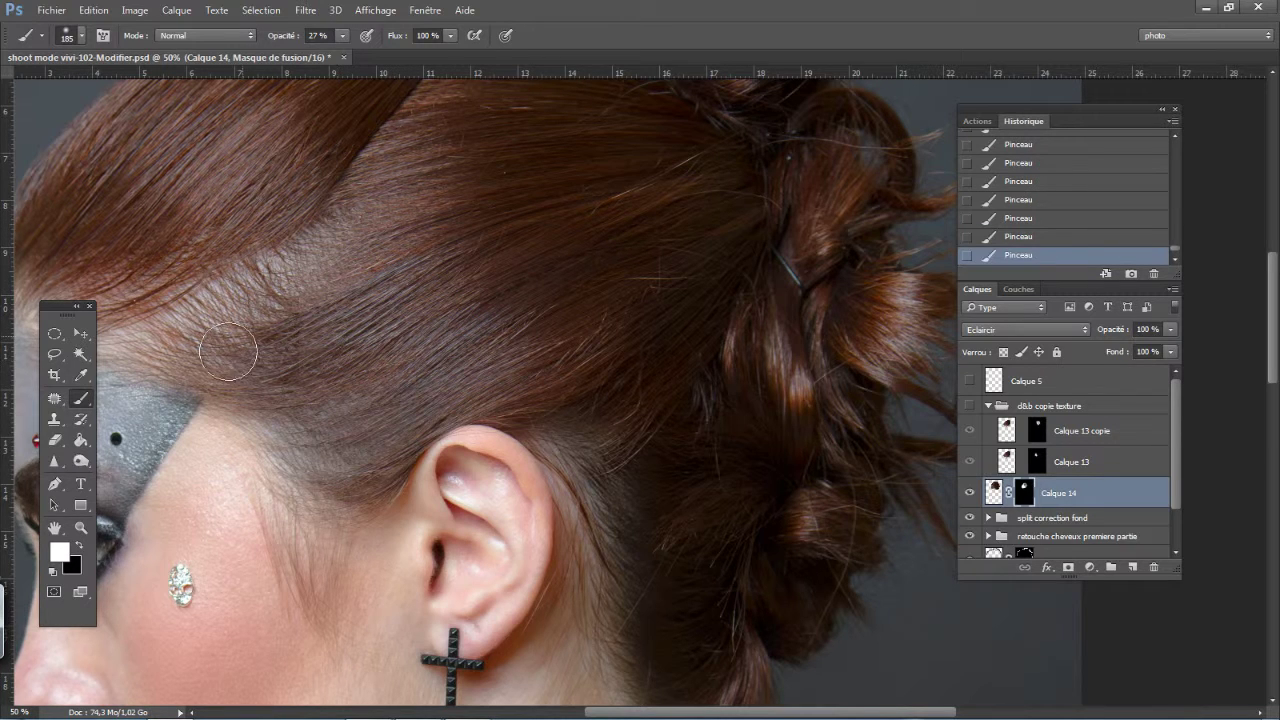
{"action": "key", "text": "x"}
{"action": "mouse_move", "coordinate": [280, 380]}
{"action": "left_mouse_down"}
{"action": "mouse_move", "coordinate": [283, 261]}
{"action": "mouse_move", "coordinate": [292, 295]}
{"action": "left_mouse_up"}
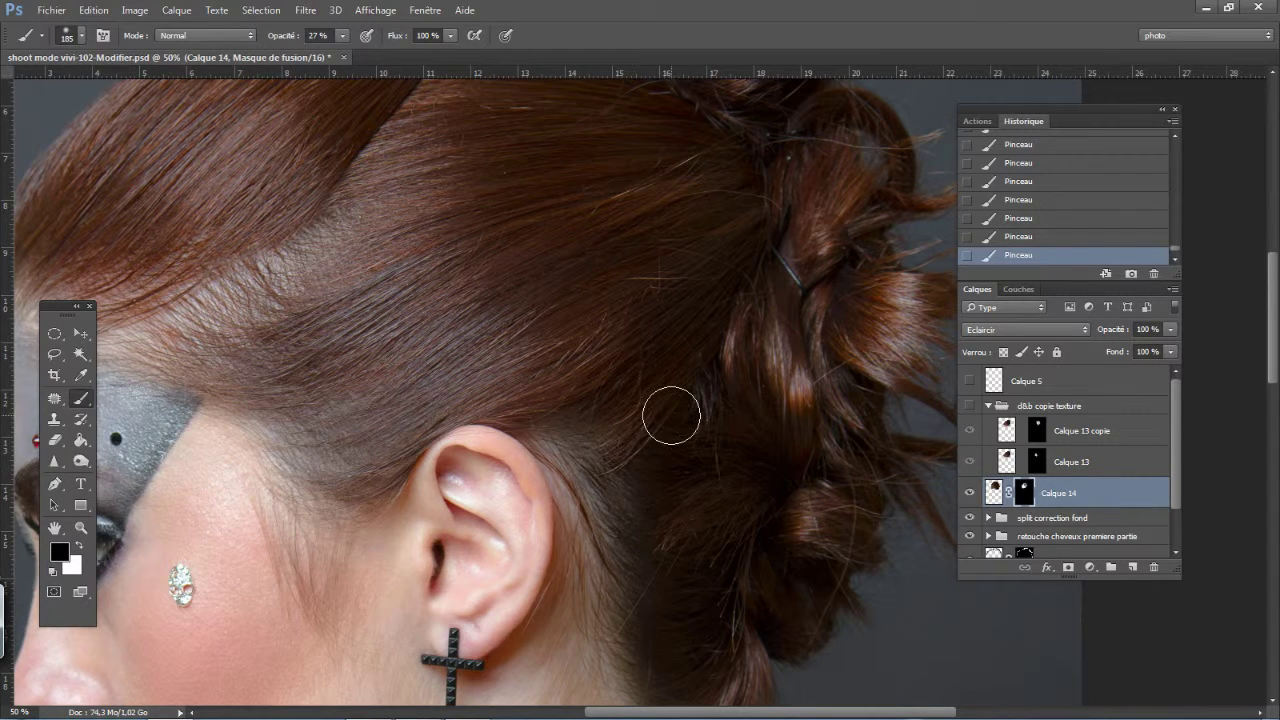
Inspect Calque 14 in isolation and compare the portrait with and without its added hair texture
{"action": "scroll", "coordinate": [671, 417], "scroll_direction": "down", "scroll_amount": 1}
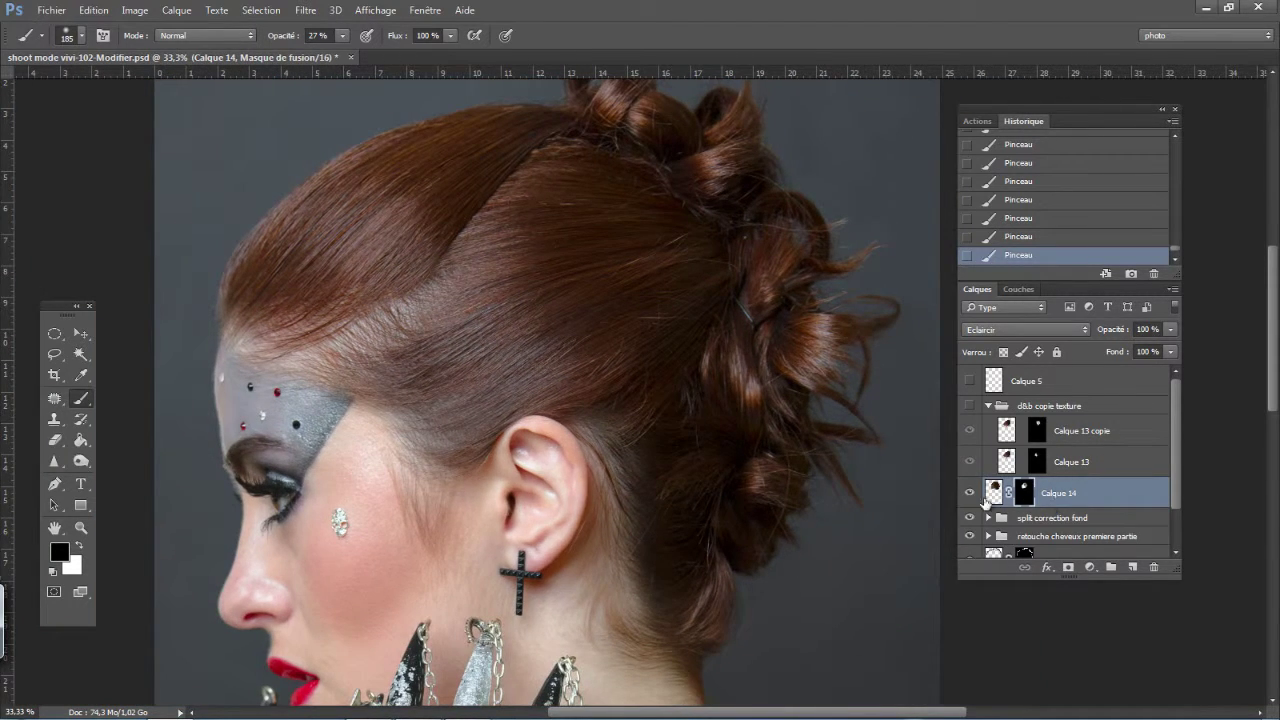
{"action": "left_click", "coordinate": [969, 495], "text": "alt"}
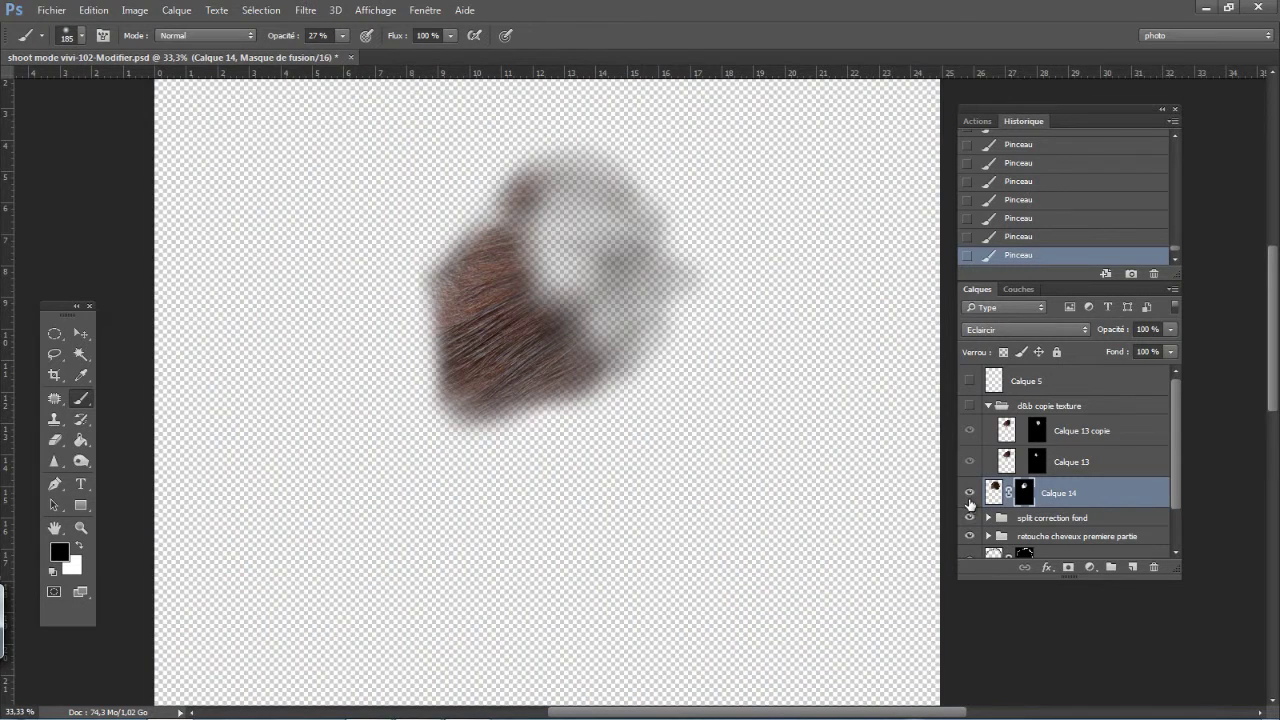
{"action": "left_click", "coordinate": [969, 500], "text": "alt"}
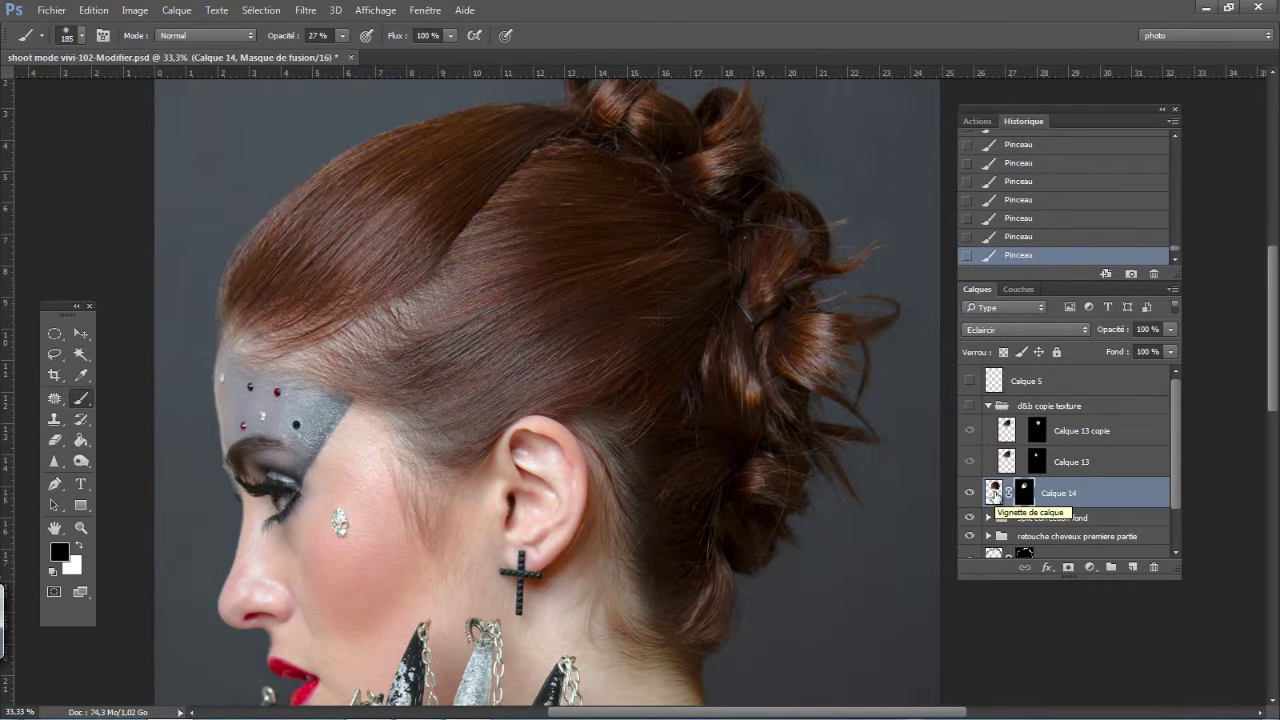
{"action": "key", "text": "x"}
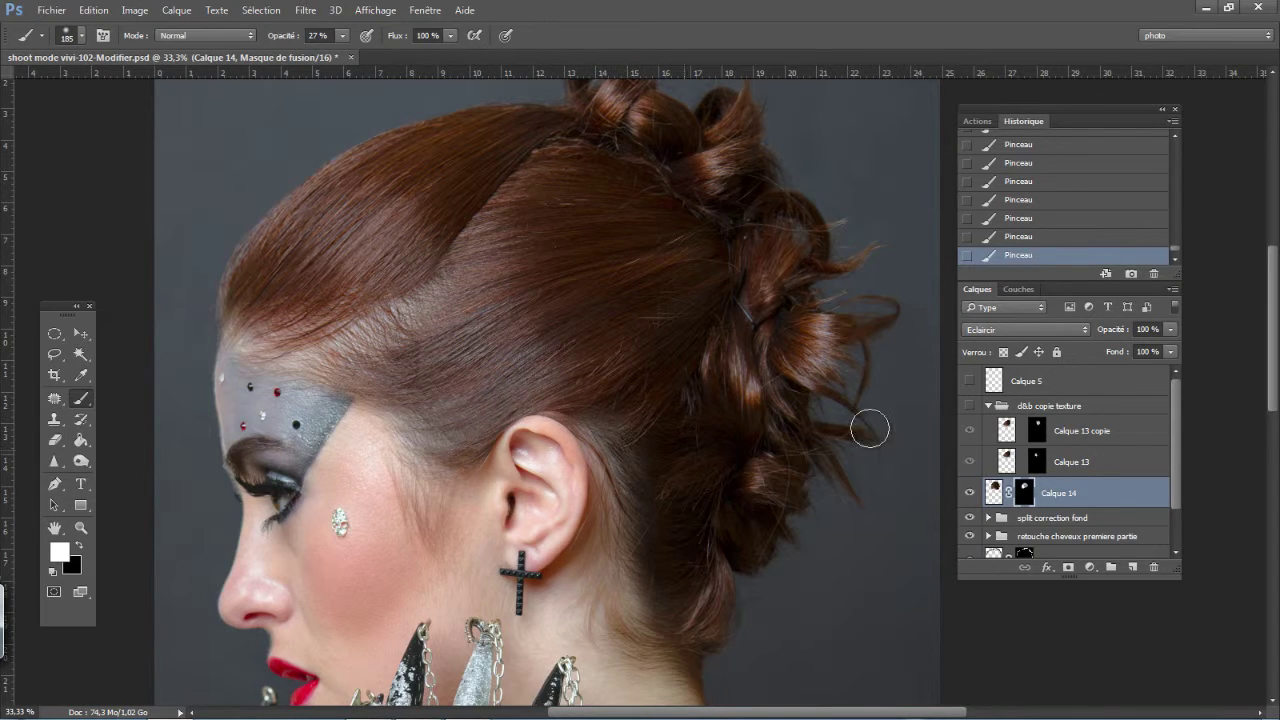
{"action": "left_click", "coordinate": [969, 493]}
{"action": "left_click", "coordinate": [969, 493]}
{"action": "key", "text": "x"}
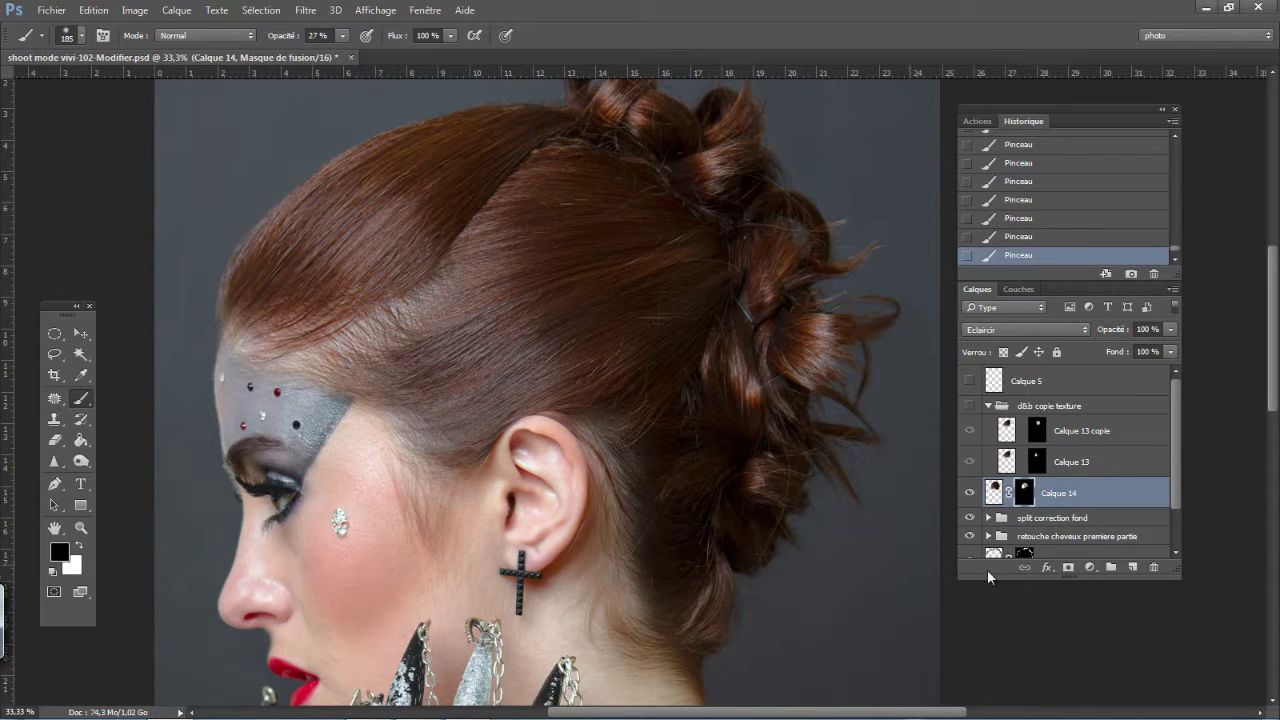
Collapse the d&b copie texture group, duplicate Calque 14, and set the duplicate's blend mode to Obscurcir
{"action": "left_click", "coordinate": [990, 411]}
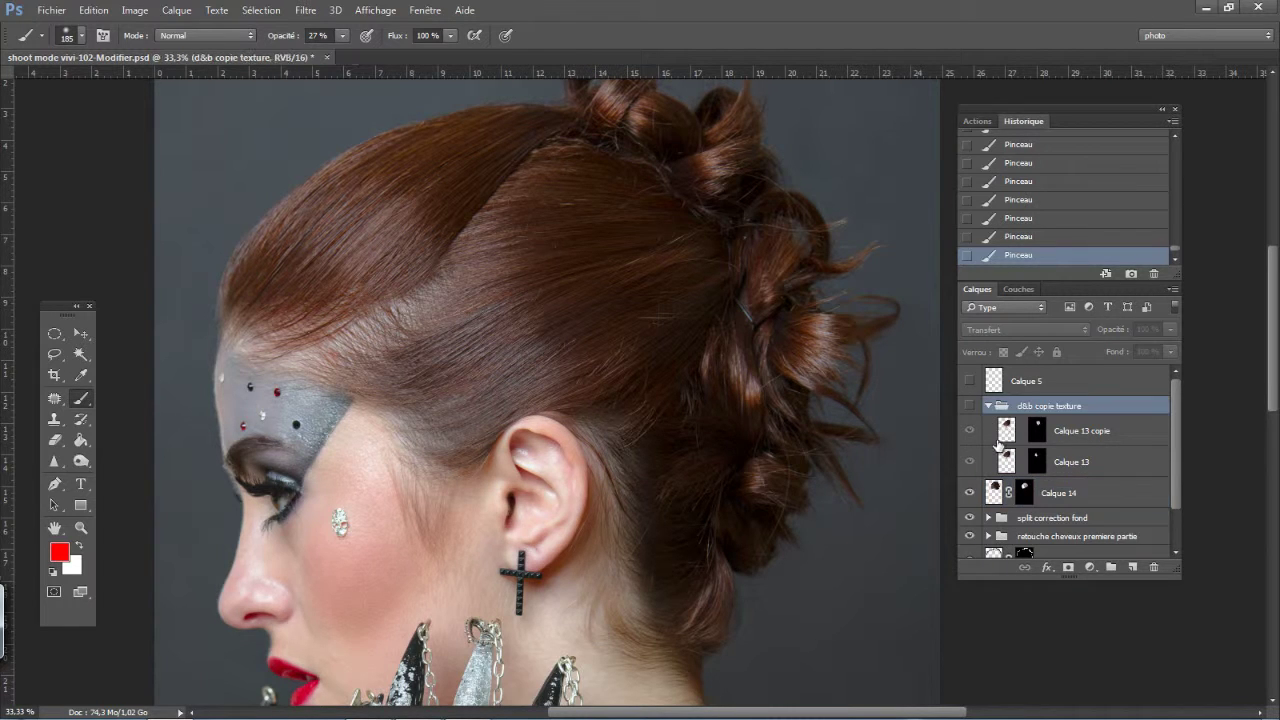
{"action": "left_click", "coordinate": [988, 406]}
{"action": "left_click", "coordinate": [1057, 436]}
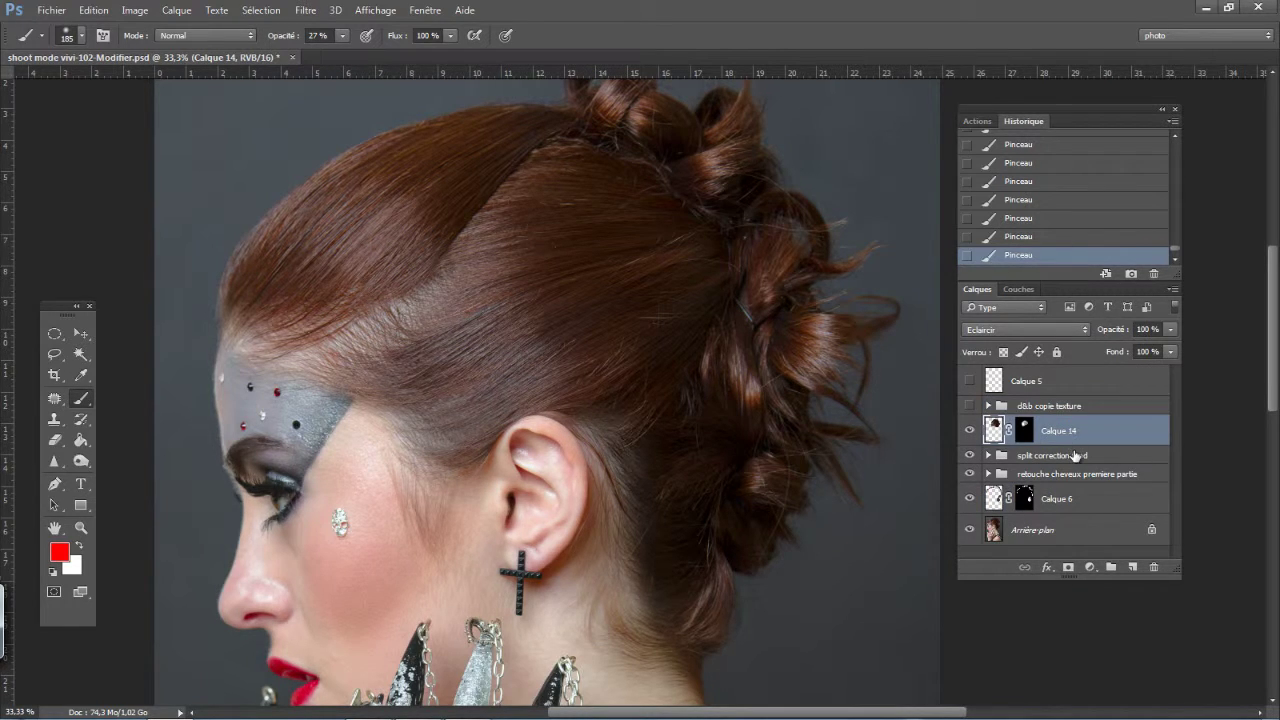
{"action": "key", "text": "ctrl+j"}
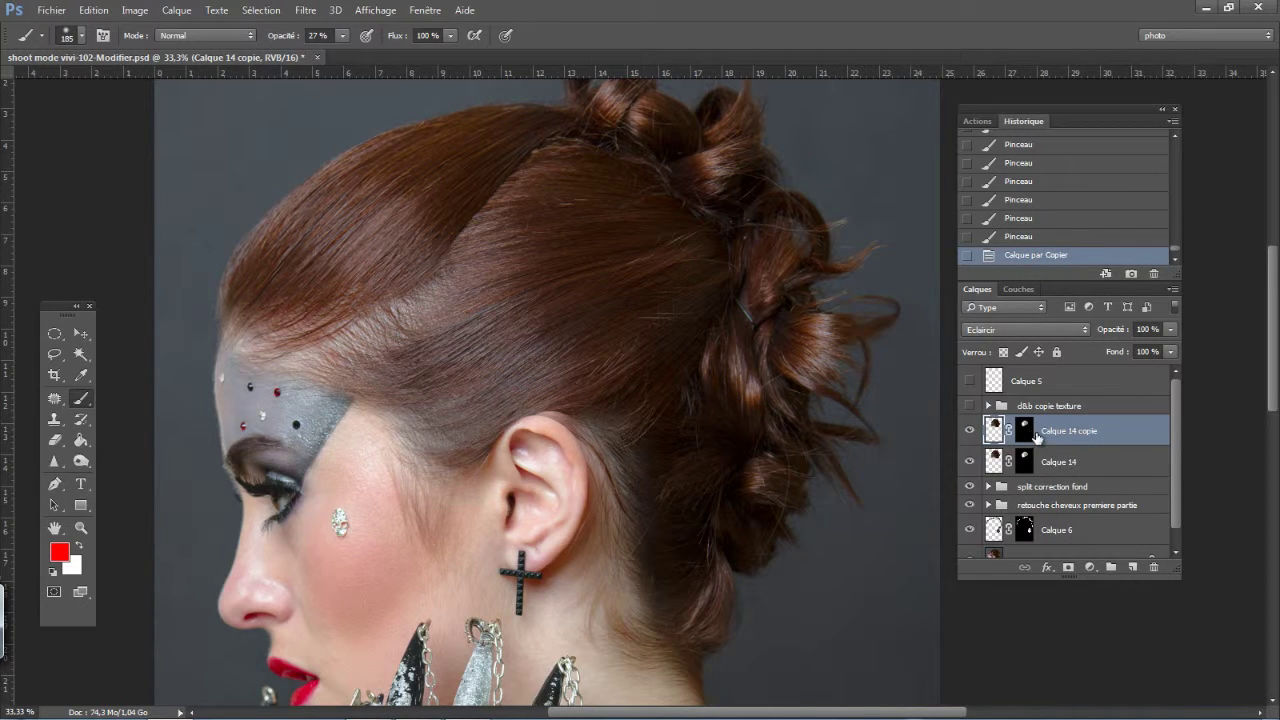
{"action": "left_click", "coordinate": [996, 333]}
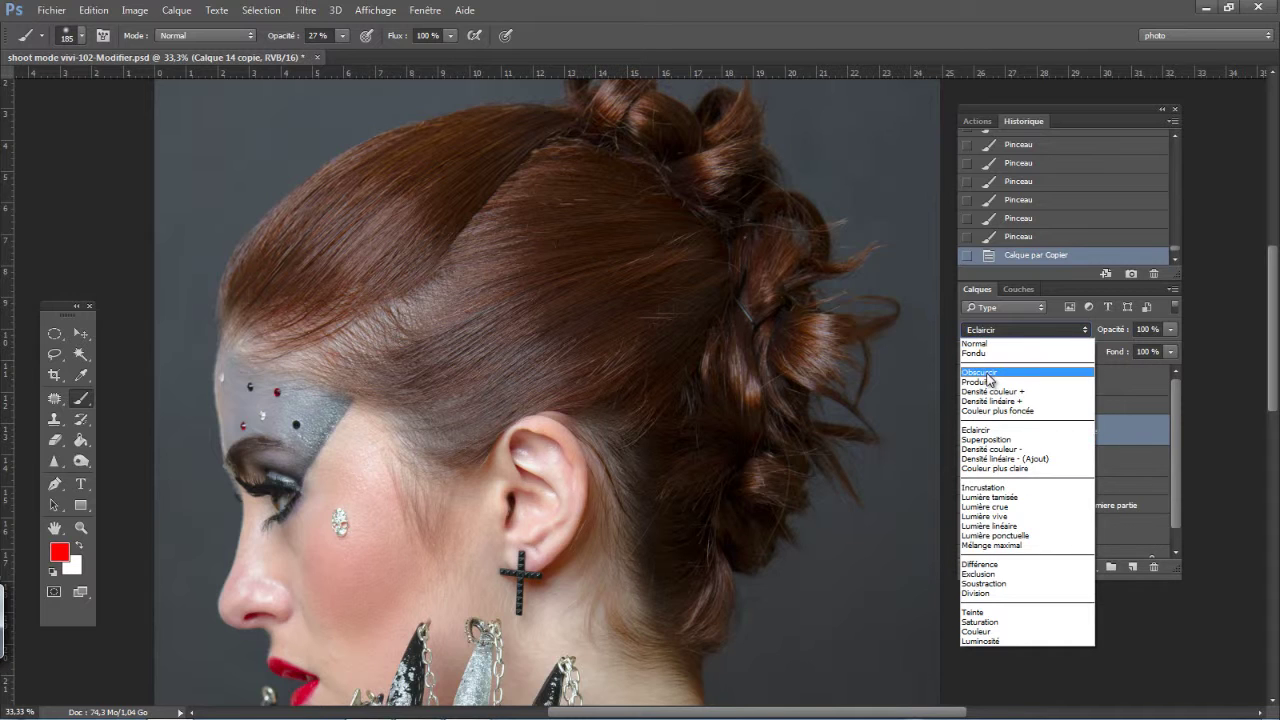
{"action": "left_click", "coordinate": [990, 372]}
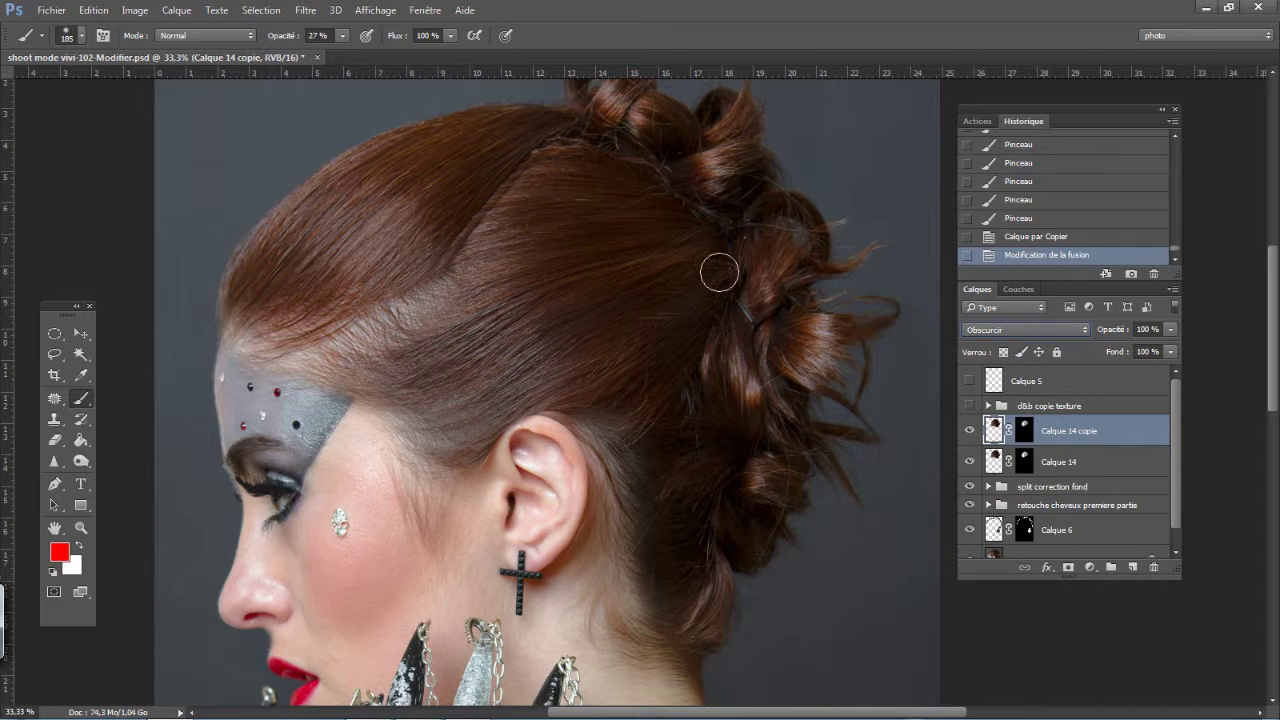
Compare the Obscurcir copy's effect and brush its mask over the hair from above the ear up to the parting
{"action": "left_click", "coordinate": [1024, 432]}
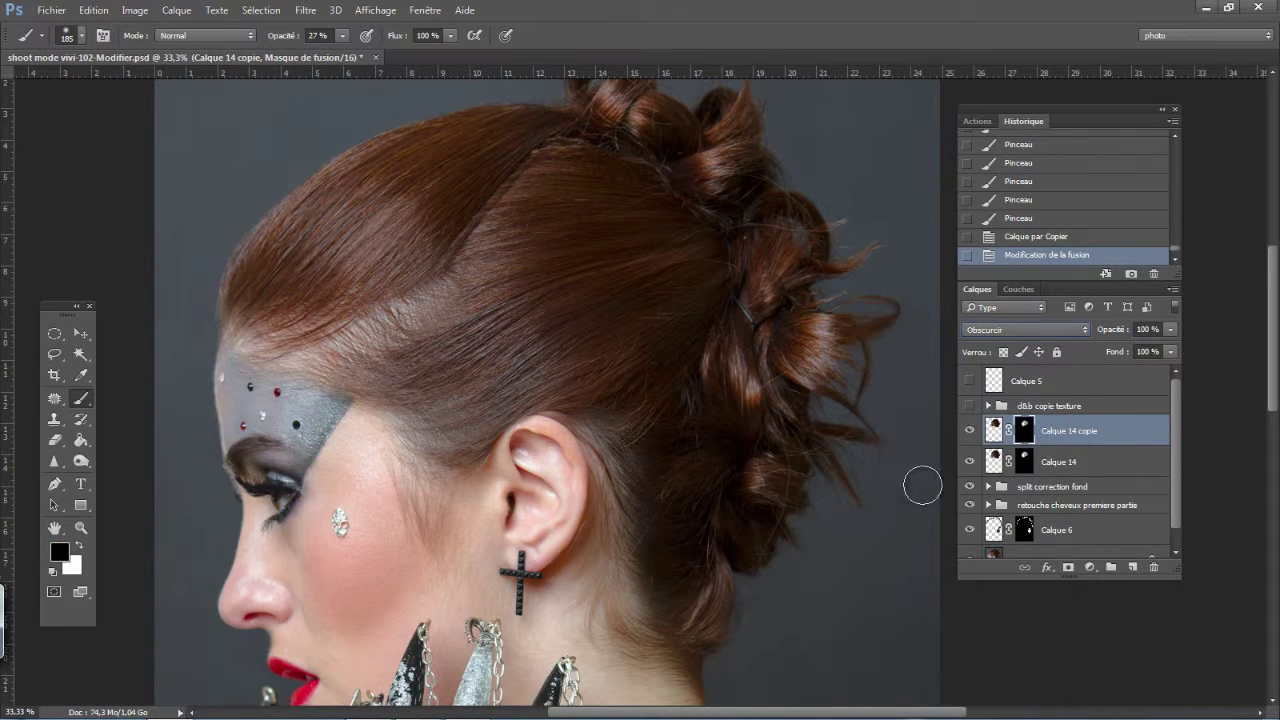
{"action": "left_click", "coordinate": [975, 435]}
{"action": "left_click", "coordinate": [975, 435]}
{"action": "key", "text": "x"}
{"action": "key", "text": "x"}
{"action": "left_click_drag", "start_coordinate": [514, 390], "coordinate": [497, 300]}
{"action": "left_click_drag", "start_coordinate": [495, 290], "coordinate": [478, 230]}
{"action": "left_click_drag", "start_coordinate": [476, 240], "coordinate": [470, 350]}
{"action": "left_click_drag", "start_coordinate": [480, 390], "coordinate": [486, 403]}
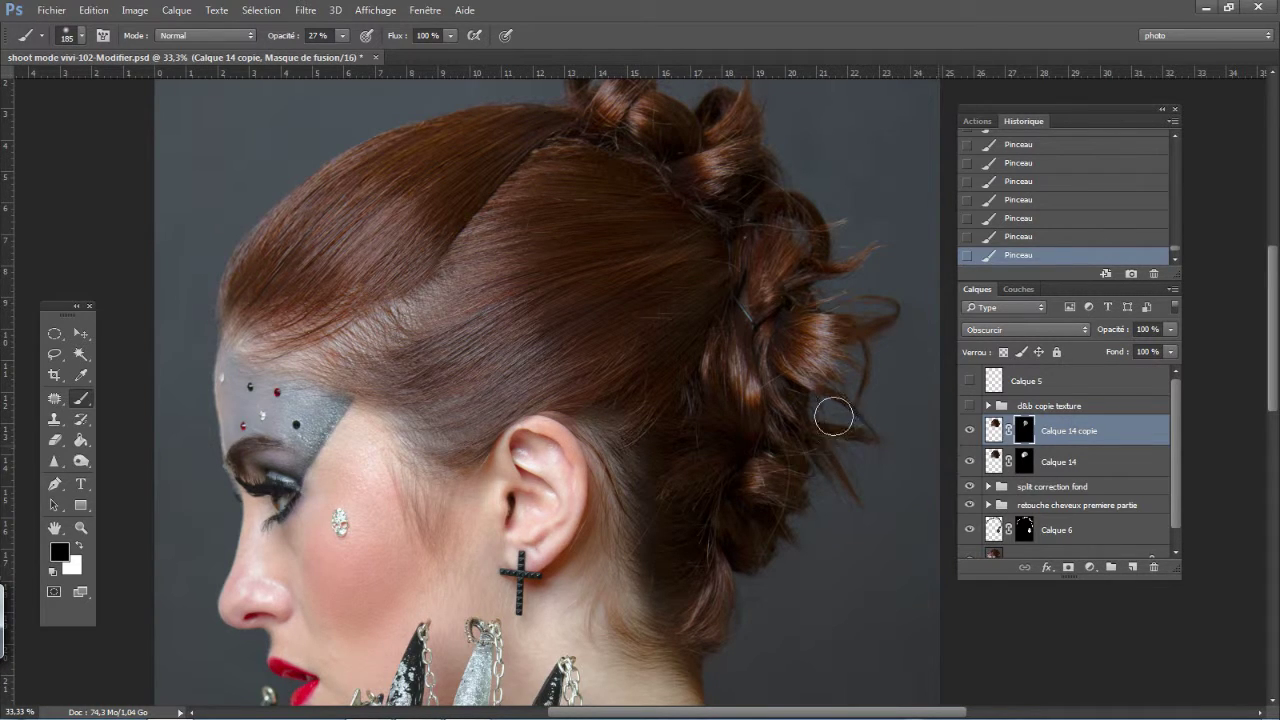
Set the brush to 74 px diameter, 1% hardness and 51% opacity with black as foreground, and target Calque 14's mask
{"action": "key", "text": "x"}
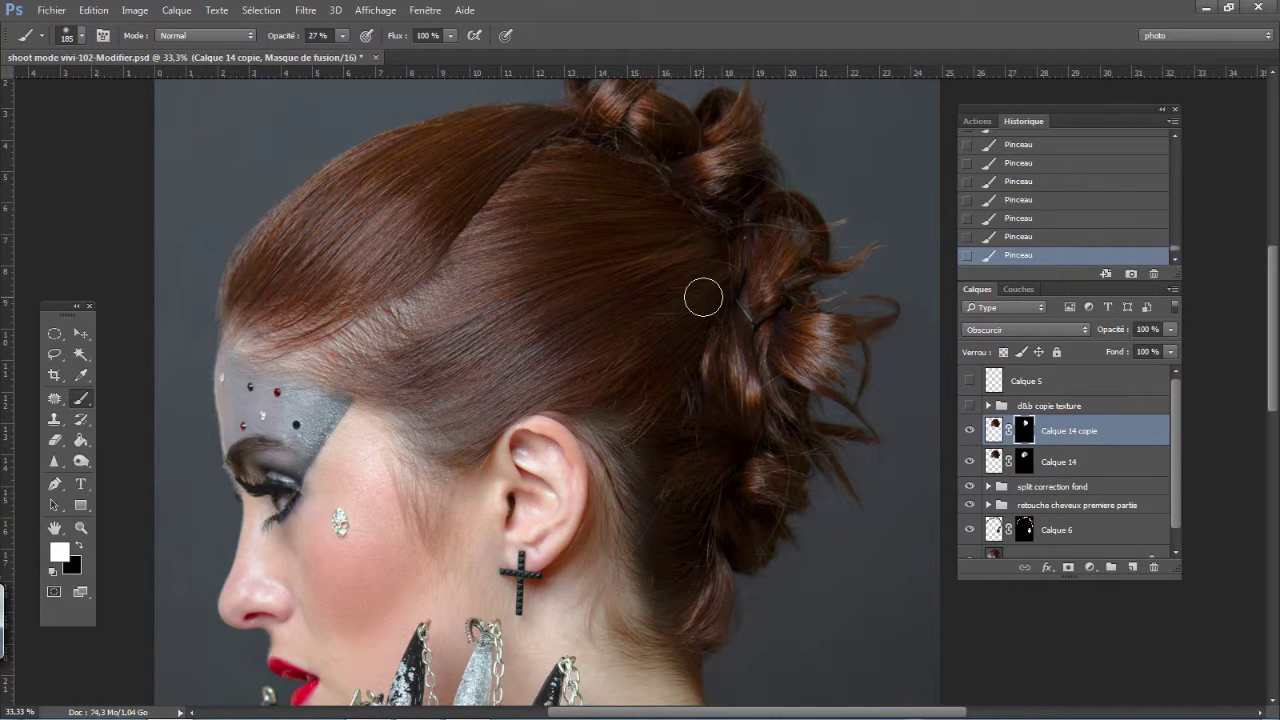
{"action": "key", "text": "ctrl+plus"}
{"action": "key", "text": "ctrl+plus"}
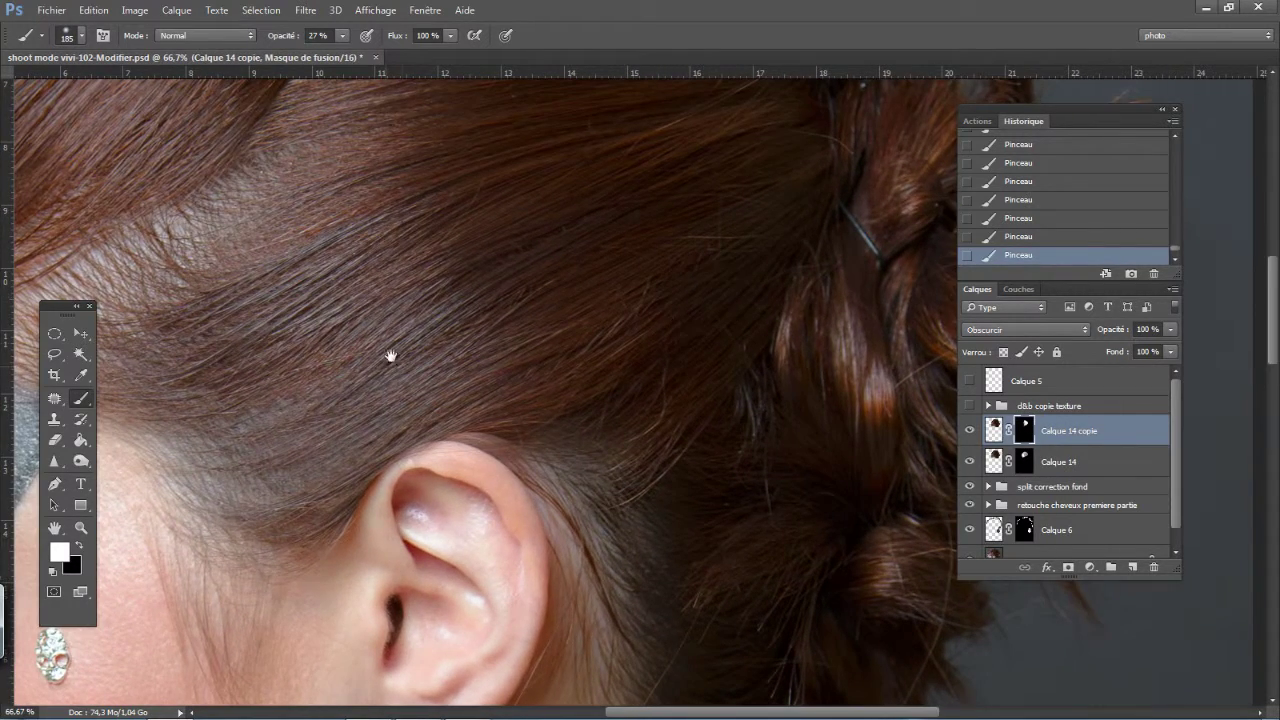
{"action": "left_click_drag", "start_coordinate": [391, 356], "coordinate": [514, 594]}
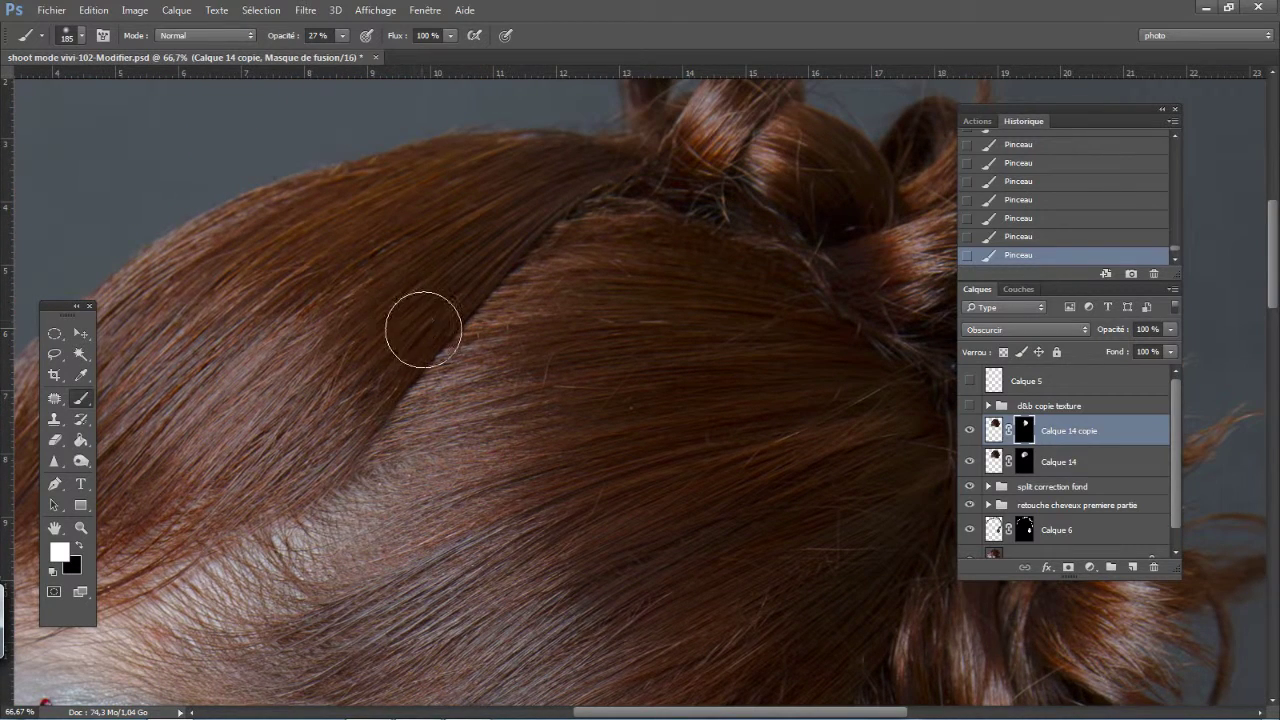
{"action": "mouse_move", "coordinate": [423, 329]}
{"action": "left_mouse_down"}
{"action": "mouse_move", "coordinate": [375, 312]}
{"action": "mouse_move", "coordinate": [389, 315]}
{"action": "left_mouse_up"}
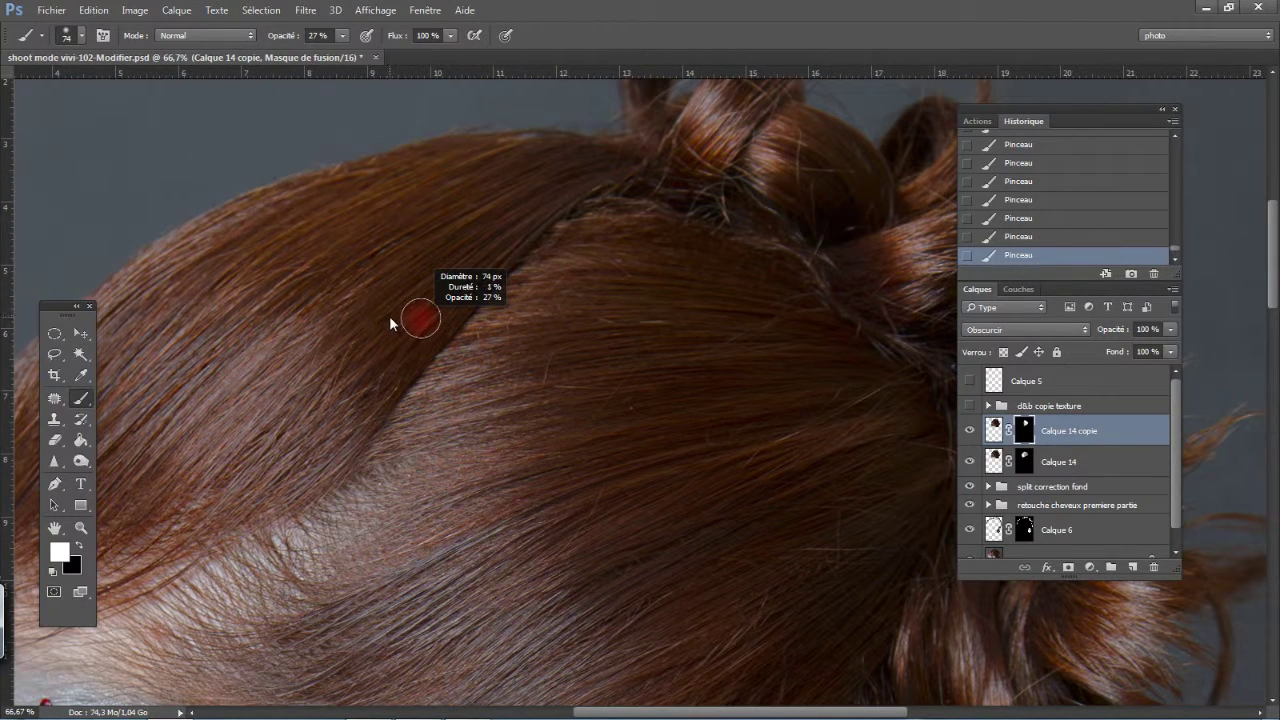
{"action": "key", "text": "x"}
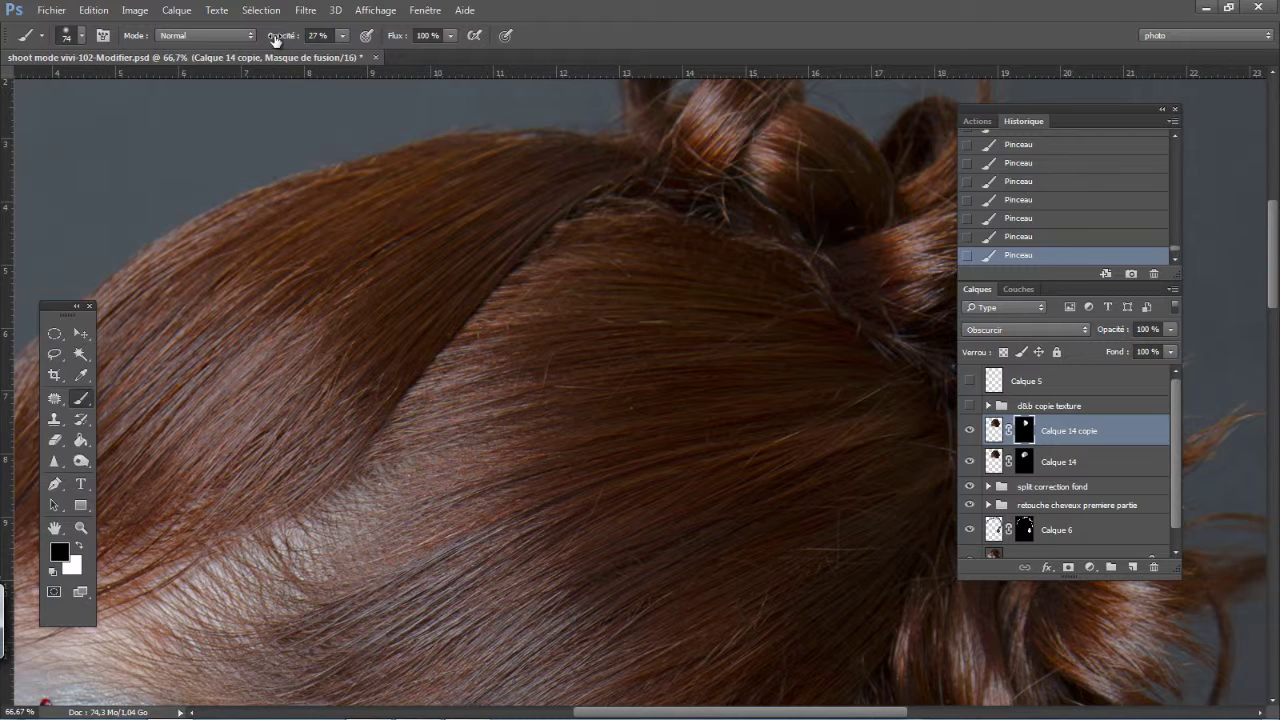
{"action": "left_click_drag", "start_coordinate": [275, 39], "coordinate": [288, 41]}
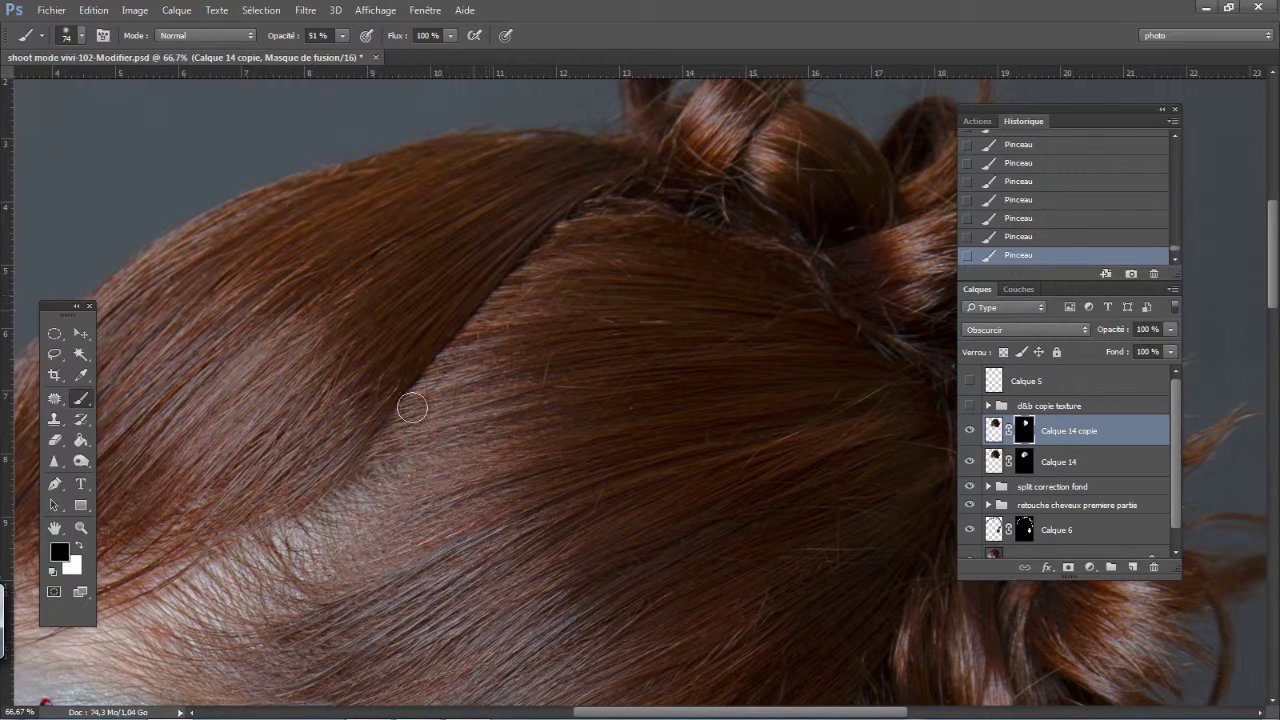
{"action": "left_click", "coordinate": [1035, 476]}
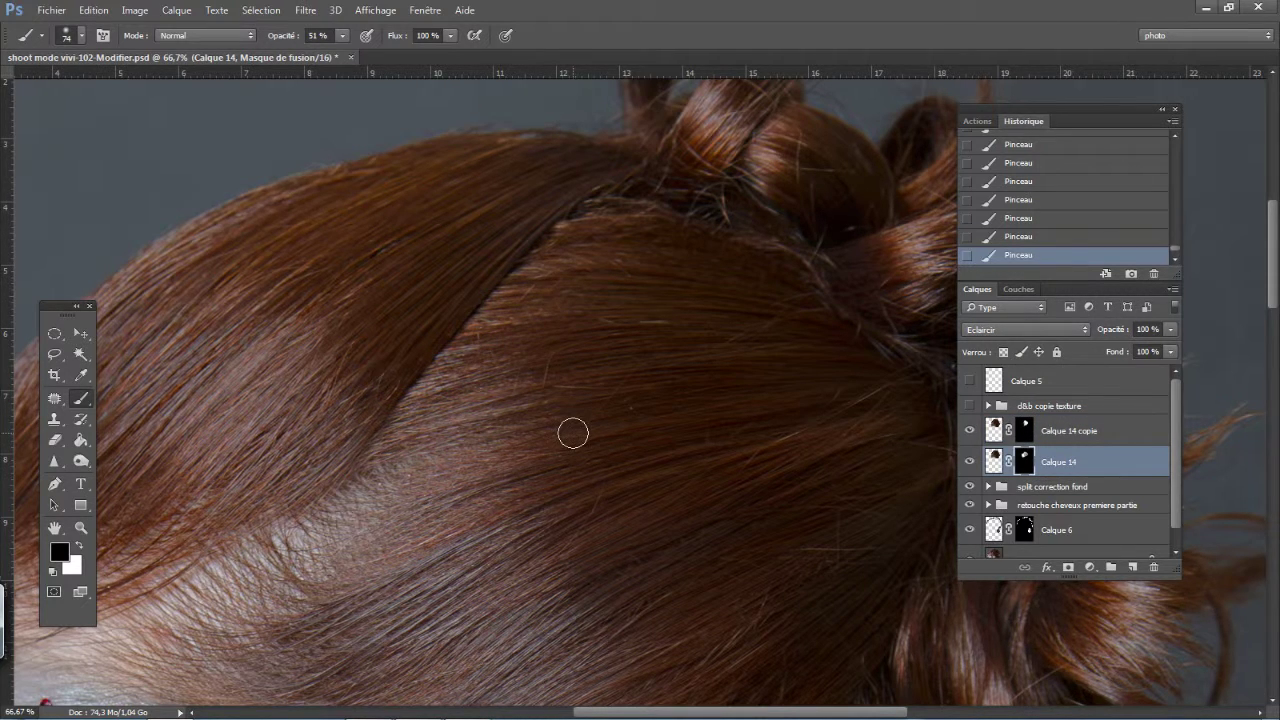
Group Calque 14 and its Obscurcir copy into a new layer group
{"action": "key", "text": "ctrl+minus"}
{"action": "key", "text": "ctrl+minus"}
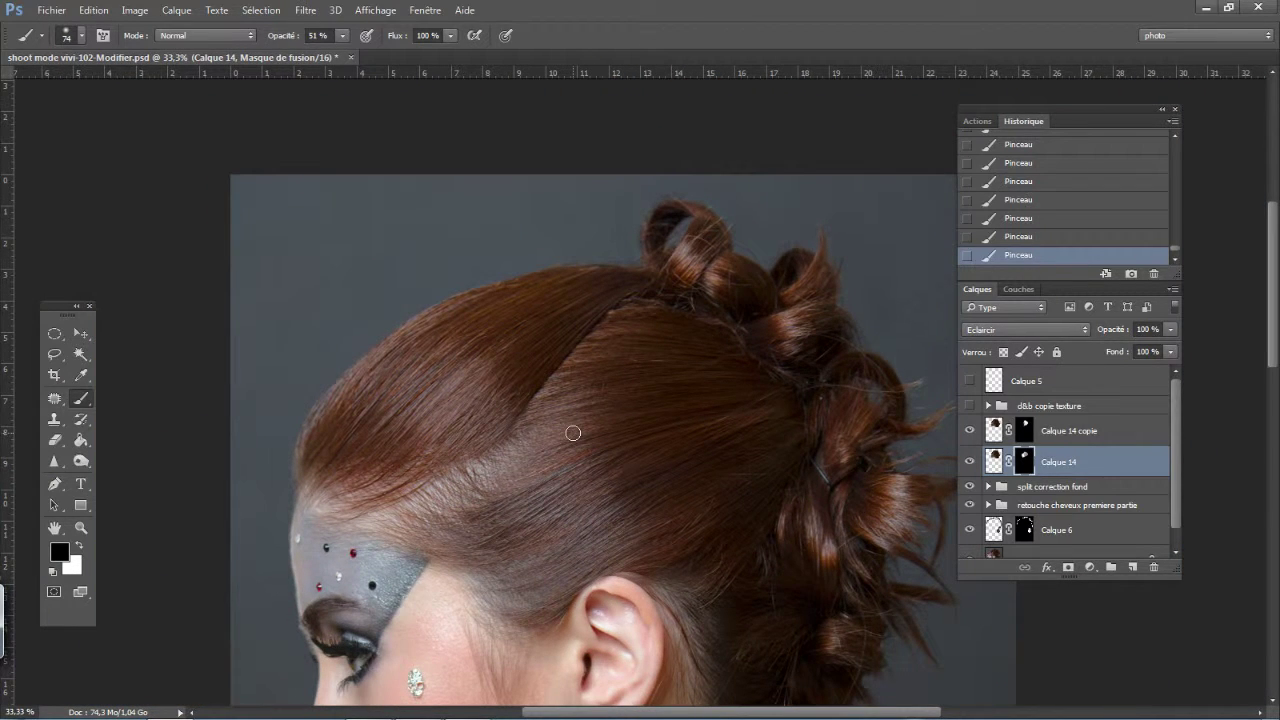
{"action": "left_click", "coordinate": [1057, 436], "text": "shift"}
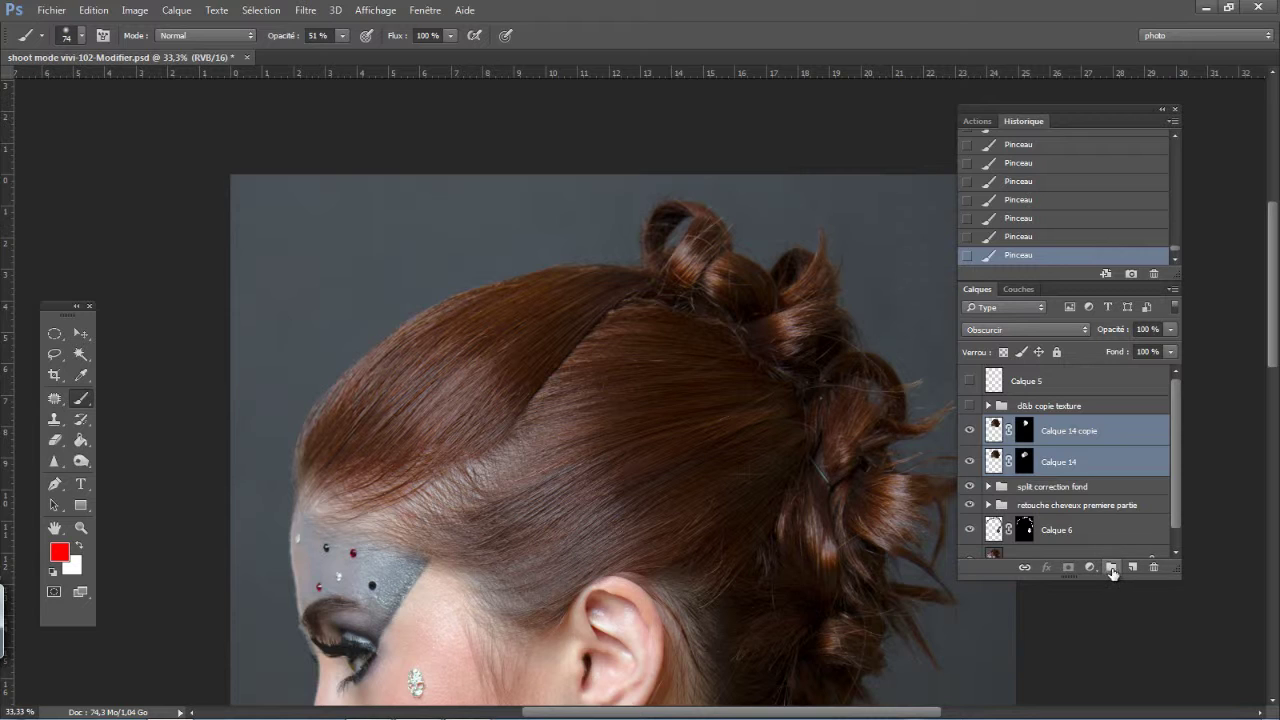
{"action": "left_click_drag", "start_coordinate": [1112, 571], "coordinate": [1111, 568]}
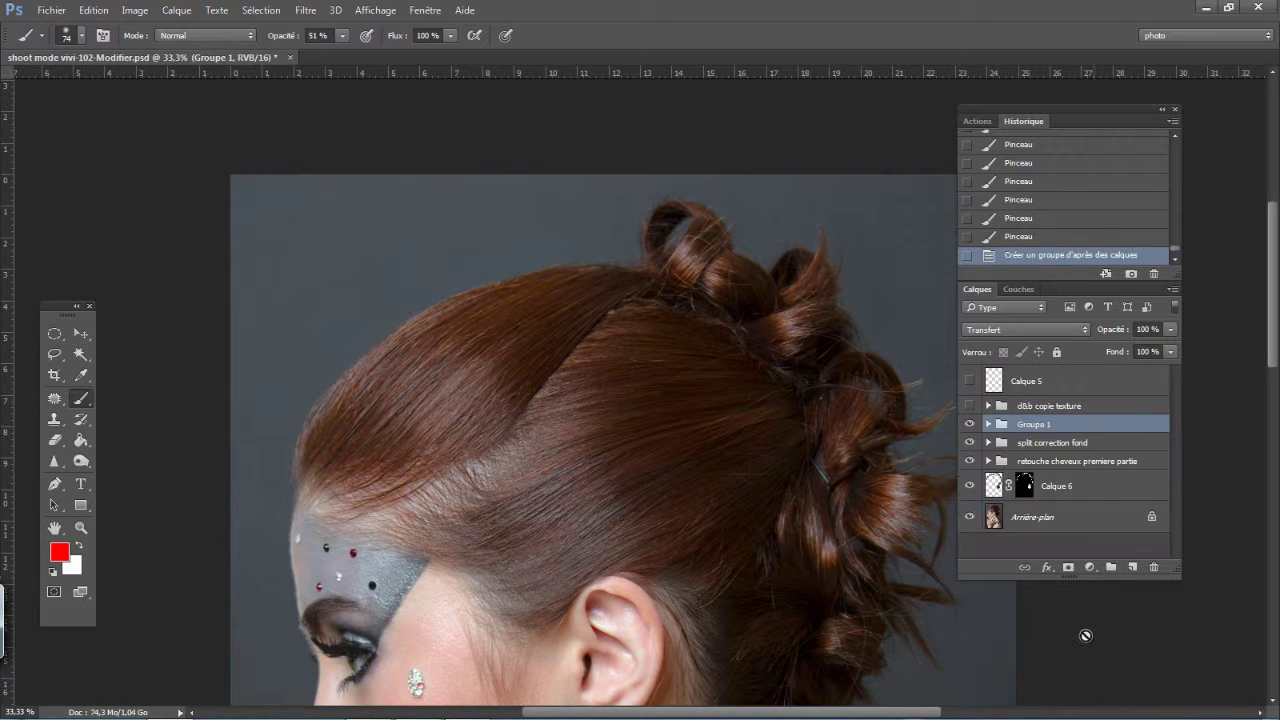
Compare the hair with and without the new texture group by switching Groupe 1's visibility
{"action": "left_click", "coordinate": [969, 425]}
{"action": "left_click", "coordinate": [970, 425]}
{"action": "left_click", "coordinate": [972, 426]}
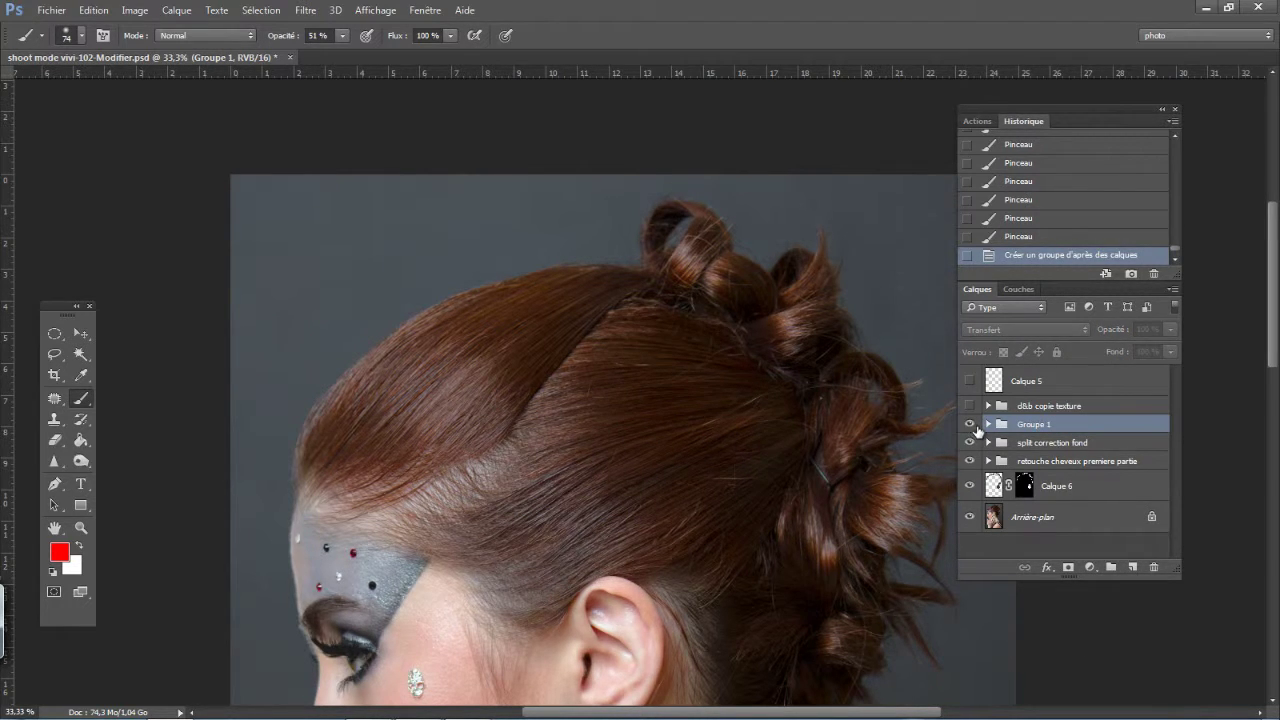
{"action": "left_click", "coordinate": [970, 425]}
{"action": "left_click", "coordinate": [969, 425]}
{"action": "left_click", "coordinate": [968, 426]}
{"action": "left_click", "coordinate": [967, 426]}
{"action": "left_click", "coordinate": [969, 425]}
{"action": "left_click", "coordinate": [969, 425]}
{"action": "left_click", "coordinate": [969, 425]}
{"action": "left_click", "coordinate": [970, 426]}
{"action": "left_click", "coordinate": [972, 428]}
Expand Groupe 1 and examine the masks of Calque 14 copie and Calque 14 on their own
{"action": "key", "text": "ctrl+plus"}
{"action": "left_click_drag", "start_coordinate": [677, 480], "coordinate": [611, 393]}
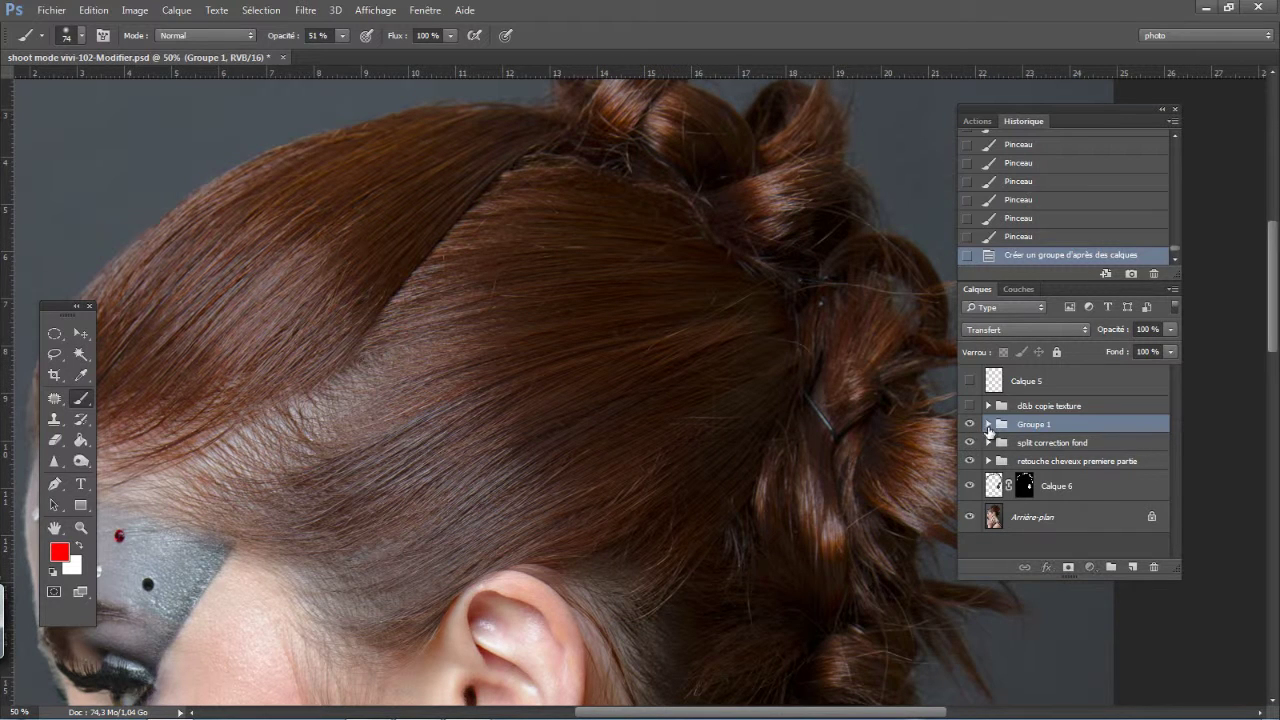
{"action": "left_click", "coordinate": [988, 425]}
{"action": "left_click", "coordinate": [1031, 452], "text": "alt"}
{"action": "left_click", "coordinate": [1033, 452], "text": "alt"}
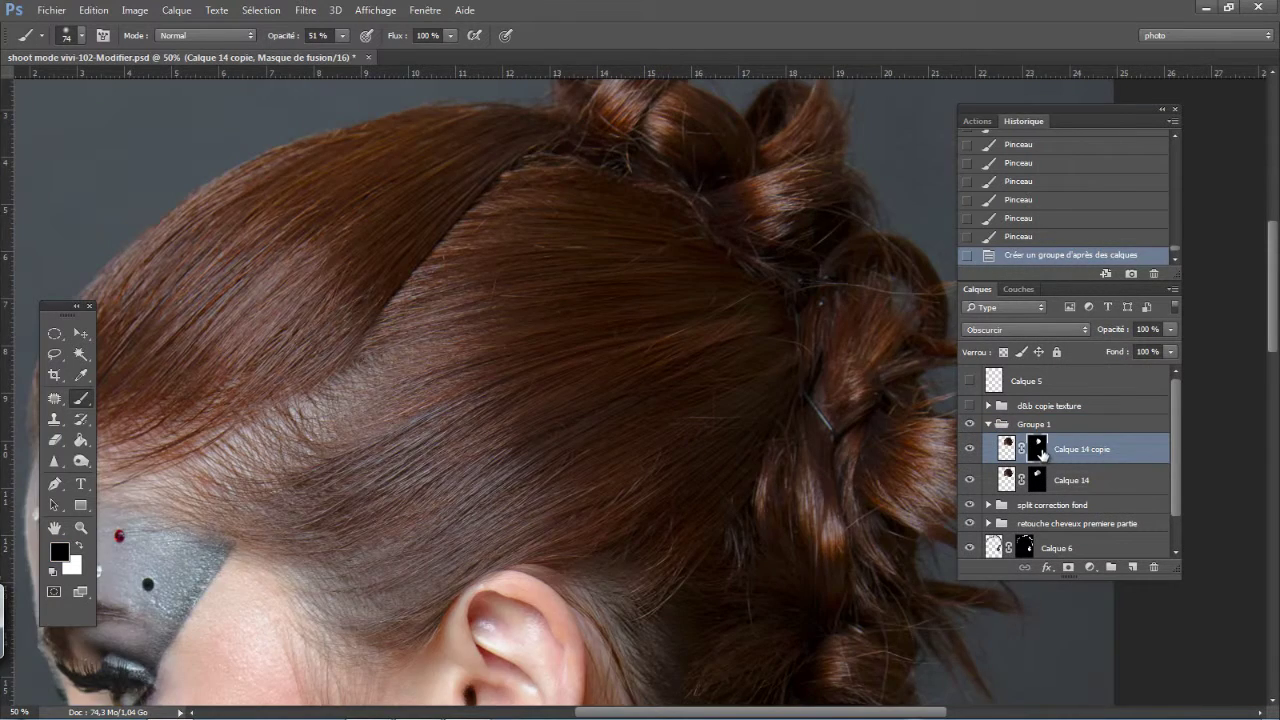
{"action": "left_click", "coordinate": [1043, 453], "text": "alt"}
{"action": "left_click", "coordinate": [1043, 452], "text": "alt"}
{"action": "left_click", "coordinate": [1042, 481], "text": "alt"}
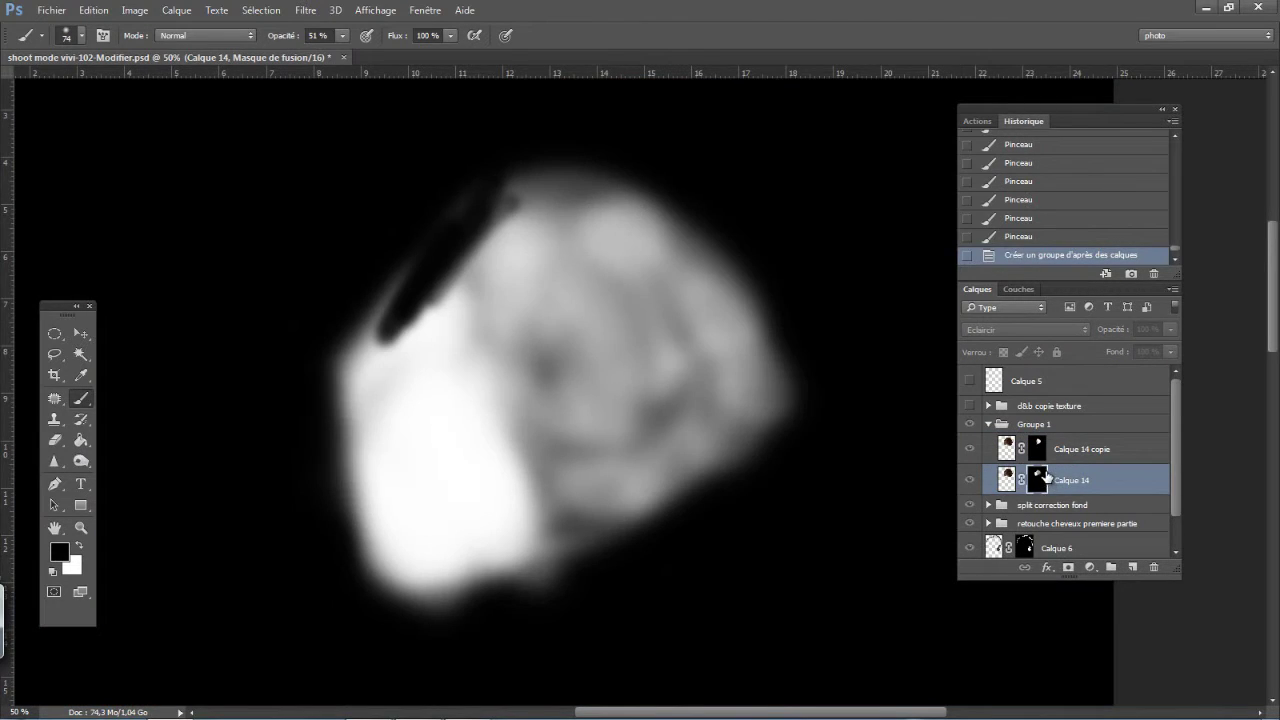
{"action": "left_click", "coordinate": [1044, 477], "text": "alt"}
{"action": "left_click", "coordinate": [1037, 483], "text": "alt"}
{"action": "left_click", "coordinate": [1038, 481], "text": "alt"}
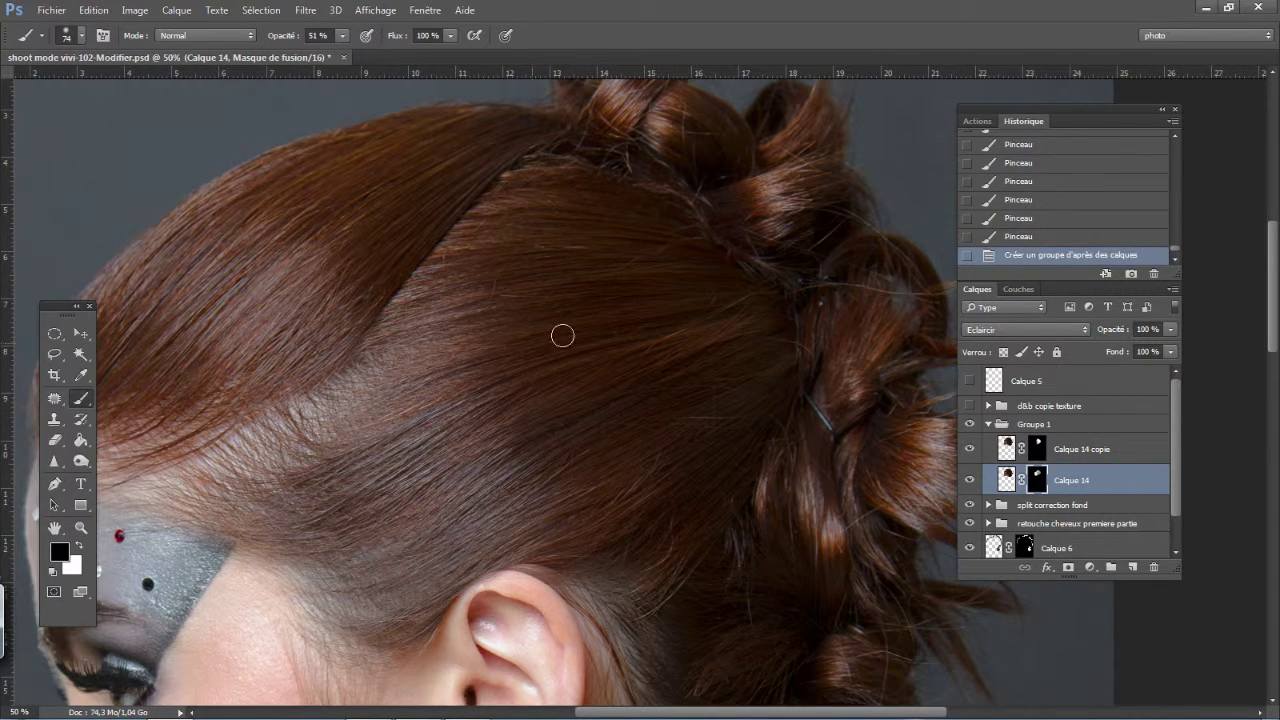
Soften Calque 14's mask with a 173 px black brush at 22% opacity over the hair toward the back of the head
{"action": "left_click_drag", "start_coordinate": [624, 374], "coordinate": [680, 388]}
{"action": "mouse_move", "coordinate": [634, 391]}
{"action": "left_mouse_down"}
{"action": "mouse_move", "coordinate": [653, 311]}
{"action": "mouse_move", "coordinate": [625, 242]}
{"action": "left_mouse_up"}
{"action": "mouse_move", "coordinate": [627, 346]}
{"action": "left_mouse_down"}
{"action": "mouse_move", "coordinate": [674, 402]}
{"action": "mouse_move", "coordinate": [713, 398]}
{"action": "mouse_move", "coordinate": [700, 400]}
{"action": "mouse_move", "coordinate": [701, 344]}
{"action": "left_mouse_up"}
{"action": "mouse_move", "coordinate": [704, 346]}
{"action": "left_mouse_down"}
{"action": "mouse_move", "coordinate": [718, 311]}
{"action": "mouse_move", "coordinate": [735, 318]}
{"action": "left_mouse_up"}
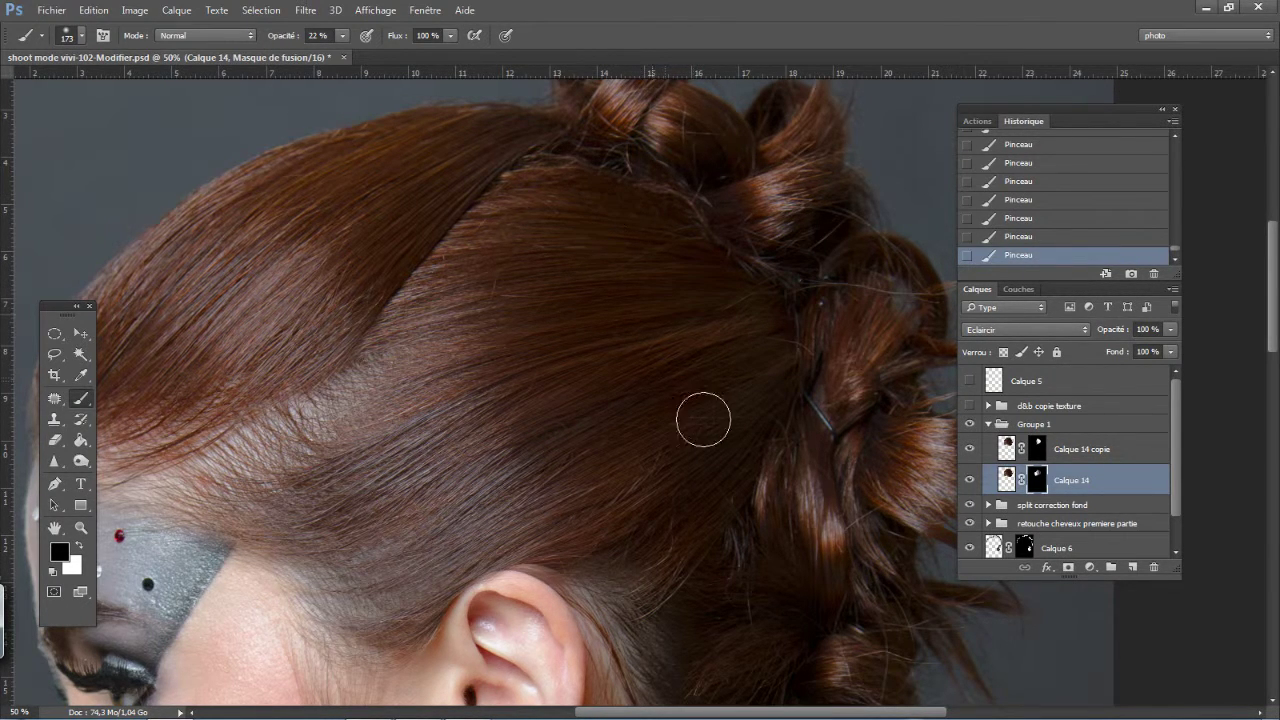
{"action": "mouse_move", "coordinate": [680, 362]}
{"action": "left_mouse_down"}
{"action": "mouse_move", "coordinate": [723, 296]}
{"action": "mouse_move", "coordinate": [756, 324]}
{"action": "left_mouse_up"}
{"action": "mouse_move", "coordinate": [585, 329]}
{"action": "left_mouse_down"}
{"action": "mouse_move", "coordinate": [710, 330]}
{"action": "mouse_move", "coordinate": [731, 409]}
{"action": "left_mouse_up"}
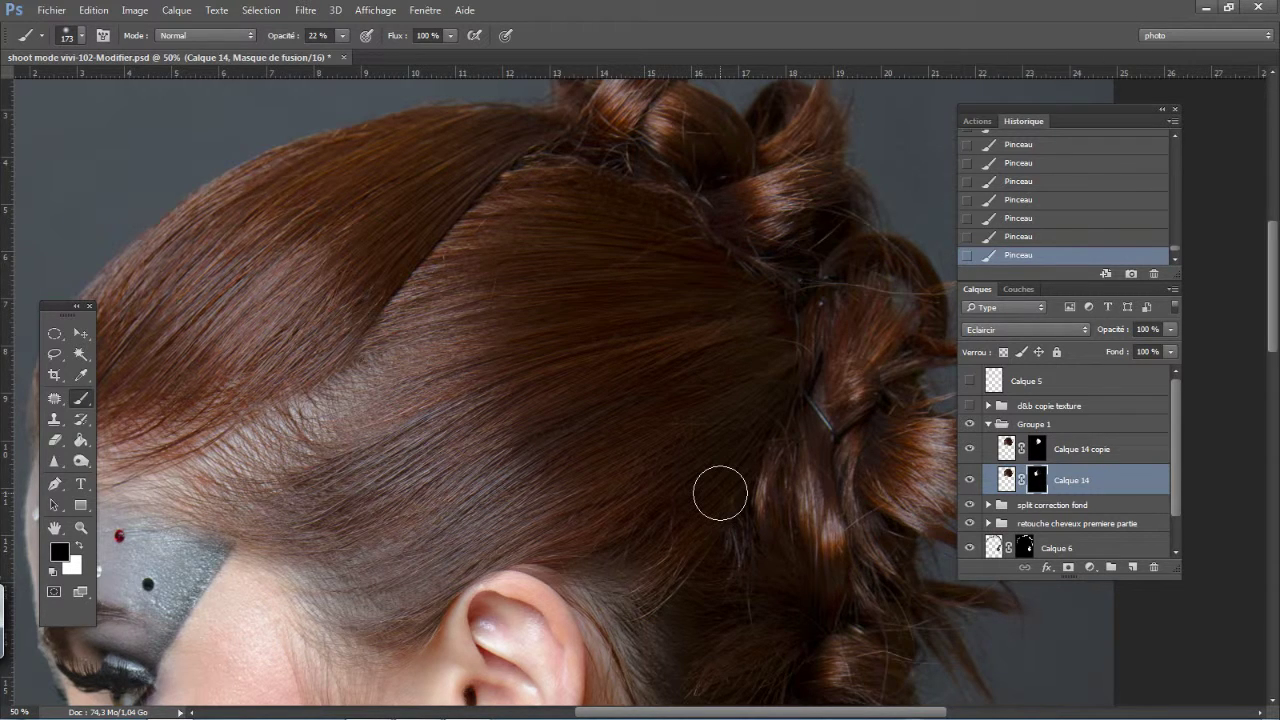
Collapse Groupe 1 and compare the whole portrait with and without it
{"action": "key", "text": "ctrl+minus"}
{"action": "key", "text": "ctrl+minus"}
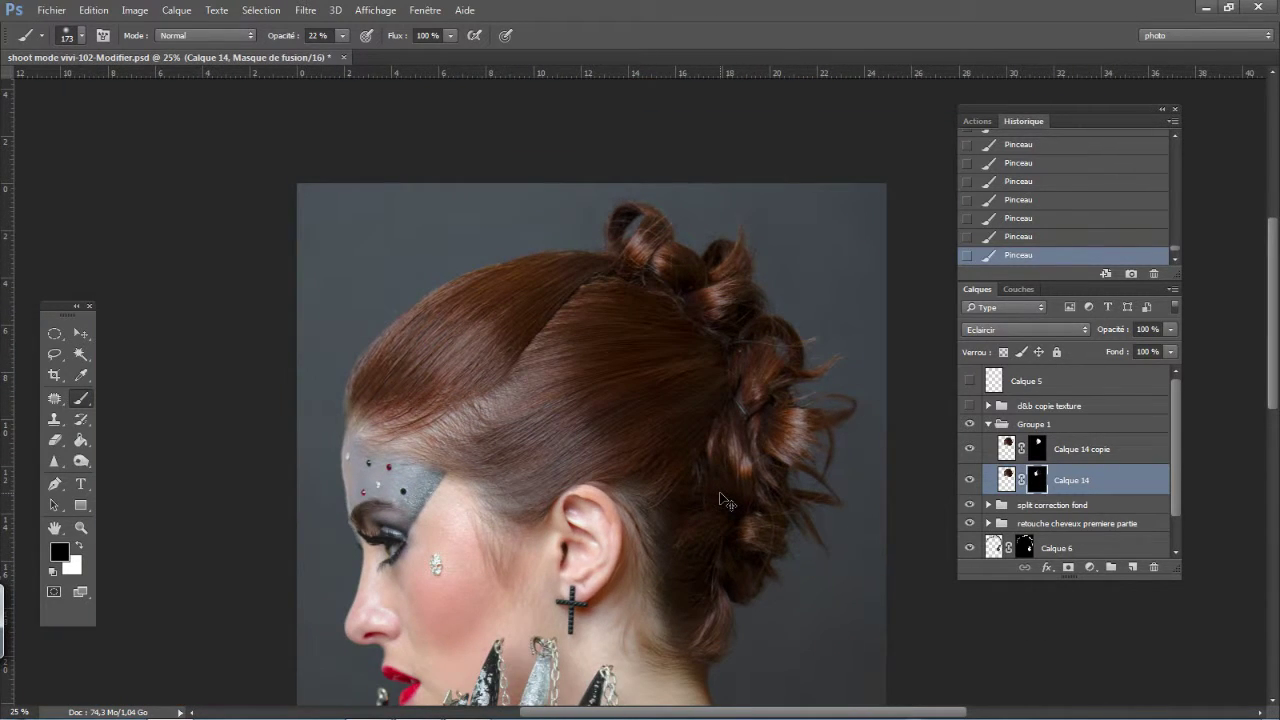
{"action": "key", "text": "ctrl+minus"}
{"action": "left_click", "coordinate": [988, 424]}
{"action": "left_click", "coordinate": [969, 424]}
{"action": "left_click", "coordinate": [969, 424]}
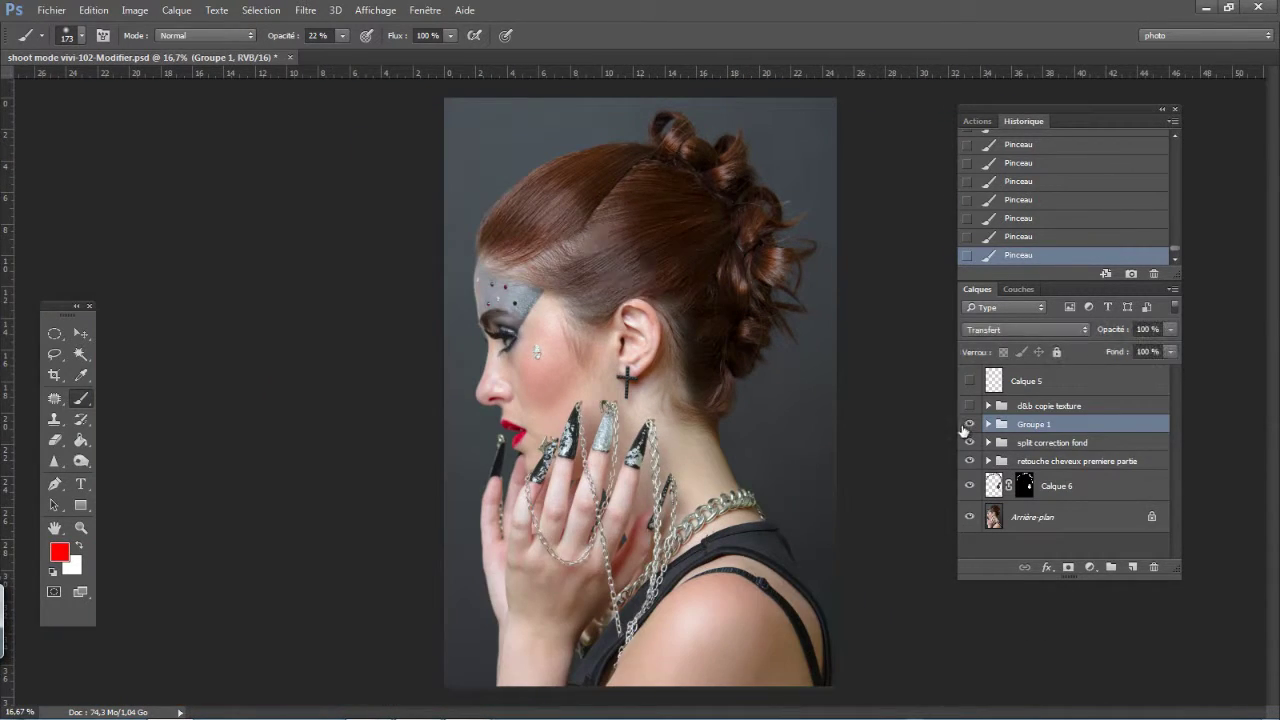
{"action": "left_click", "coordinate": [969, 424]}
{"action": "left_click", "coordinate": [966, 426]}
Compare the hair above the ear at close range with Groupe 1 shown and hidden
{"action": "key", "text": "ctrl+plus"}
{"action": "key", "text": "ctrl+plus"}
{"action": "key", "text": "ctrl+plus"}
{"action": "left_click_drag", "start_coordinate": [646, 474], "coordinate": [606, 526]}
{"action": "left_click", "coordinate": [970, 425]}
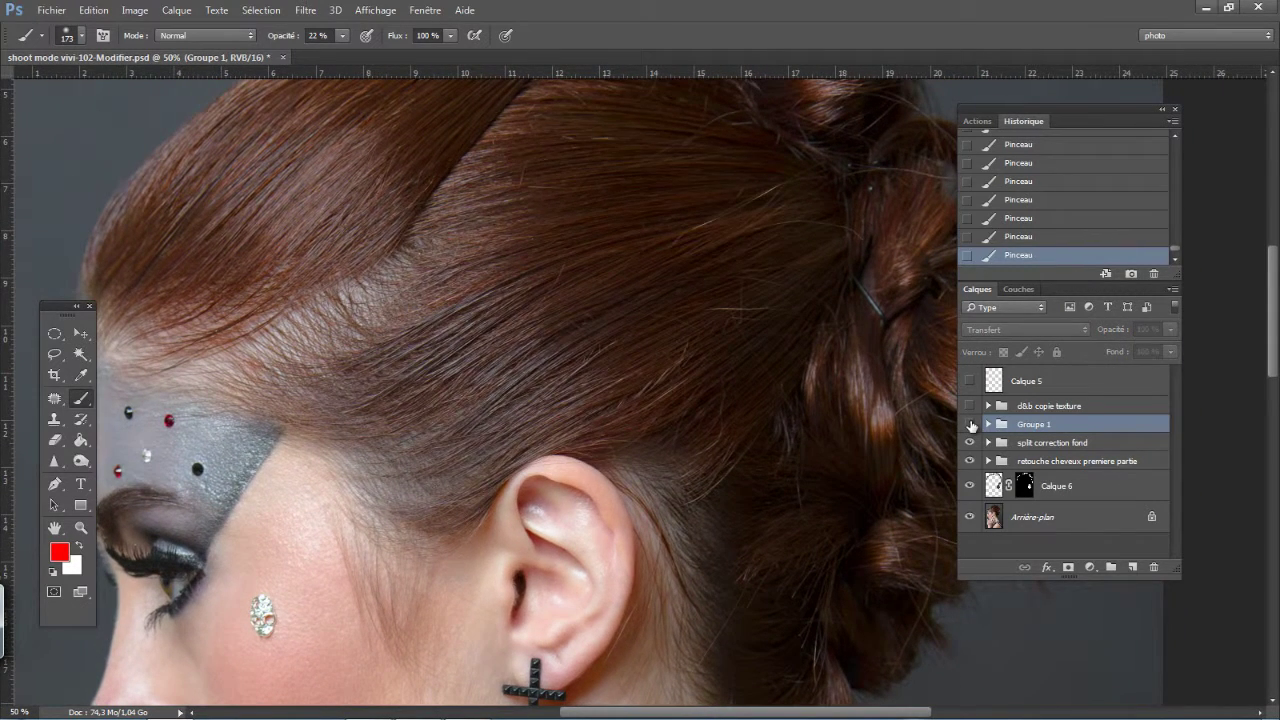
{"action": "left_click", "coordinate": [970, 425]}
{"action": "left_click", "coordinate": [970, 425]}
{"action": "left_click", "coordinate": [970, 425]}
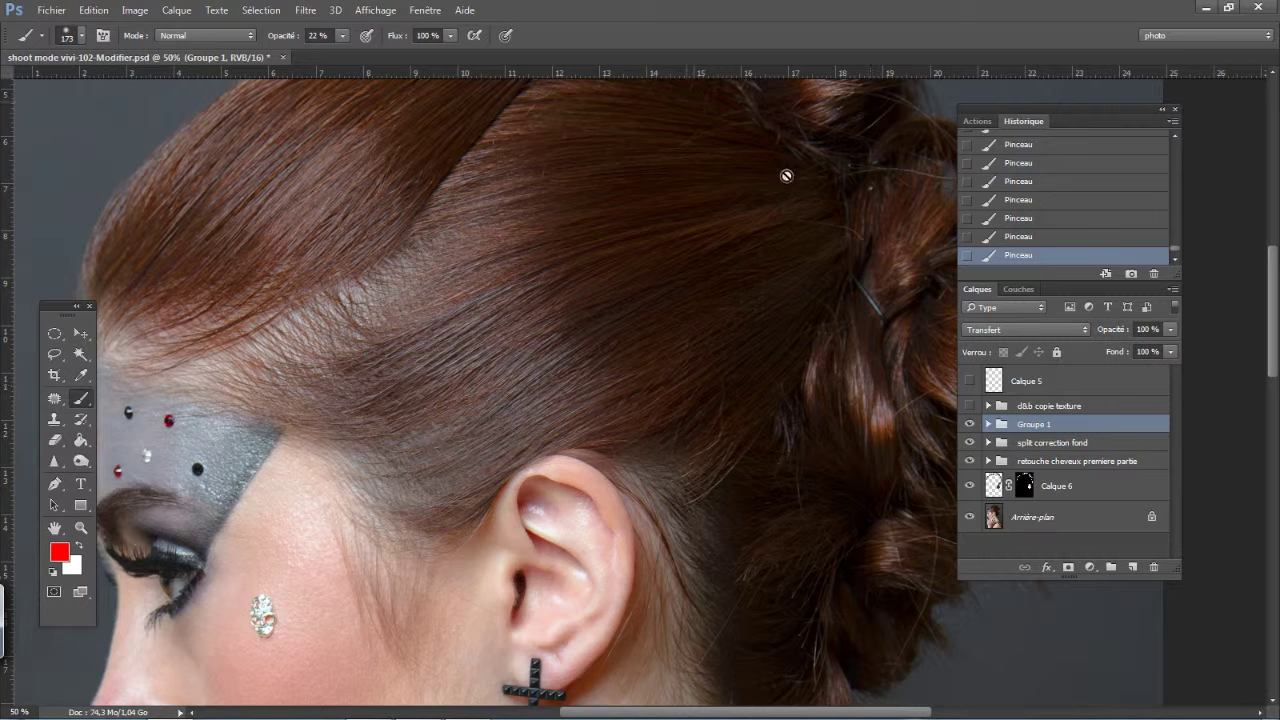
{"action": "left_click", "coordinate": [969, 426]}
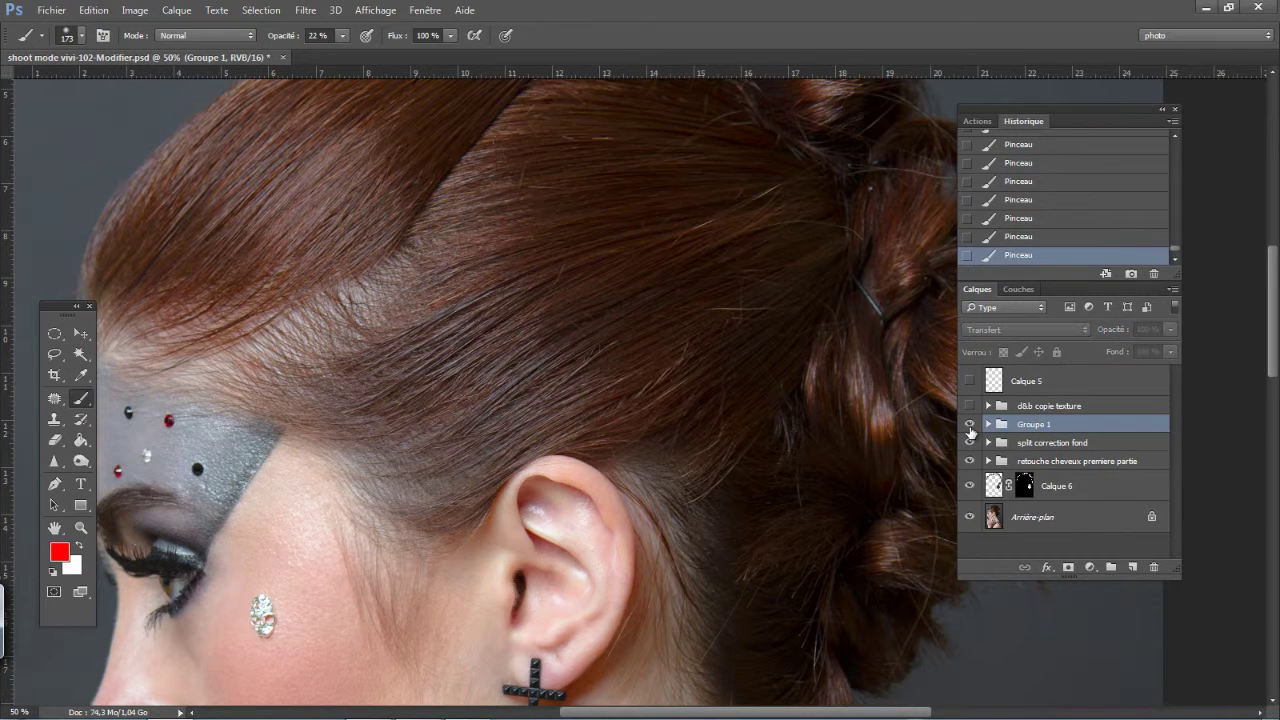
{"action": "left_click", "coordinate": [969, 426]}
{"action": "left_click", "coordinate": [969, 426]}
{"action": "left_click", "coordinate": [969, 426]}
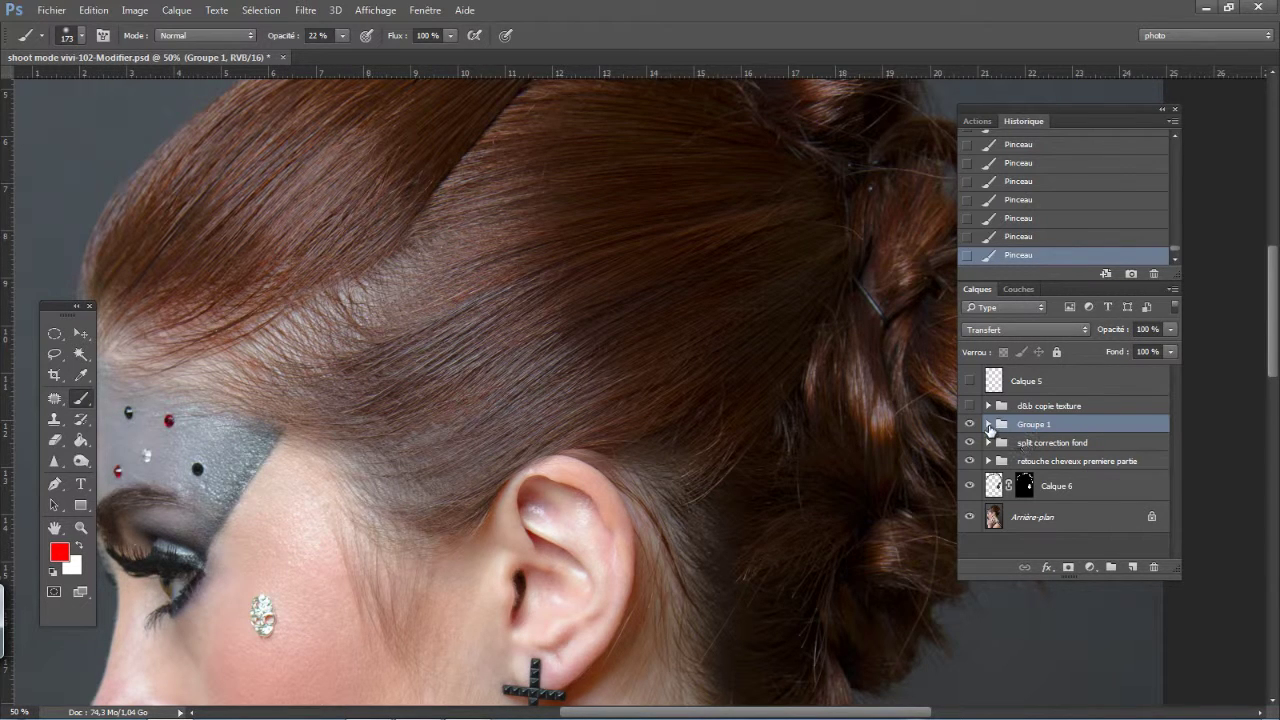
Add a Courbes adjustment layer above Calque 14 in Groupe 1 and clip it to that layer
{"action": "left_click", "coordinate": [988, 425]}
{"action": "left_click", "coordinate": [1064, 488]}
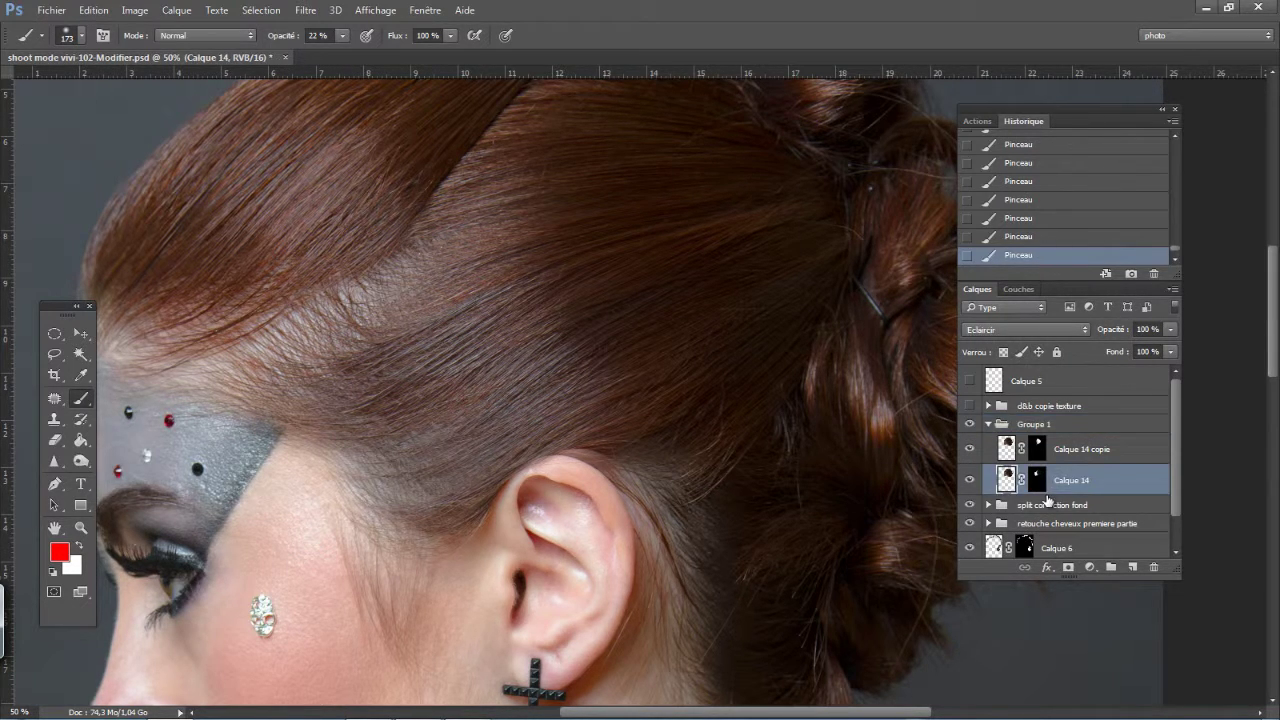
{"action": "key", "text": "ctrl+minus"}
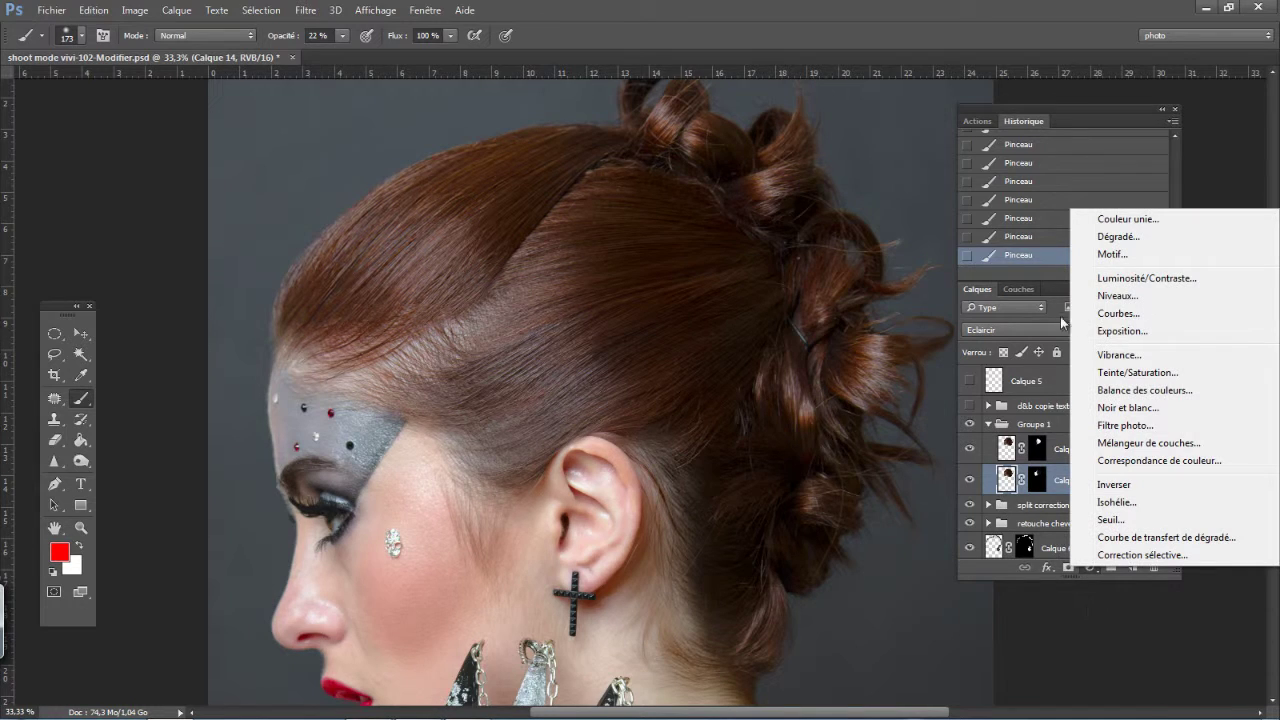
{"action": "left_click", "coordinate": [1118, 316]}
{"action": "left_click", "coordinate": [1044, 480]}
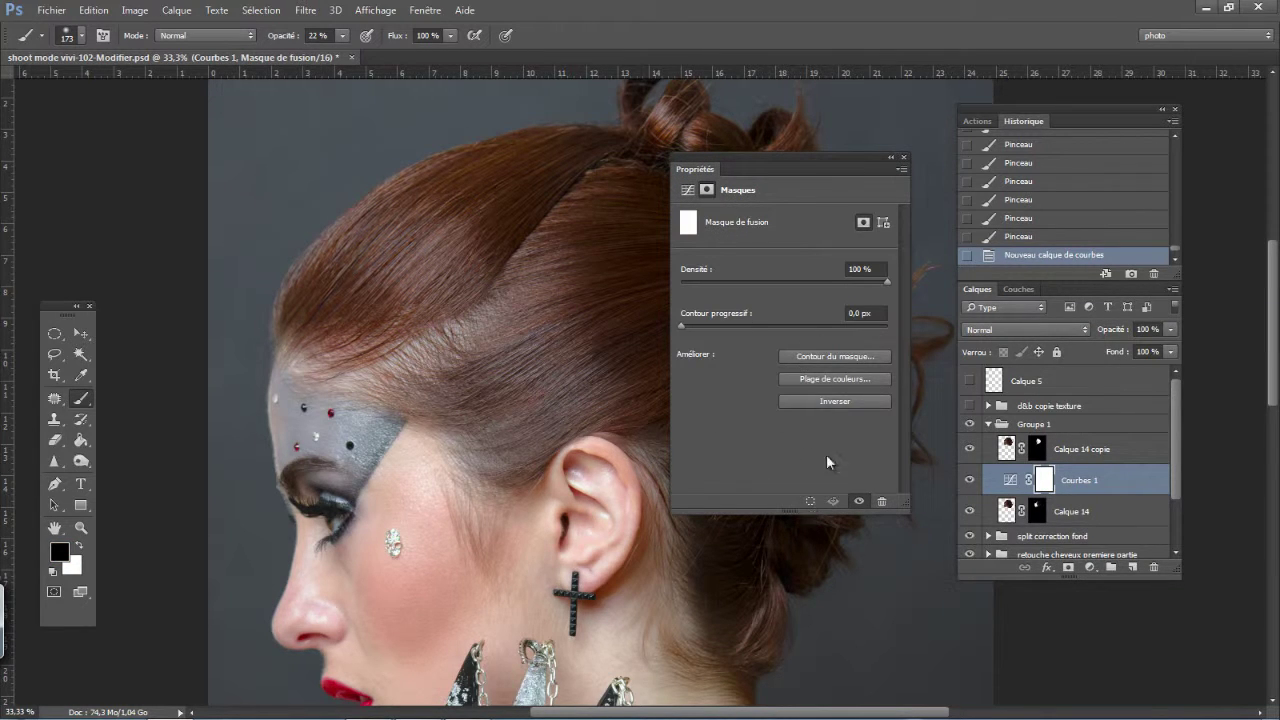
{"action": "left_click", "coordinate": [688, 190]}
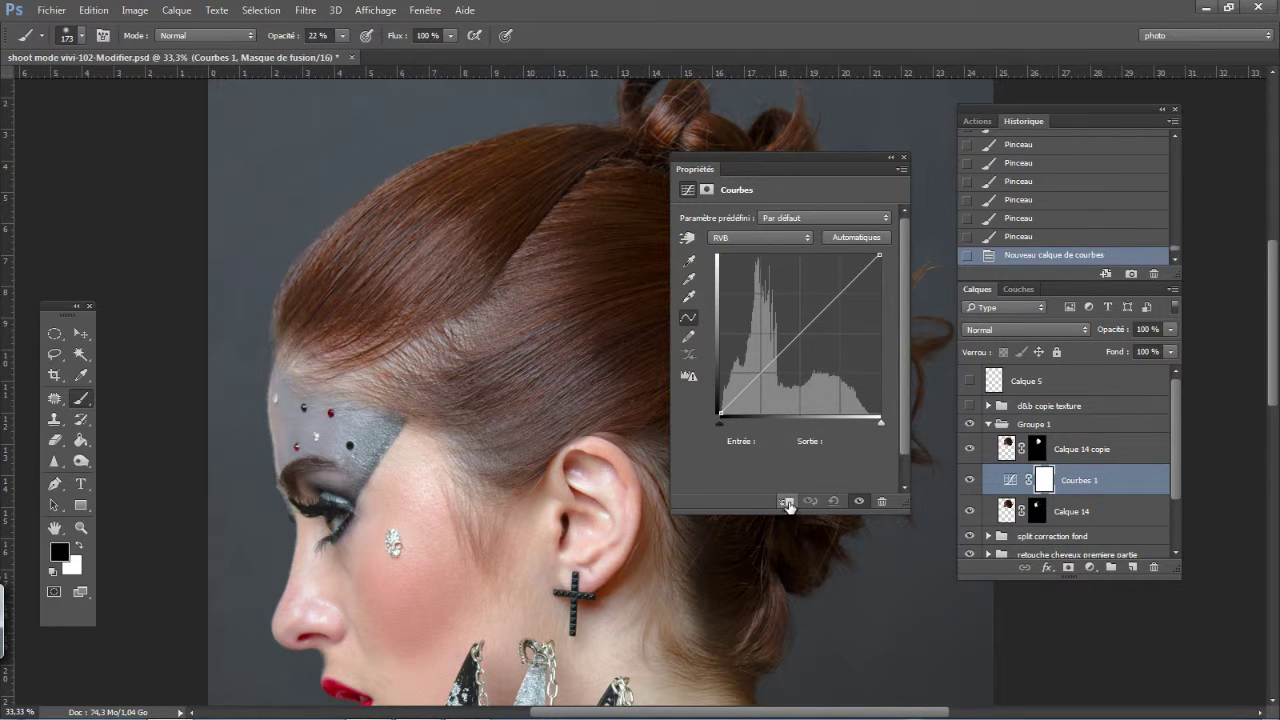
{"action": "left_click", "coordinate": [787, 502]}
Raise the Courbes 1 midpoint to input 128, output 131, and set the layer's opacity to 82%
{"action": "left_click_drag", "start_coordinate": [832, 175], "coordinate": [217, 182]}
{"action": "mouse_move", "coordinate": [178, 343]}
{"action": "left_mouse_down"}
{"action": "mouse_move", "coordinate": [185, 367]}
{"action": "mouse_move", "coordinate": [184, 343]}
{"action": "left_mouse_up"}
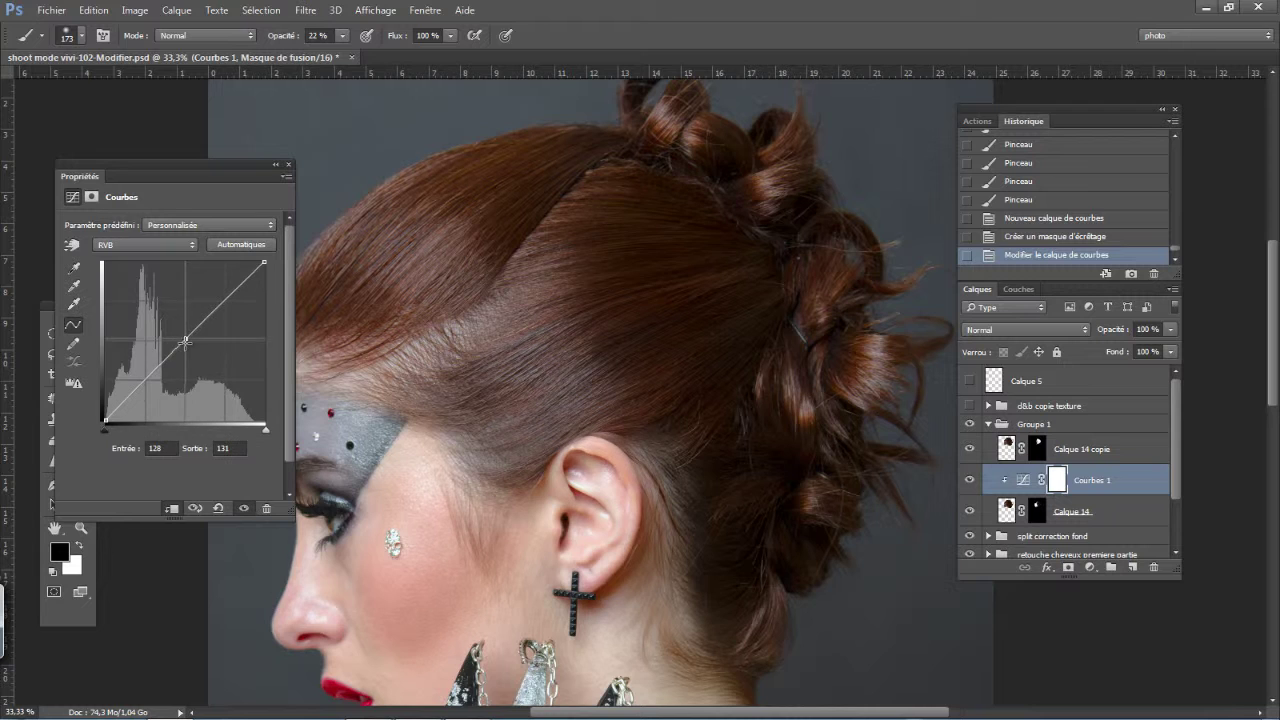
{"action": "left_click", "coordinate": [288, 164]}
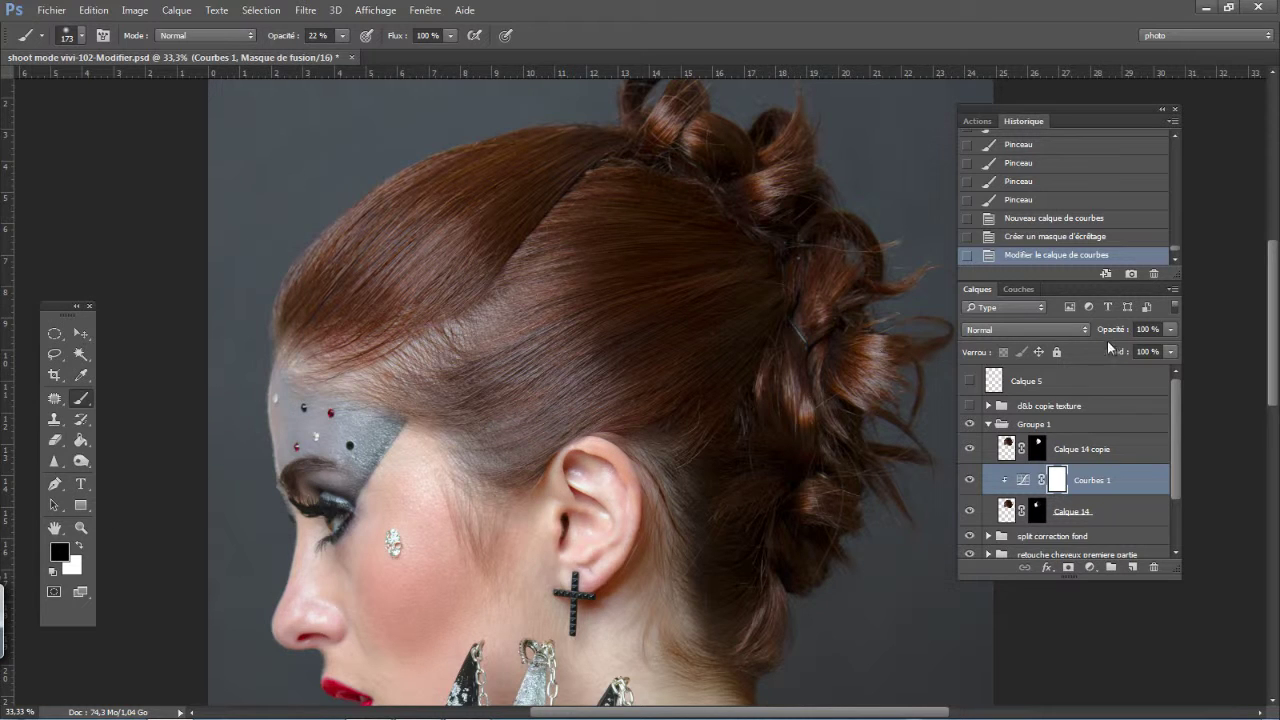
{"action": "left_click_drag", "start_coordinate": [1112, 331], "coordinate": [1101, 335]}
{"action": "key", "text": "Return"}
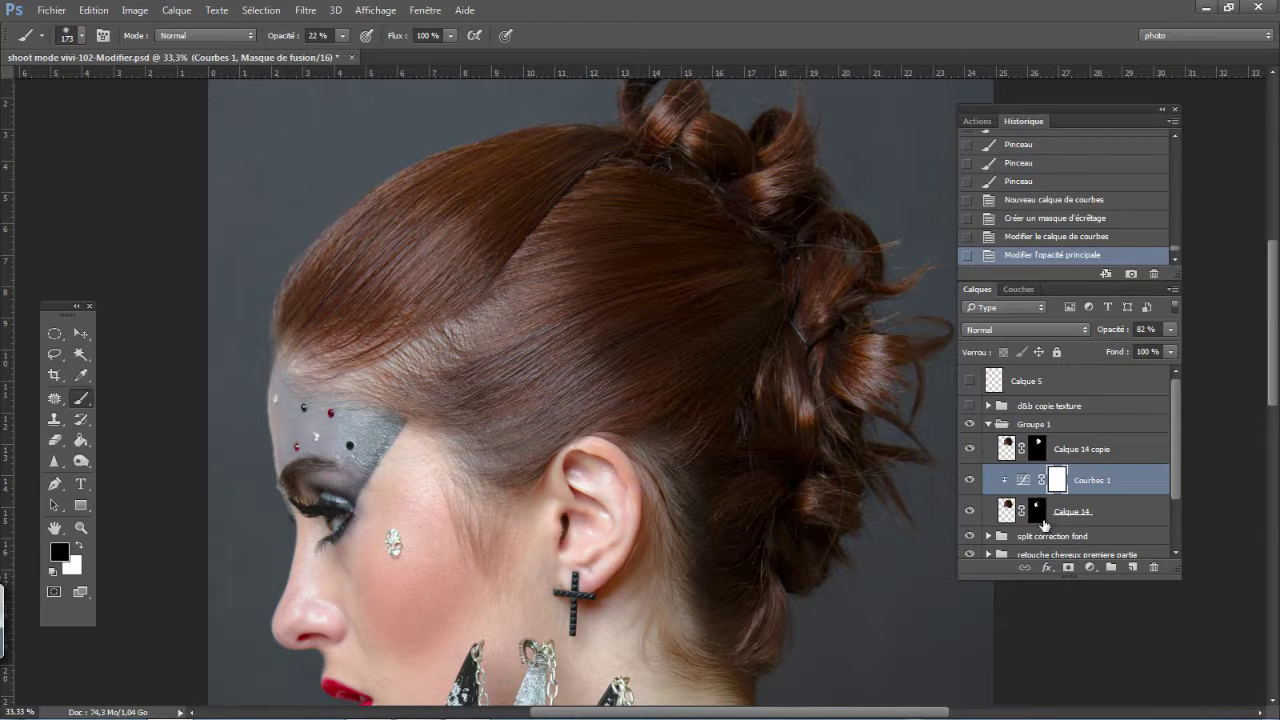
Add a second Courbes adjustment layer above Calque 14 copie and clip it to that layer
{"action": "left_click", "coordinate": [1040, 453]}
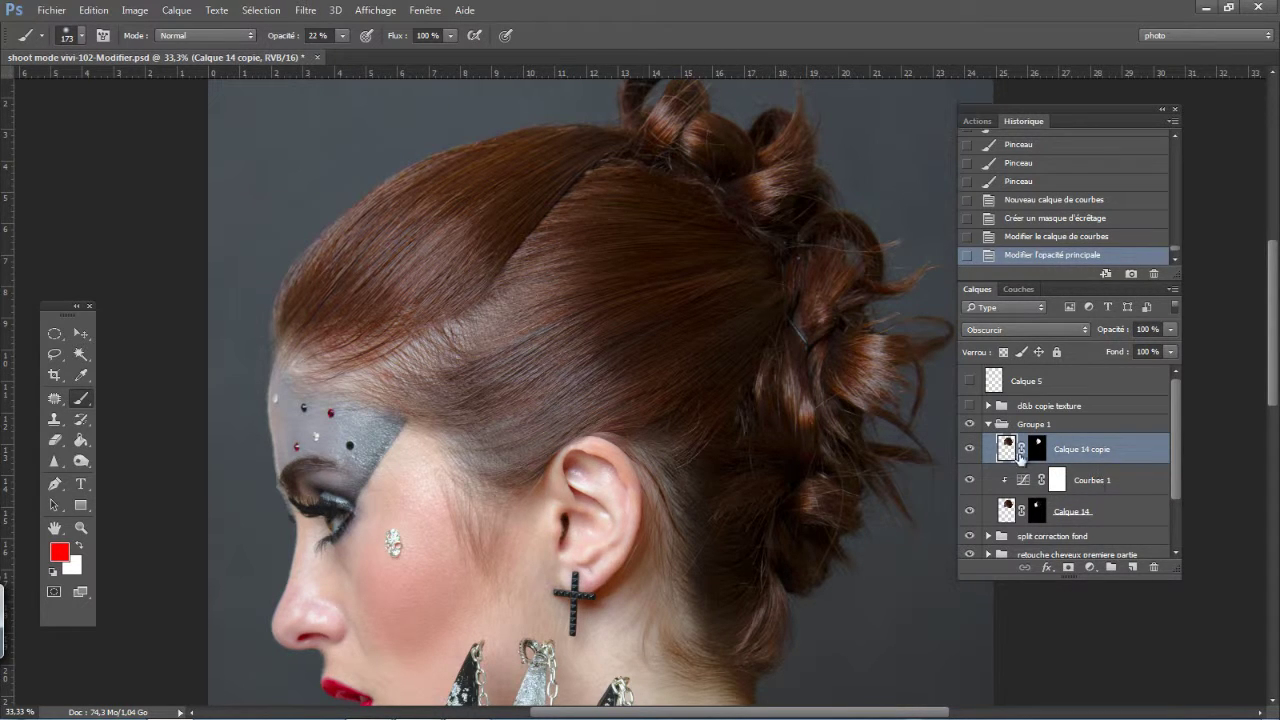
{"action": "left_click", "coordinate": [1089, 567]}
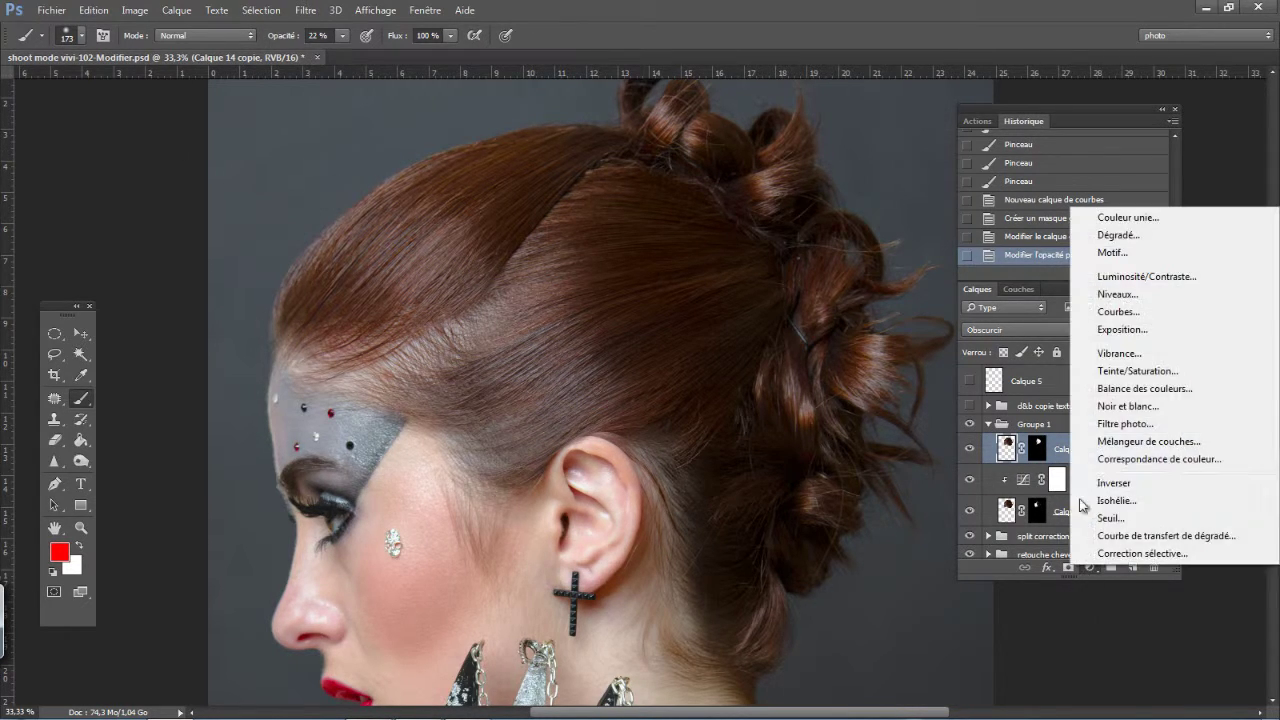
{"action": "left_click", "coordinate": [1114, 314]}
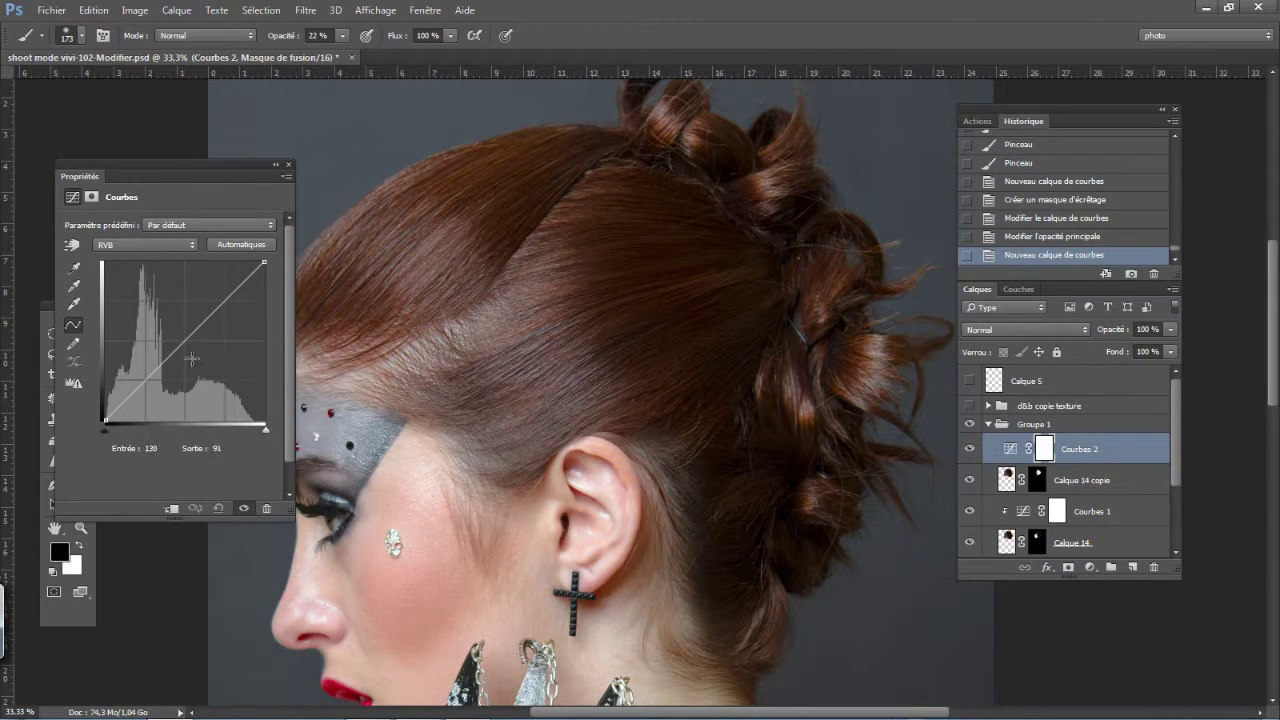
{"action": "left_click", "coordinate": [172, 508]}
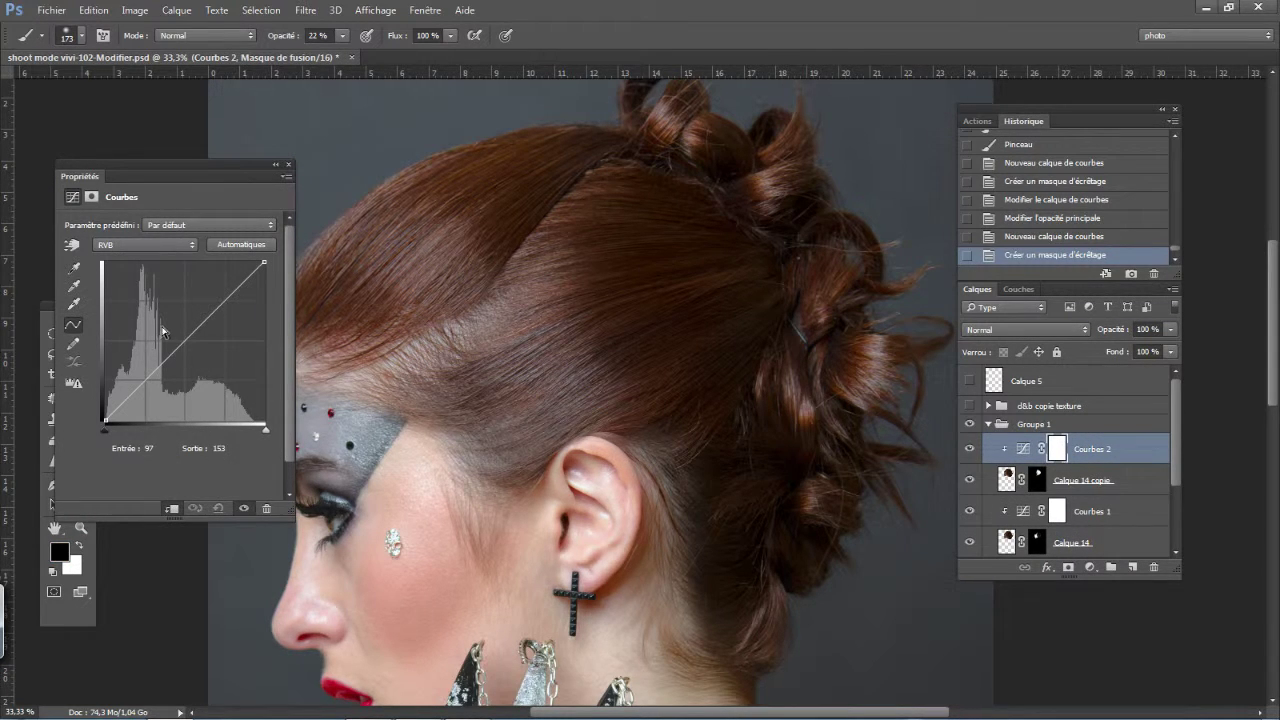
Lower the Courbes 2 midtones slightly and set the layer's opacity to 92%
{"action": "left_click_drag", "start_coordinate": [183, 341], "coordinate": [185, 345]}
{"action": "left_click", "coordinate": [289, 165]}
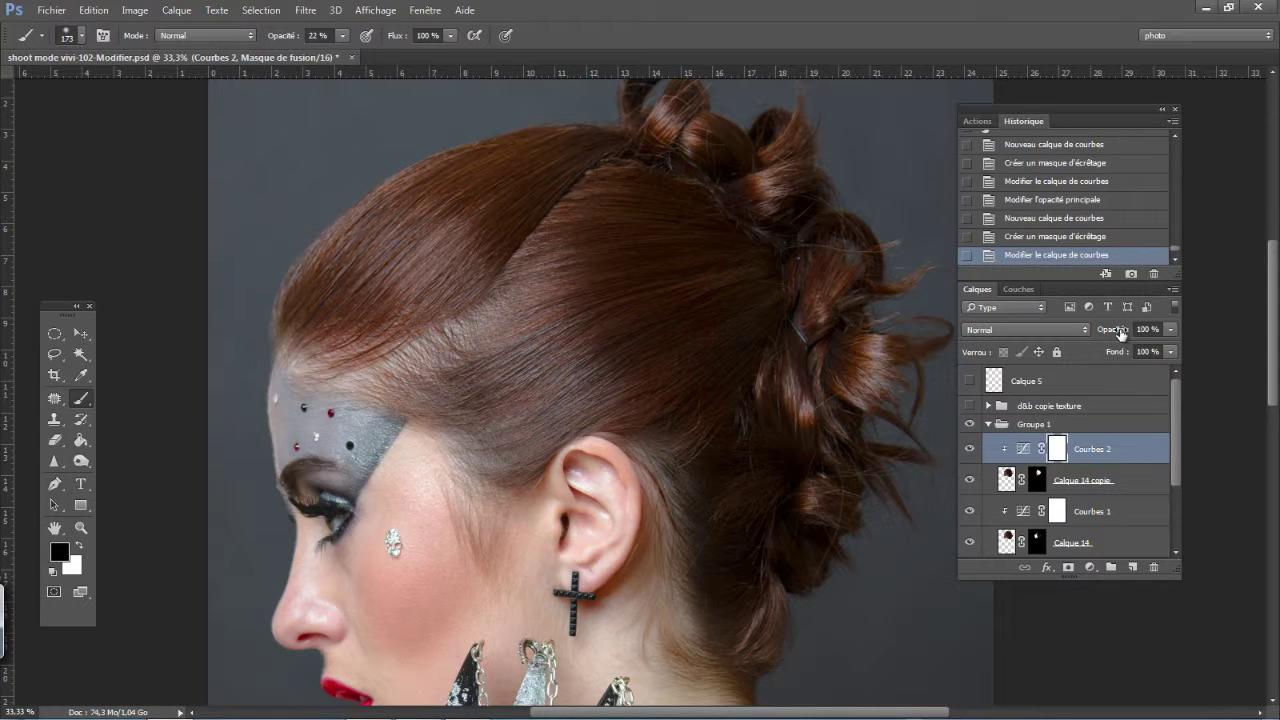
{"action": "left_click_drag", "start_coordinate": [1118, 334], "coordinate": [1114, 336]}
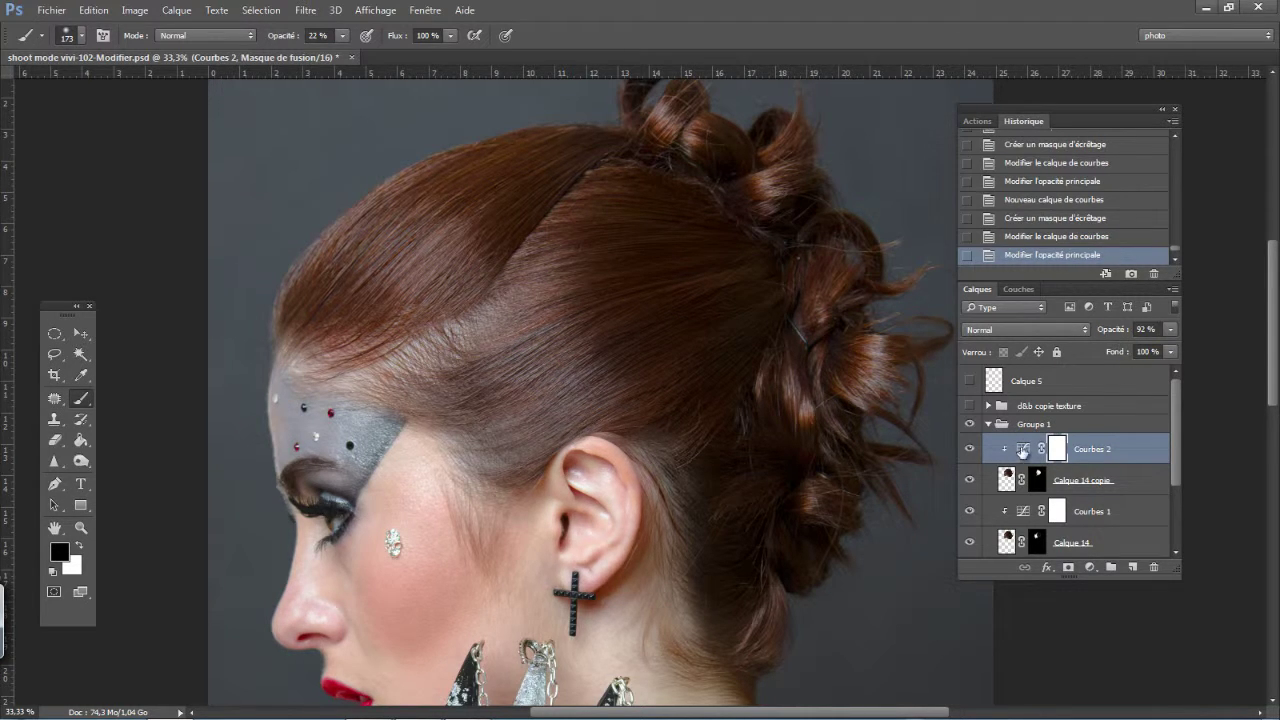
Collapse Groupe 1 and compare the curve-corrected hair texture with the group shown and hidden
{"action": "left_click", "coordinate": [988, 424]}
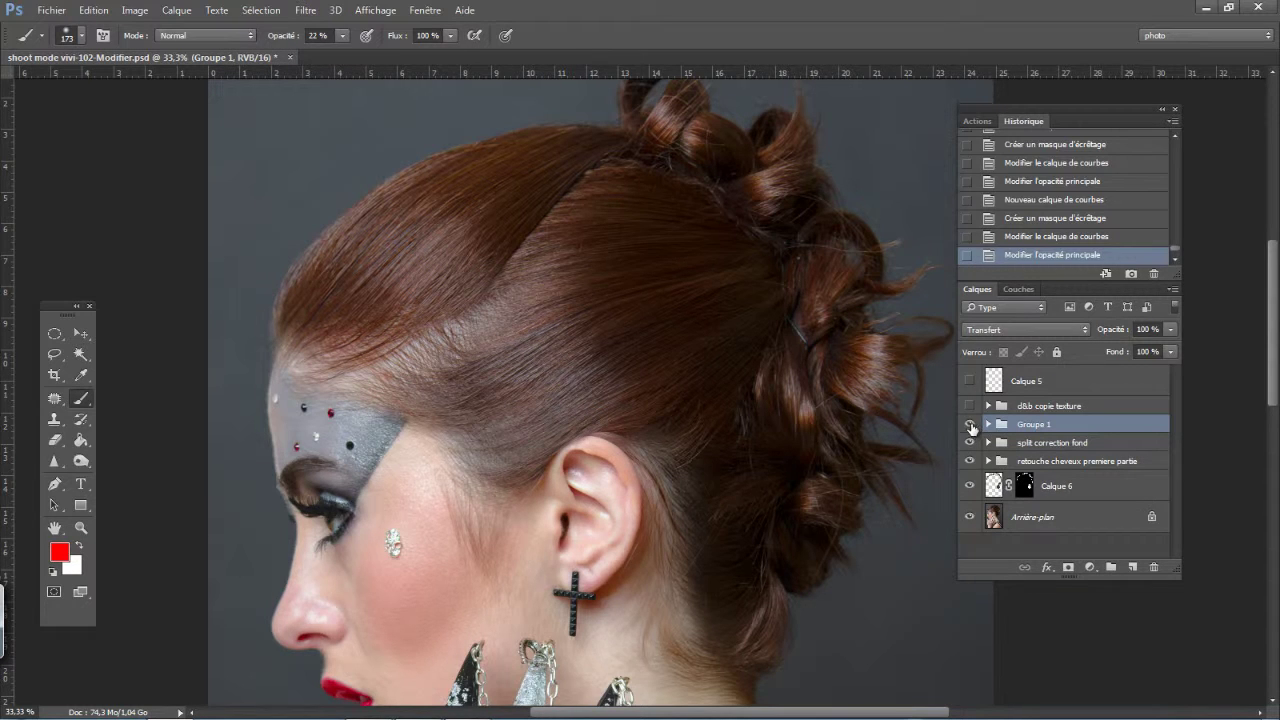
{"action": "left_click", "coordinate": [969, 424]}
{"action": "left_click", "coordinate": [969, 424]}
{"action": "left_click", "coordinate": [969, 424]}
{"action": "left_click", "coordinate": [969, 424]}
{"action": "left_click", "coordinate": [969, 424]}
{"action": "left_click", "coordinate": [969, 424]}
{"action": "left_click", "coordinate": [969, 424]}
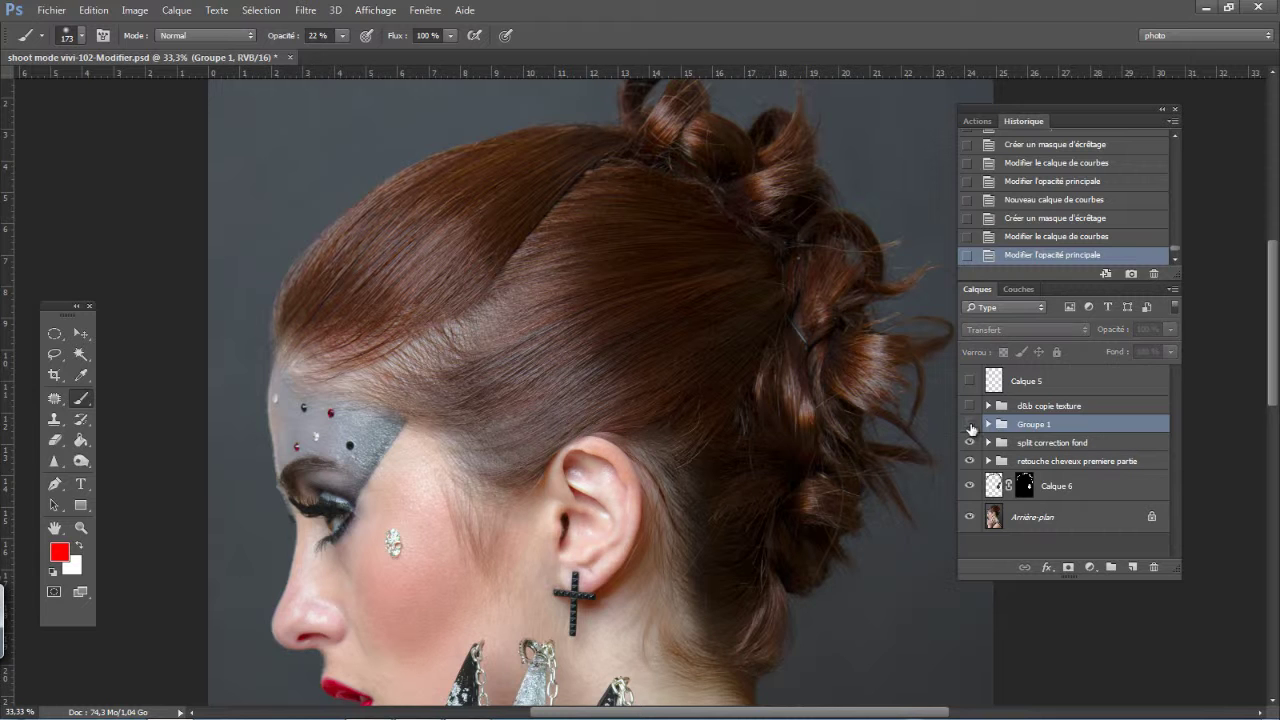
{"action": "left_click", "coordinate": [969, 424]}
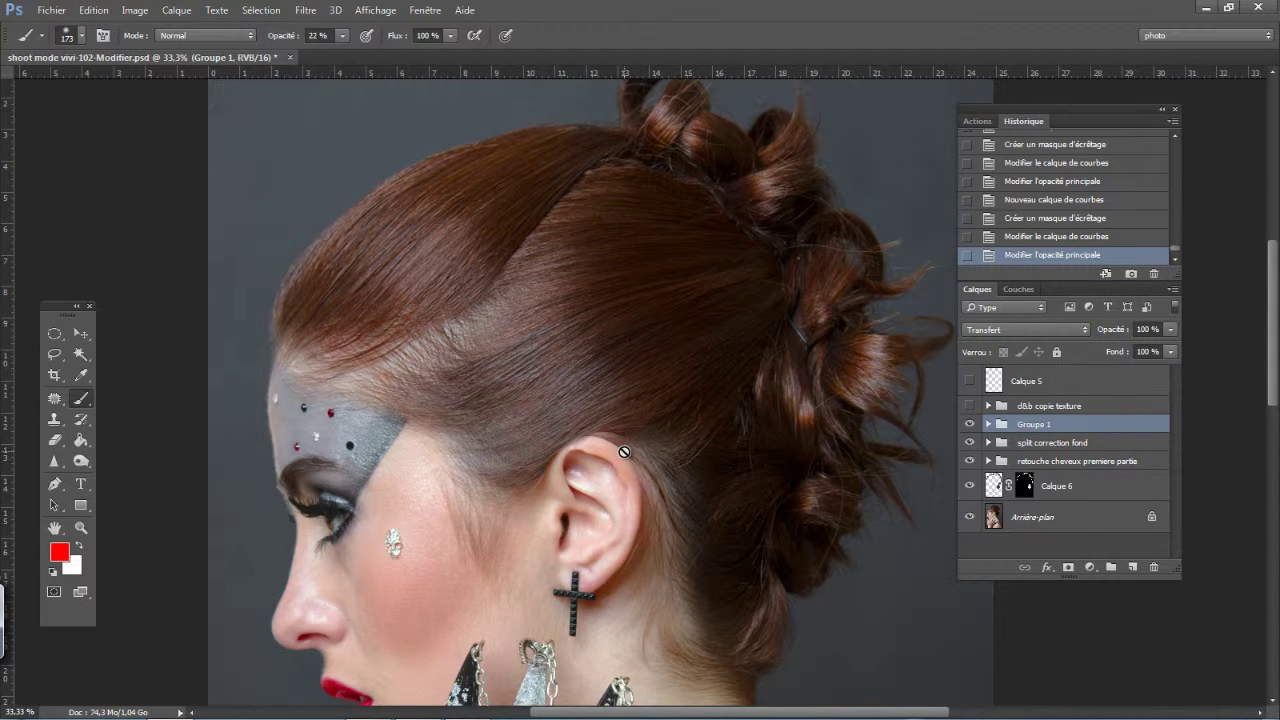
Target Calque 14's layer mask in Groupe 1 and set a soft 36 px brush with 0% hardness
{"action": "key", "text": "ctrl+plus"}
{"action": "key", "text": "ctrl+plus"}
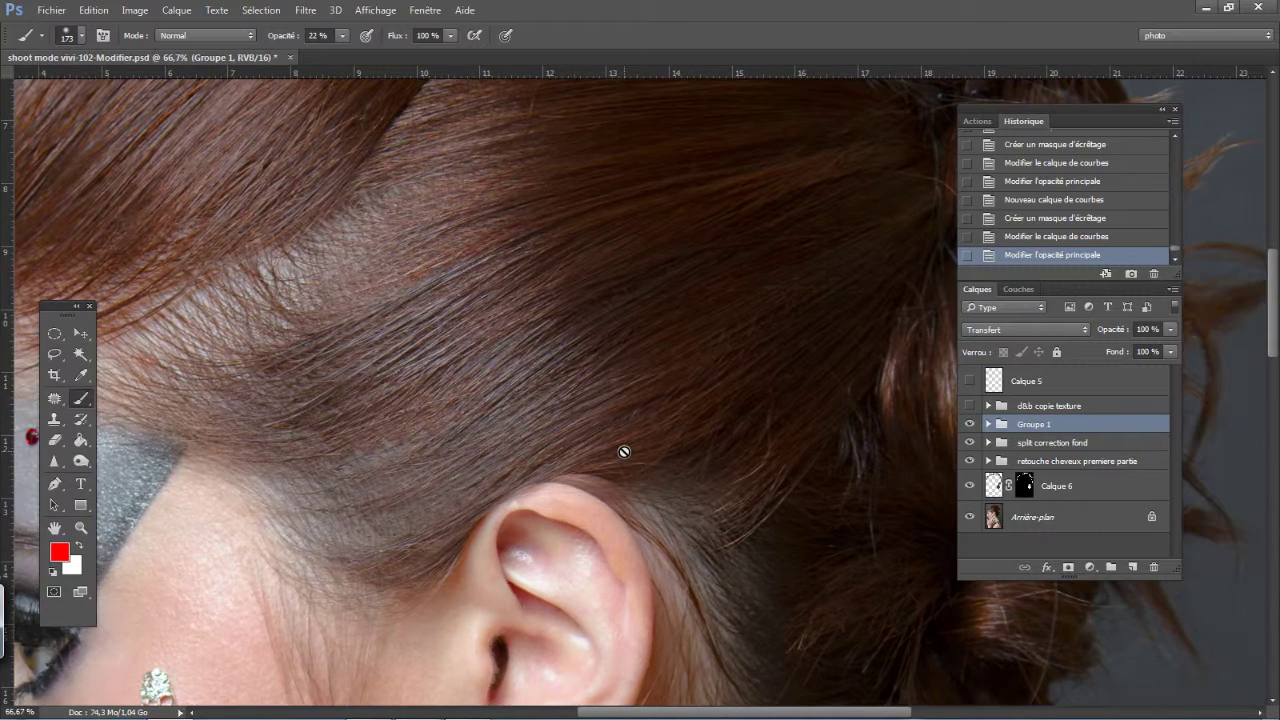
{"action": "left_click", "coordinate": [988, 424]}
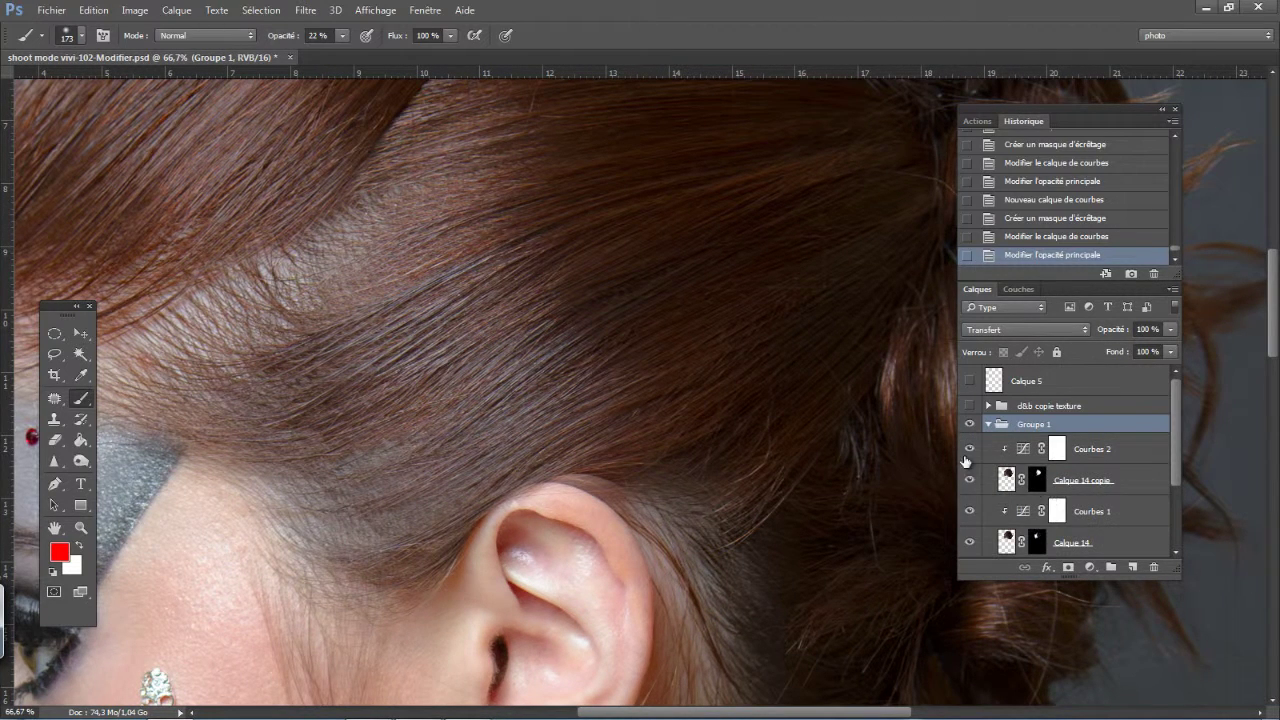
{"action": "left_click", "coordinate": [1061, 548]}
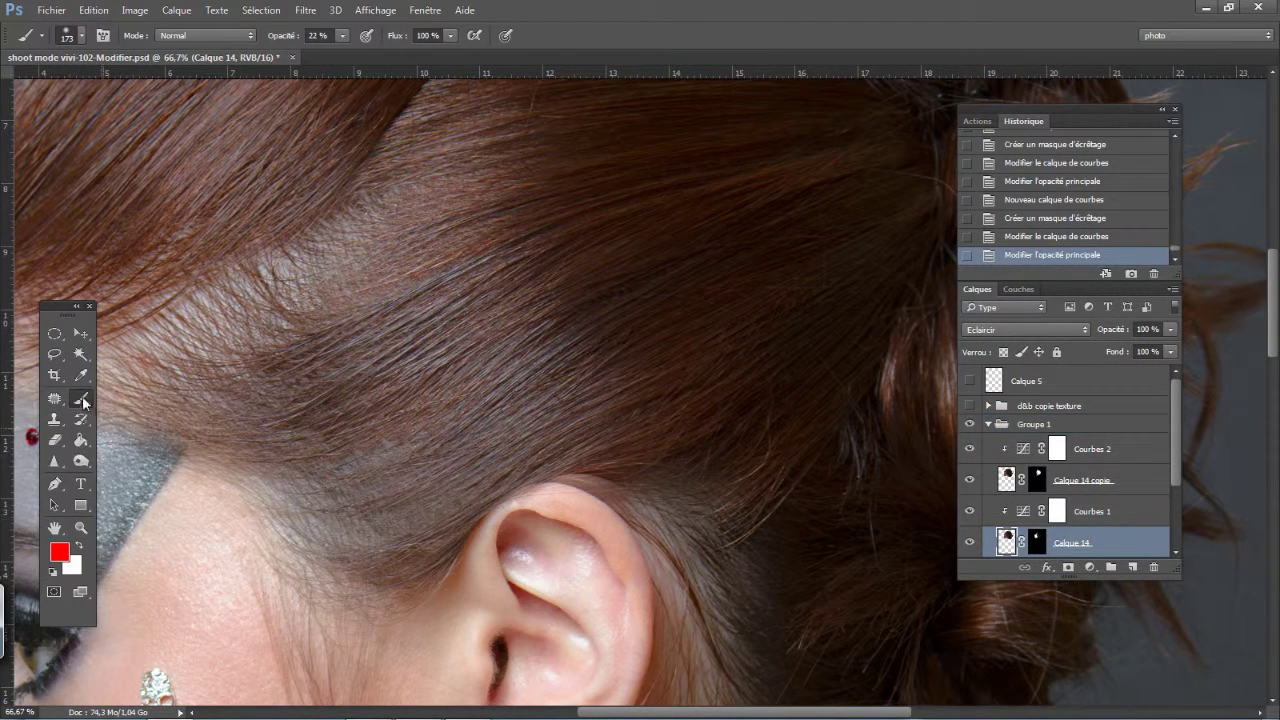
{"action": "left_click", "coordinate": [1036, 543]}
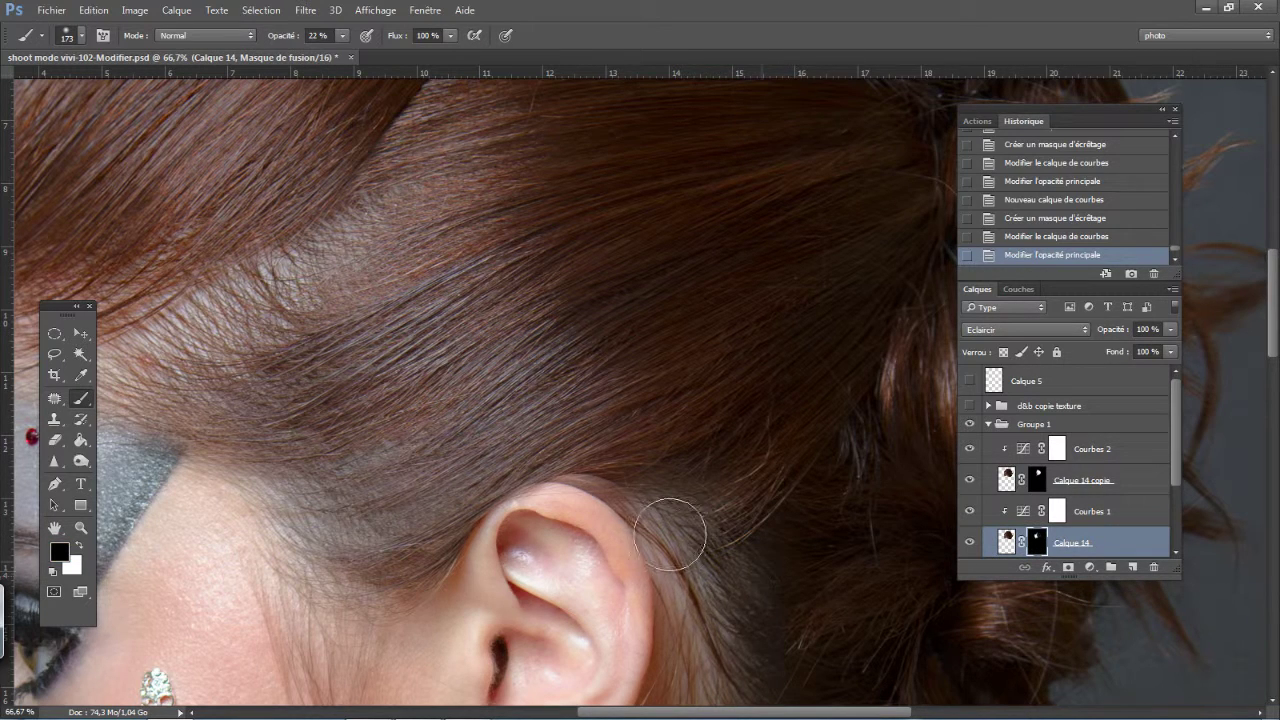
{"action": "right_click", "coordinate": [616, 552]}
{"action": "left_click_drag", "start_coordinate": [774, 434], "coordinate": [729, 434]}
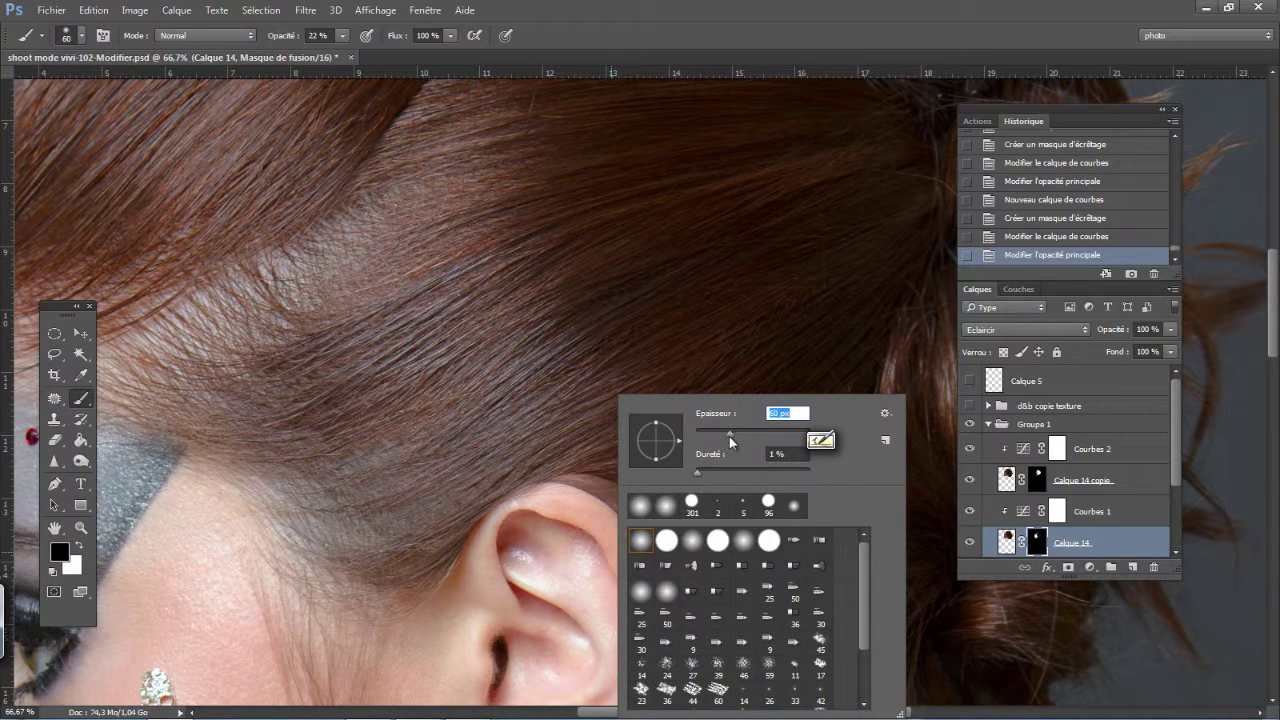
{"action": "left_click_drag", "start_coordinate": [698, 474], "coordinate": [687, 477]}
{"action": "left_click", "coordinate": [591, 507]}
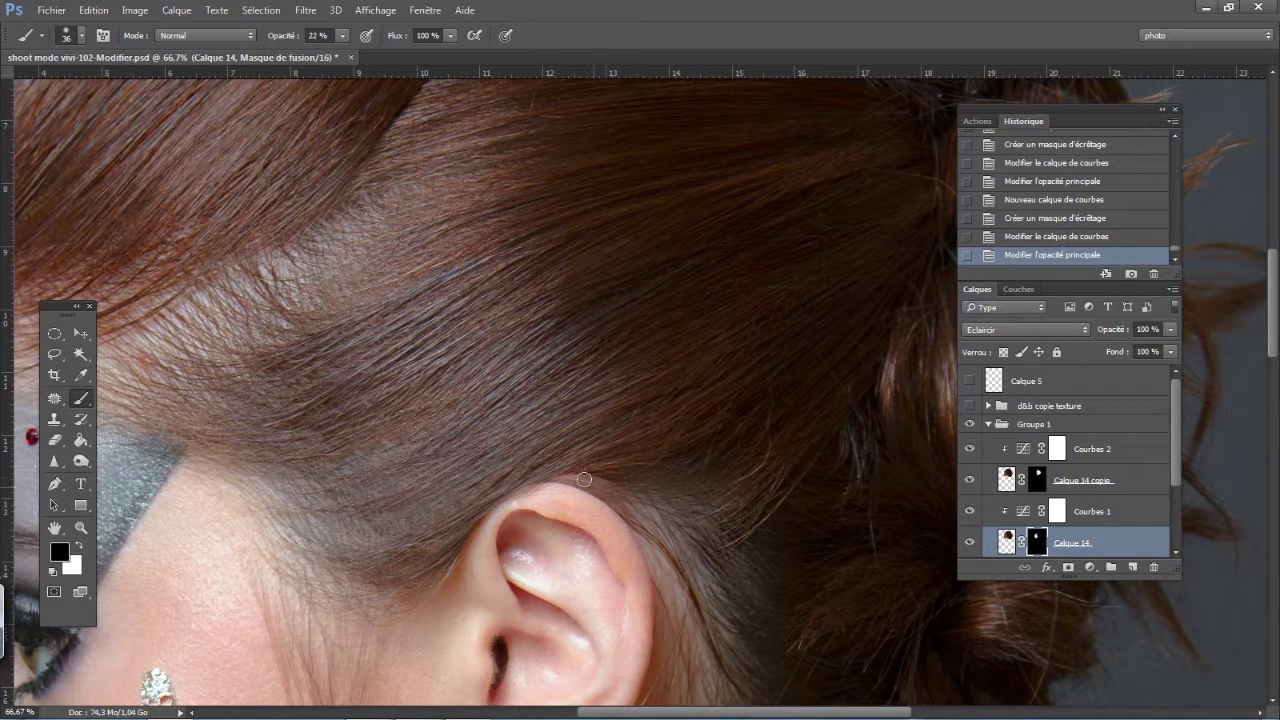
Paint black on Calque 14's mask along the ear's upper edge, and select the mask of Calque 14 copie
{"action": "mouse_move", "coordinate": [586, 481]}
{"action": "left_mouse_down"}
{"action": "mouse_move", "coordinate": [621, 502]}
{"action": "mouse_move", "coordinate": [571, 489]}
{"action": "left_mouse_up"}
{"action": "left_click", "coordinate": [571, 489]}
{"action": "left_click", "coordinate": [561, 483]}
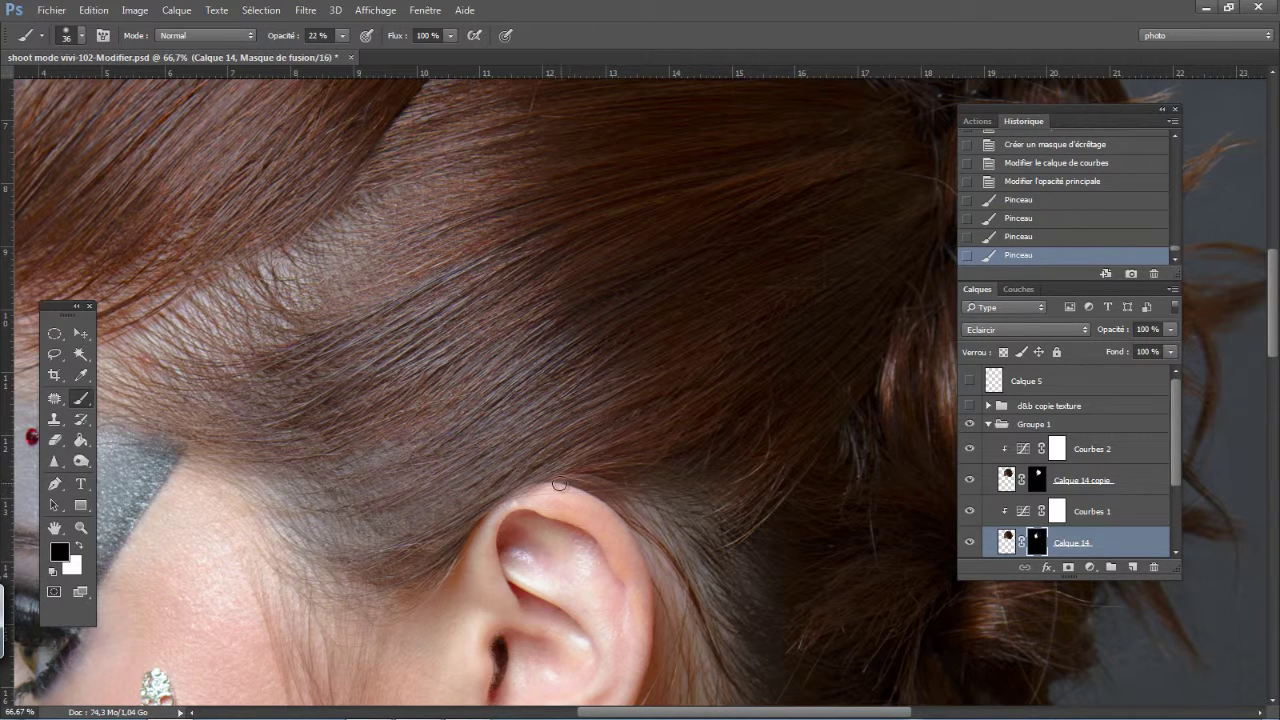
{"action": "left_click", "coordinate": [561, 487]}
{"action": "left_click", "coordinate": [581, 497]}
{"action": "left_click", "coordinate": [630, 506]}
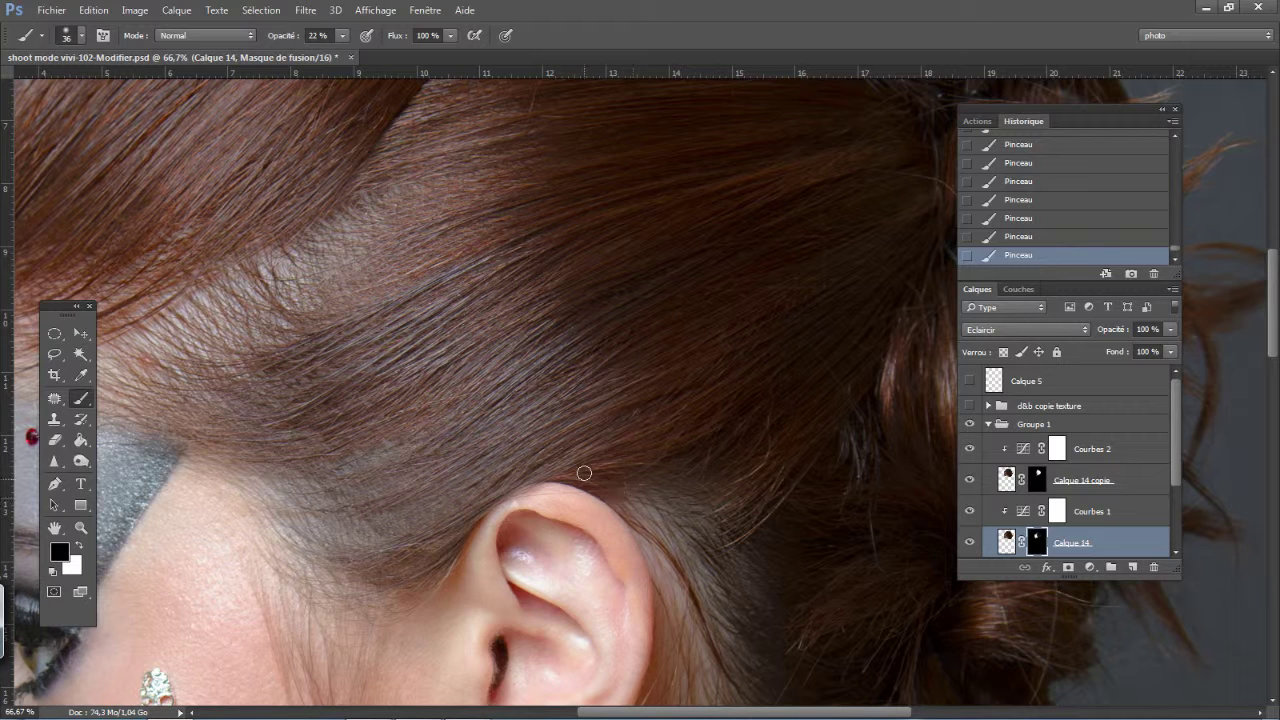
{"action": "left_click", "coordinate": [1038, 481]}
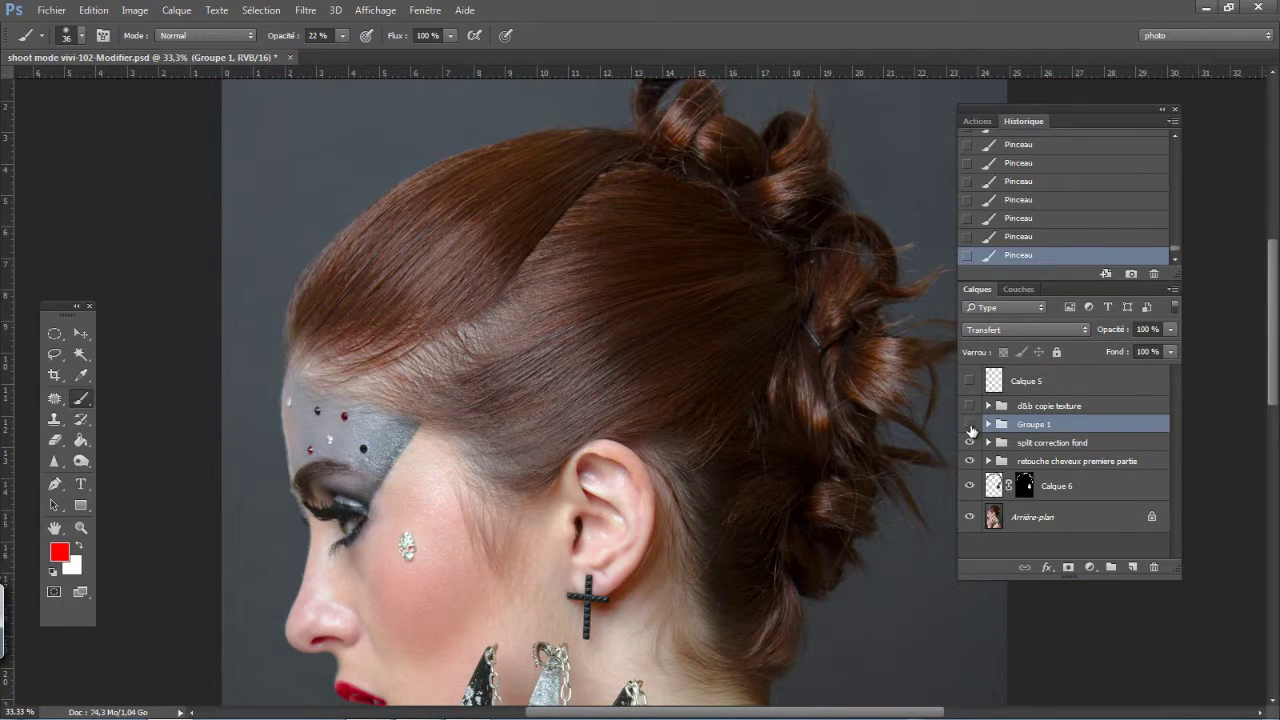
Compare the whole hairstyle with Groupe 1 hidden and shown
{"action": "left_click", "coordinate": [969, 426]}
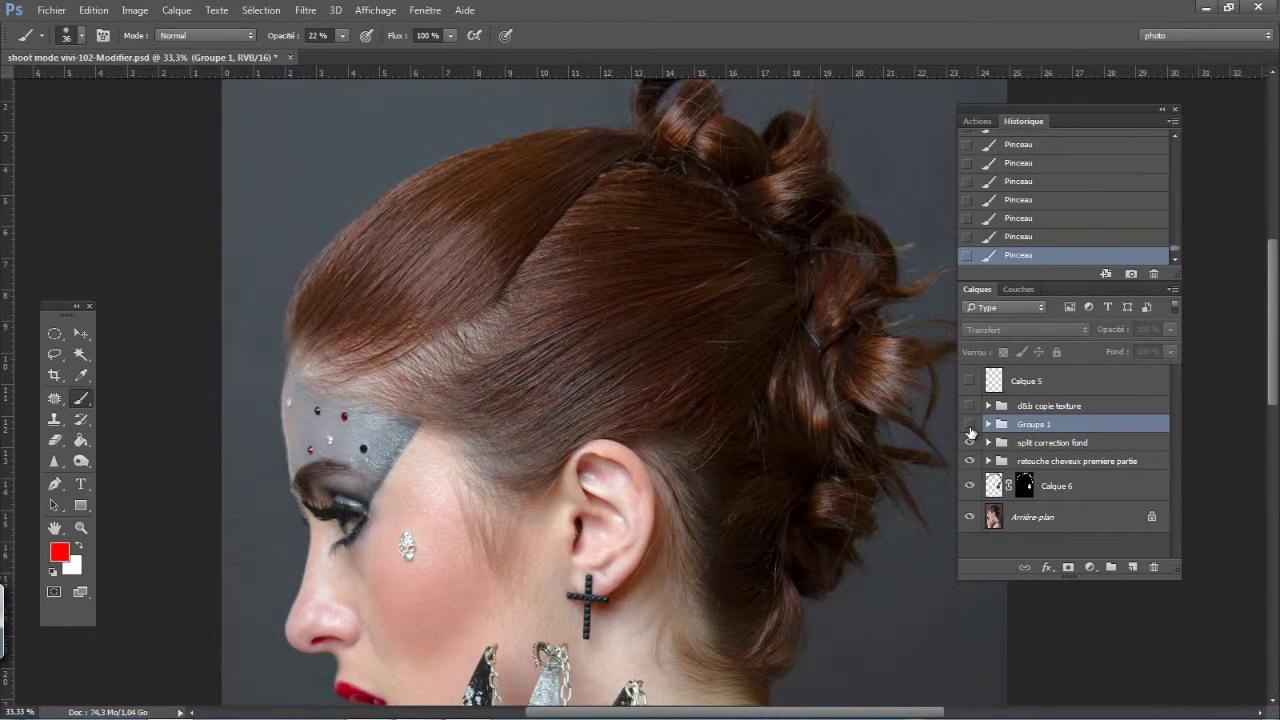
{"action": "left_click", "coordinate": [969, 428]}
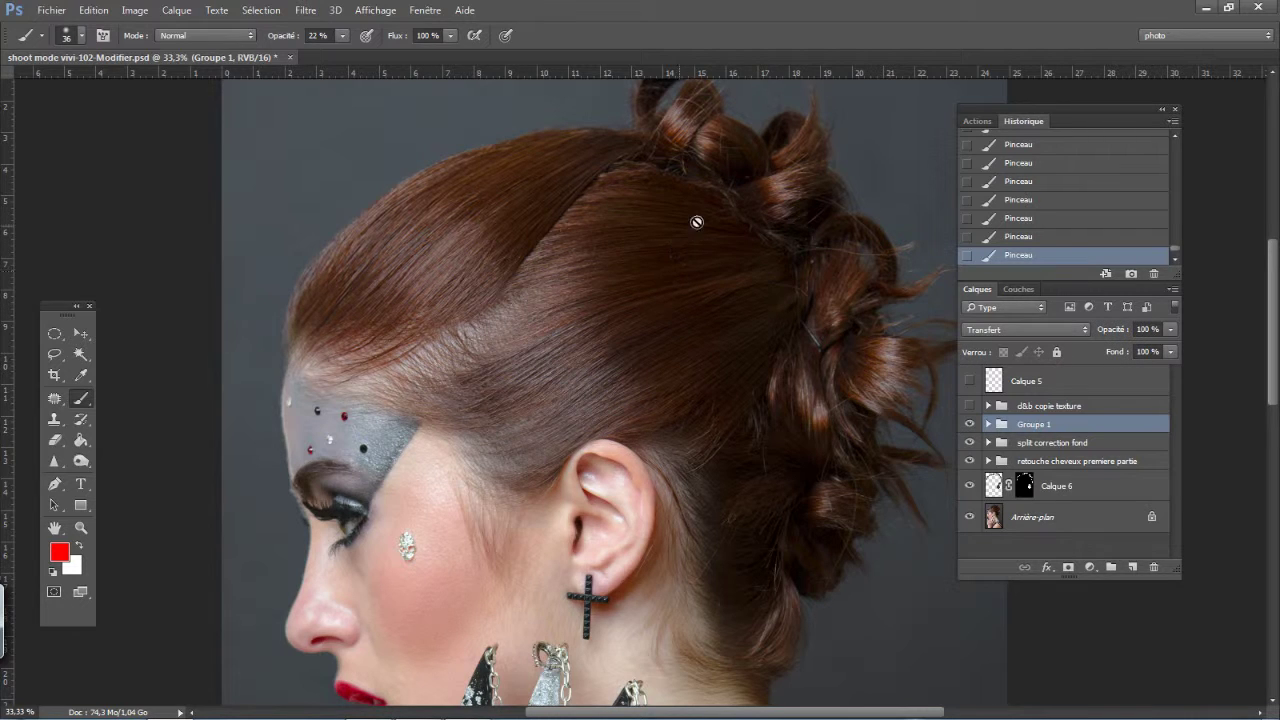
{"action": "left_click", "coordinate": [969, 426]}
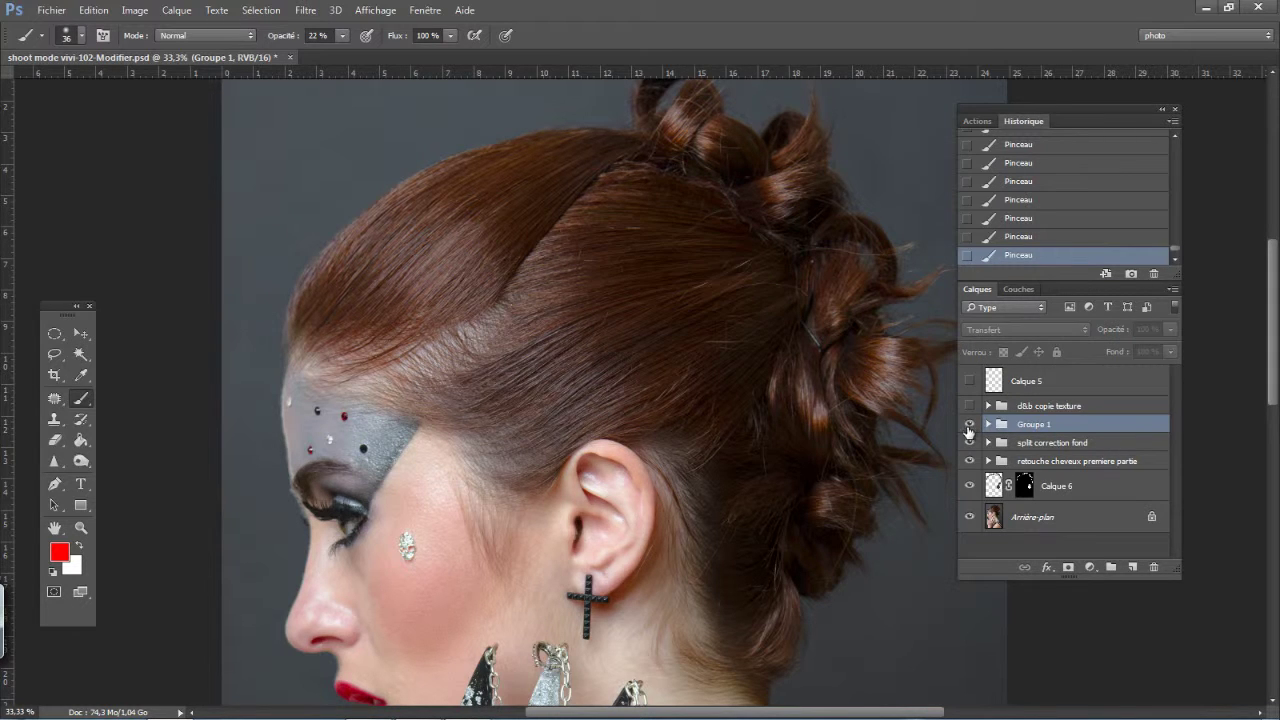
{"action": "left_click", "coordinate": [969, 426]}
{"action": "left_click", "coordinate": [969, 426]}
{"action": "left_click", "coordinate": [969, 428]}
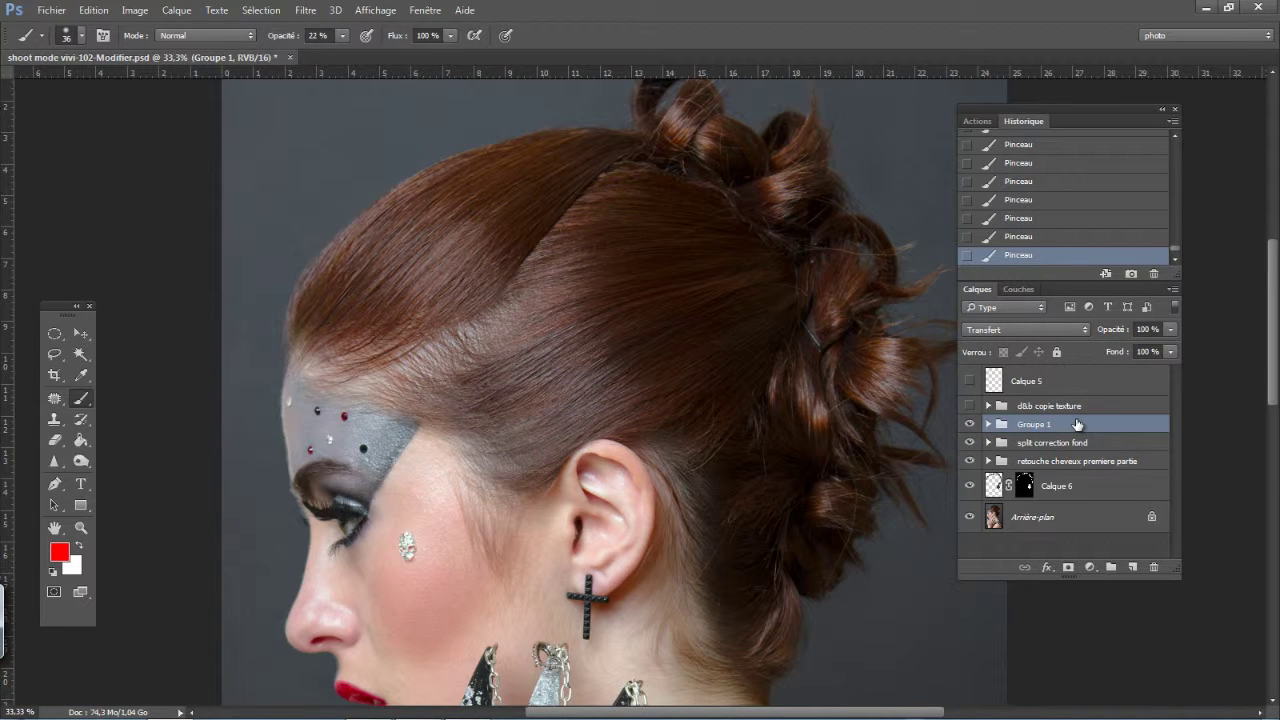
{"action": "left_click", "coordinate": [969, 426]}
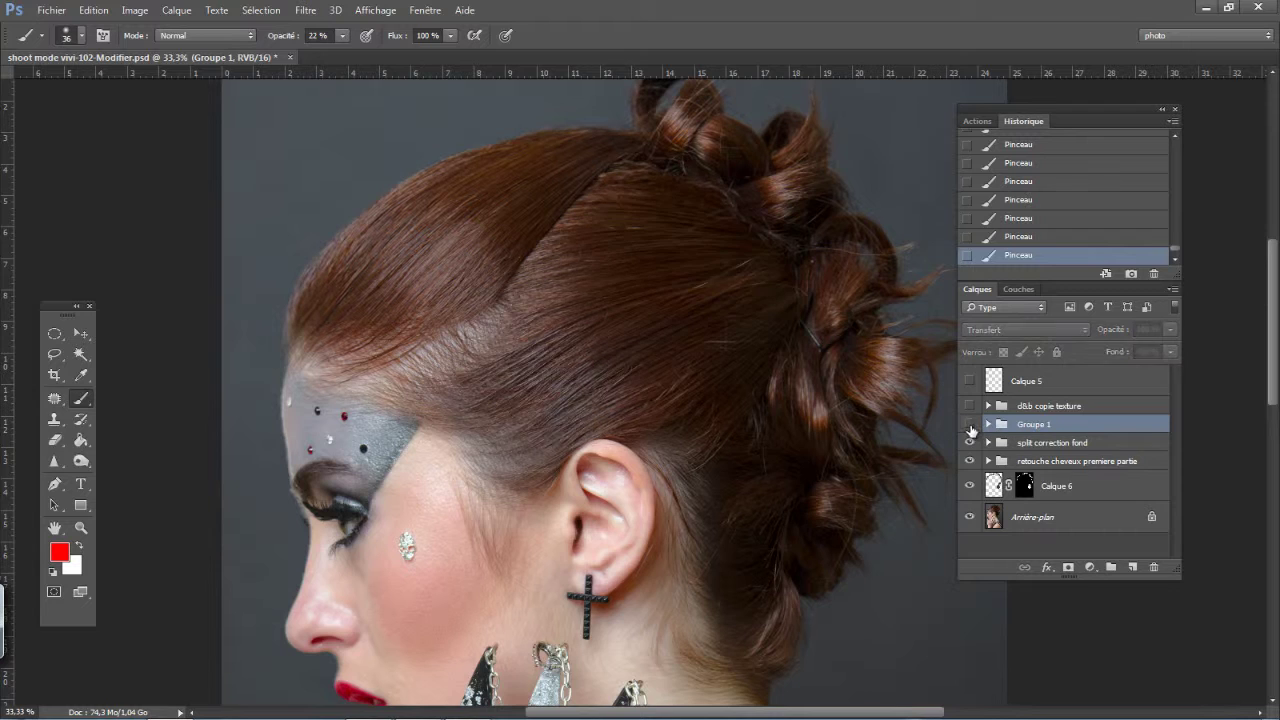
{"action": "left_click", "coordinate": [969, 426]}
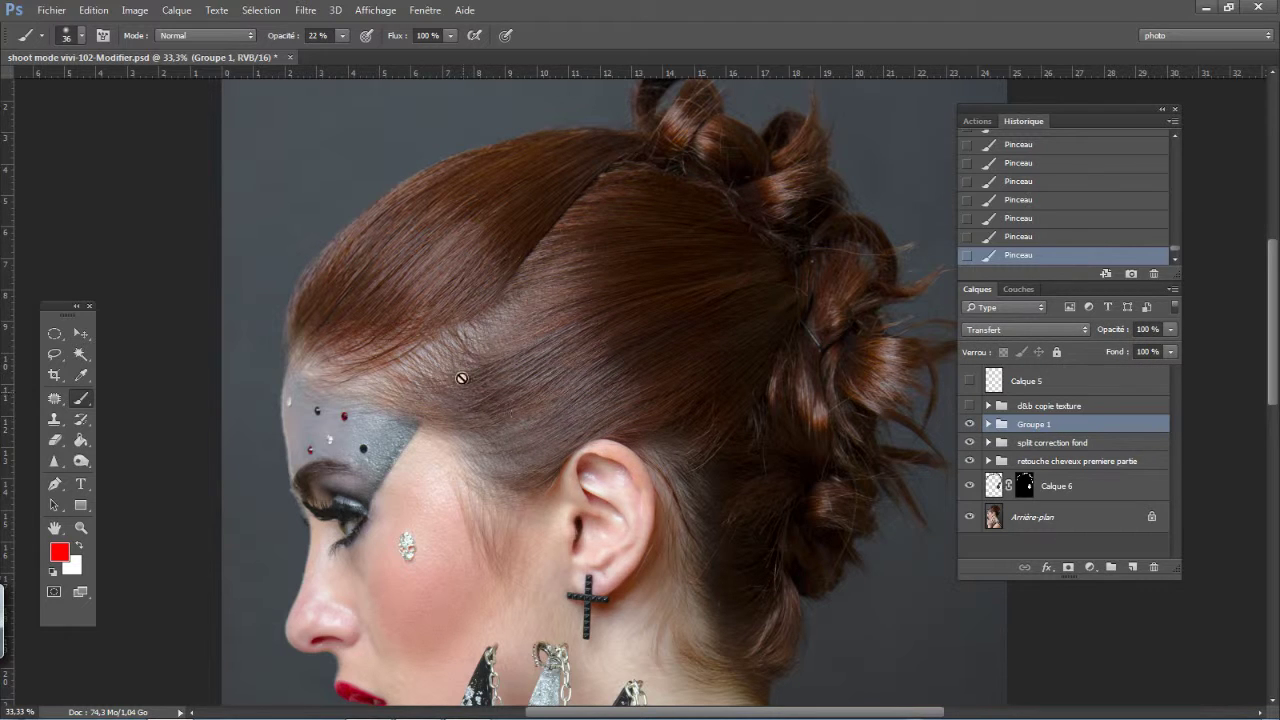
Add a Courbes adjustment layer at the top of Groupe 1 and raise its midtones to input 108, output 128
{"action": "left_click", "coordinate": [987, 426]}
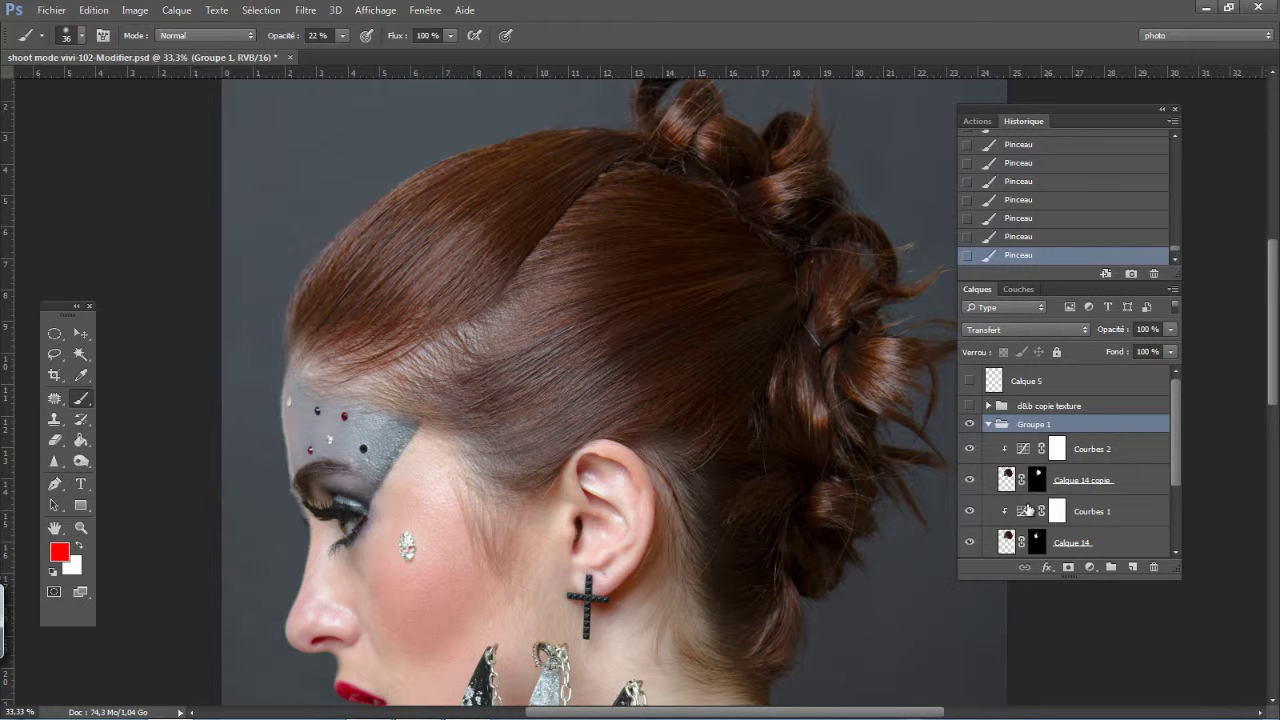
{"action": "left_click", "coordinate": [1090, 567]}
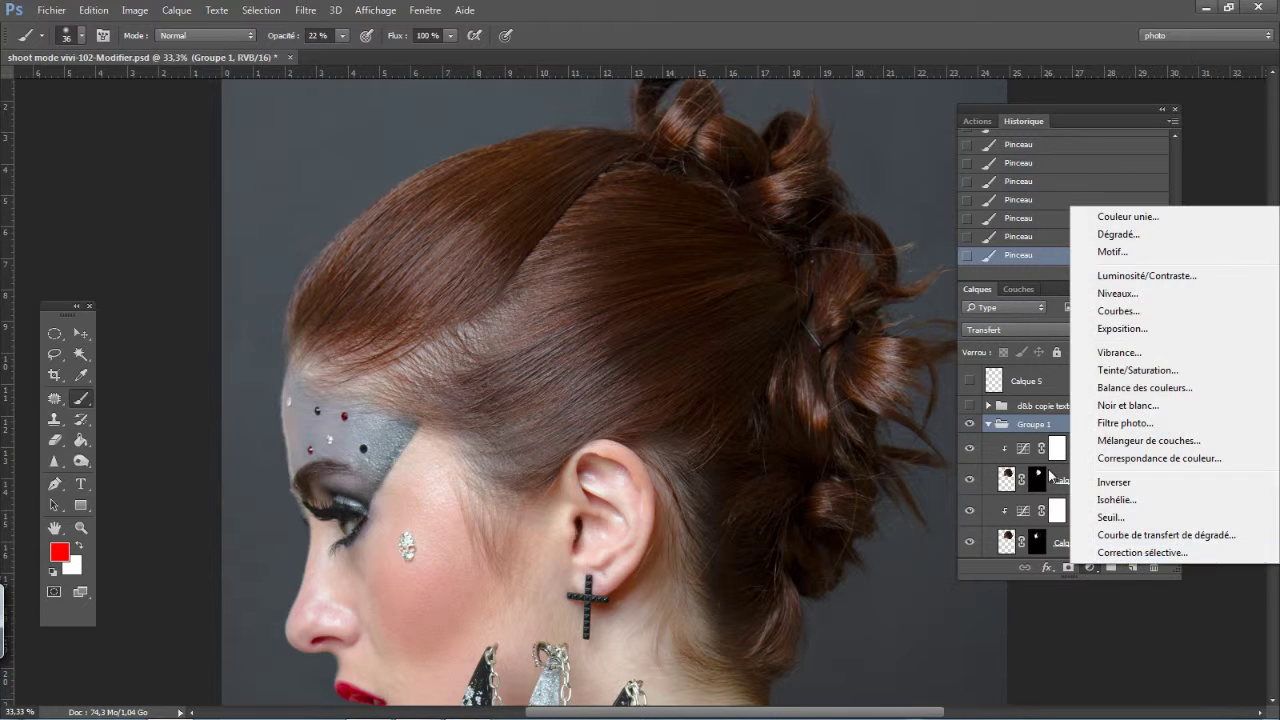
{"action": "left_click", "coordinate": [1115, 312]}
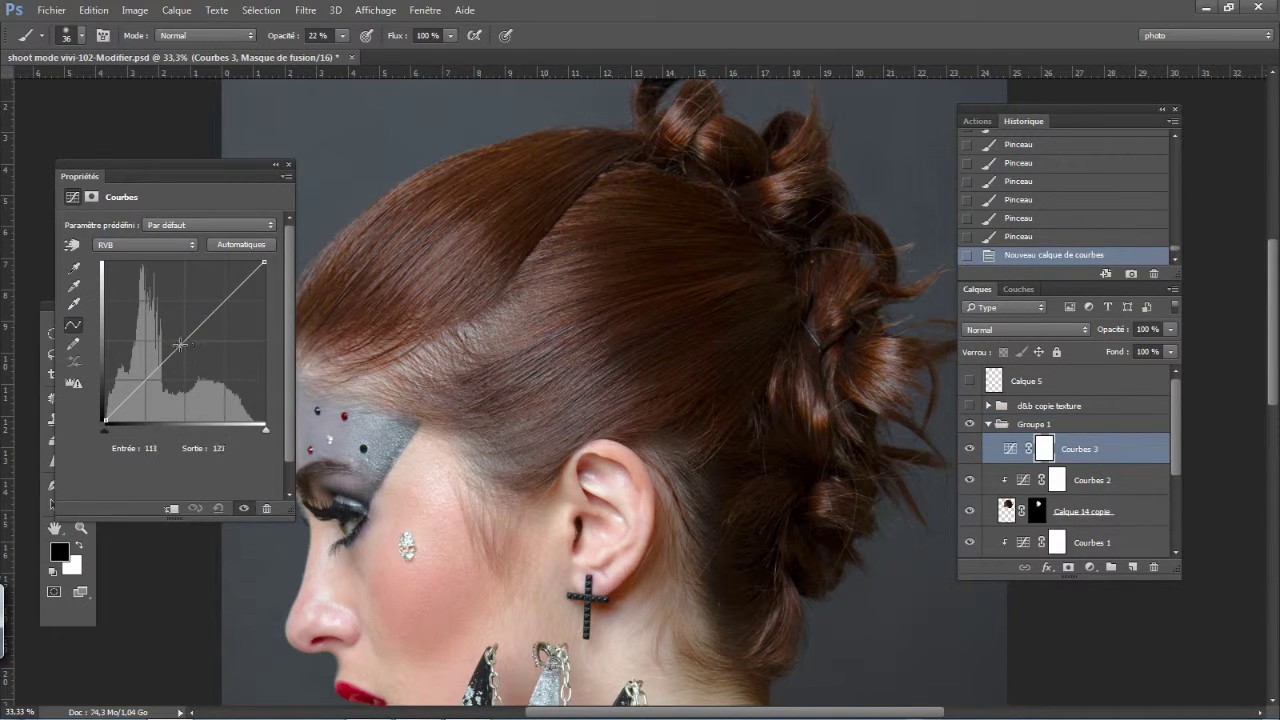
{"action": "left_click_drag", "start_coordinate": [179, 344], "coordinate": [173, 341]}
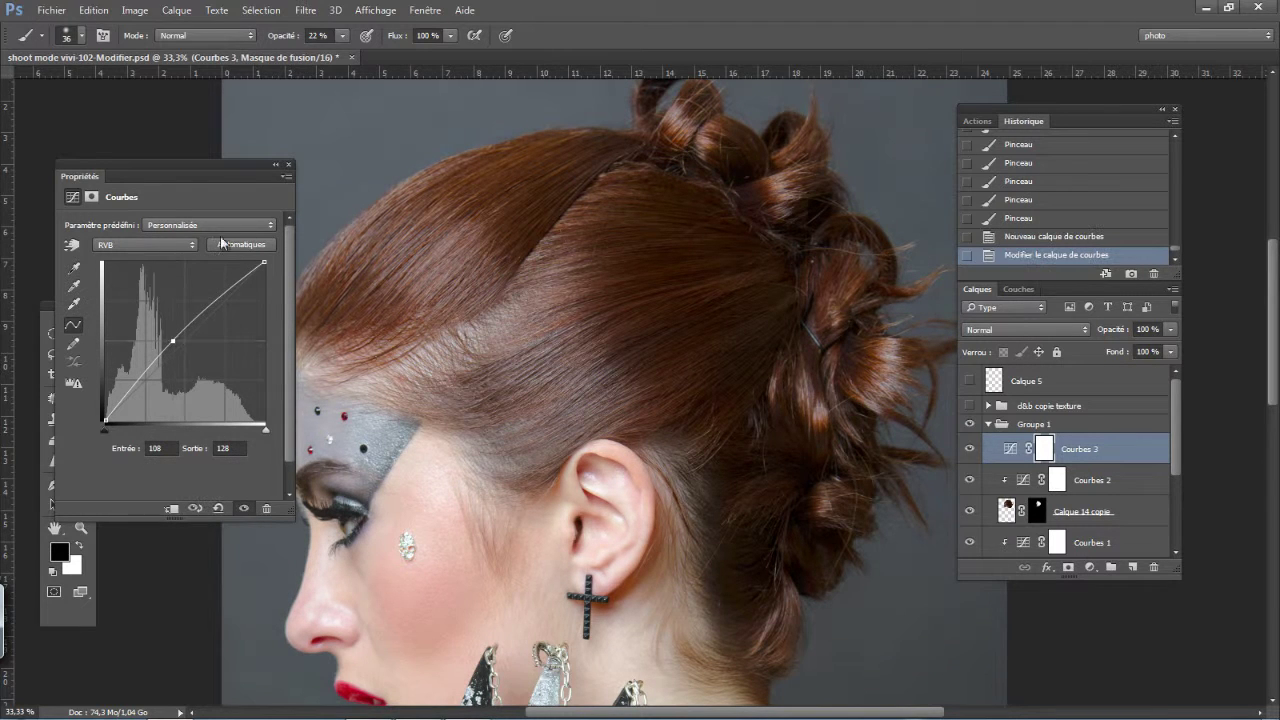
{"action": "left_click", "coordinate": [288, 164]}
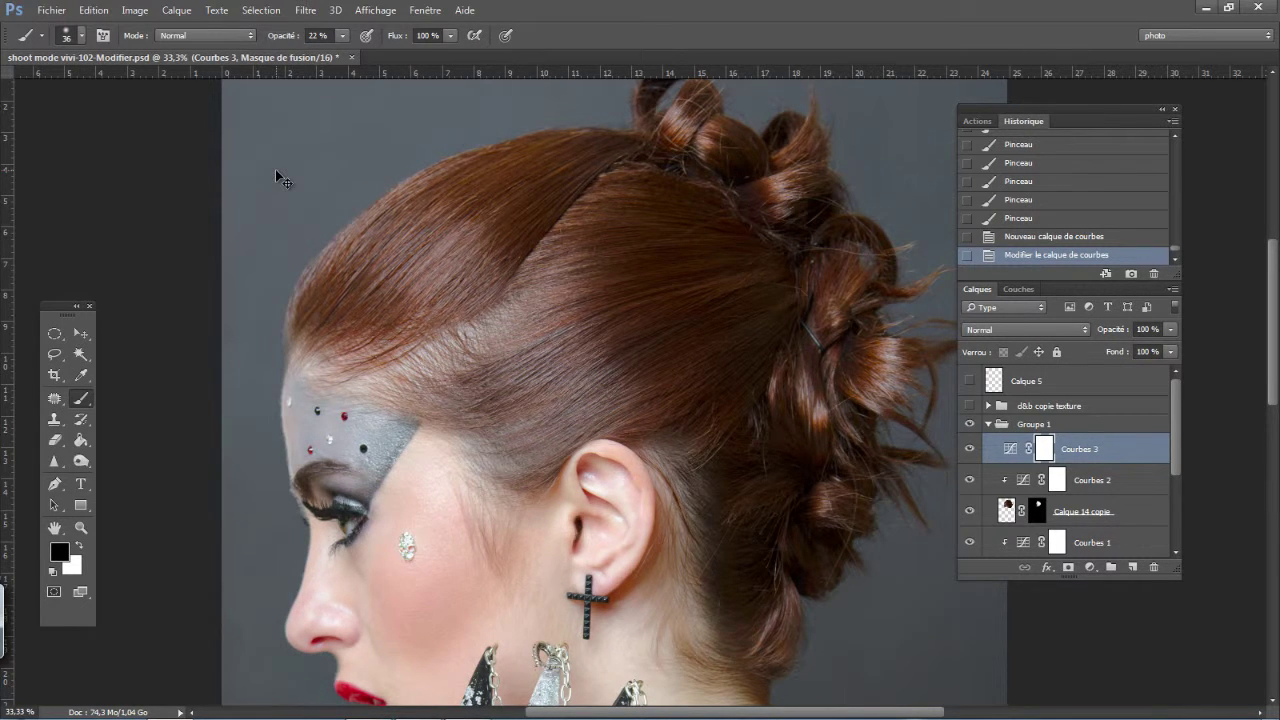
Invert the Courbes 3 mask to black and set a soft 114 px brush at 10% opacity
{"action": "key", "text": "ctrl+i"}
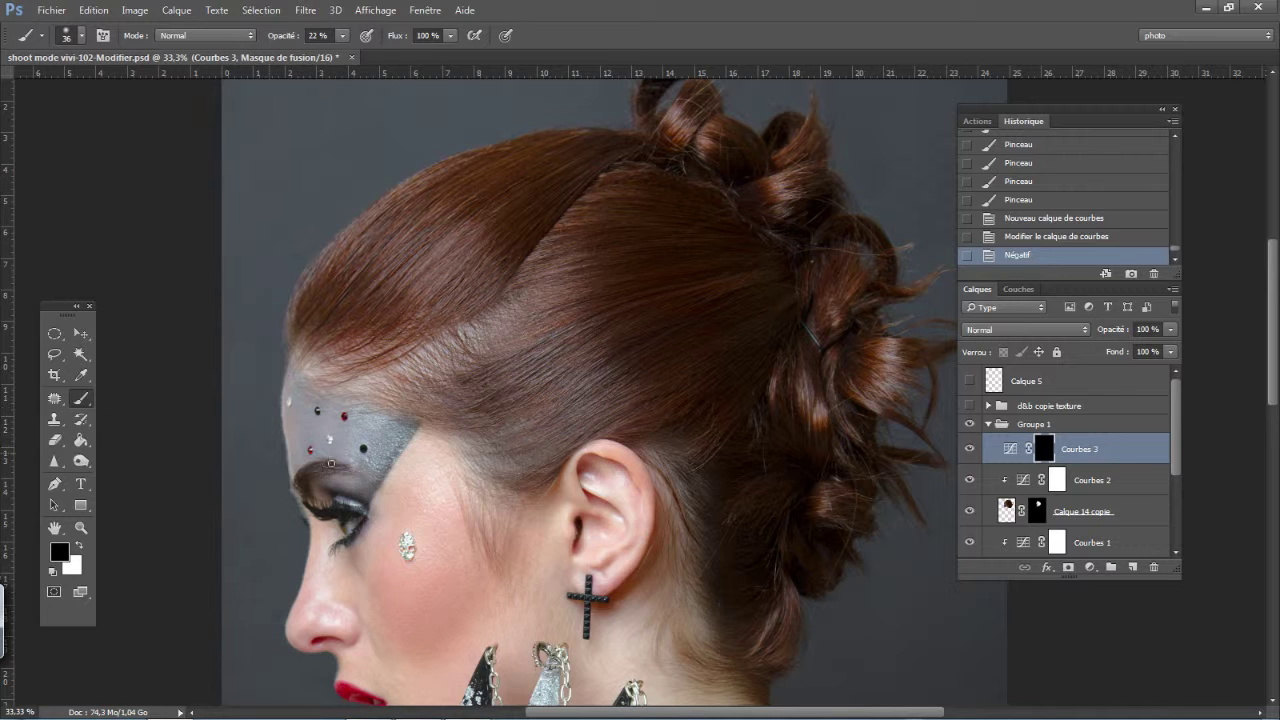
{"action": "right_click", "coordinate": [412, 482]}
{"action": "left_click_drag", "start_coordinate": [505, 432], "coordinate": [529, 447]}
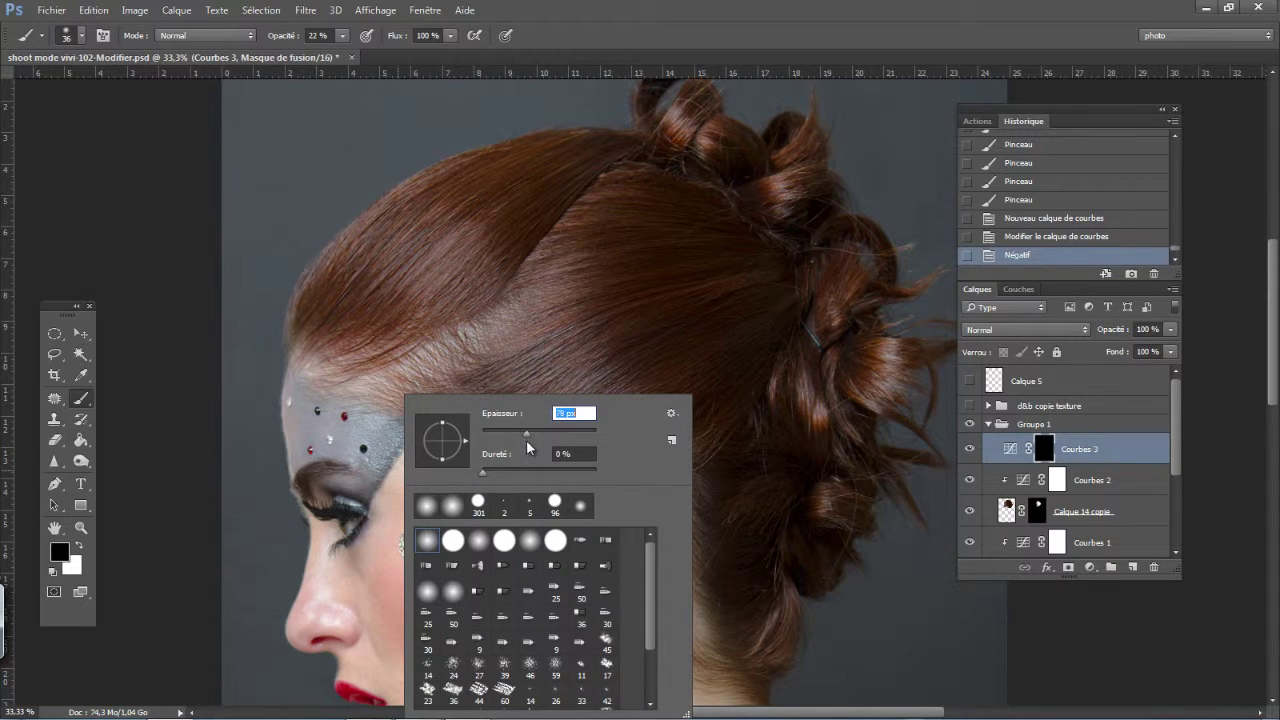
{"action": "key", "text": "Return"}
{"action": "left_click_drag", "start_coordinate": [278, 37], "coordinate": [270, 39]}
{"action": "right_click", "coordinate": [443, 415]}
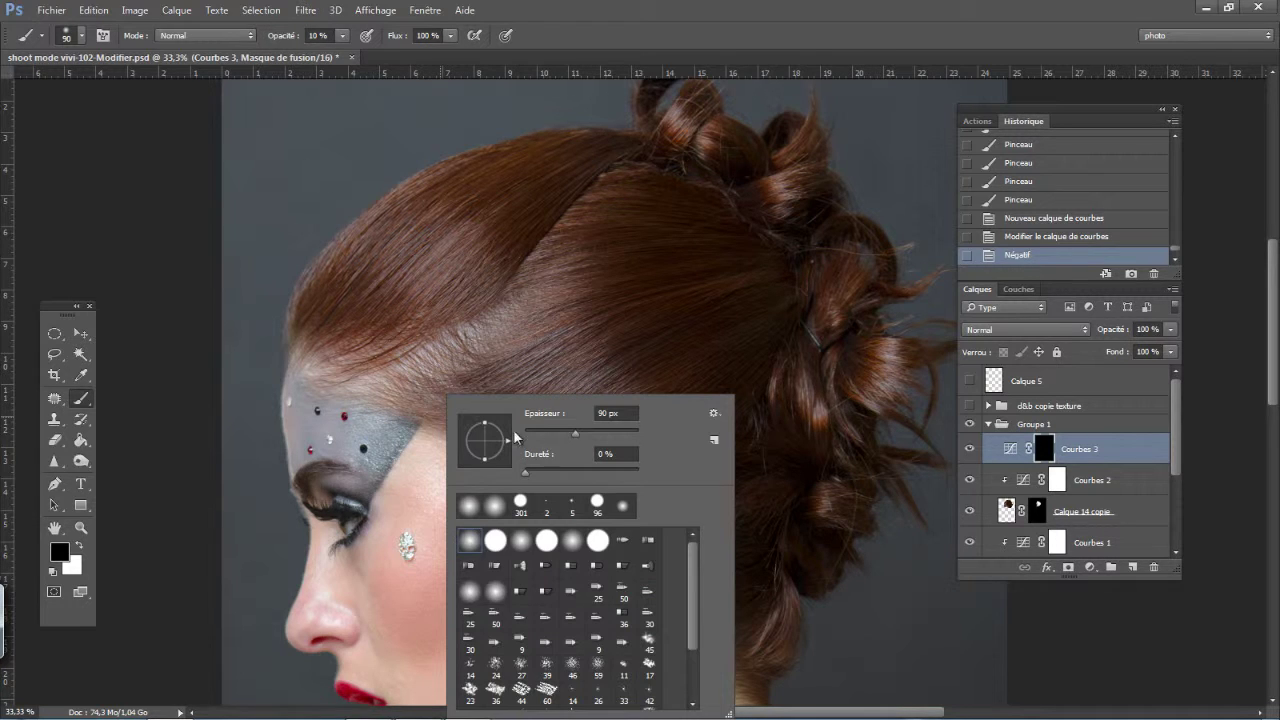
{"action": "left_click_drag", "start_coordinate": [575, 437], "coordinate": [590, 440]}
{"action": "left_click", "coordinate": [455, 364]}
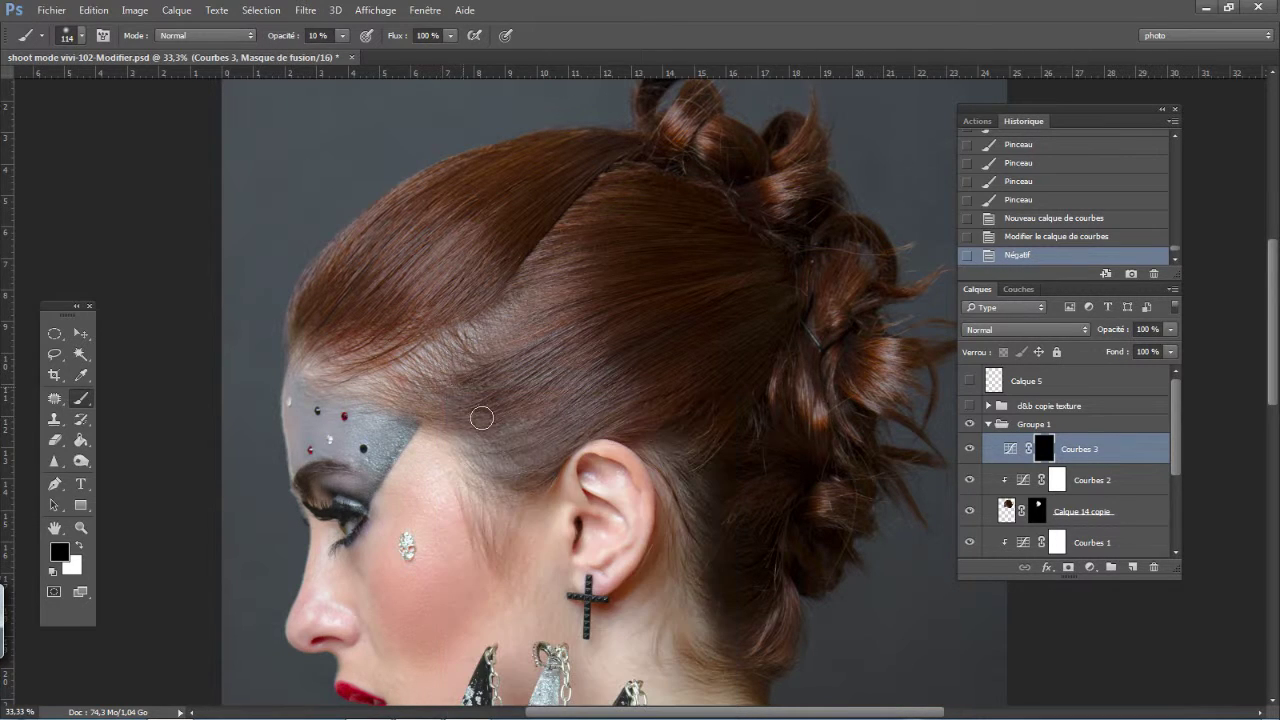
Brush the Courbes 3 mask over the hair above the temple and swap the foreground and background colours
{"action": "left_click_drag", "start_coordinate": [474, 394], "coordinate": [490, 376]}
{"action": "mouse_move", "coordinate": [460, 416]}
{"action": "left_mouse_down"}
{"action": "mouse_move", "coordinate": [492, 374]}
{"action": "mouse_move", "coordinate": [463, 398]}
{"action": "mouse_move", "coordinate": [486, 384]}
{"action": "left_mouse_up"}
{"action": "mouse_move", "coordinate": [472, 402]}
{"action": "left_mouse_down"}
{"action": "mouse_move", "coordinate": [494, 377]}
{"action": "mouse_move", "coordinate": [511, 400]}
{"action": "mouse_move", "coordinate": [482, 391]}
{"action": "mouse_move", "coordinate": [539, 386]}
{"action": "left_mouse_up"}
{"action": "key", "text": "x"}
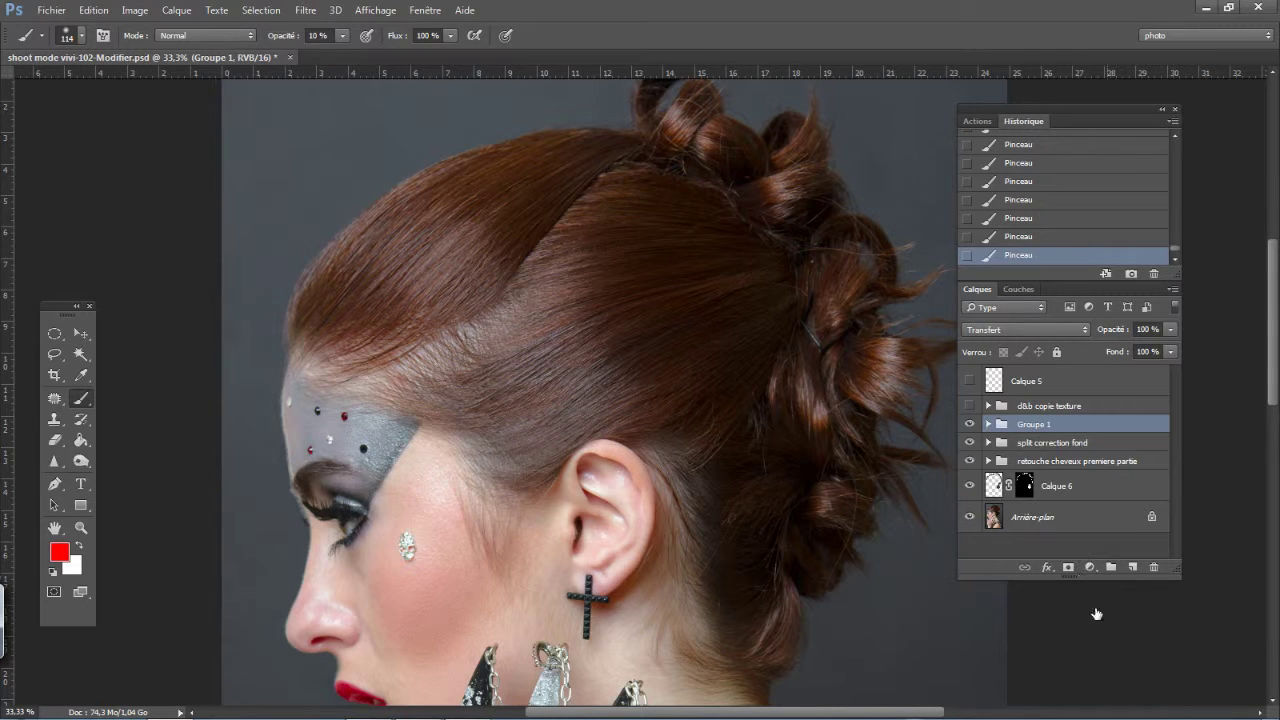
Show the d&b copie texture group and compare the hair with that group on and off
{"action": "left_click", "coordinate": [969, 424]}
{"action": "left_click", "coordinate": [969, 442]}
{"action": "left_click", "coordinate": [1066, 407]}
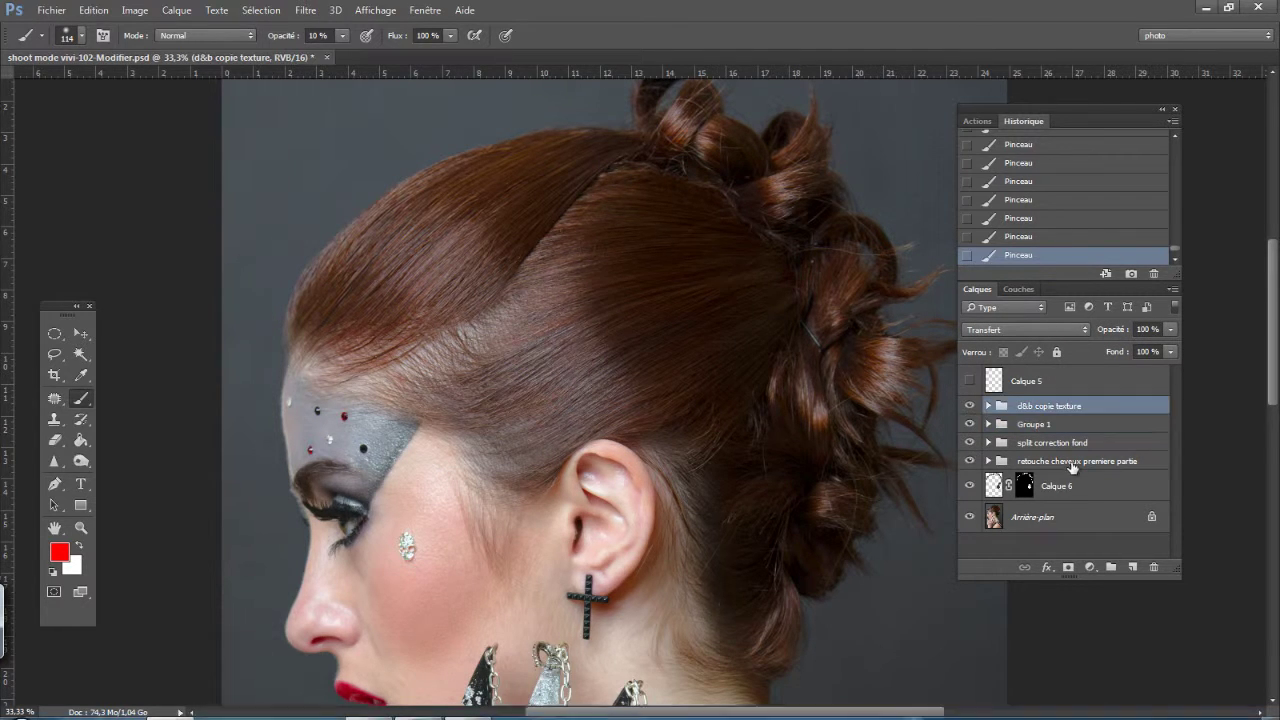
{"action": "left_click", "coordinate": [969, 406]}
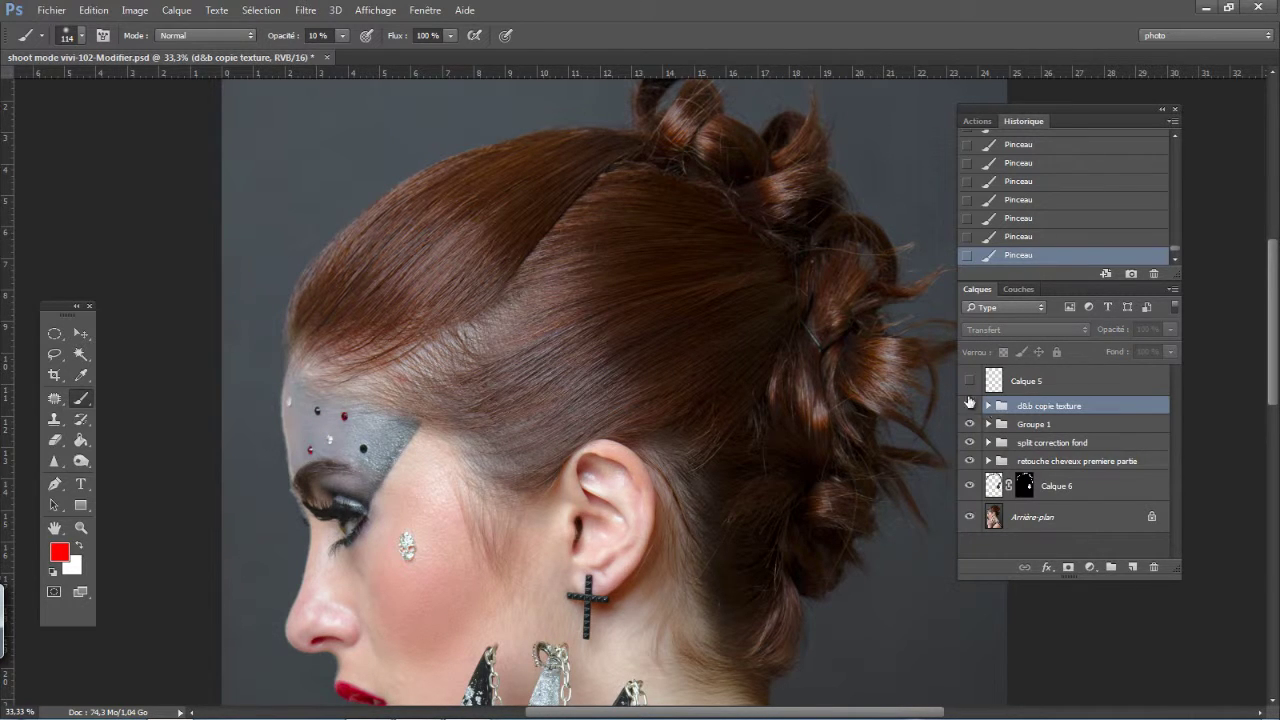
{"action": "left_click", "coordinate": [969, 408]}
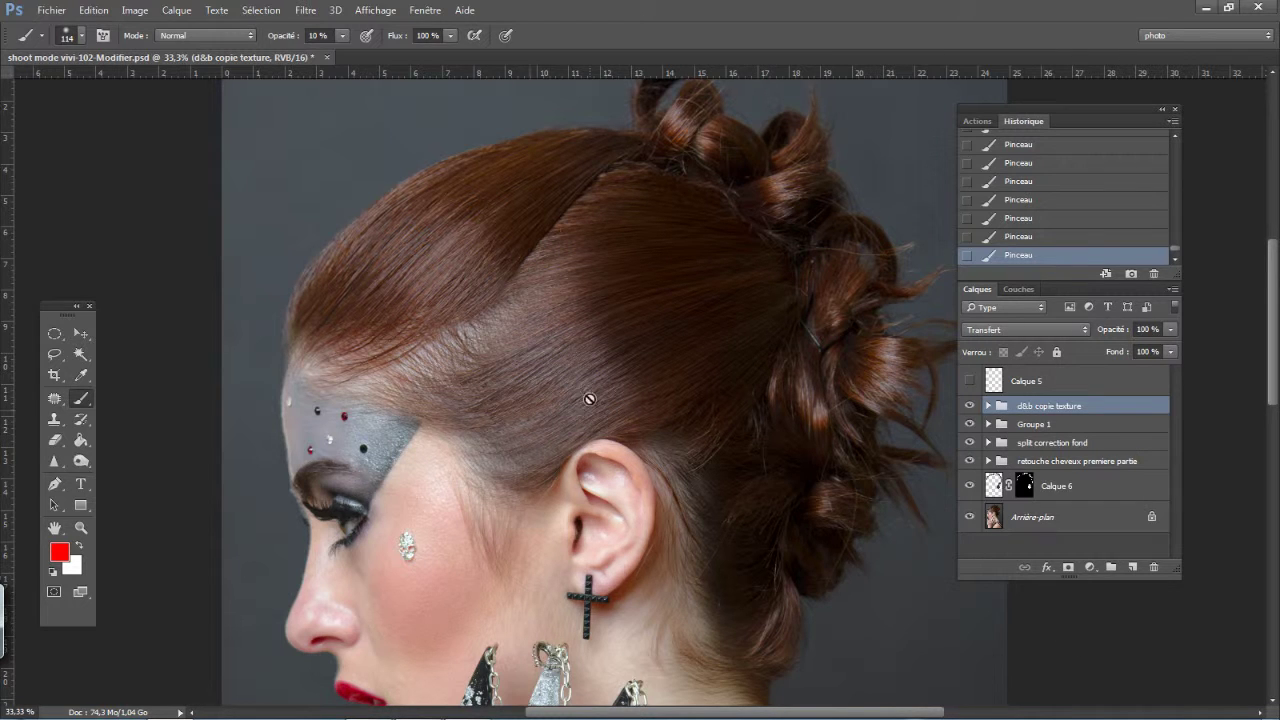
{"action": "key", "text": "ctrl+plus"}
{"action": "key", "text": "ctrl+plus"}
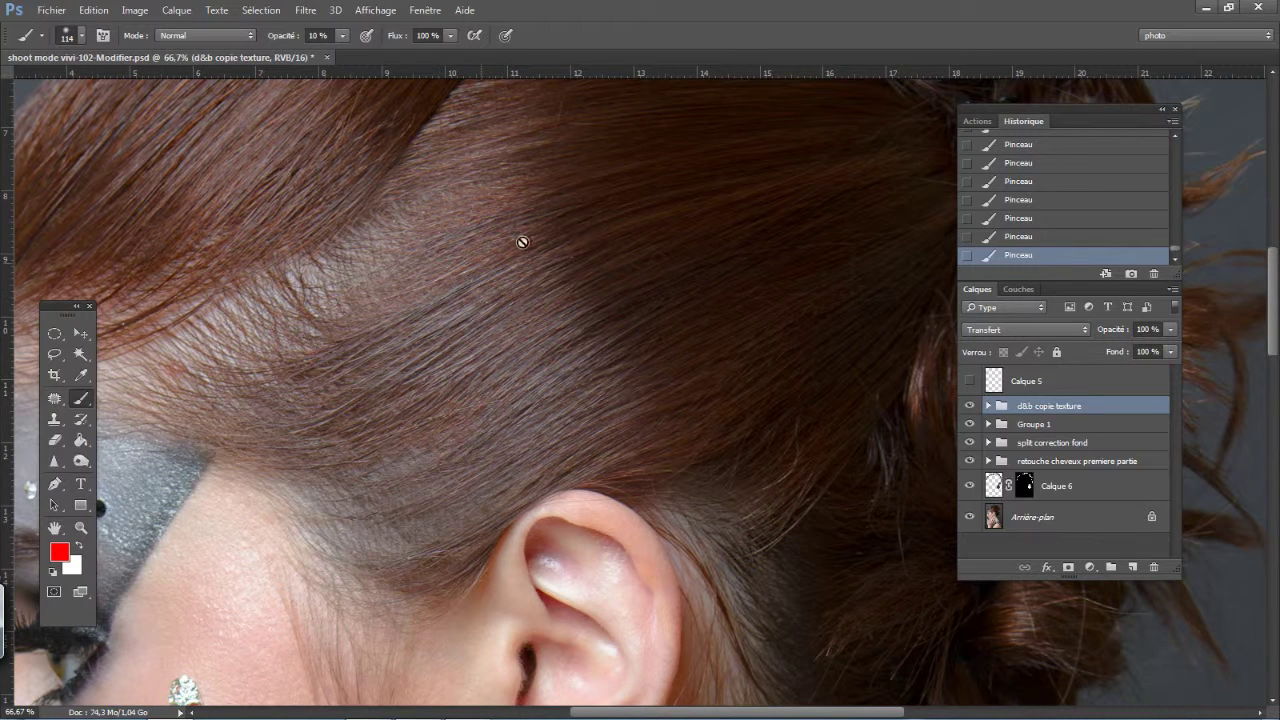
{"action": "left_click", "coordinate": [971, 406]}
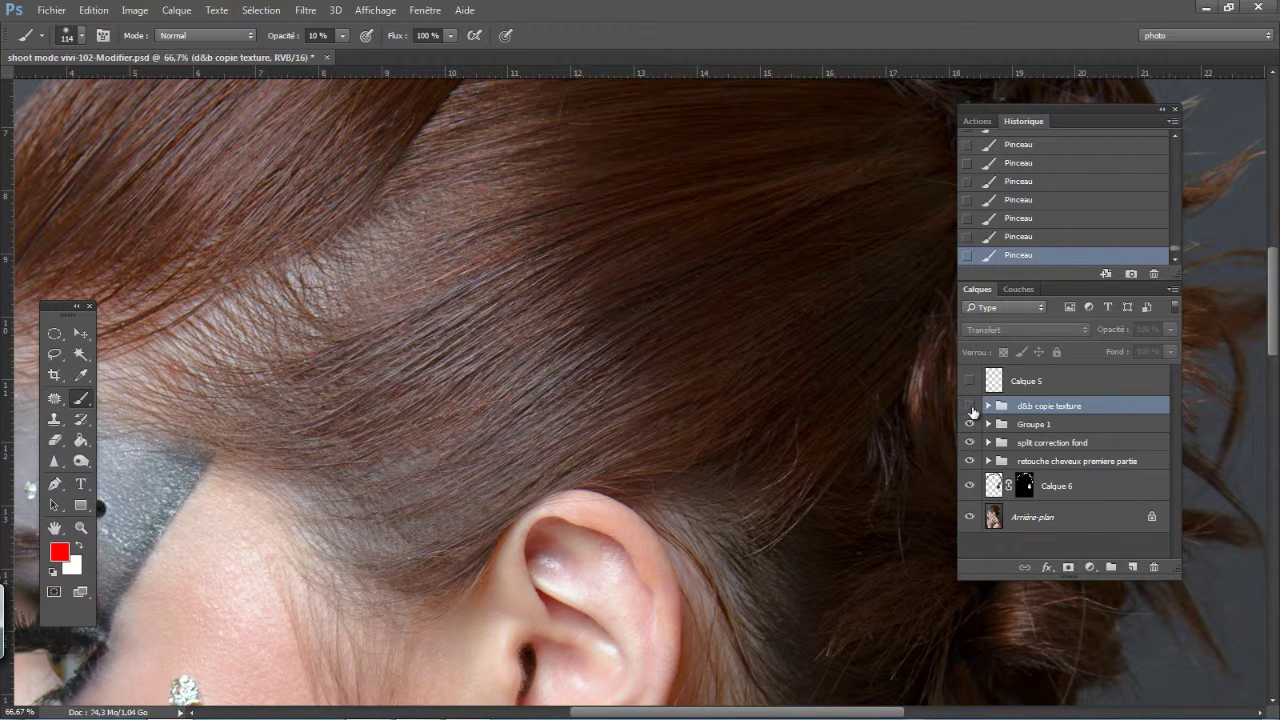
{"action": "left_click", "coordinate": [971, 406]}
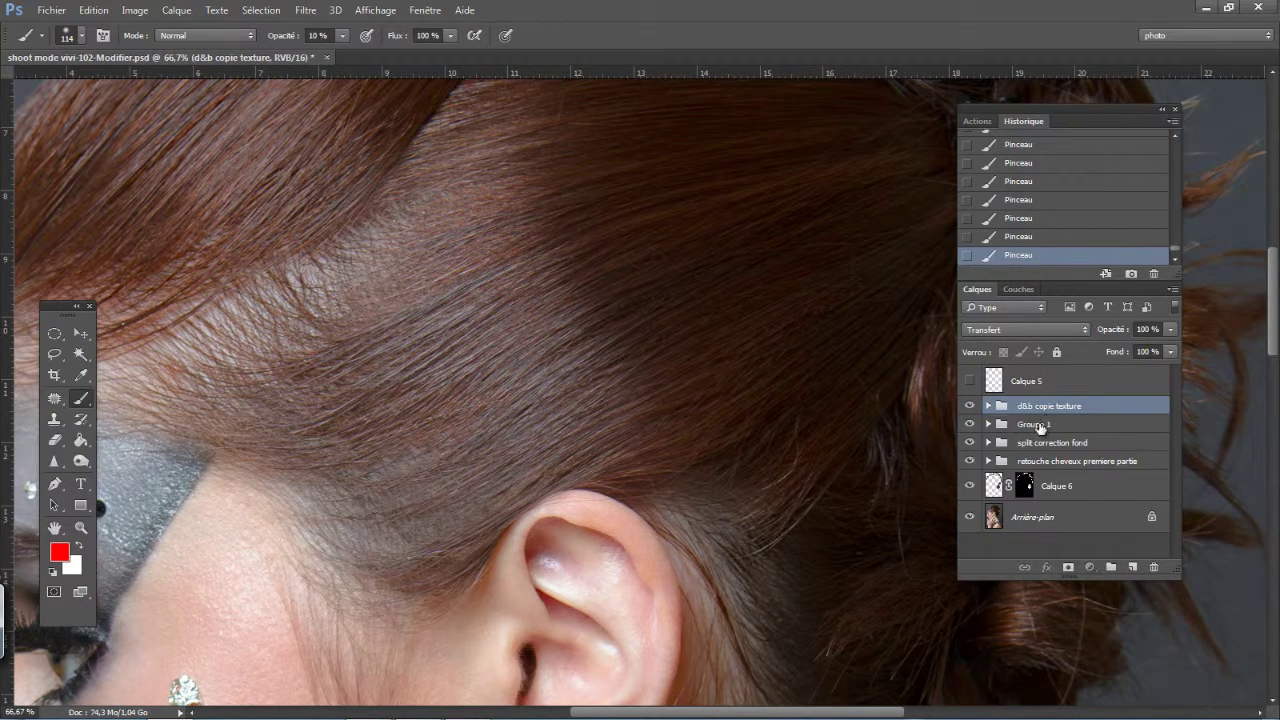
Group d&b copie texture and Groupe 1 together, and compare the hair with the new group hidden and shown
{"action": "left_click", "coordinate": [1040, 424], "text": "shift"}
{"action": "left_click", "coordinate": [1110, 568]}
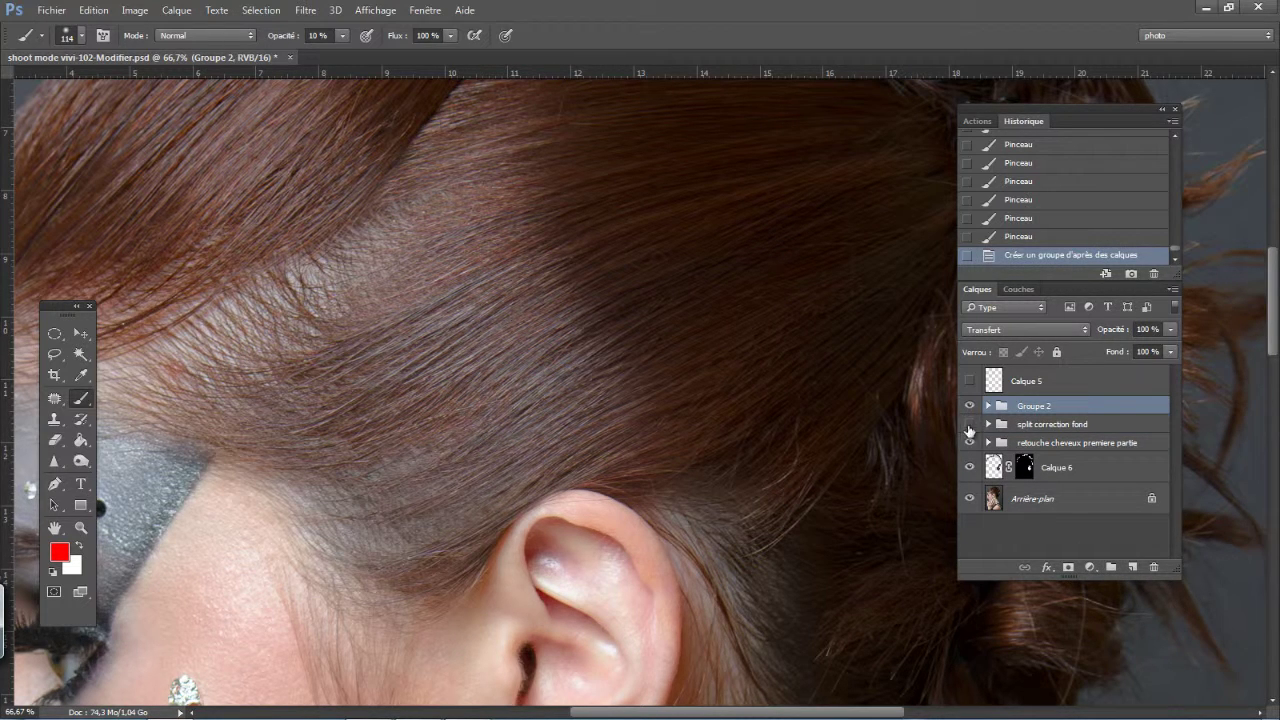
{"action": "left_click", "coordinate": [970, 406]}
{"action": "left_click", "coordinate": [970, 406]}
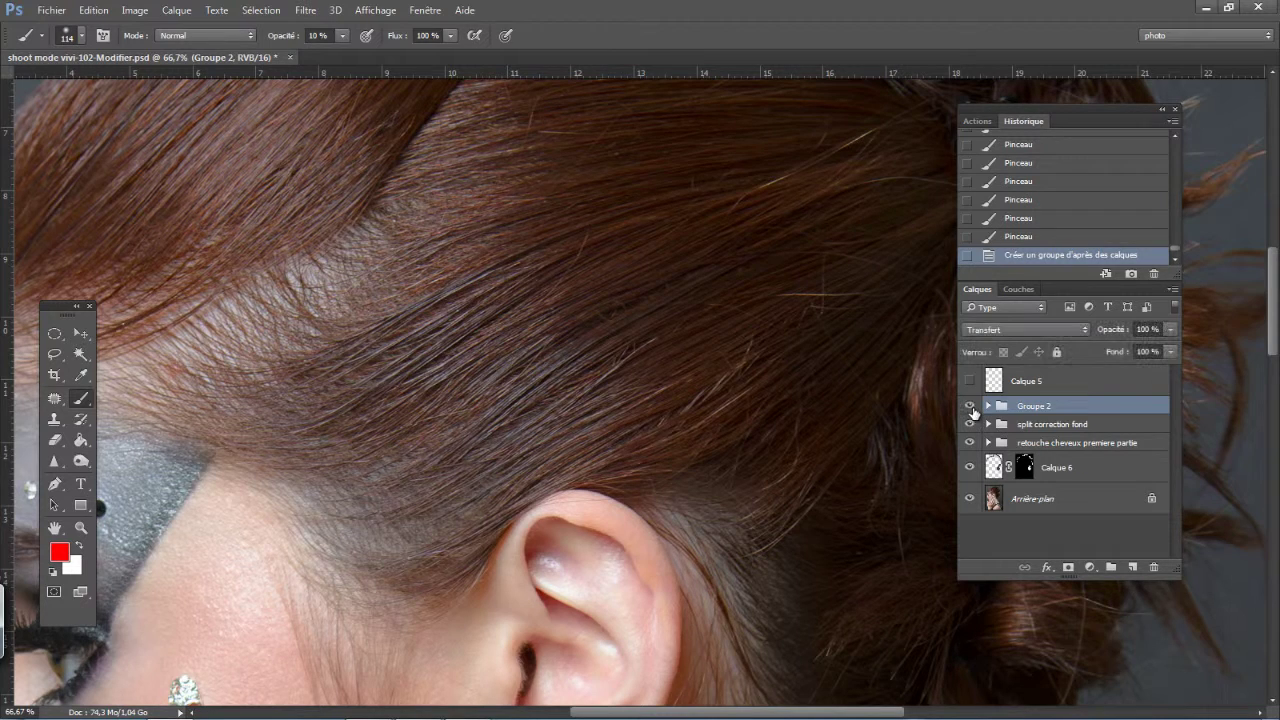
{"action": "key", "text": "ctrl+minus"}
{"action": "key", "text": "ctrl+minus"}
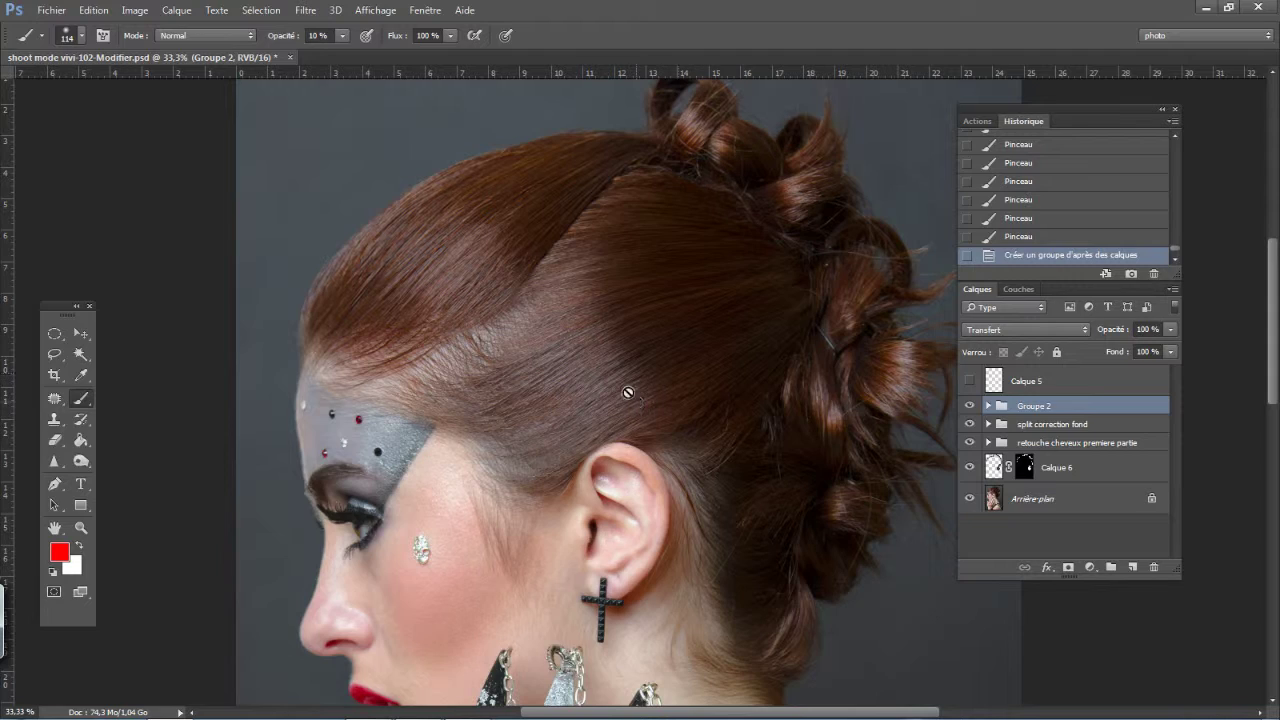
{"action": "scroll", "coordinate": [720, 316], "scroll_direction": "up", "scroll_amount": 2}
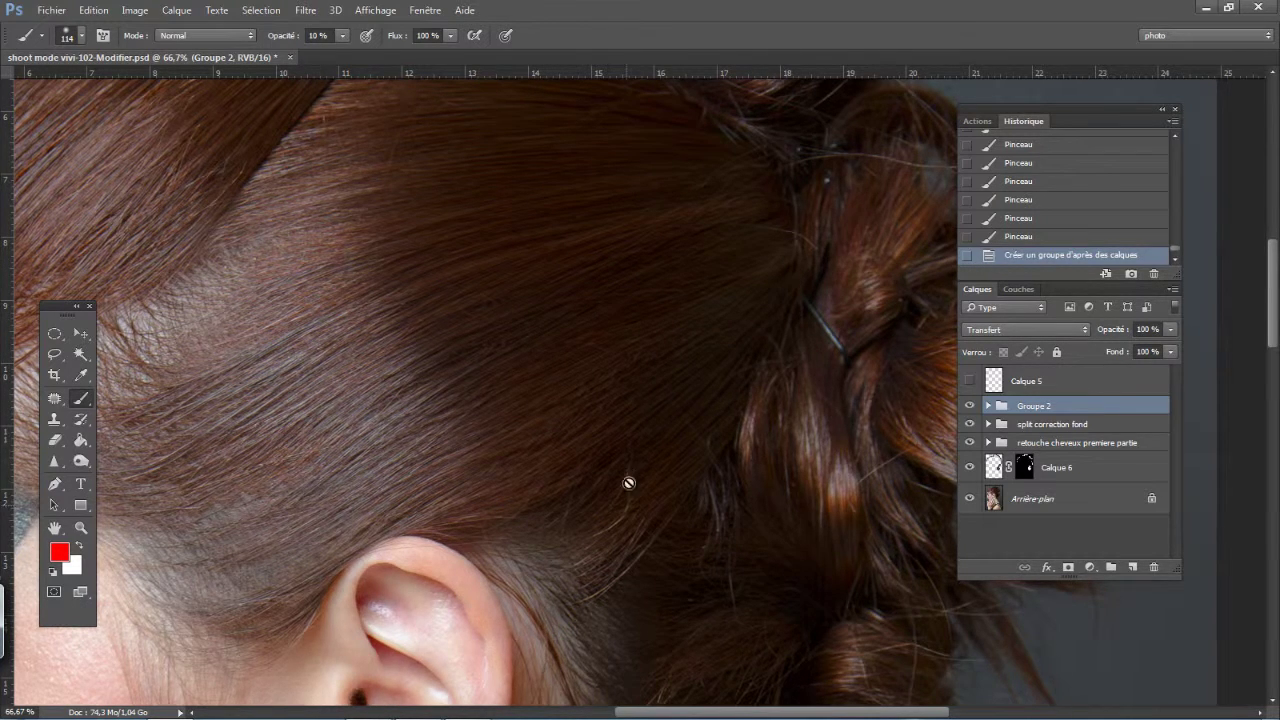
Merge all visible layers into a new layer above Groupe 2, duplicate it, hide the duplicate and select the merged original
{"action": "key", "text": "ctrl+0"}
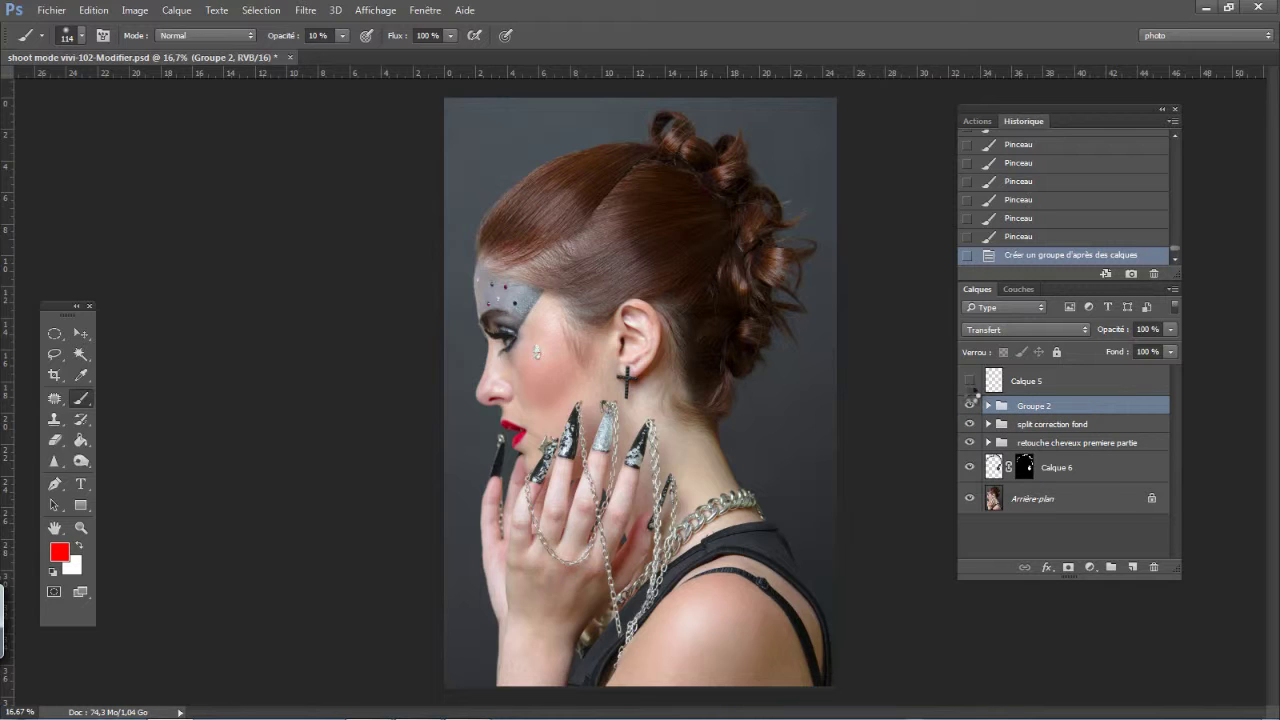
{"action": "key", "text": "ctrl+shift+alt+e"}
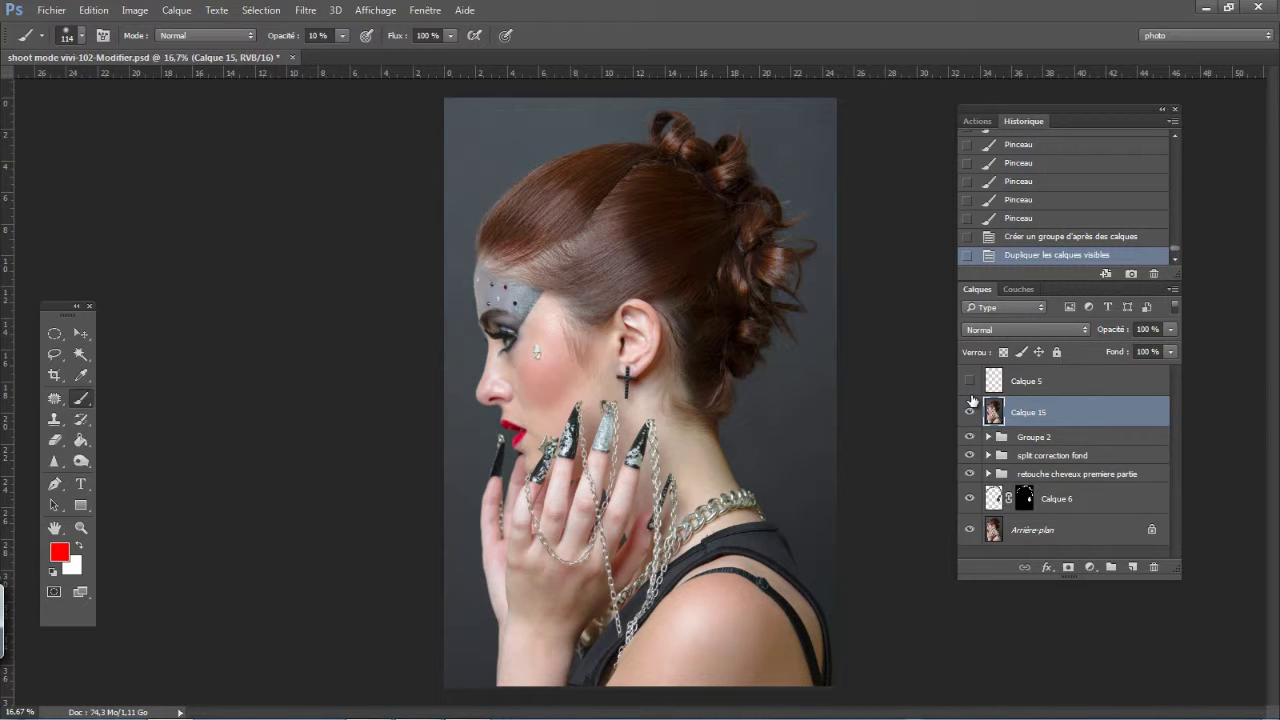
{"action": "key", "text": "ctrl+j"}
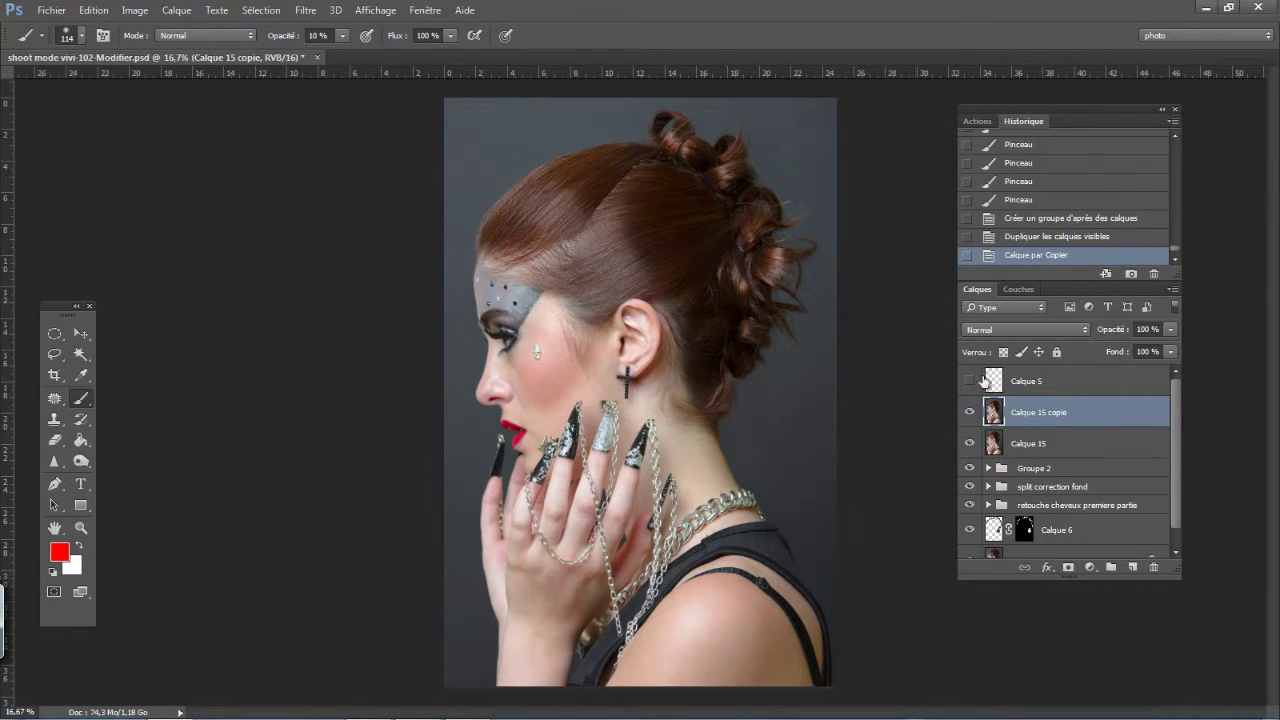
{"action": "left_click", "coordinate": [982, 443]}
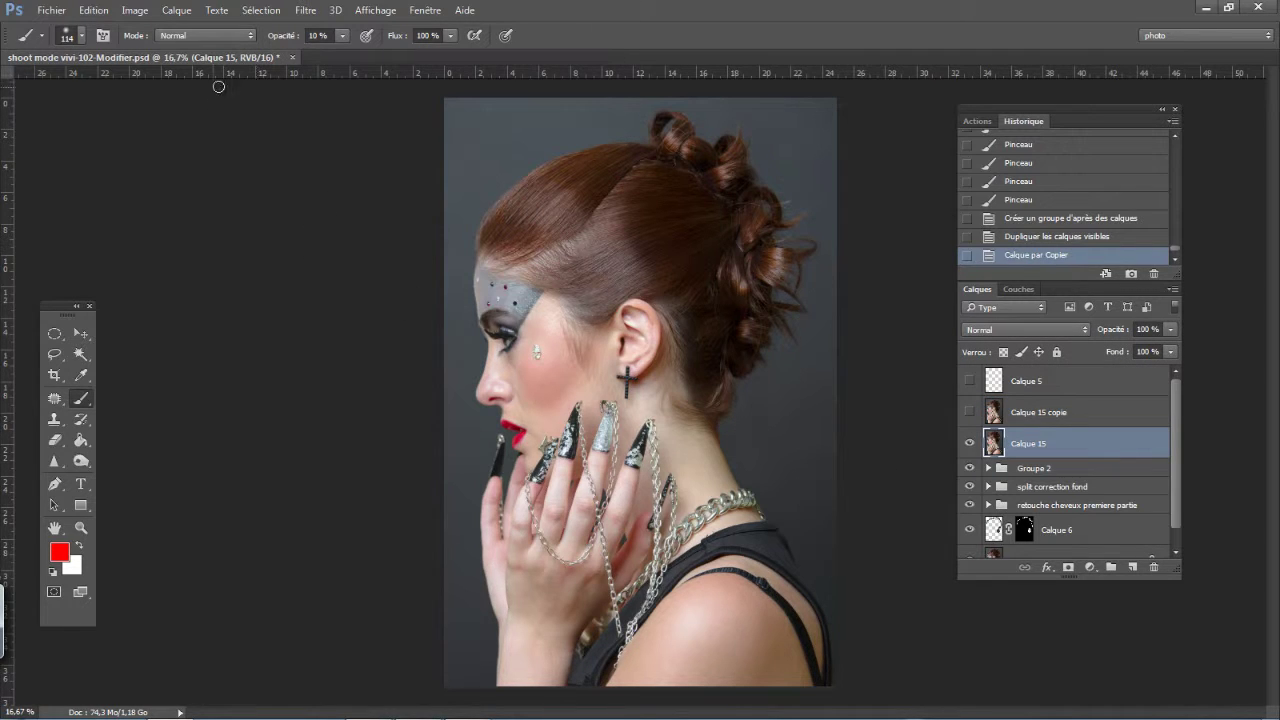
Apply a Gaussian blur (Flou gaussien) with a 15 px radius to Calque 15, judging the radius on the hair
{"action": "left_click", "coordinate": [297, 17]}
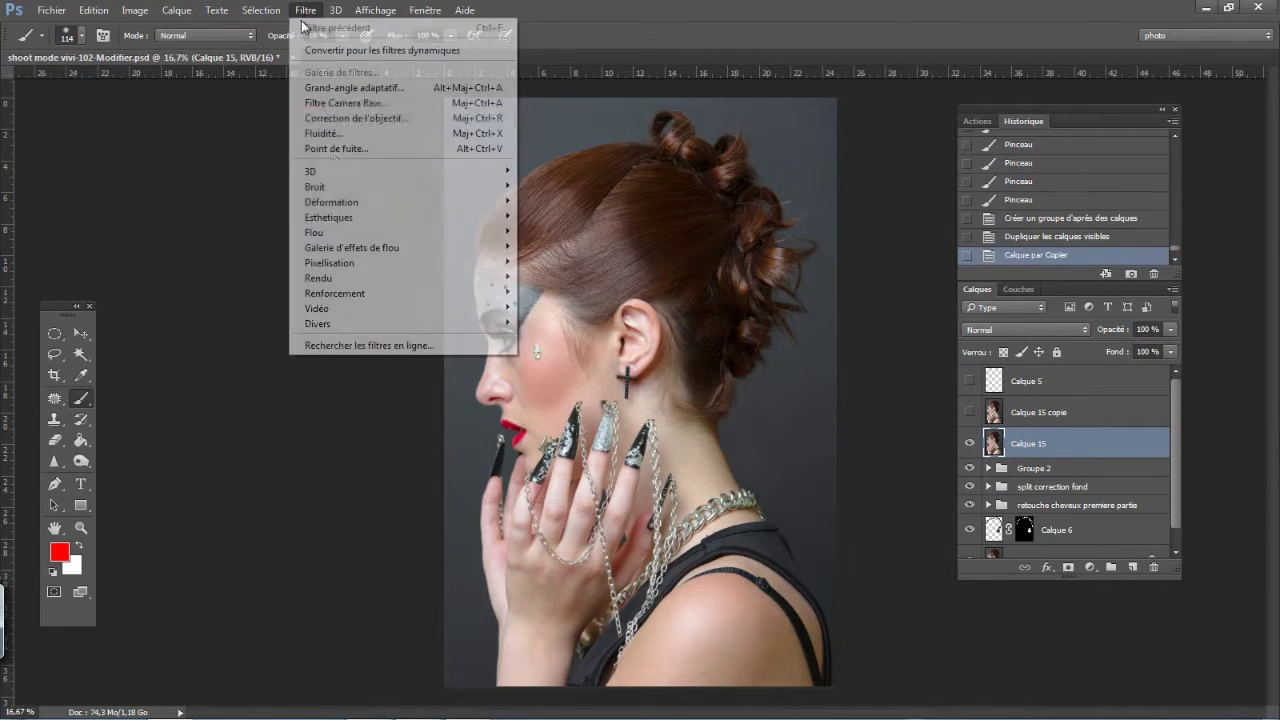
{"action": "mouse_move", "coordinate": [343, 233]}
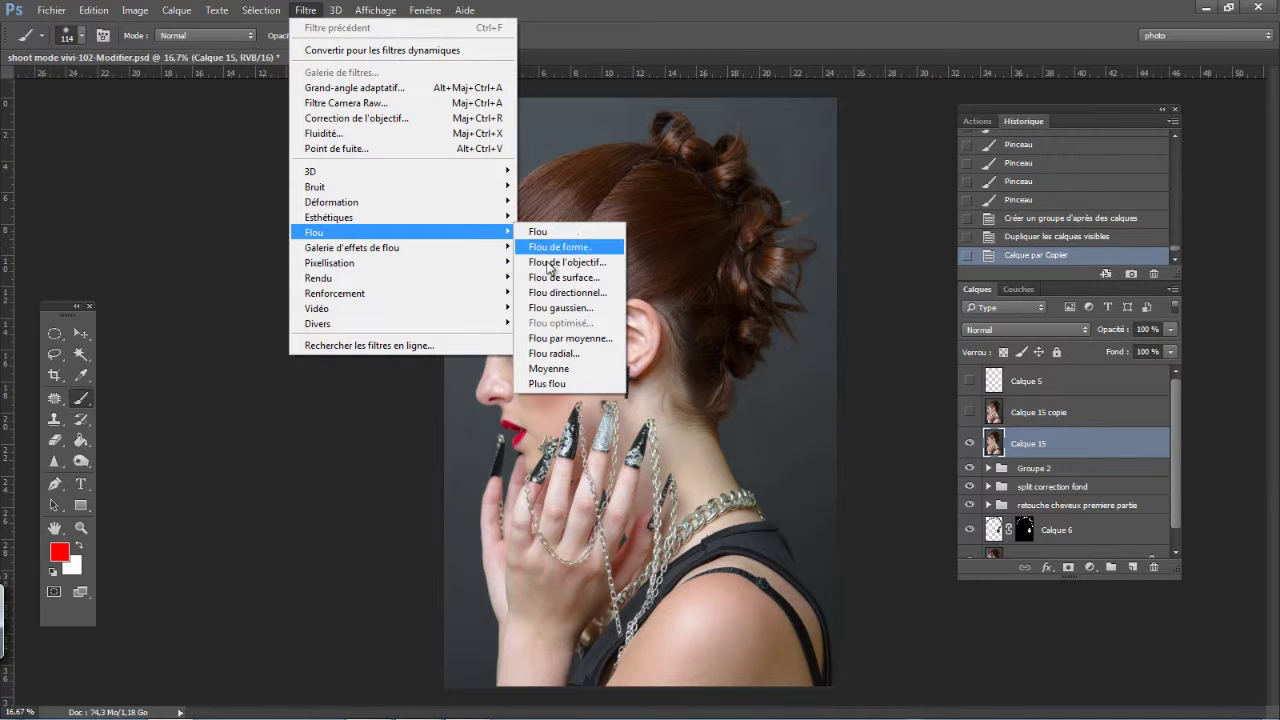
{"action": "left_click", "coordinate": [558, 308]}
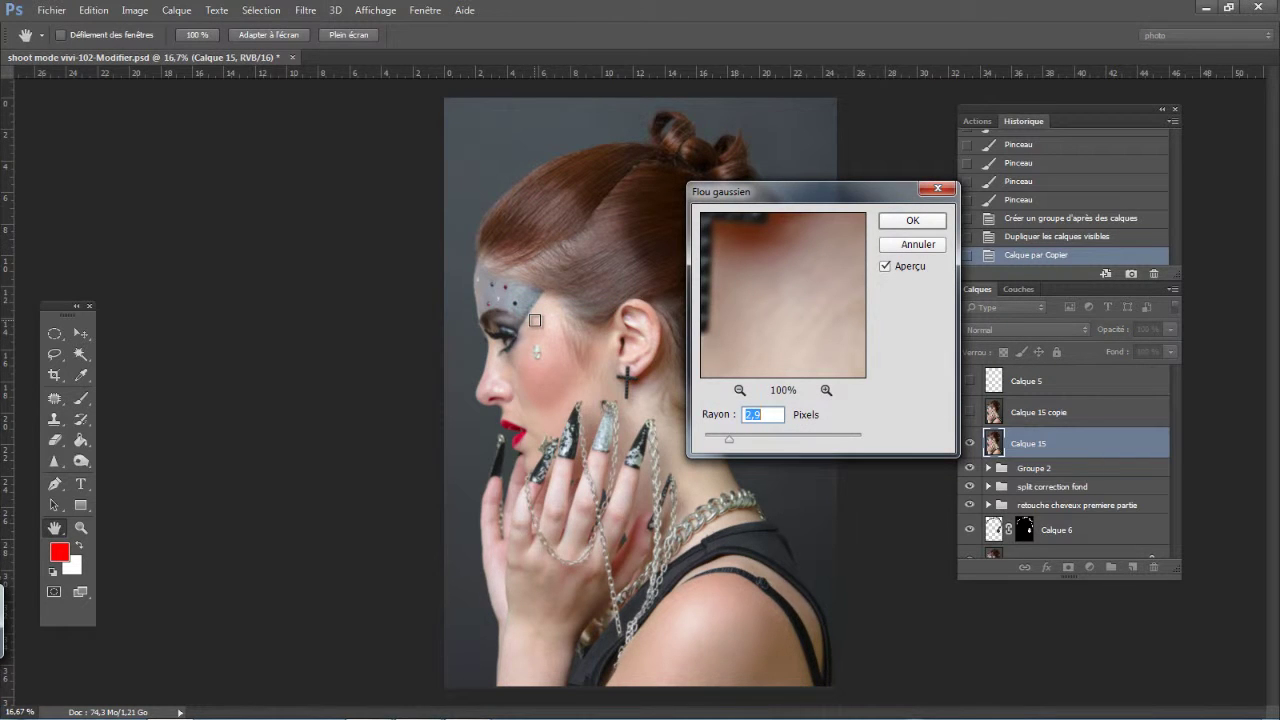
{"action": "left_click", "coordinate": [535, 320], "text": "ctrl"}
{"action": "left_click", "coordinate": [535, 320], "text": "ctrl"}
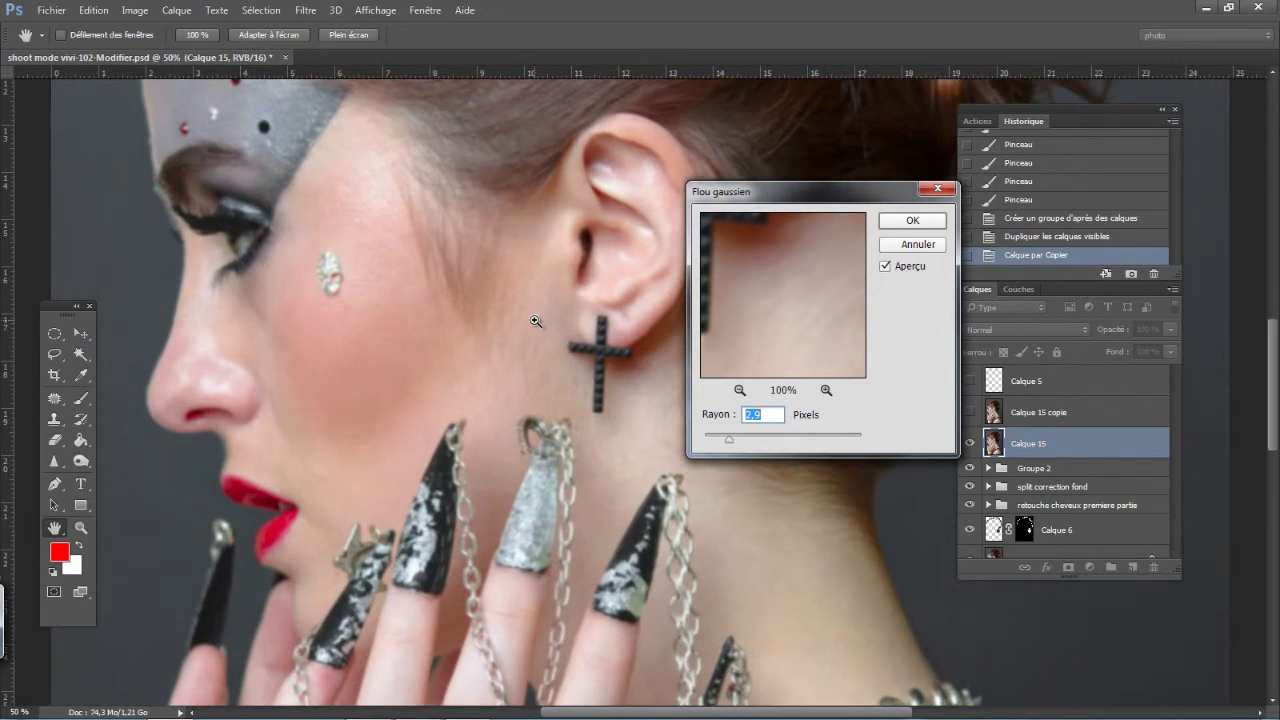
{"action": "left_click", "coordinate": [535, 320], "text": "ctrl"}
{"action": "left_click", "coordinate": [535, 320], "text": "ctrl"}
{"action": "scroll", "coordinate": [428, 443], "scroll_direction": "up", "scroll_amount": 6}
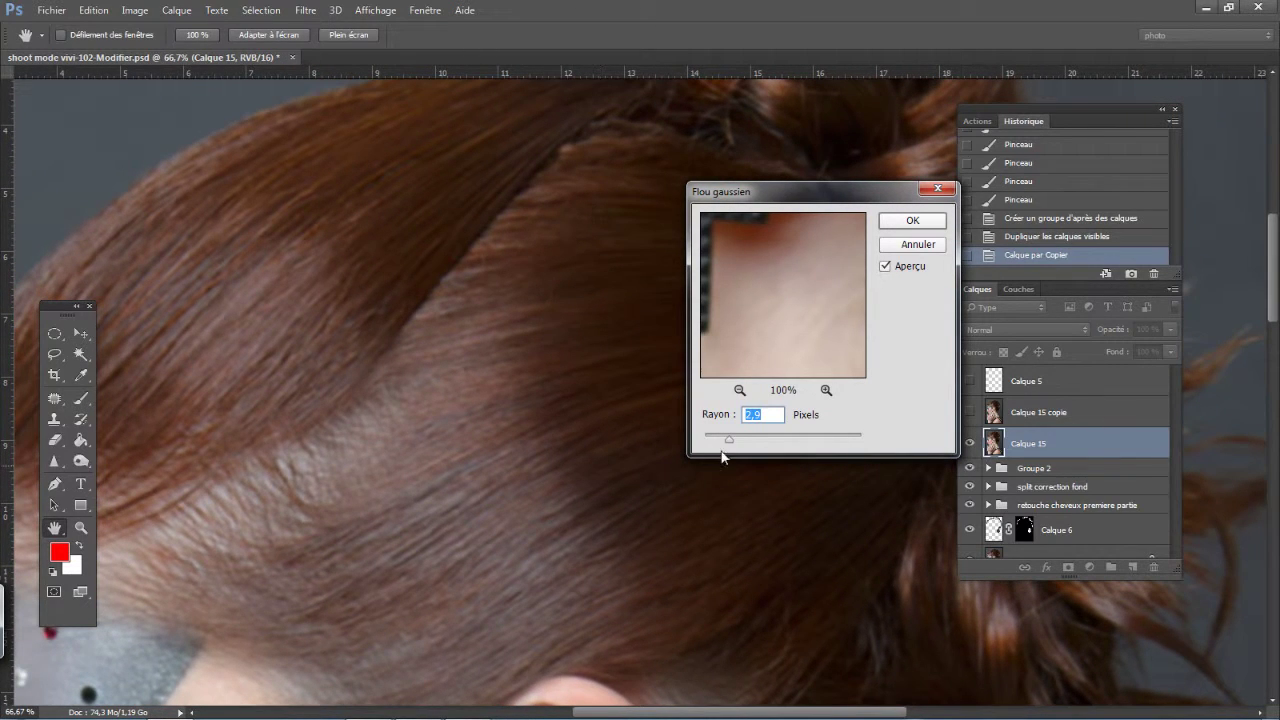
{"action": "left_click_drag", "start_coordinate": [729, 444], "coordinate": [769, 440]}
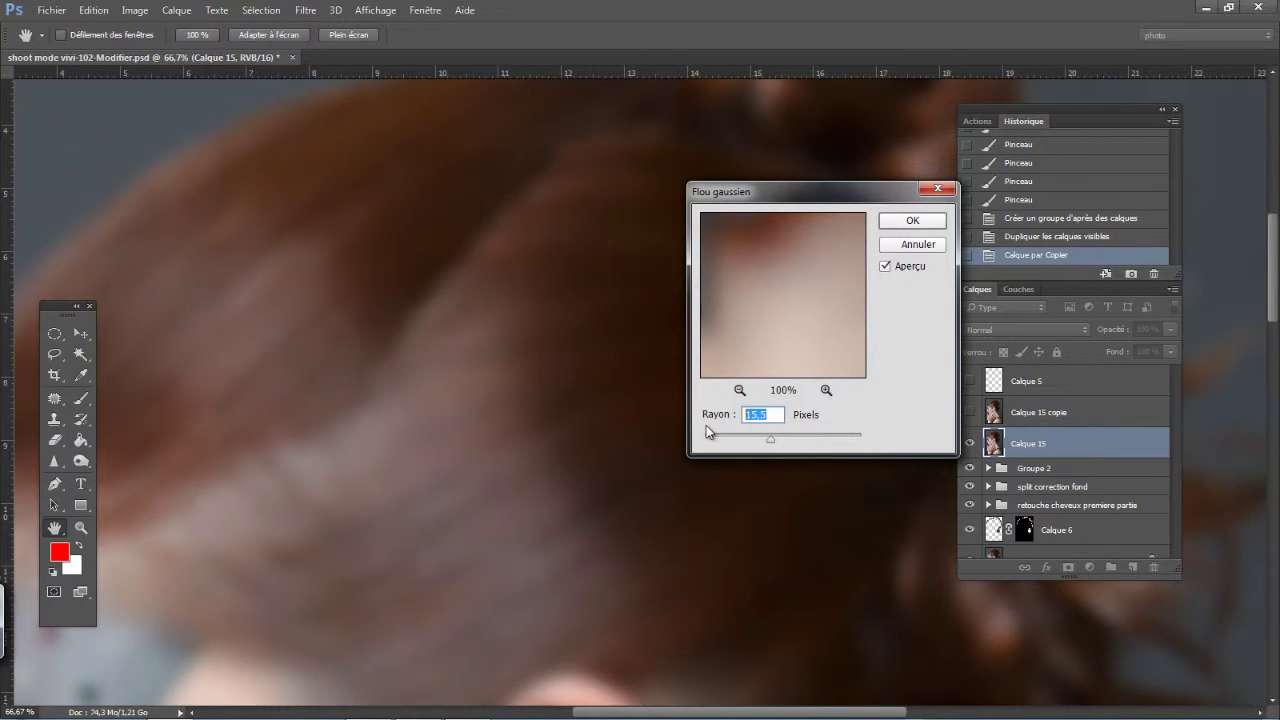
{"action": "type", "text": "15"}
{"action": "key", "text": "Return"}
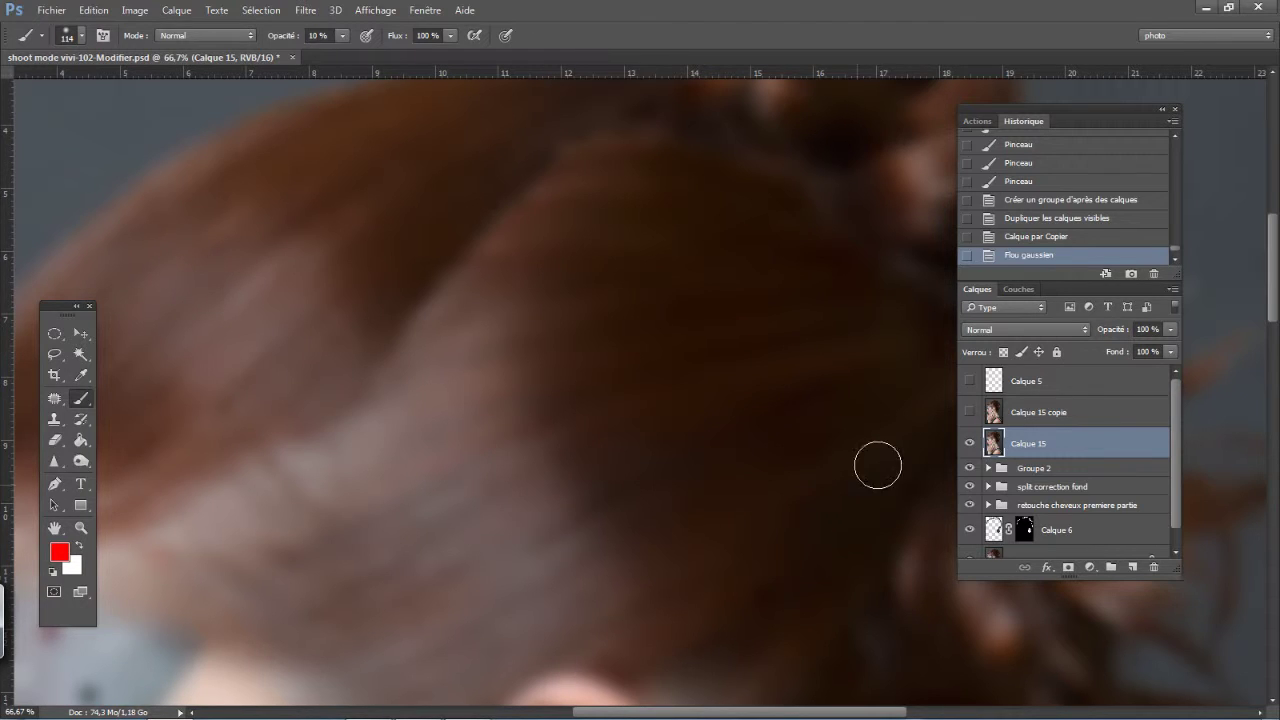
Show Calque 15 copie and apply Calque 15 to it as an image, inverted, with Addition, 100% opacity, scale 2 and offset 0
{"action": "left_click", "coordinate": [969, 412]}
{"action": "left_click", "coordinate": [1040, 412]}
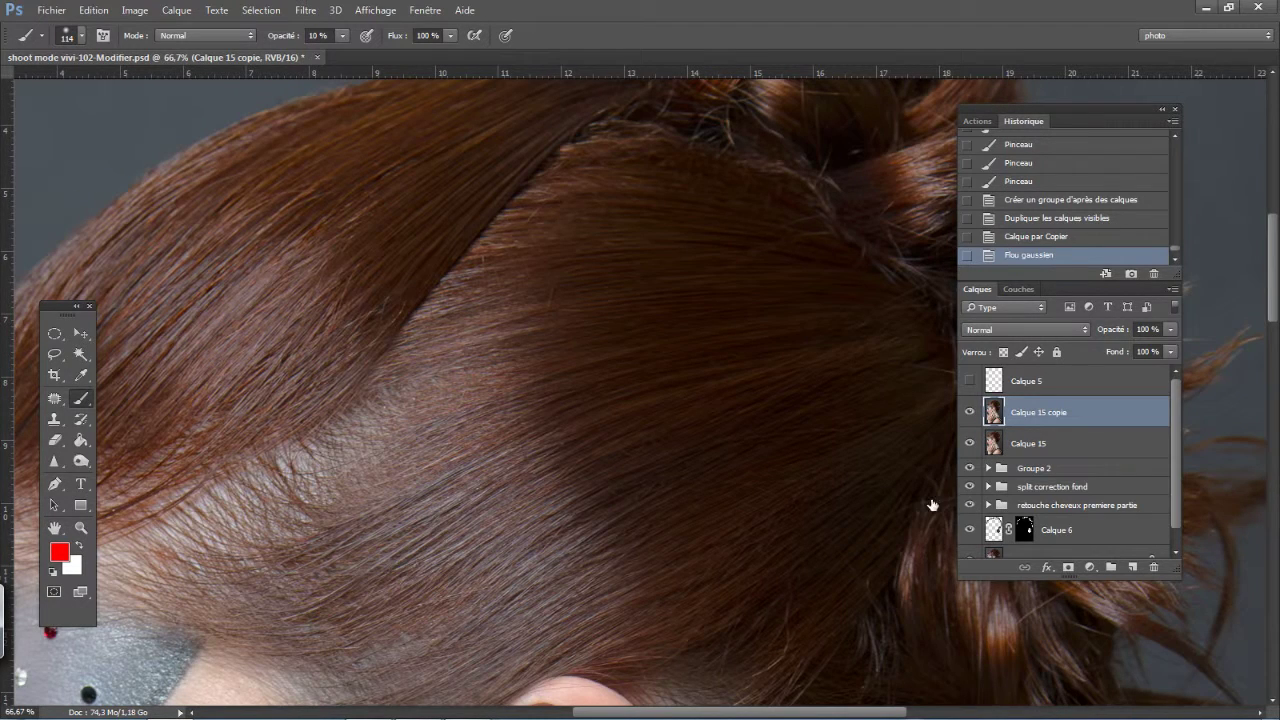
{"action": "left_click", "coordinate": [135, 10]}
{"action": "left_click", "coordinate": [172, 241]}
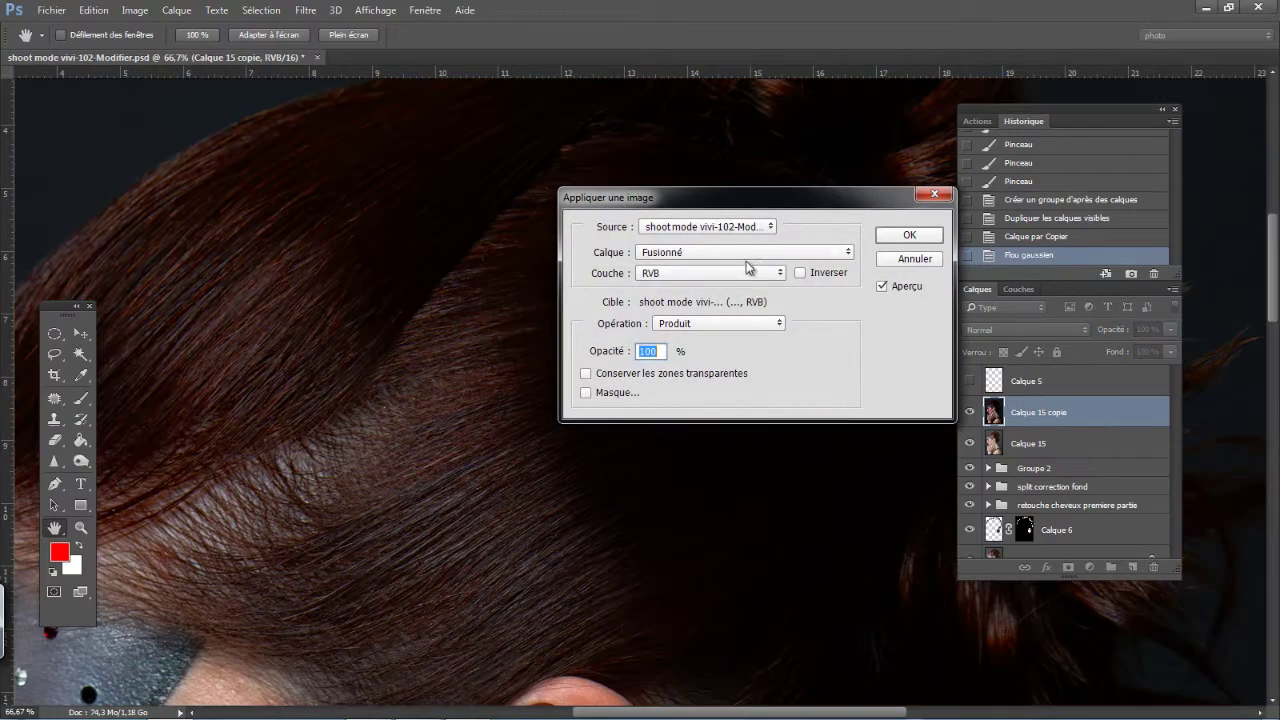
{"action": "left_click", "coordinate": [745, 254]}
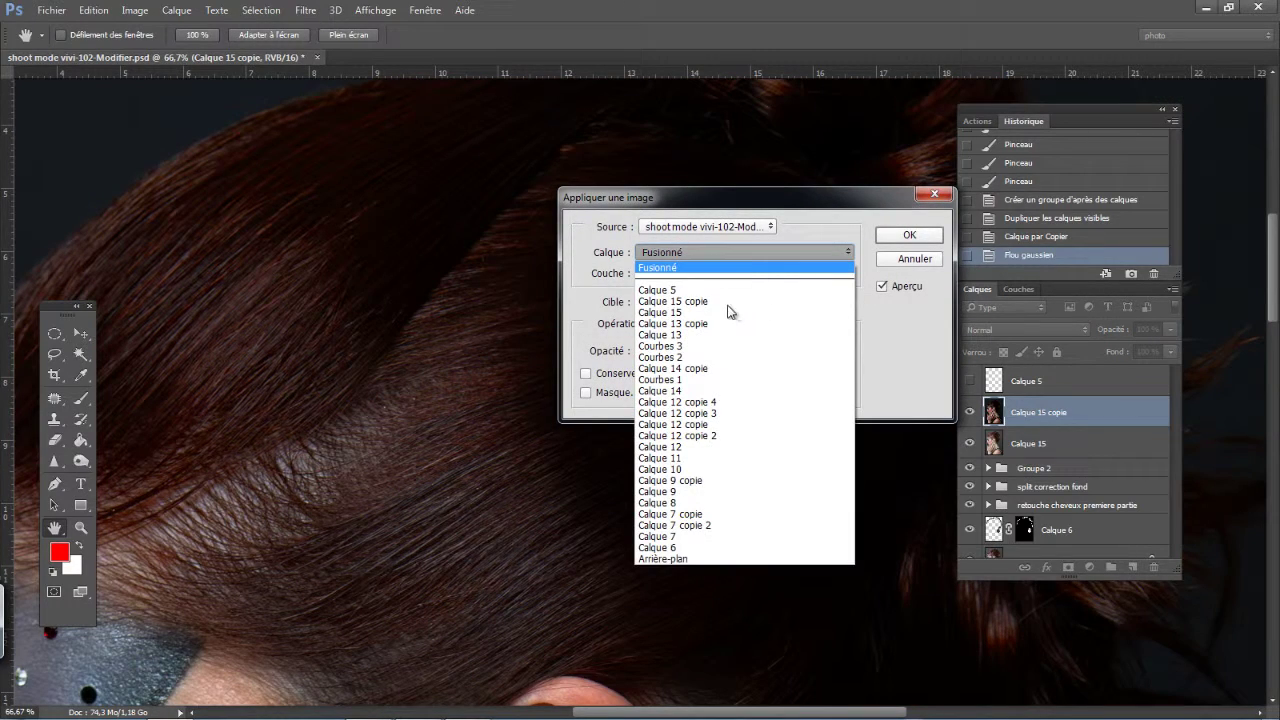
{"action": "left_click", "coordinate": [729, 312]}
{"action": "left_click", "coordinate": [800, 272]}
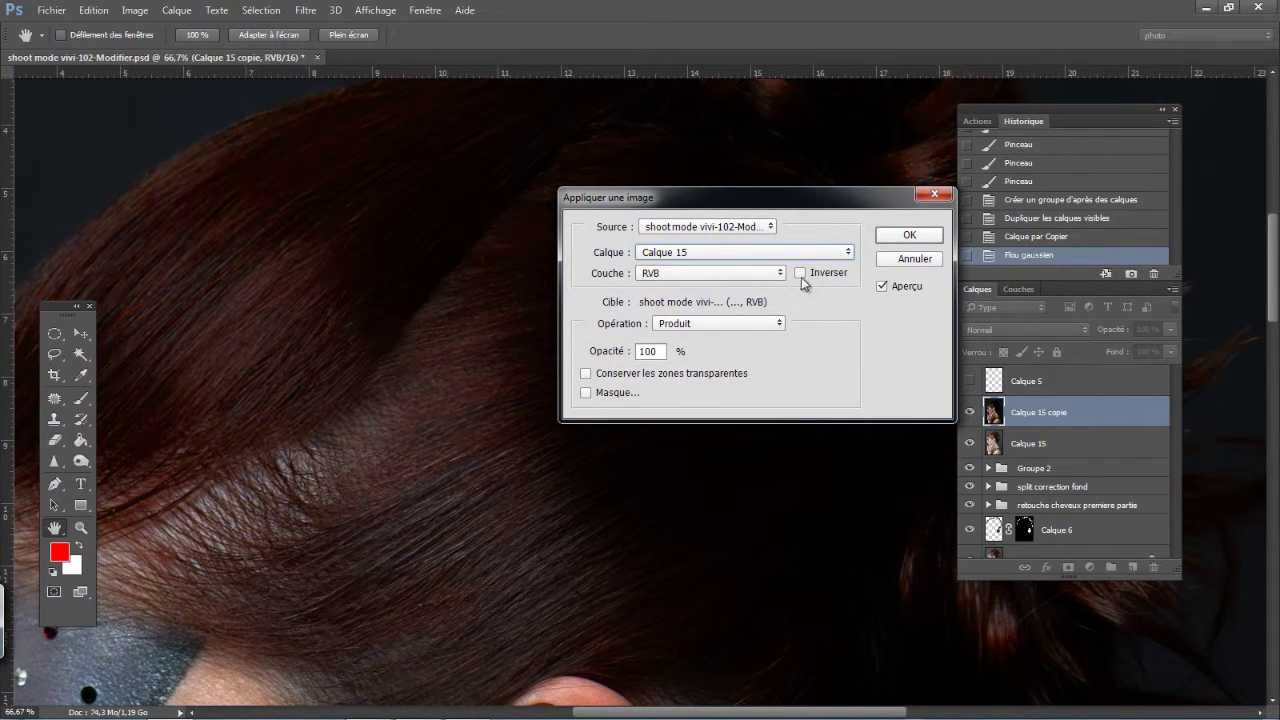
{"action": "left_click", "coordinate": [726, 323]}
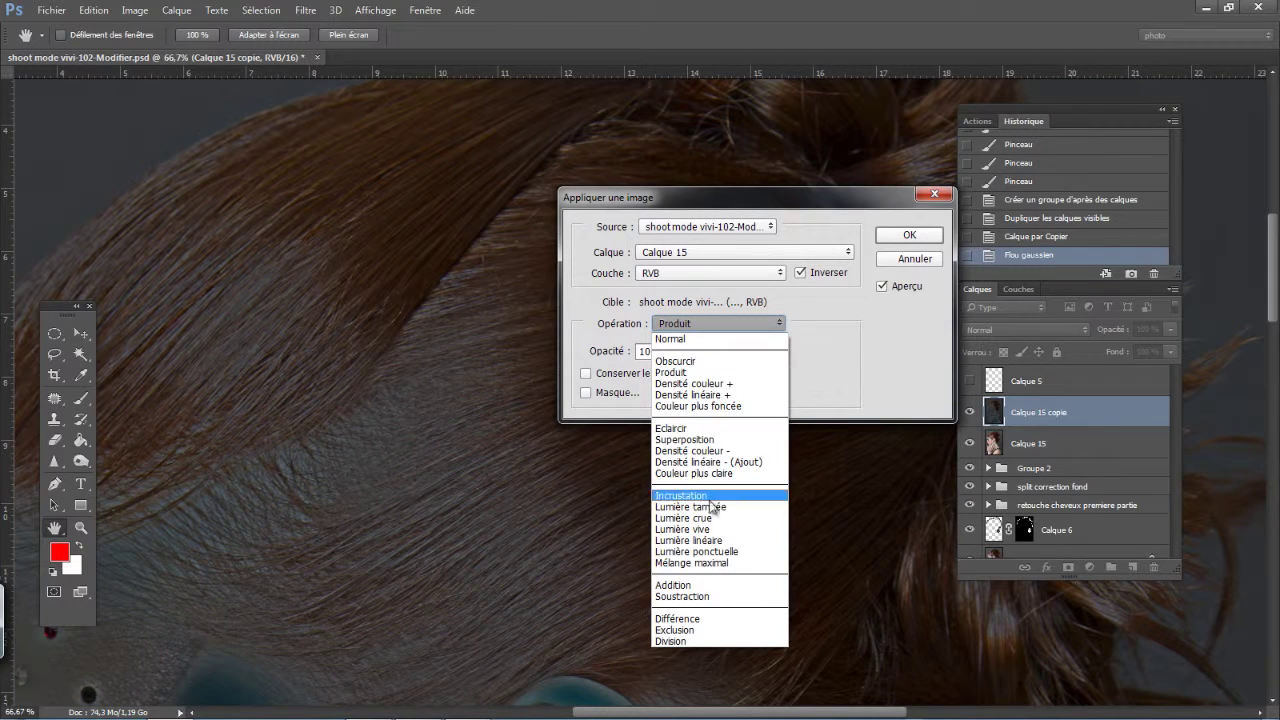
{"action": "left_click", "coordinate": [716, 586]}
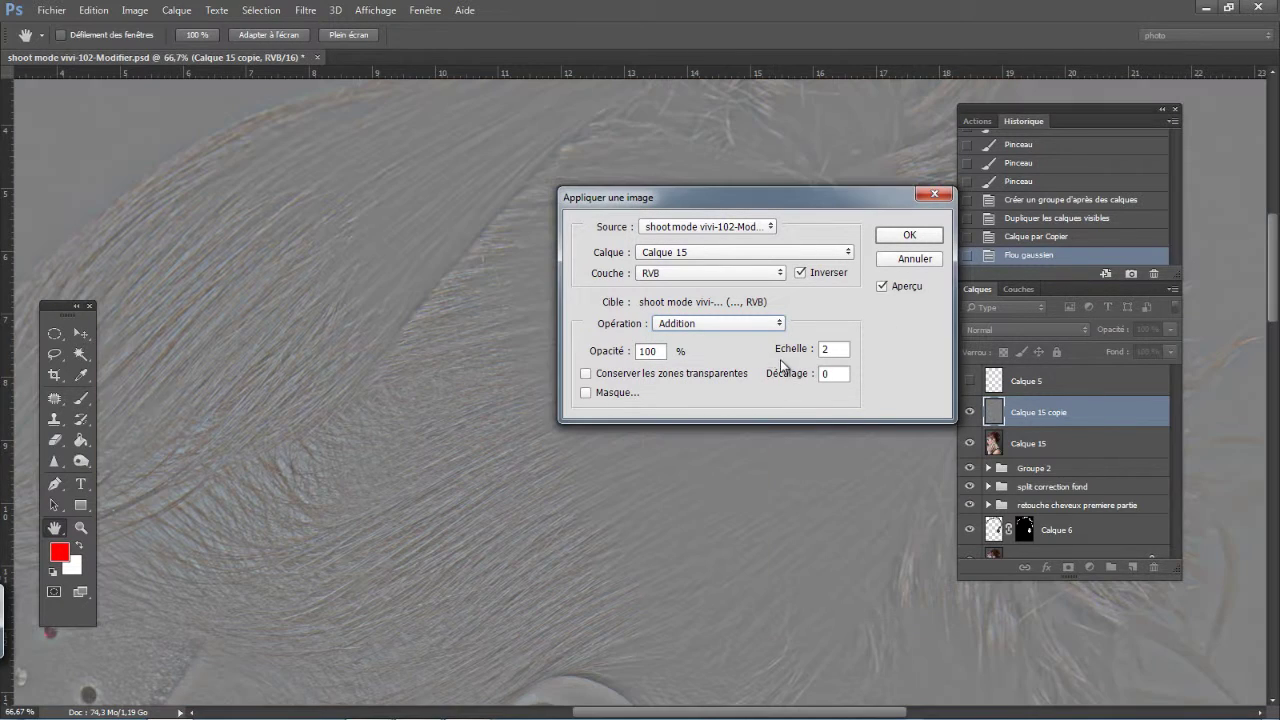
{"action": "left_click", "coordinate": [908, 235]}
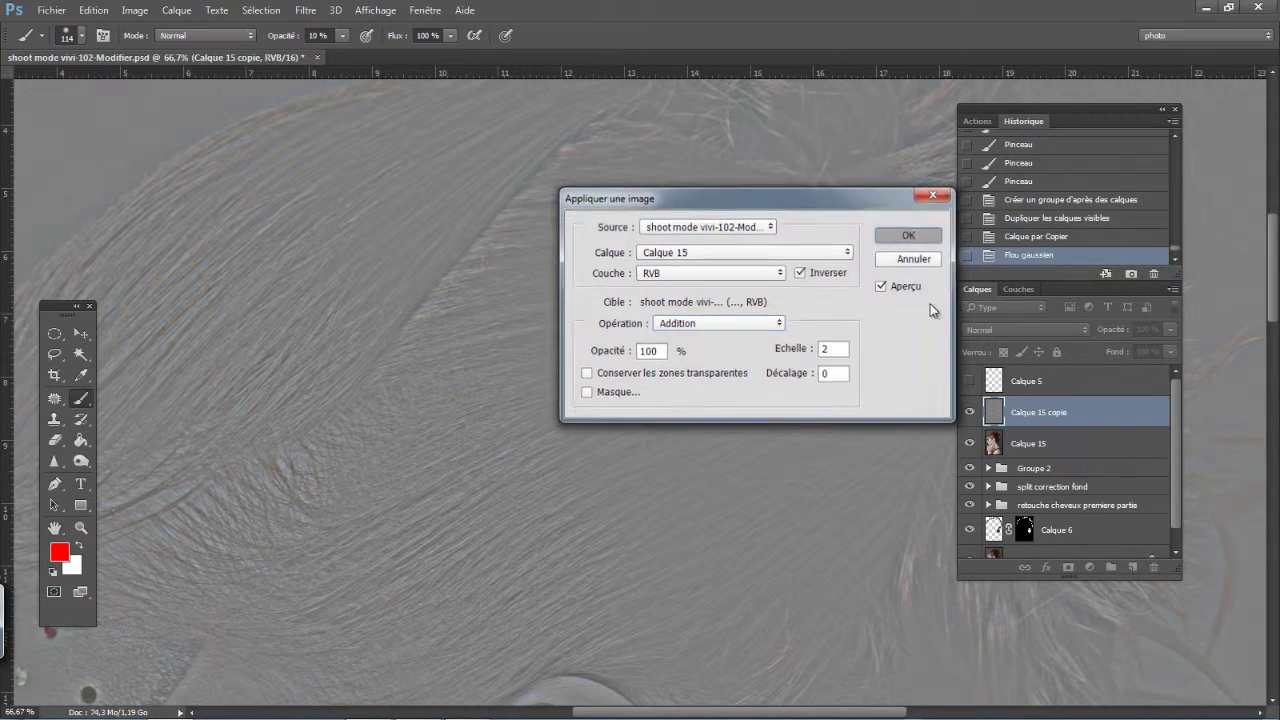
Set Calque 15 copie to the Lumière linéaire blend mode and group it with Calque 15
{"action": "key", "text": "b"}
{"action": "left_click", "coordinate": [1023, 329]}
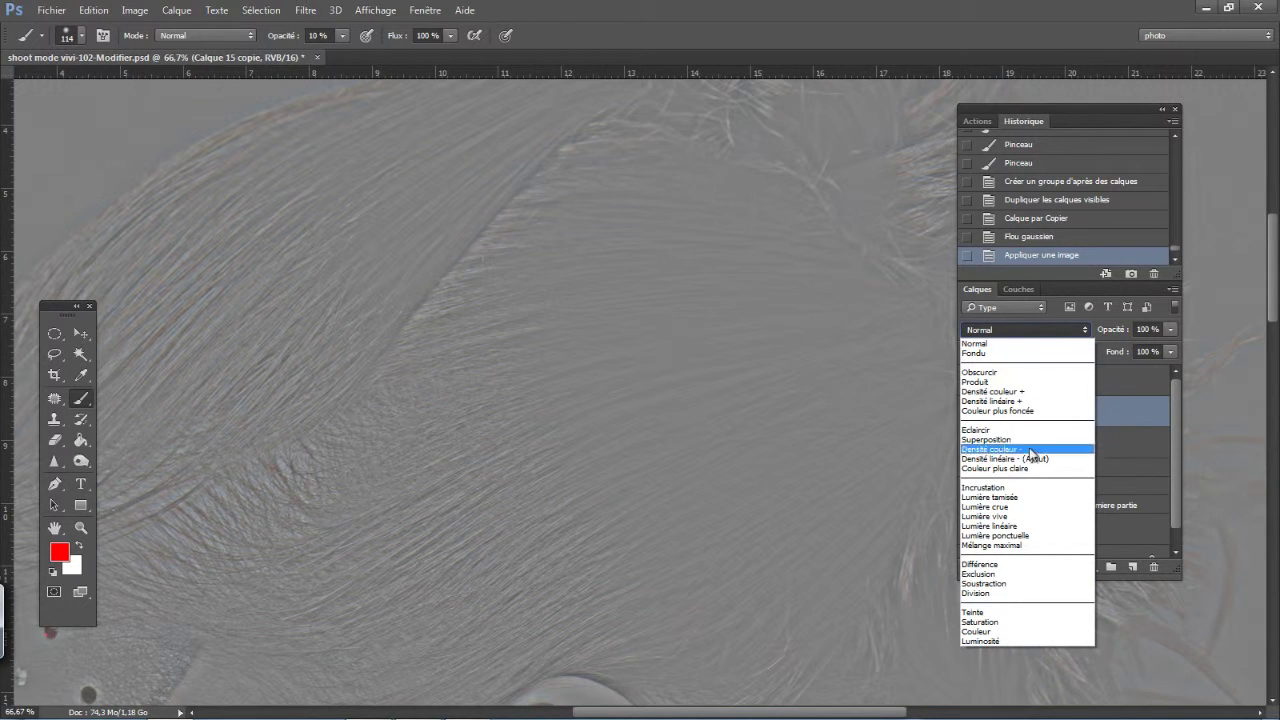
{"action": "left_click", "coordinate": [1028, 527]}
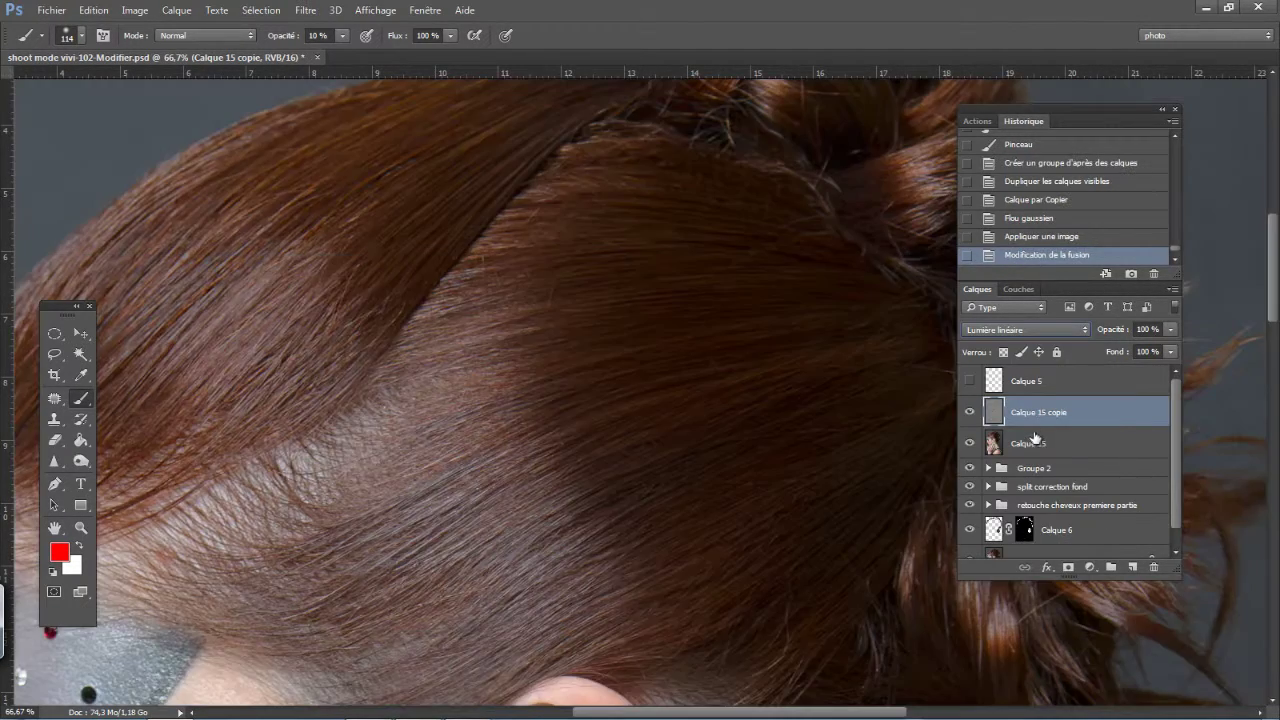
{"action": "left_click", "coordinate": [1040, 447], "text": "shift"}
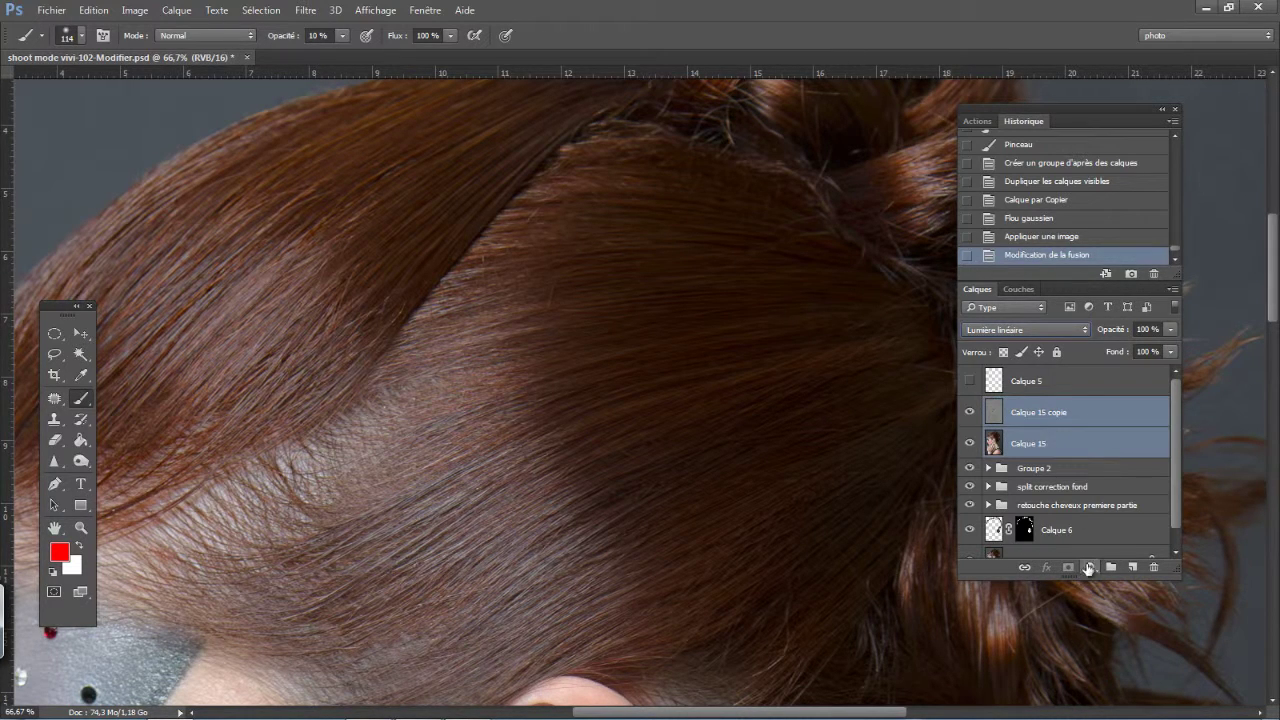
{"action": "key", "text": "ctrl+g"}
Duplicate the blurred Calque 15 and clip the duplicate to it with a clipping mask
{"action": "left_click", "coordinate": [1041, 464]}
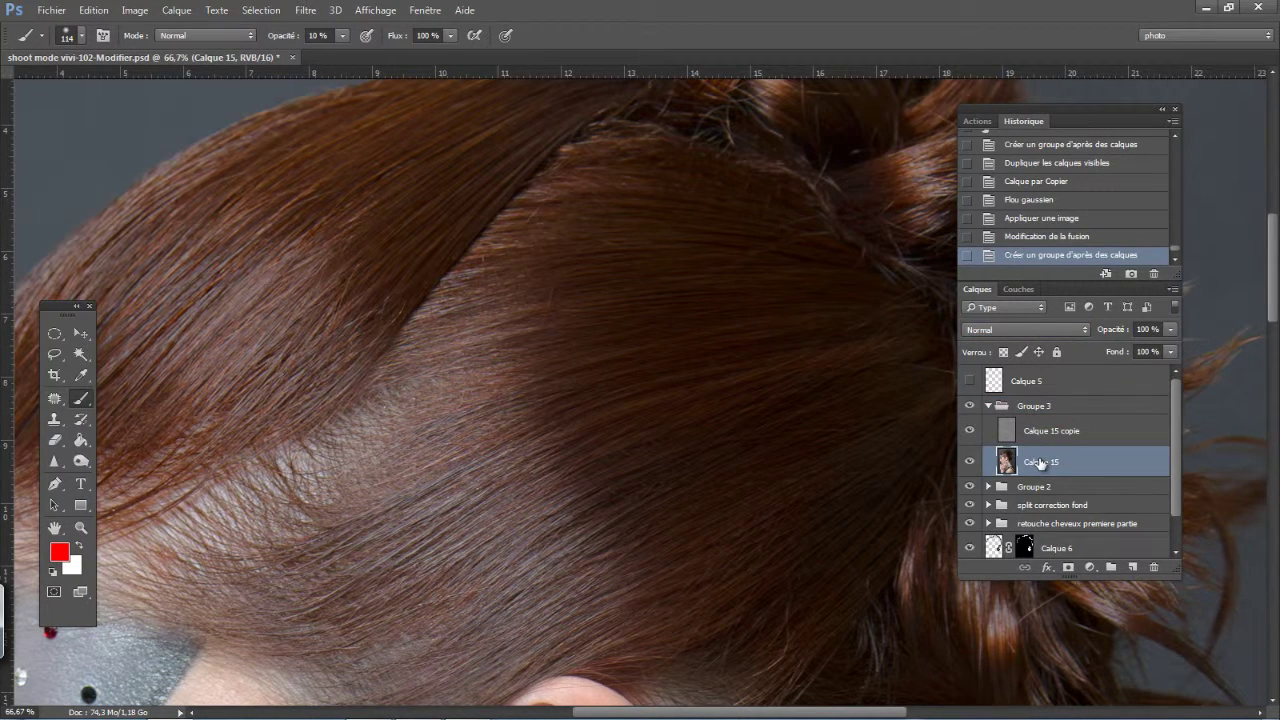
{"action": "key", "text": "ctrl+j"}
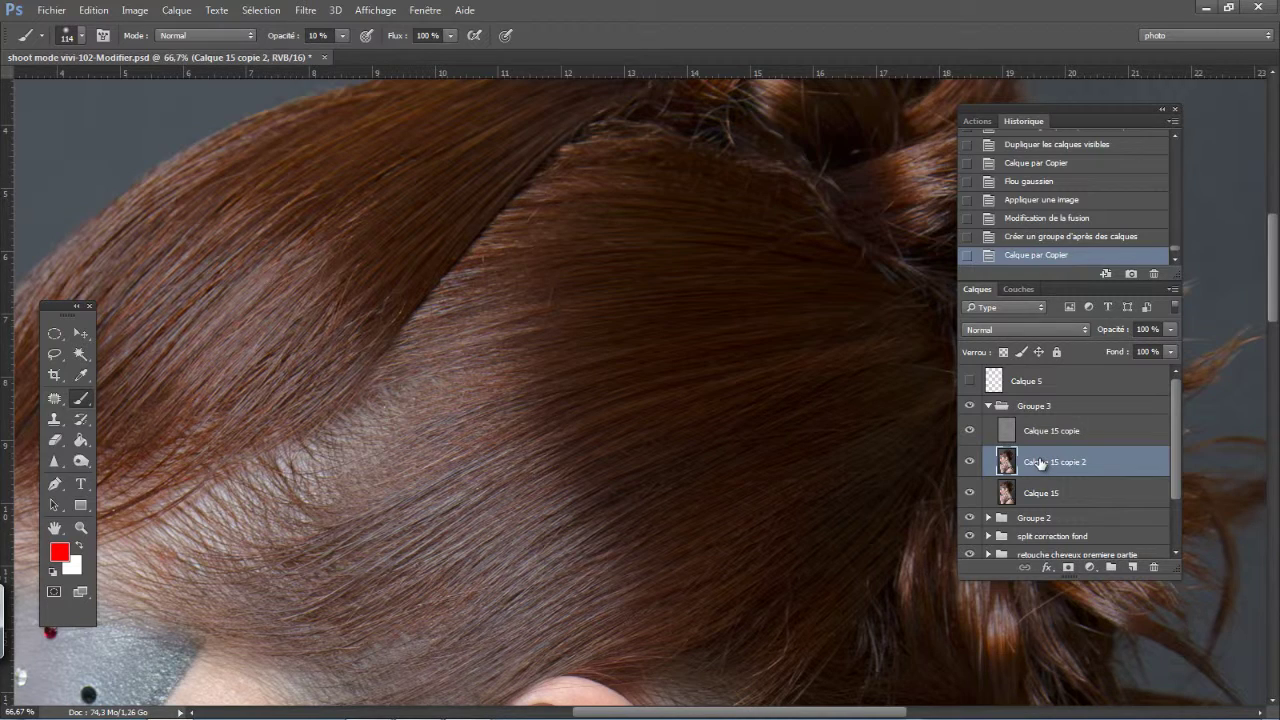
{"action": "left_click", "coordinate": [1046, 488], "text": "alt"}
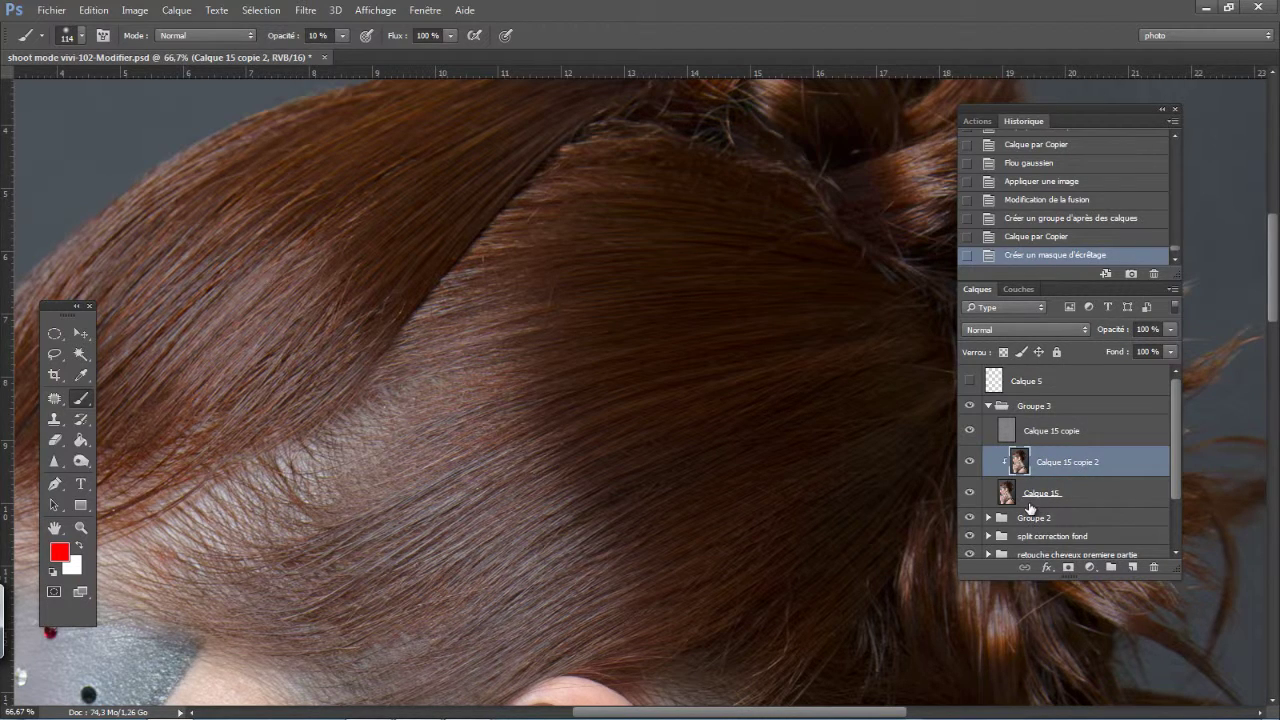
Set up the Mixer Brush (Pinceau mélangeur) with a 376 px soft tip, 30% wetness (Hum.) and 18% Flux
{"action": "key", "text": "ctrl+minus"}
{"action": "key", "text": "ctrl+minus"}
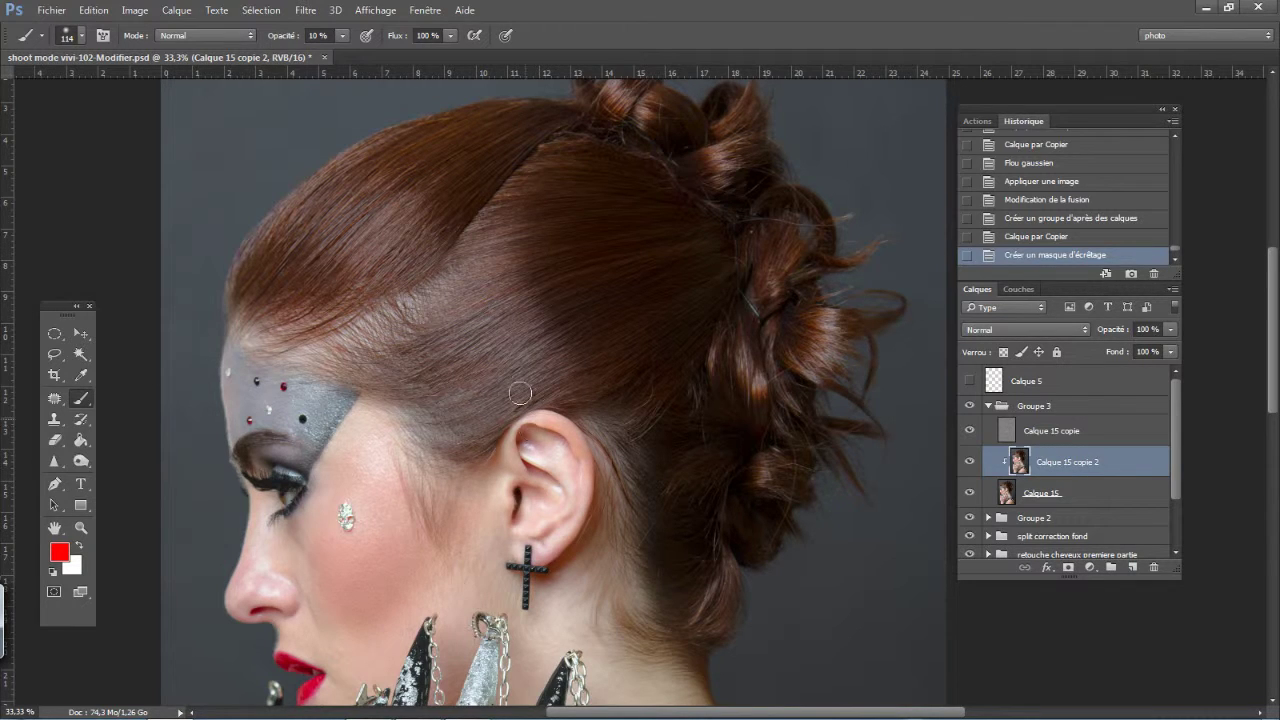
{"action": "right_click", "coordinate": [83, 404]}
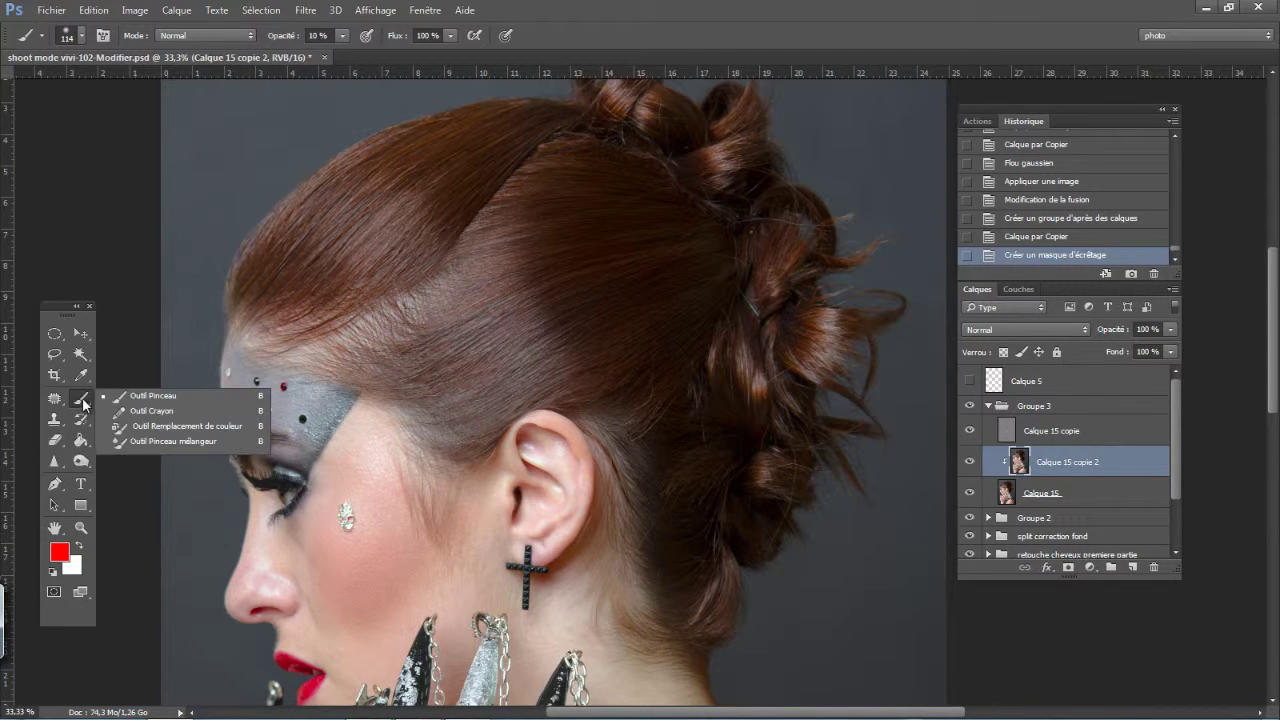
{"action": "left_click", "coordinate": [170, 441]}
{"action": "right_click", "coordinate": [446, 503]}
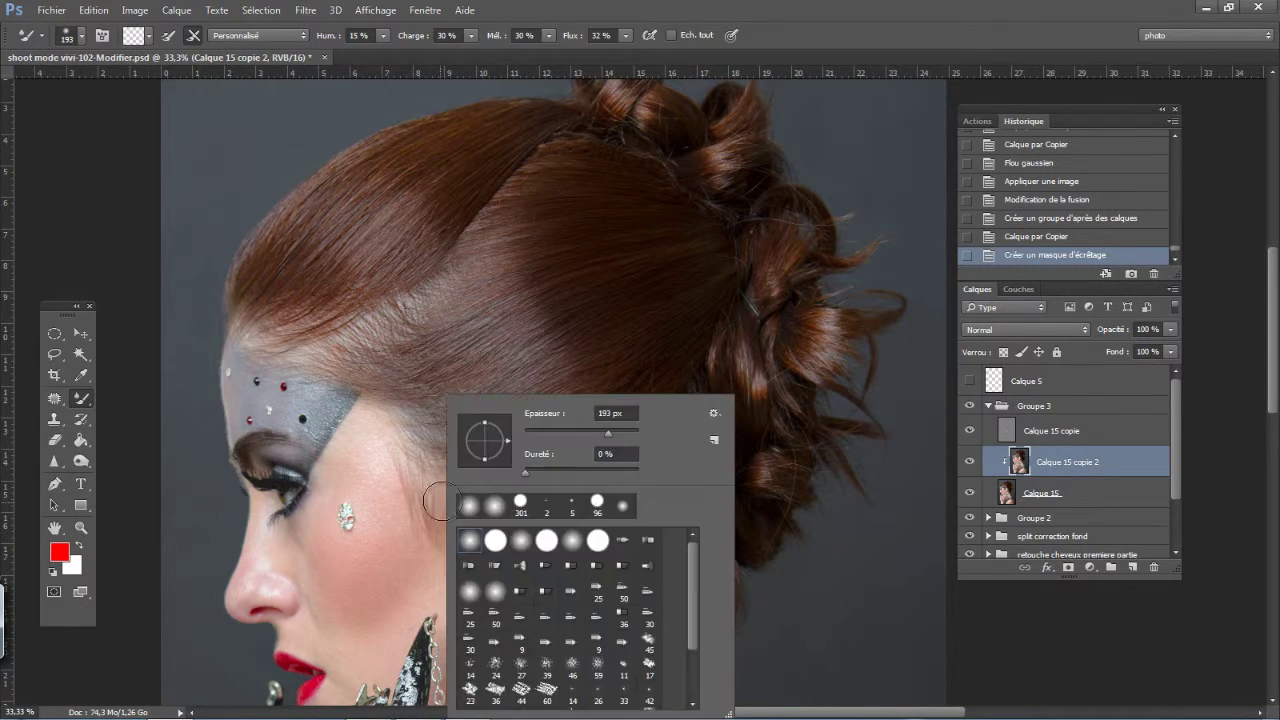
{"action": "left_click_drag", "start_coordinate": [614, 433], "coordinate": [620, 433]}
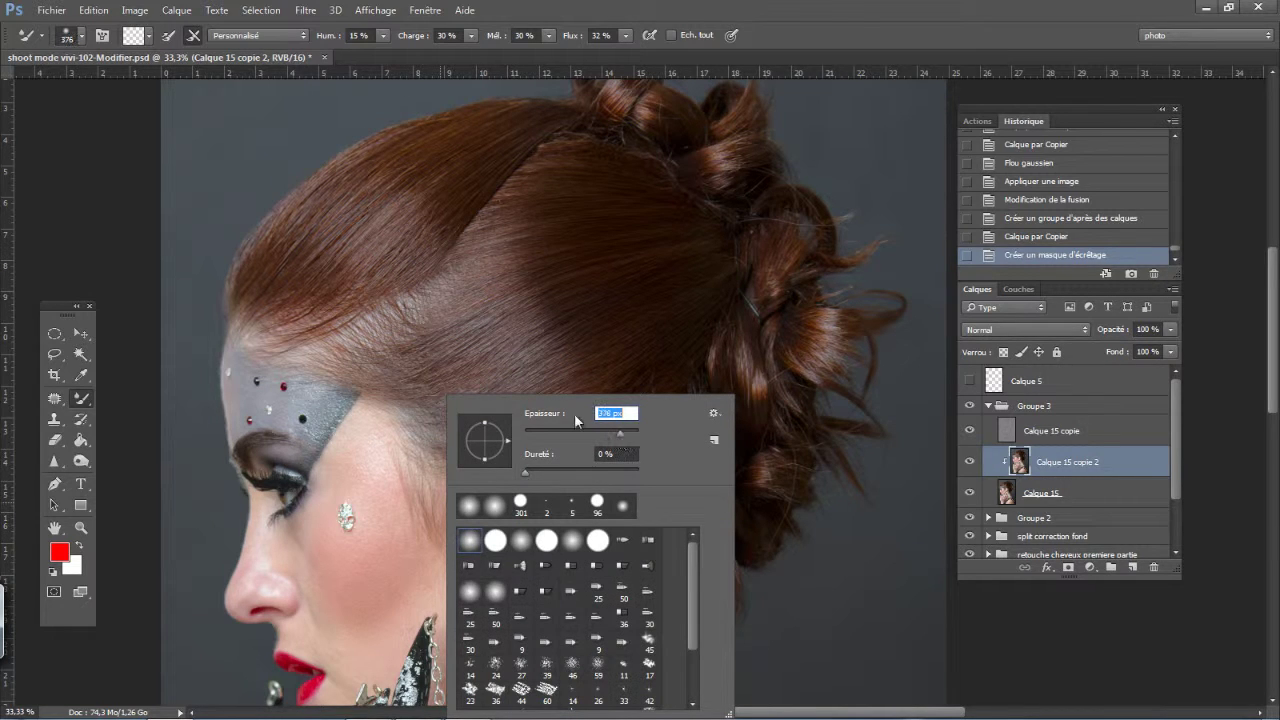
{"action": "left_click", "coordinate": [572, 38]}
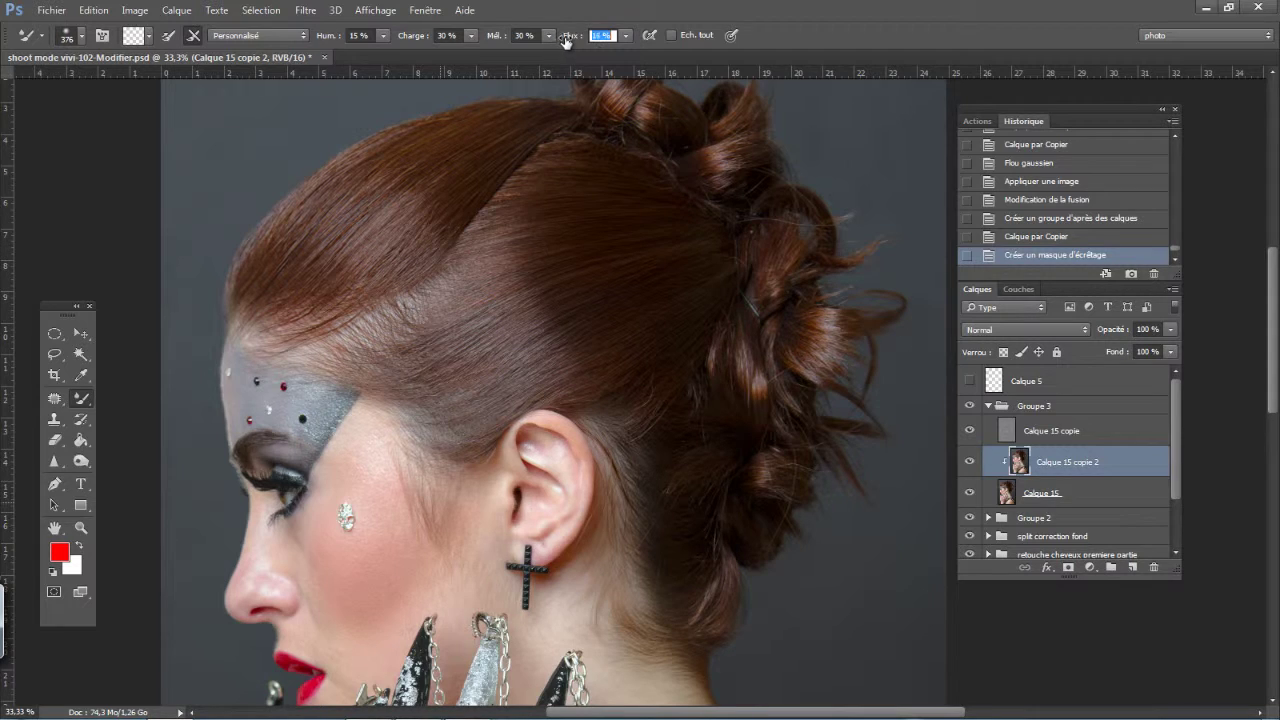
{"action": "left_click_drag", "start_coordinate": [566, 41], "coordinate": [565, 41]}
{"action": "left_click", "coordinate": [354, 36]}
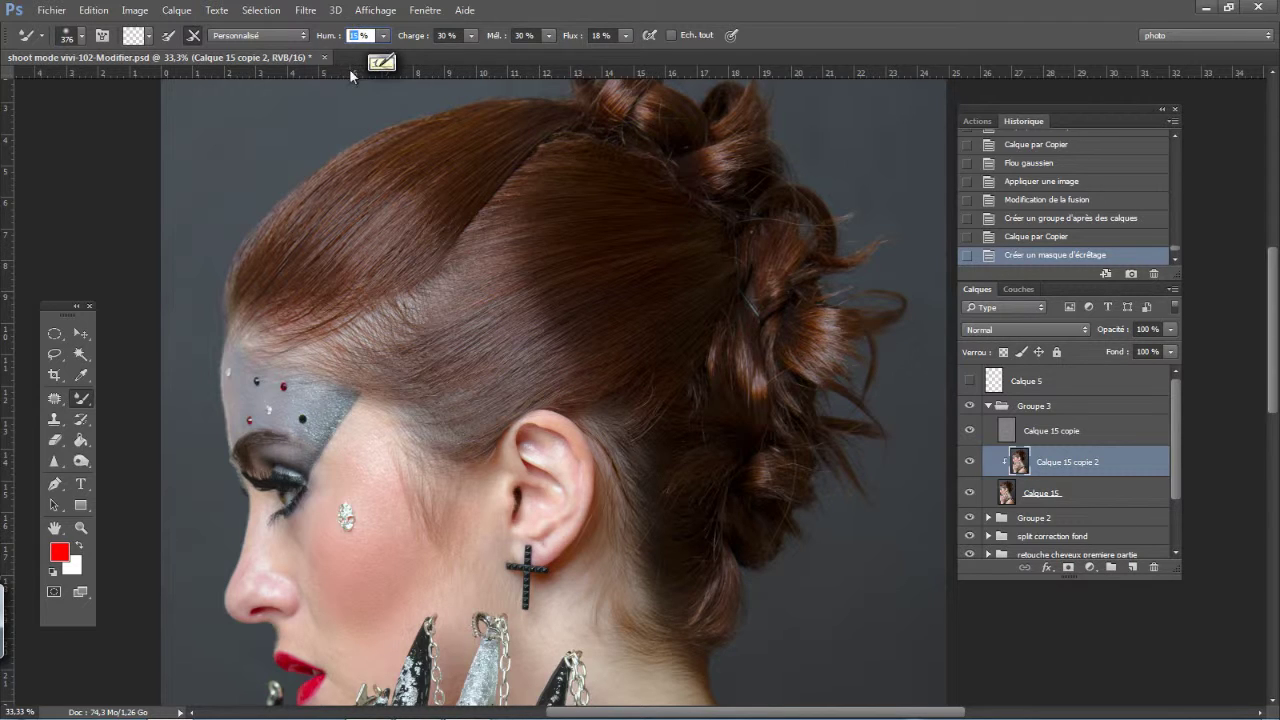
{"action": "type", "text": "30"}
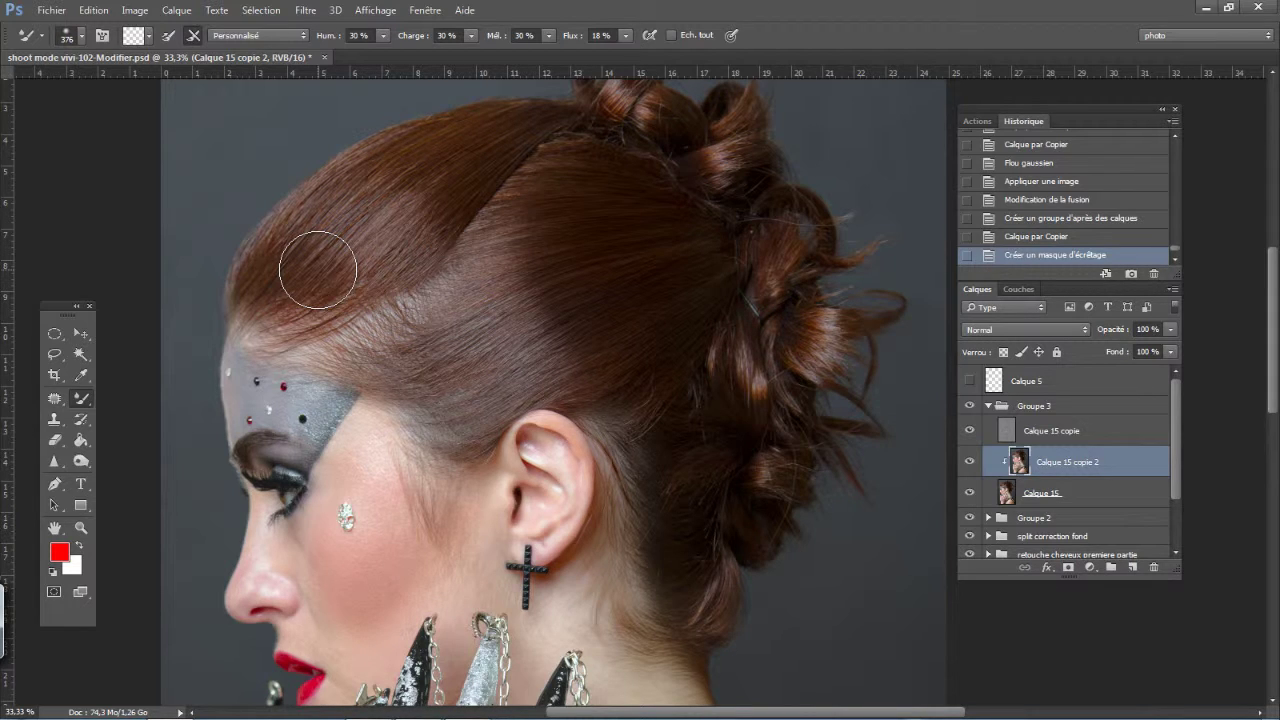
Enlarge the Mixer Brush to 466 px and blend the hair tones from the front sweep across the crown on Calque 15 copie 2
{"action": "right_click", "coordinate": [458, 372]}
{"action": "left_click", "coordinate": [482, 334]}
{"action": "left_click_drag", "start_coordinate": [470, 323], "coordinate": [481, 344]}
{"action": "mouse_move", "coordinate": [315, 239]}
{"action": "left_mouse_down"}
{"action": "mouse_move", "coordinate": [366, 249]}
{"action": "mouse_move", "coordinate": [466, 372]}
{"action": "left_mouse_up"}
{"action": "mouse_move", "coordinate": [347, 222]}
{"action": "left_mouse_down"}
{"action": "mouse_move", "coordinate": [479, 318]}
{"action": "mouse_move", "coordinate": [407, 310]}
{"action": "mouse_move", "coordinate": [462, 350]}
{"action": "left_mouse_up"}
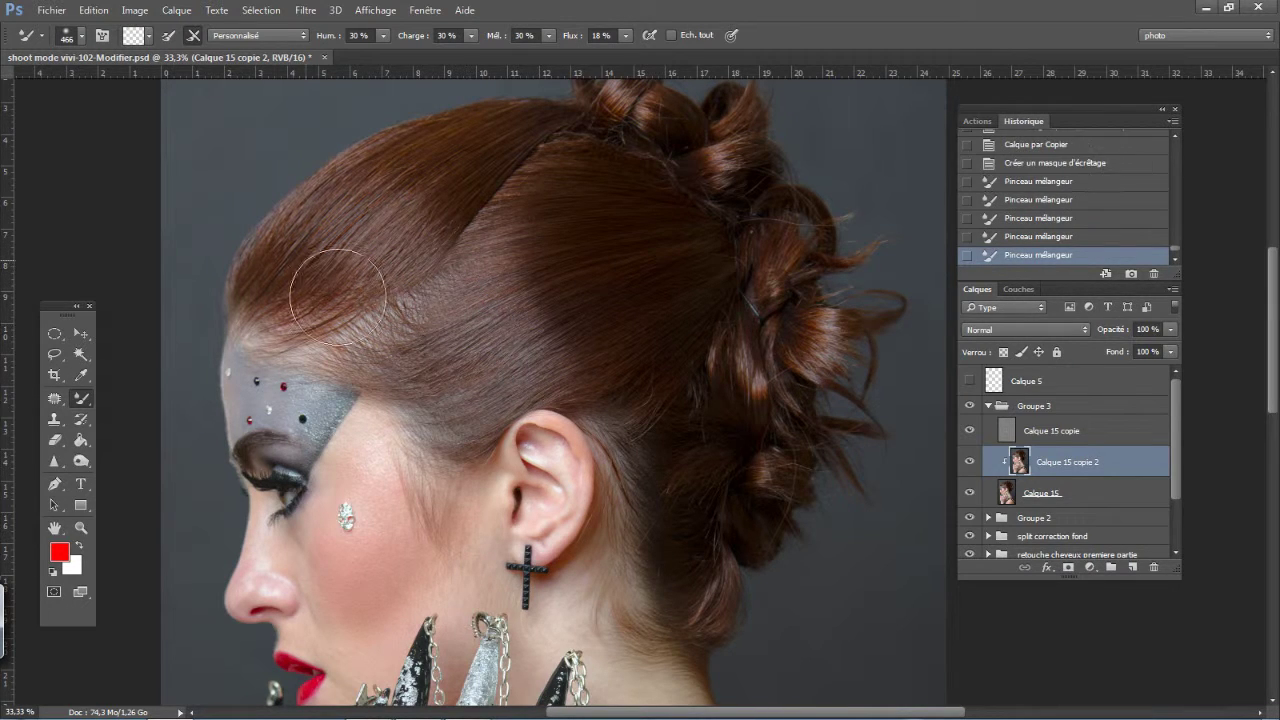
{"action": "left_click_drag", "start_coordinate": [336, 288], "coordinate": [540, 350]}
{"action": "left_click_drag", "start_coordinate": [496, 182], "coordinate": [646, 329]}
{"action": "left_click_drag", "start_coordinate": [460, 214], "coordinate": [607, 212]}
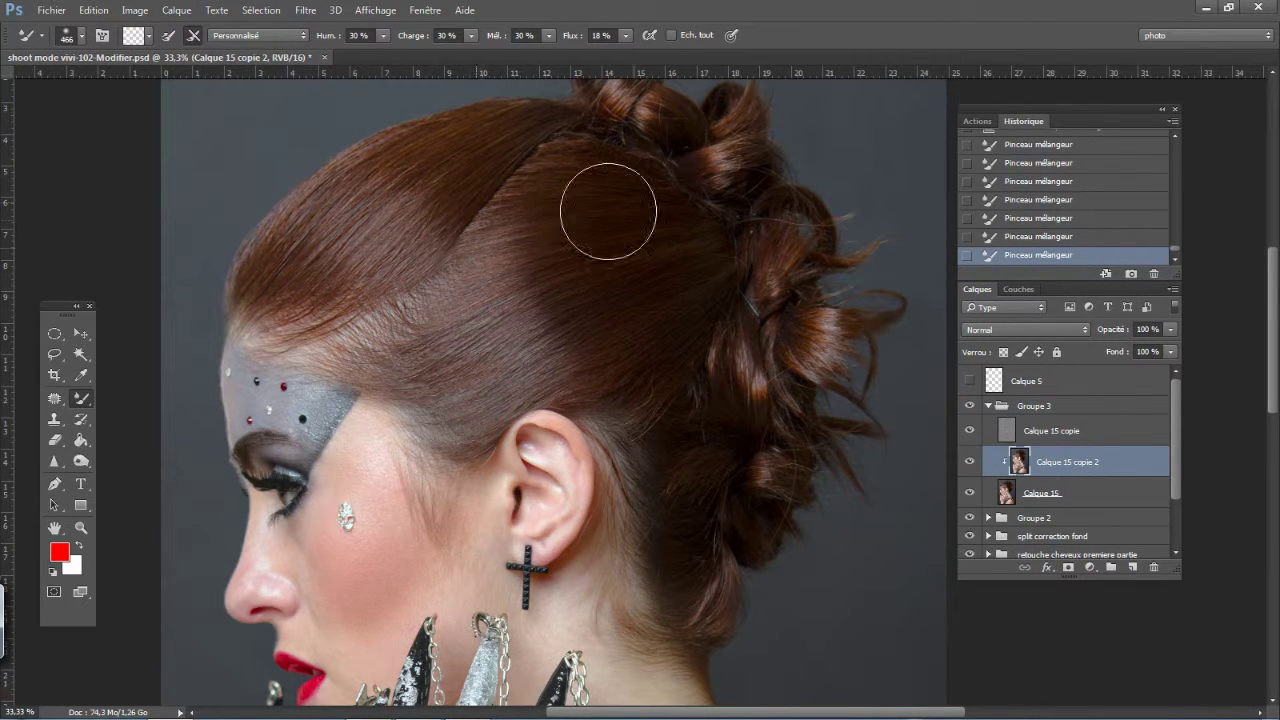
{"action": "left_click_drag", "start_coordinate": [456, 163], "coordinate": [638, 326]}
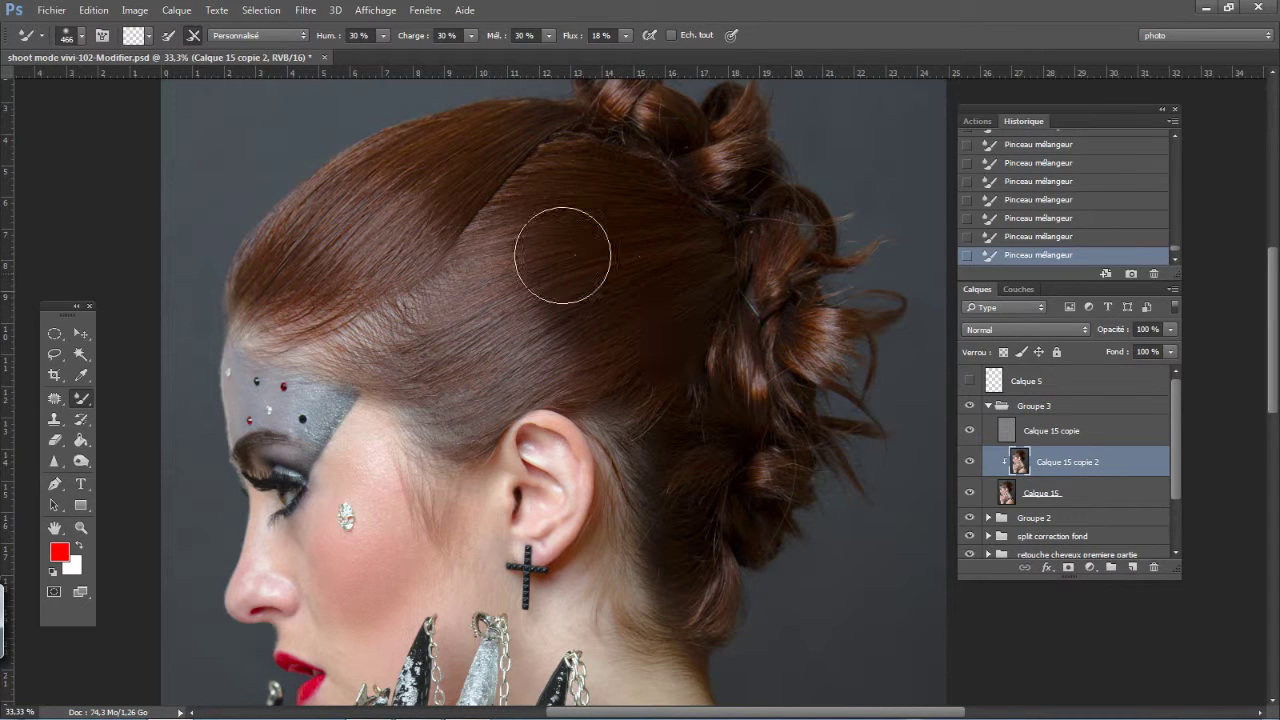
Compare the hair with Calque 15 copie 2 hidden and shown
{"action": "left_click", "coordinate": [971, 464]}
{"action": "left_click", "coordinate": [969, 462]}
{"action": "left_click", "coordinate": [969, 462]}
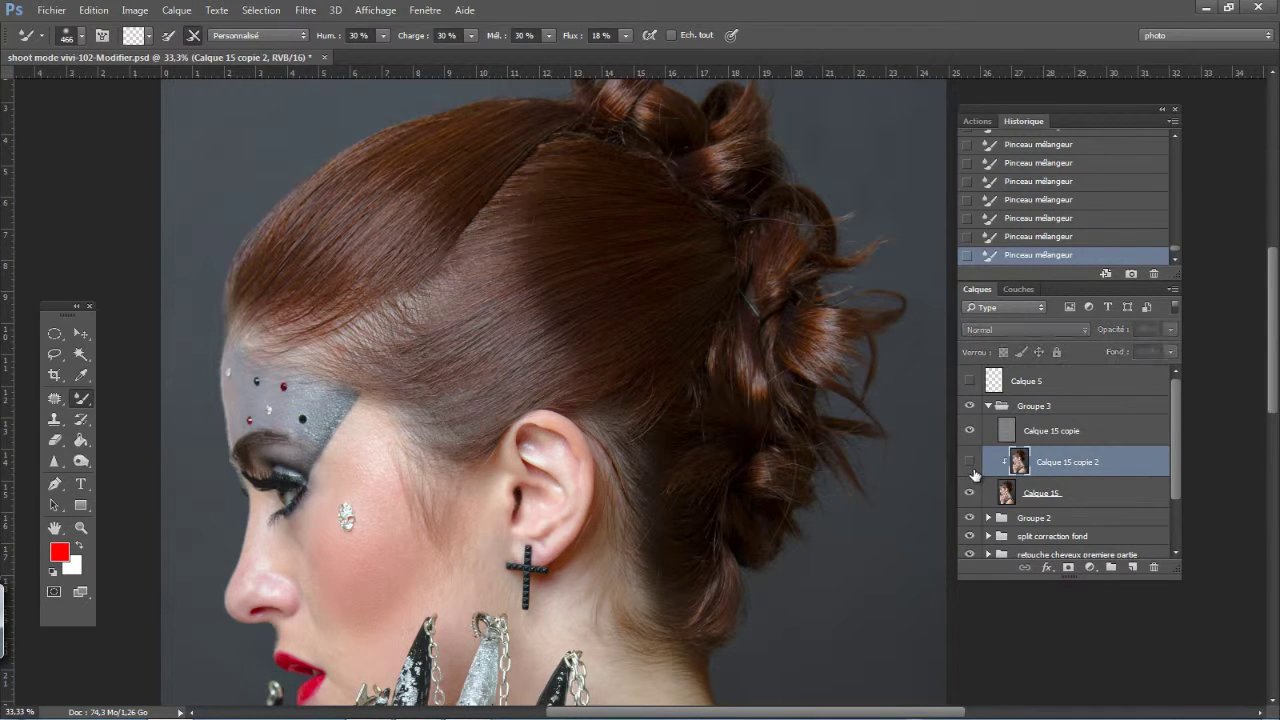
Show Calque 15 copie 2 again, reduce the Mixer Brush to 170 px and blend the hair tones just above the ear
{"action": "left_click", "coordinate": [969, 462]}
{"action": "right_click", "coordinate": [517, 366]}
{"action": "left_click_drag", "start_coordinate": [695, 410], "coordinate": [680, 410]}
{"action": "key", "text": "Return"}
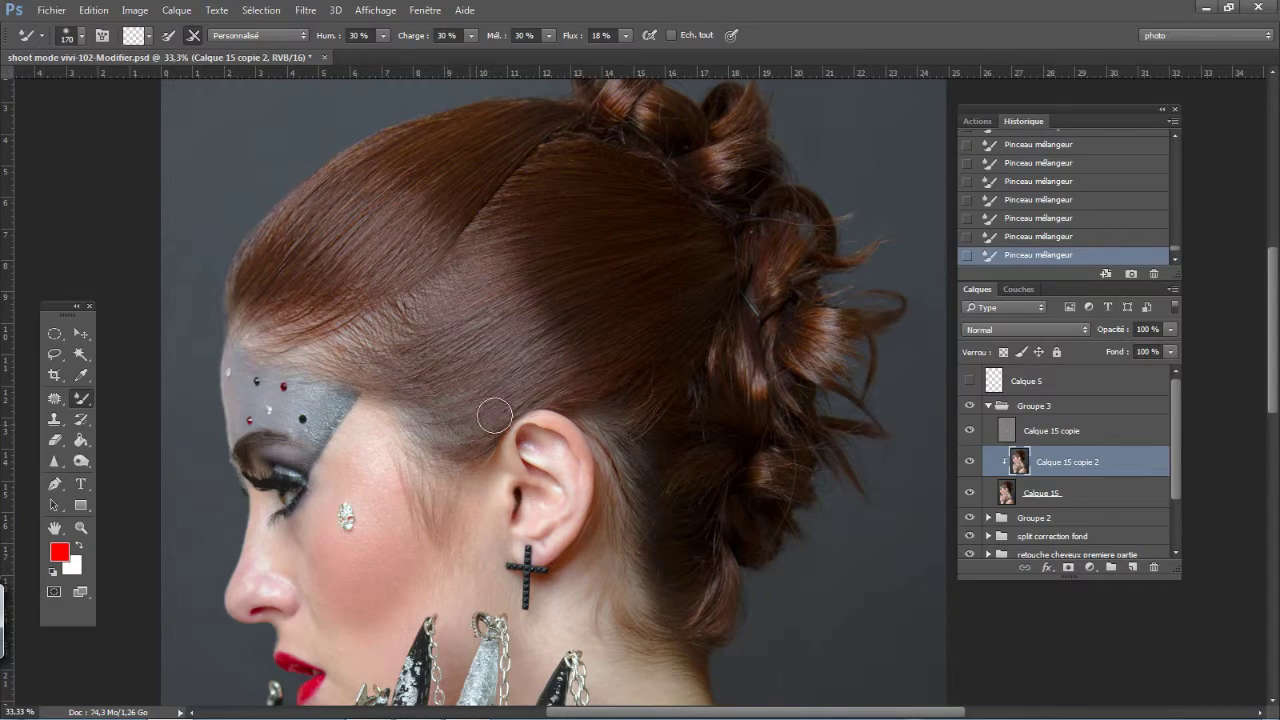
{"action": "key", "text": "ctrl+plus"}
{"action": "key", "text": "ctrl+plus"}
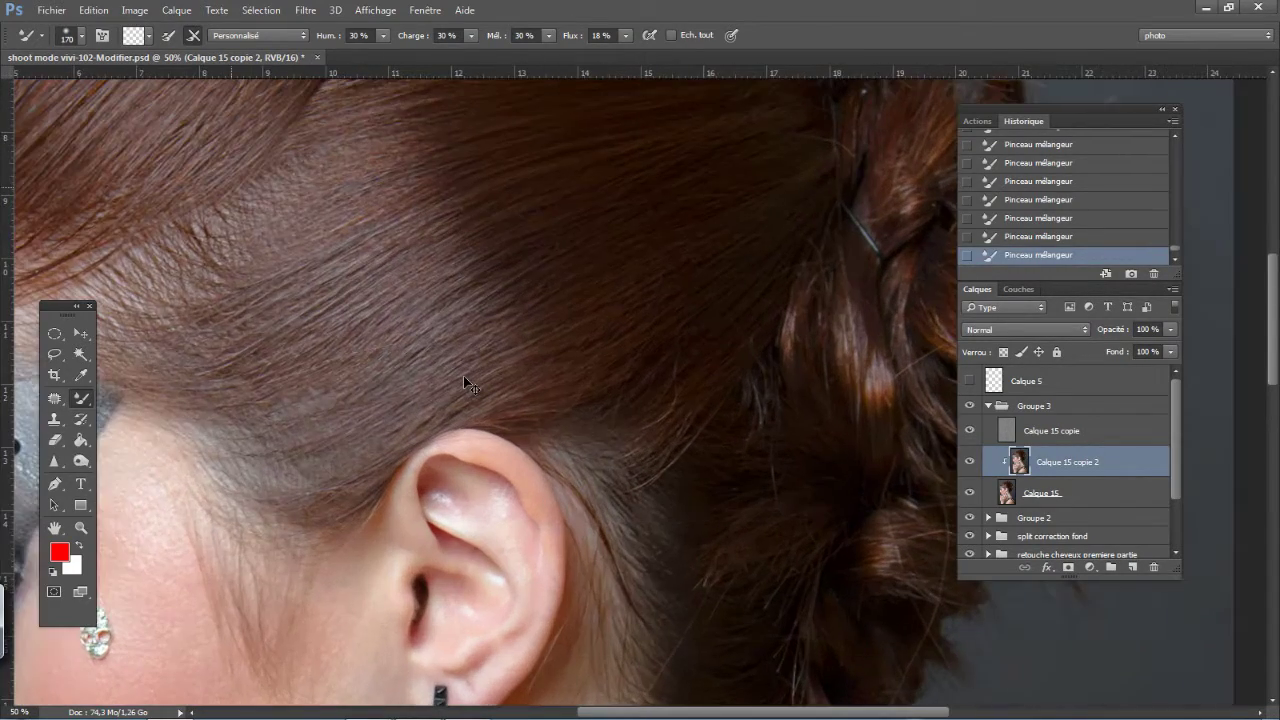
{"action": "left_click_drag", "start_coordinate": [400, 446], "coordinate": [492, 444]}
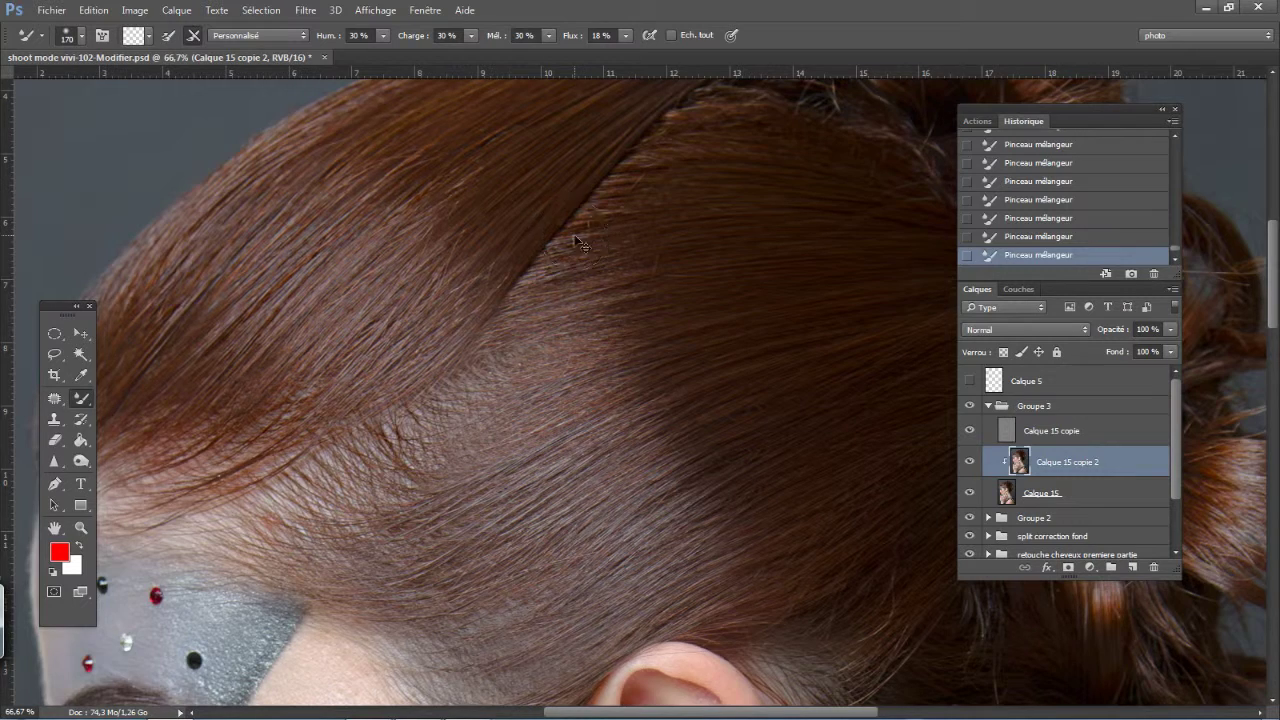
Compare the whole hairstyle with the blended layer Calque 15 copie 2 hidden and shown
{"action": "key", "text": "ctrl+minus"}
{"action": "key", "text": "ctrl+minus"}
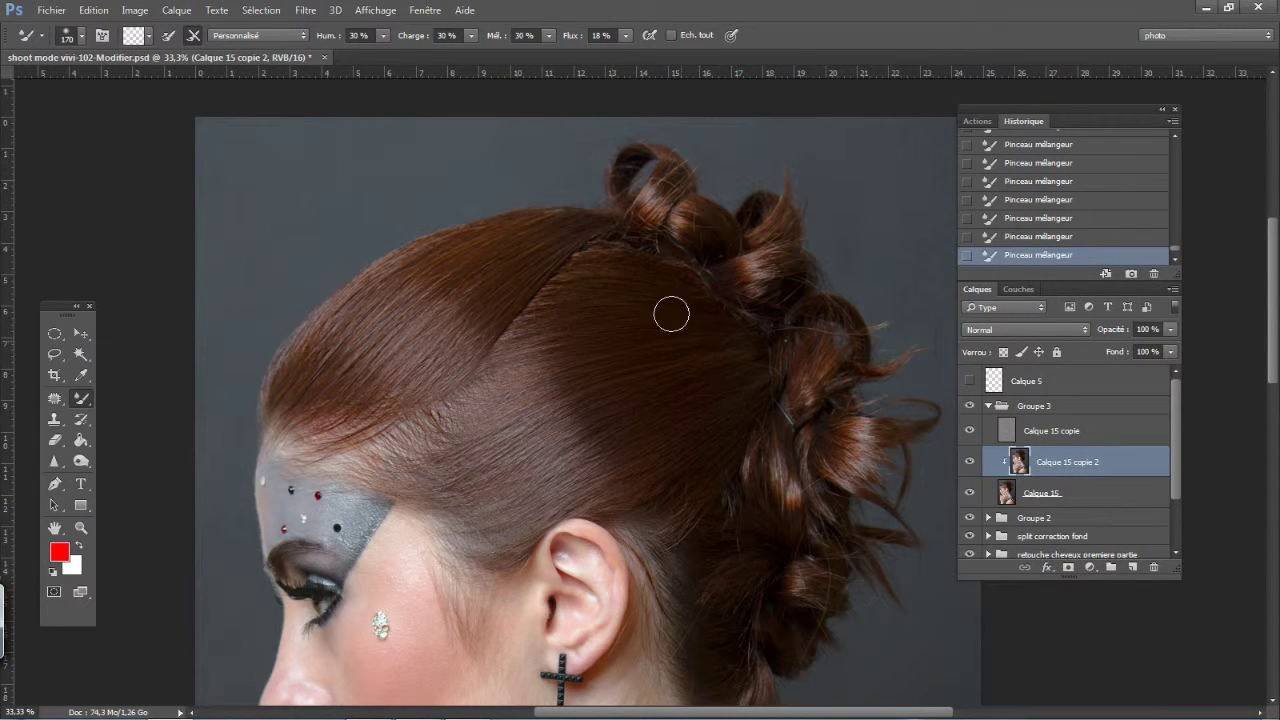
{"action": "left_click", "coordinate": [969, 462]}
{"action": "left_click", "coordinate": [969, 462]}
{"action": "left_click", "coordinate": [969, 462]}
{"action": "left_click", "coordinate": [969, 462]}
Duplicate the texture layer Calque 15 copie, clip the duplicate to it and set its blend mode to Normal
{"action": "left_click", "coordinate": [1010, 435]}
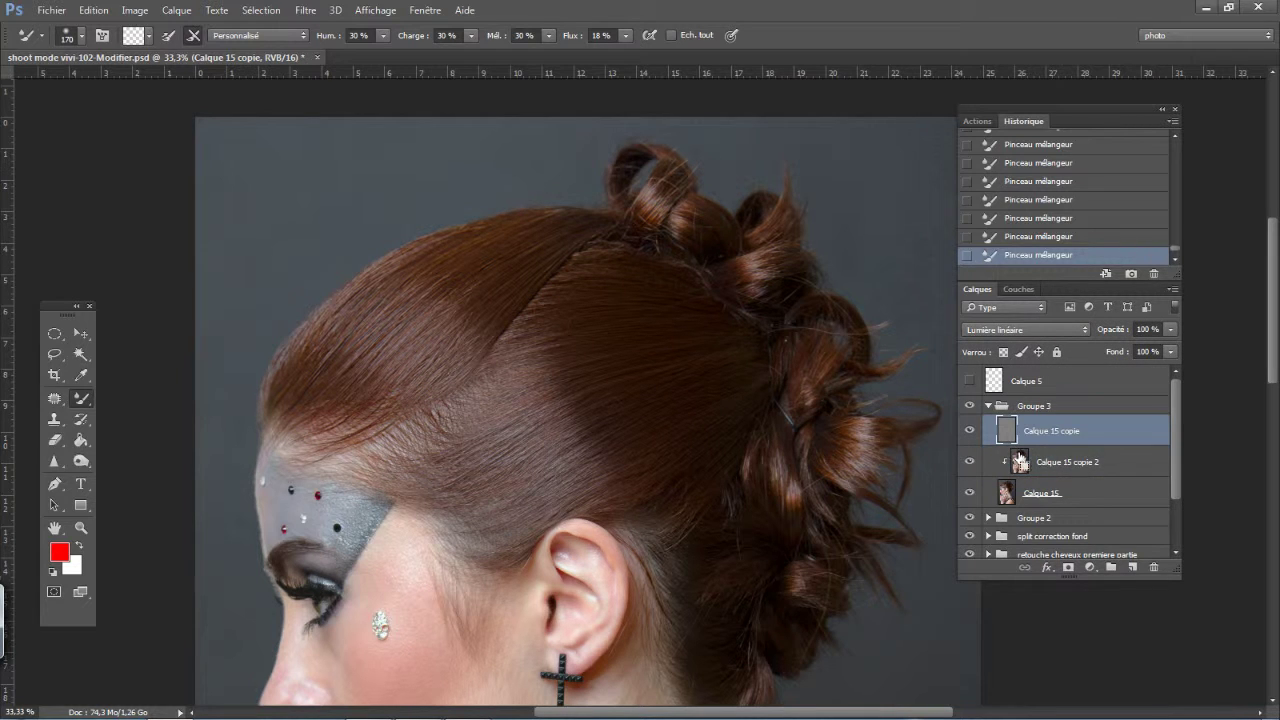
{"action": "key", "text": "ctrl+j"}
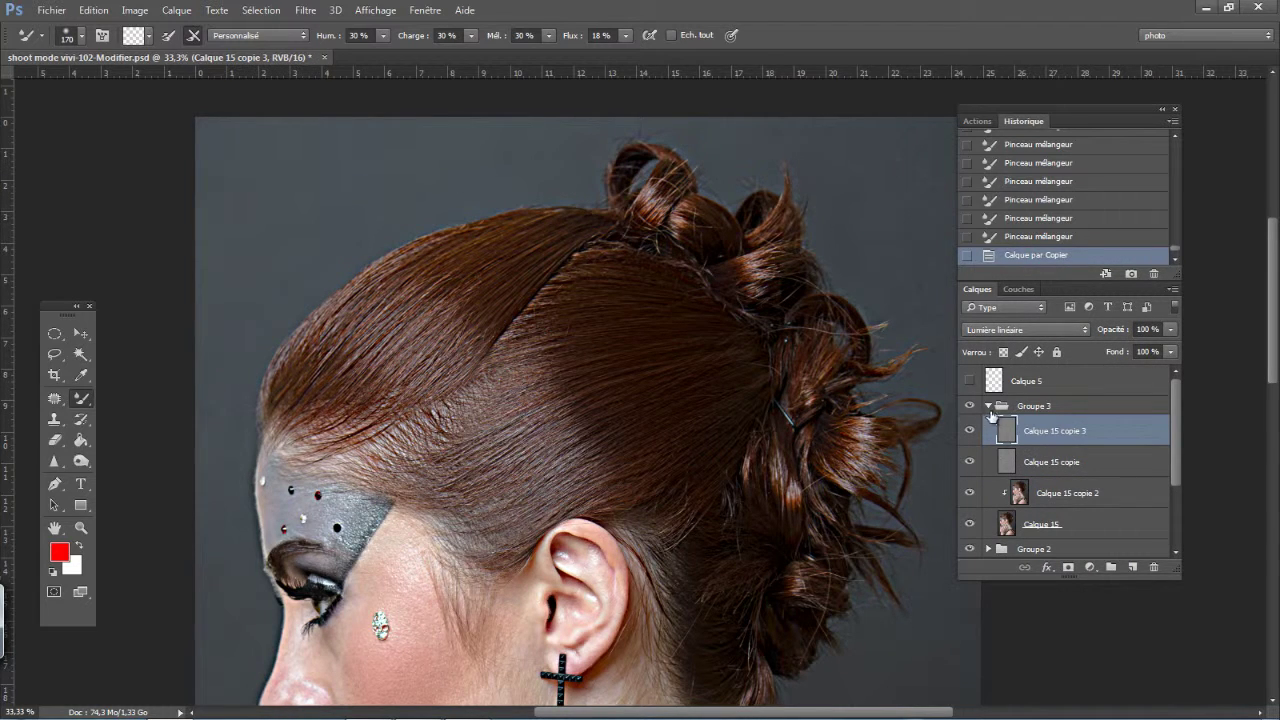
{"action": "left_click", "coordinate": [1040, 440], "text": "alt"}
{"action": "left_click", "coordinate": [1025, 329]}
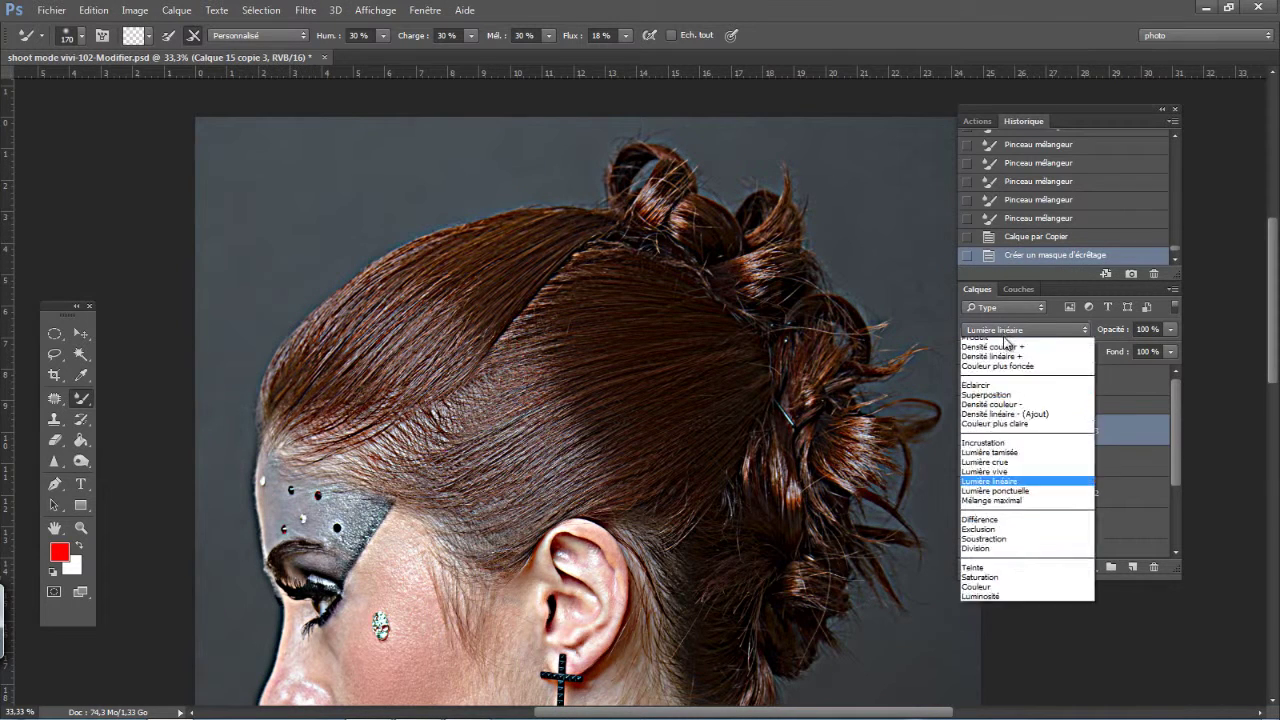
{"action": "left_click", "coordinate": [1005, 338]}
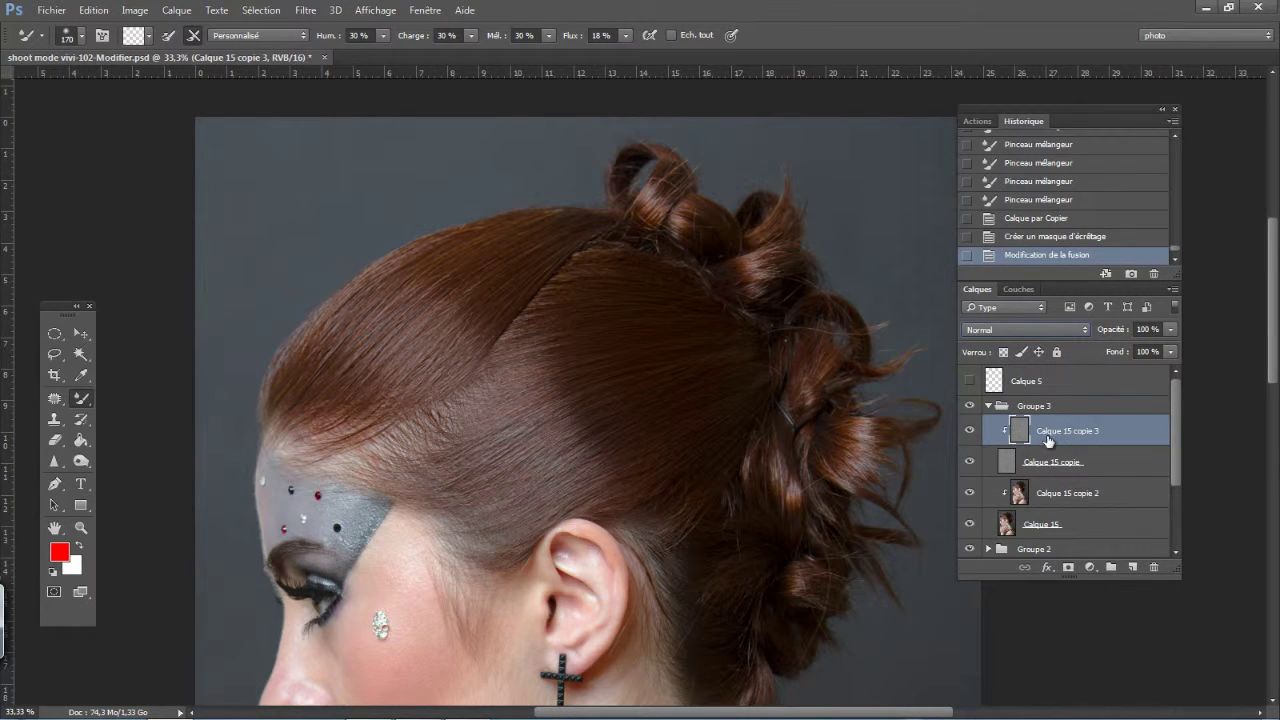
Lasso an elongated patch of hair above the ear on Calque 15 copie 3, following the strand direction
{"action": "key", "text": "ctrl+plus"}
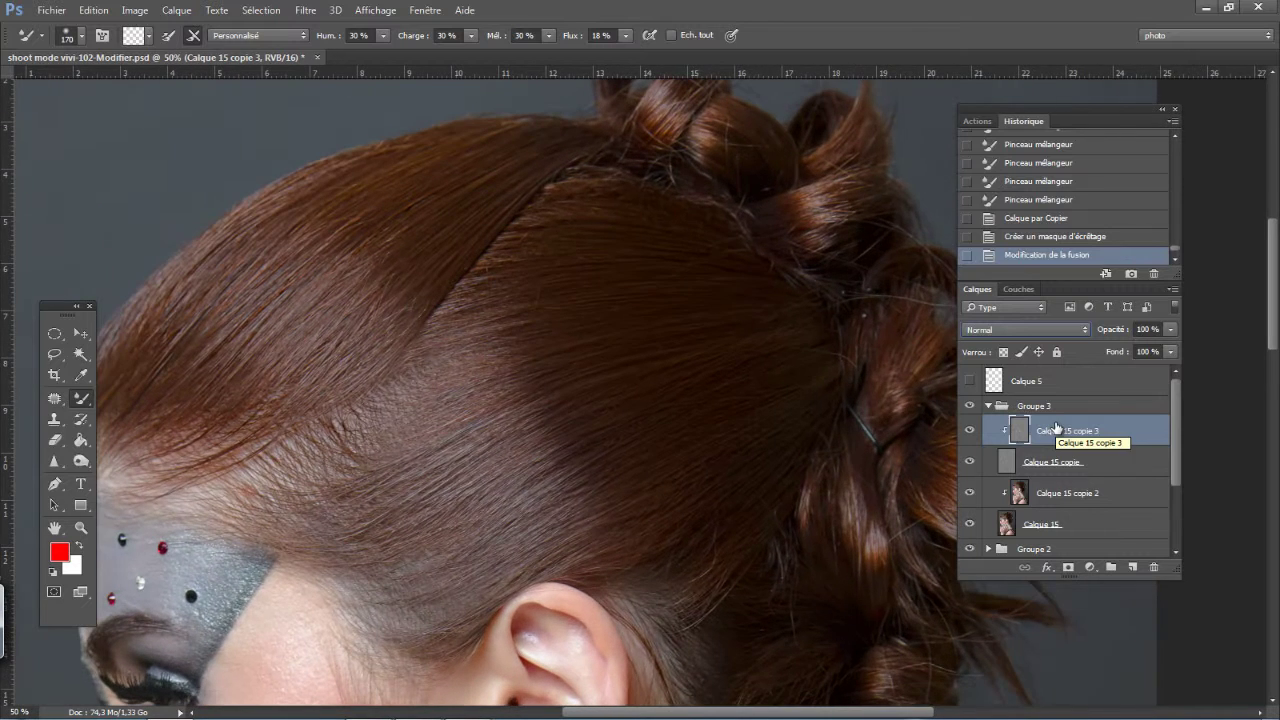
{"action": "left_click", "coordinate": [55, 354]}
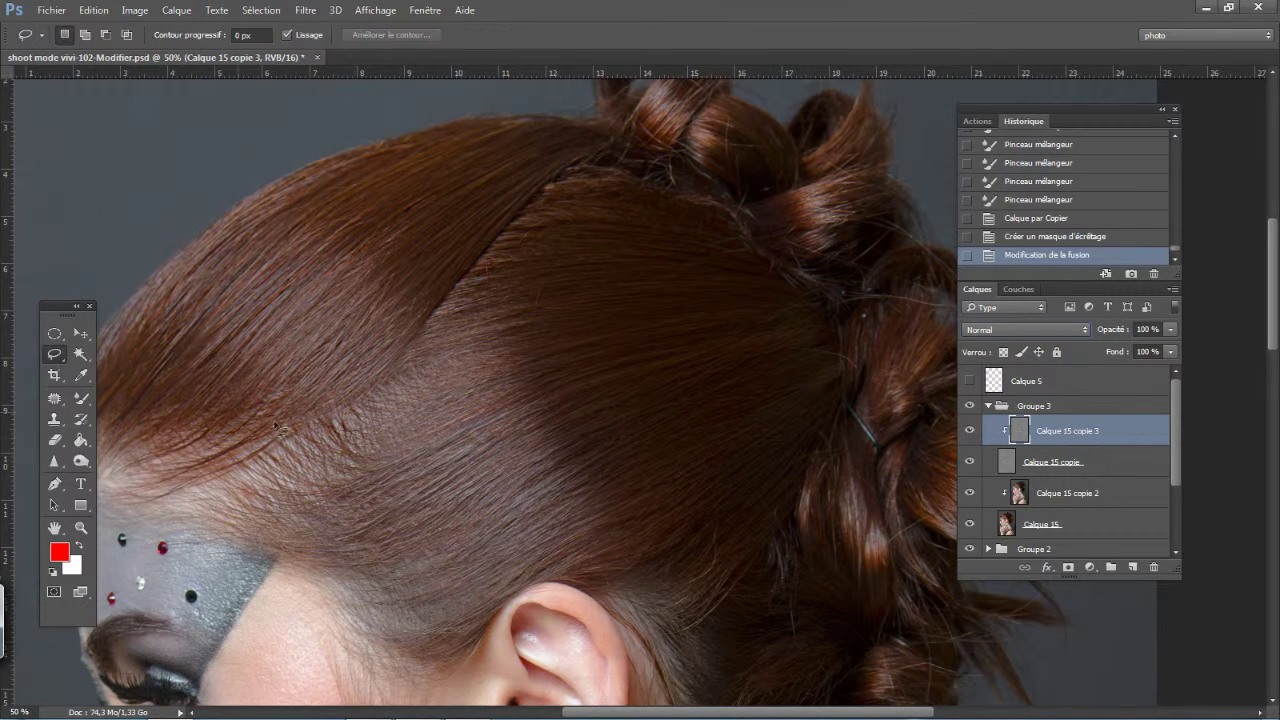
{"action": "mouse_move", "coordinate": [584, 444]}
{"action": "left_mouse_down"}
{"action": "mouse_move", "coordinate": [535, 478]}
{"action": "mouse_move", "coordinate": [480, 459]}
{"action": "mouse_move", "coordinate": [545, 445]}
{"action": "left_mouse_up"}
{"action": "left_click", "coordinate": [637, 449]}
{"action": "mouse_move", "coordinate": [635, 440]}
{"action": "left_mouse_down"}
{"action": "mouse_move", "coordinate": [515, 504]}
{"action": "mouse_move", "coordinate": [529, 533]}
{"action": "mouse_move", "coordinate": [586, 527]}
{"action": "mouse_move", "coordinate": [646, 495]}
{"action": "mouse_move", "coordinate": [655, 445]}
{"action": "left_mouse_up"}
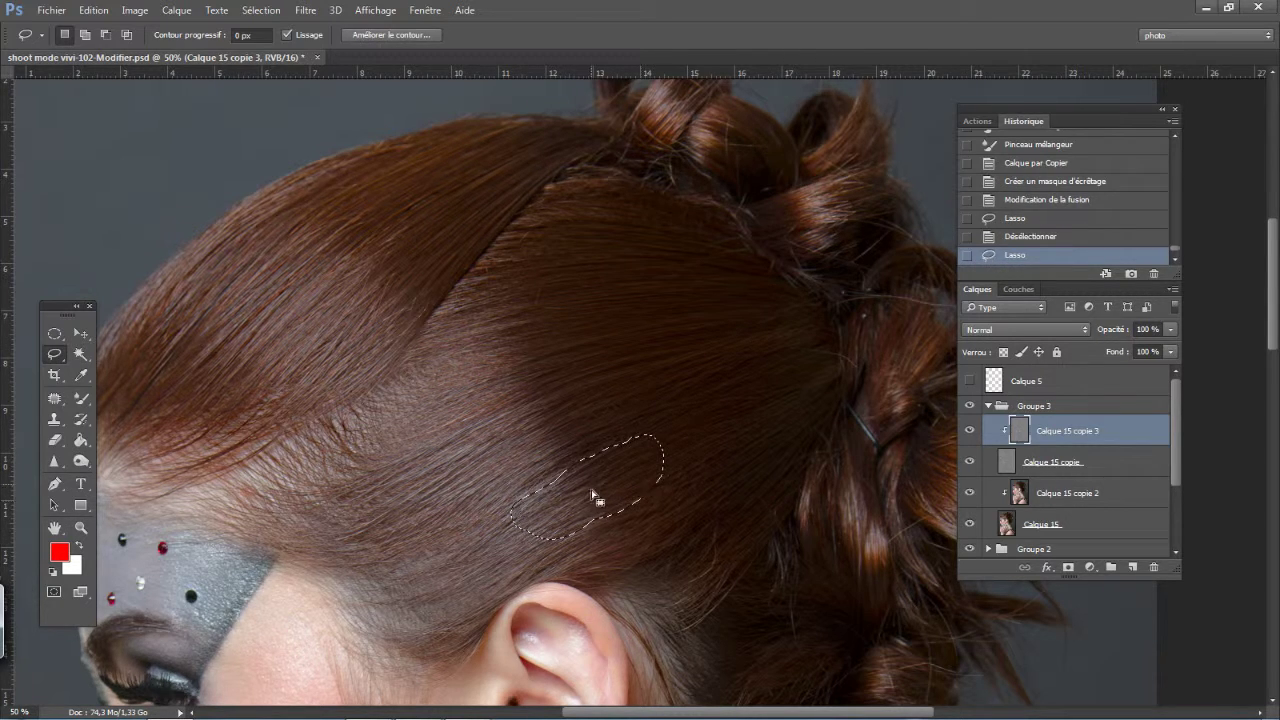
Copy the selected hair to a new layer clipped to the texture layers and reposition it in the hair above the ear
{"action": "right_click", "coordinate": [593, 495]}
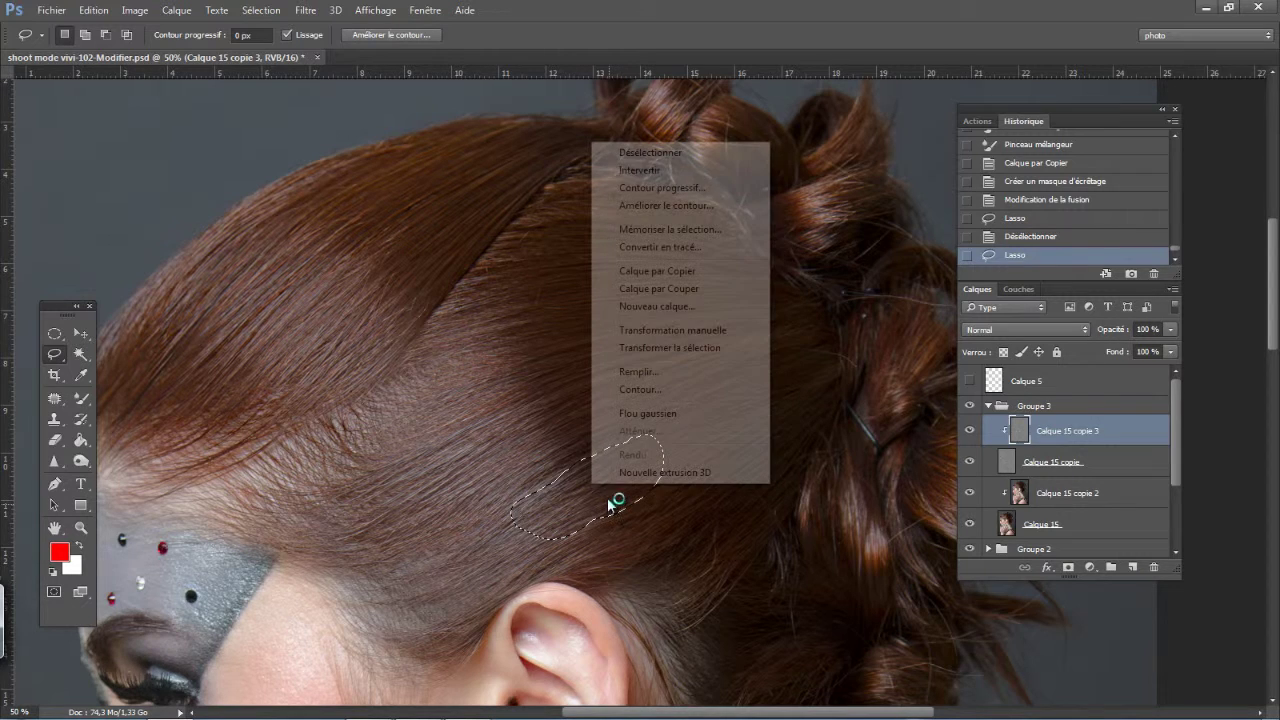
{"action": "left_click", "coordinate": [684, 272]}
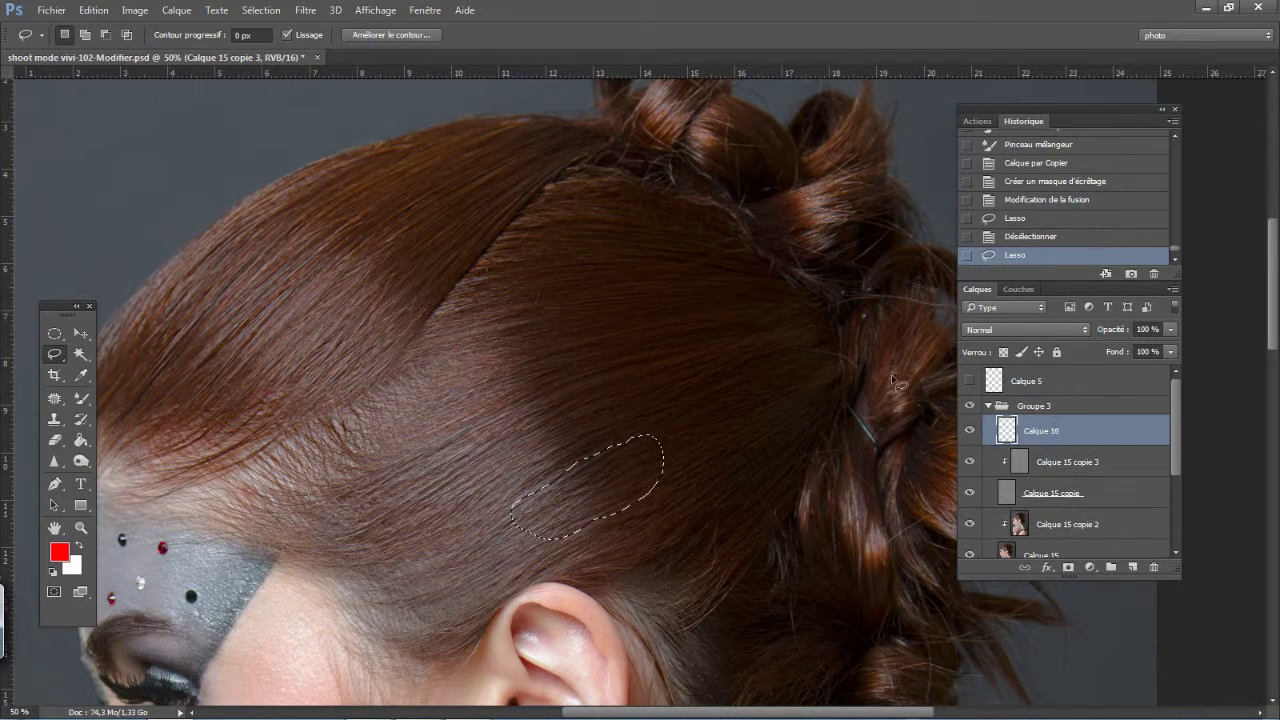
{"action": "left_click", "coordinate": [1064, 440], "text": "alt"}
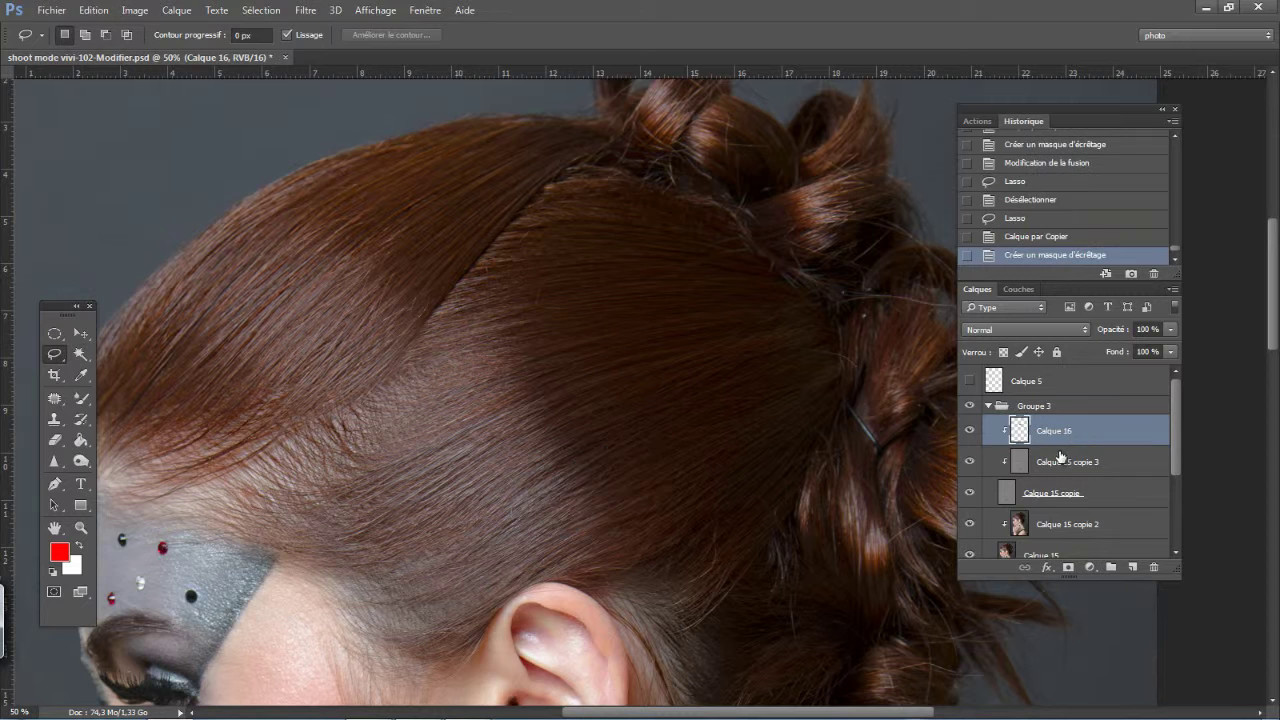
{"action": "left_click", "coordinate": [81, 333]}
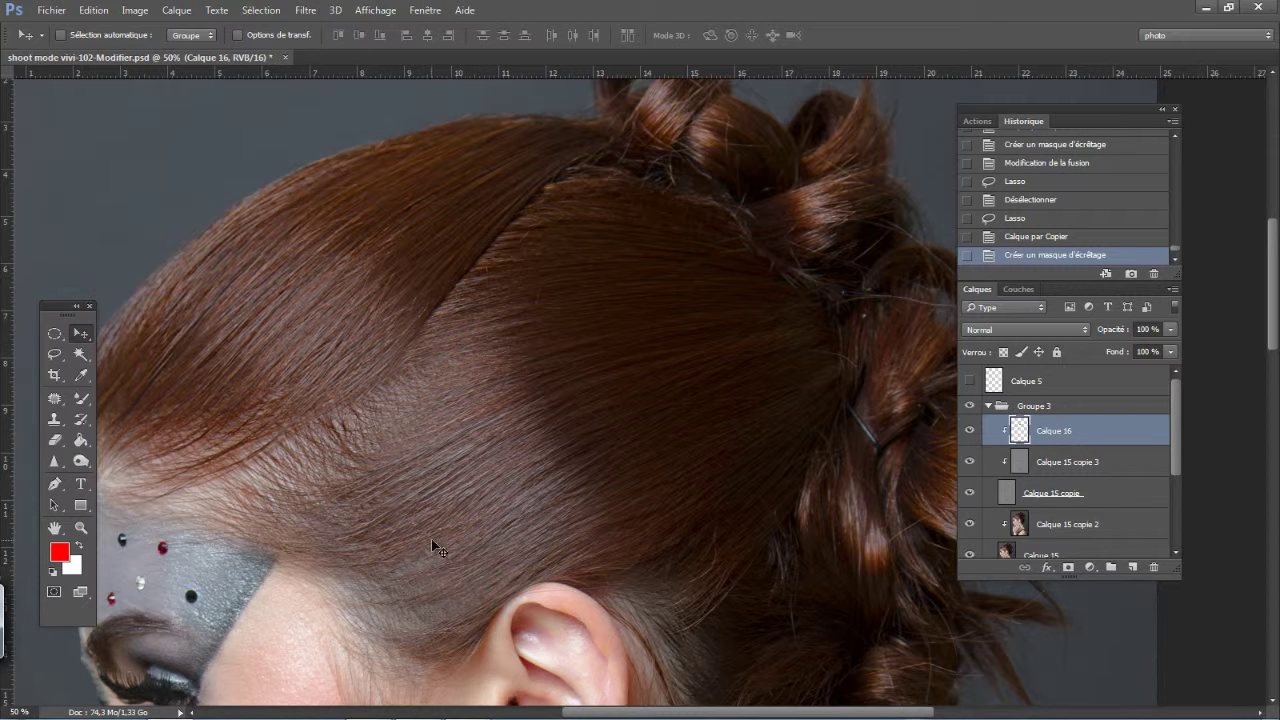
{"action": "left_click_drag", "start_coordinate": [431, 539], "coordinate": [411, 532]}
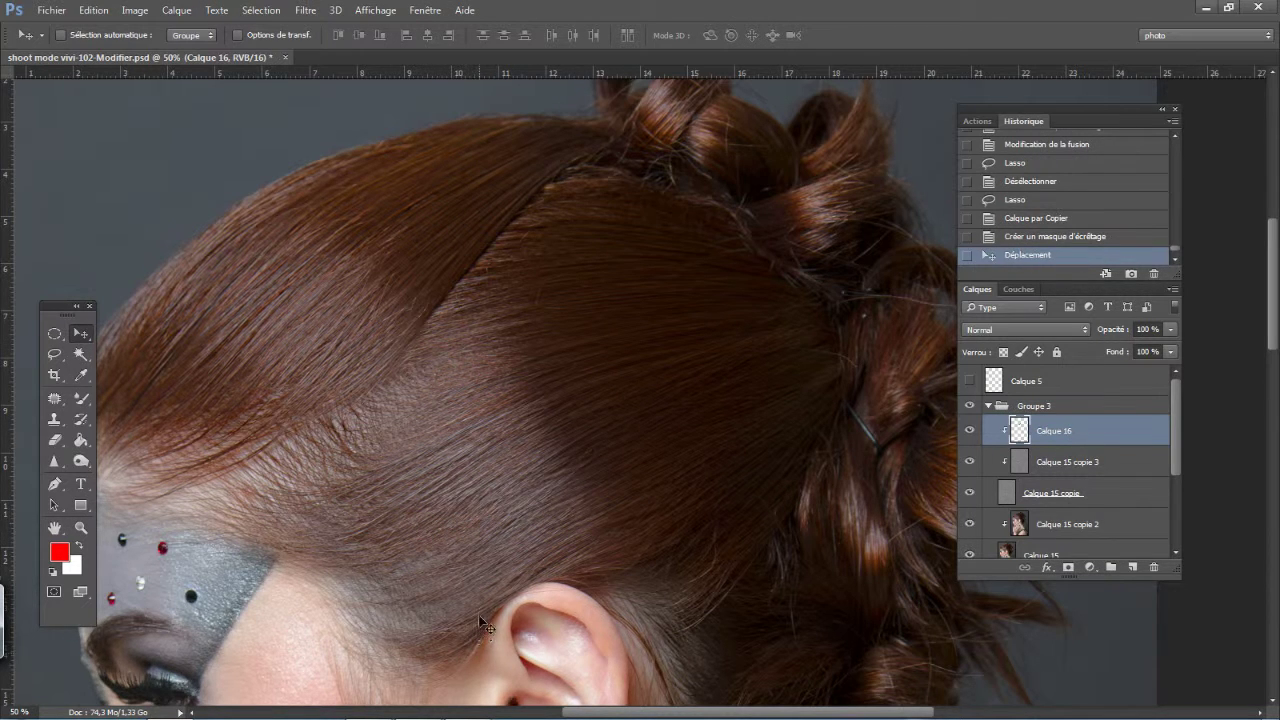
Add a black layer mask to Calque 16 and set the foreground colour to white
{"action": "key", "text": "ctrl+plus"}
{"action": "key", "text": "ctrl+plus"}
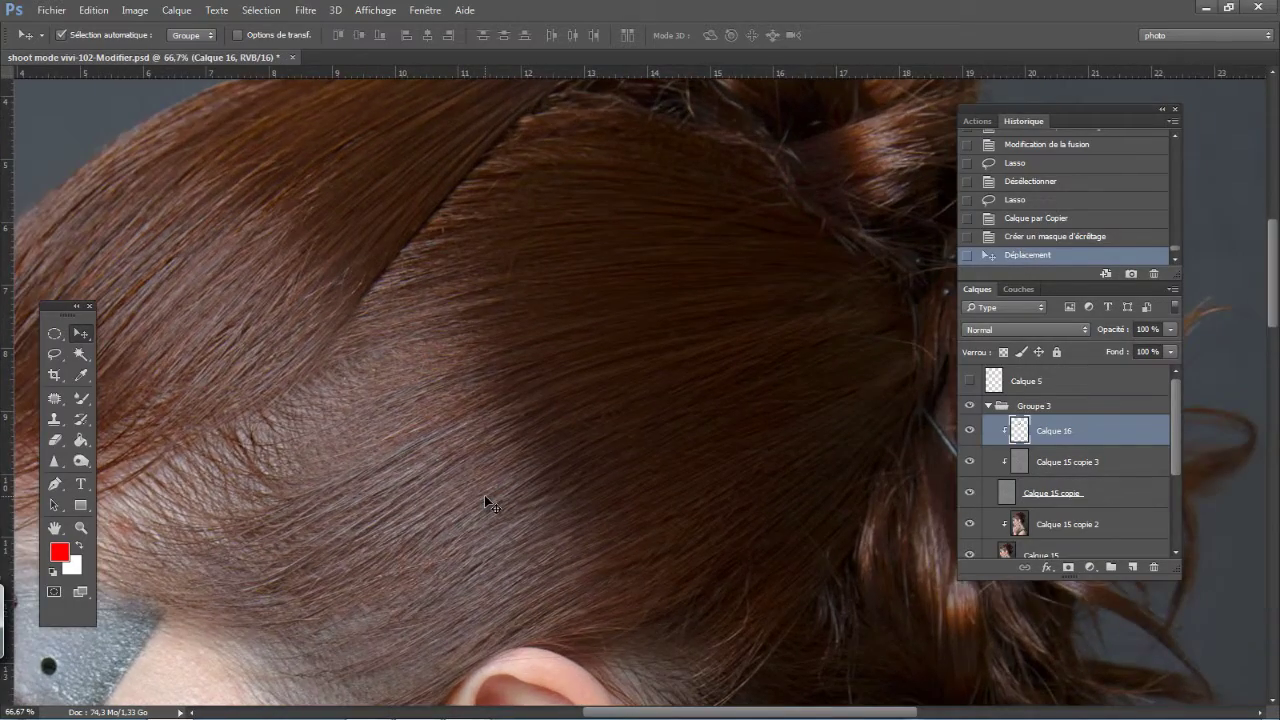
{"action": "scroll", "coordinate": [484, 495], "scroll_direction": "down", "scroll_amount": 3}
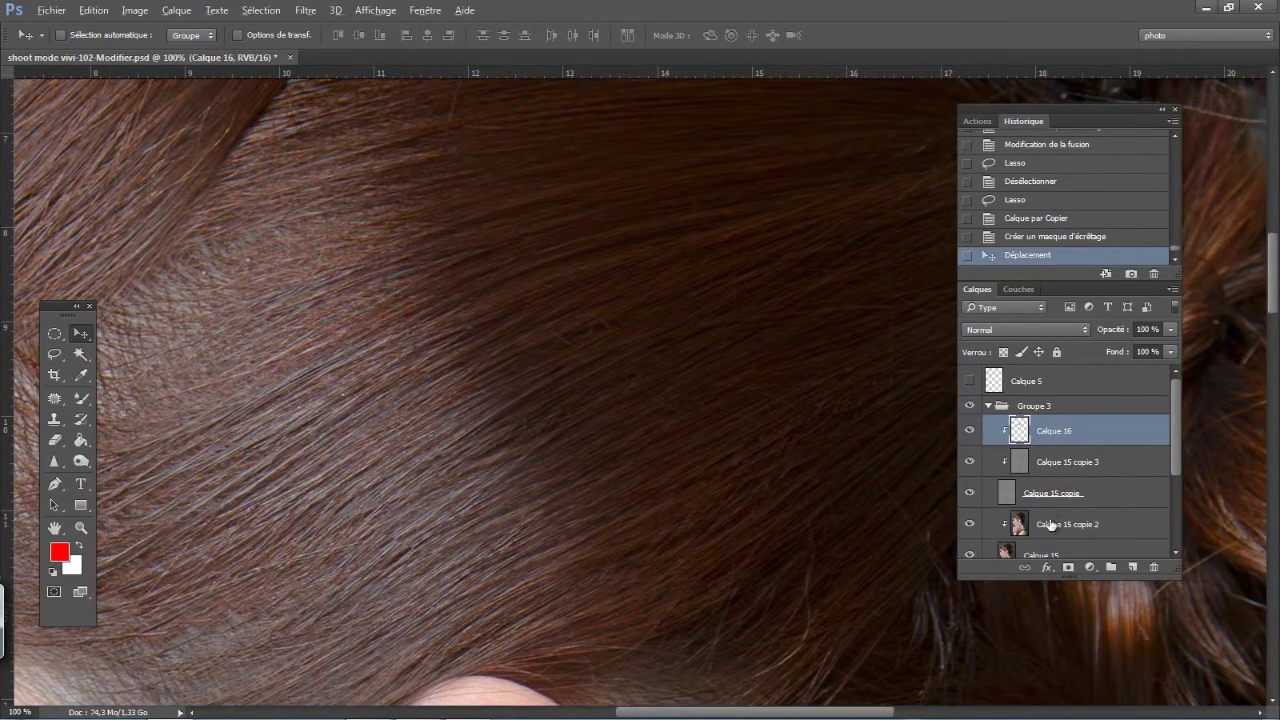
{"action": "left_click", "coordinate": [1068, 567], "text": "alt"}
{"action": "key", "text": "d"}
{"action": "key", "text": "x"}
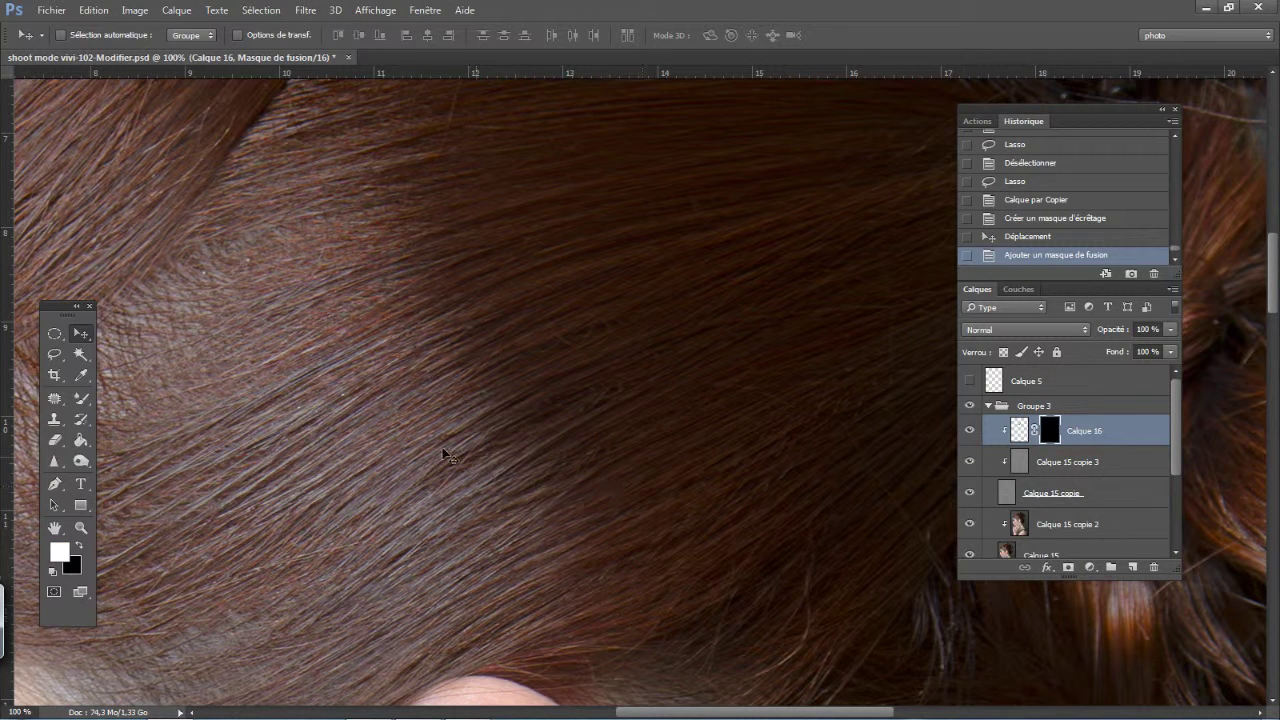
Set up the Brush (Pinceau) with a soft 15 px tip, 0% hardness and 27% opacity
{"action": "left_click", "coordinate": [82, 398]}
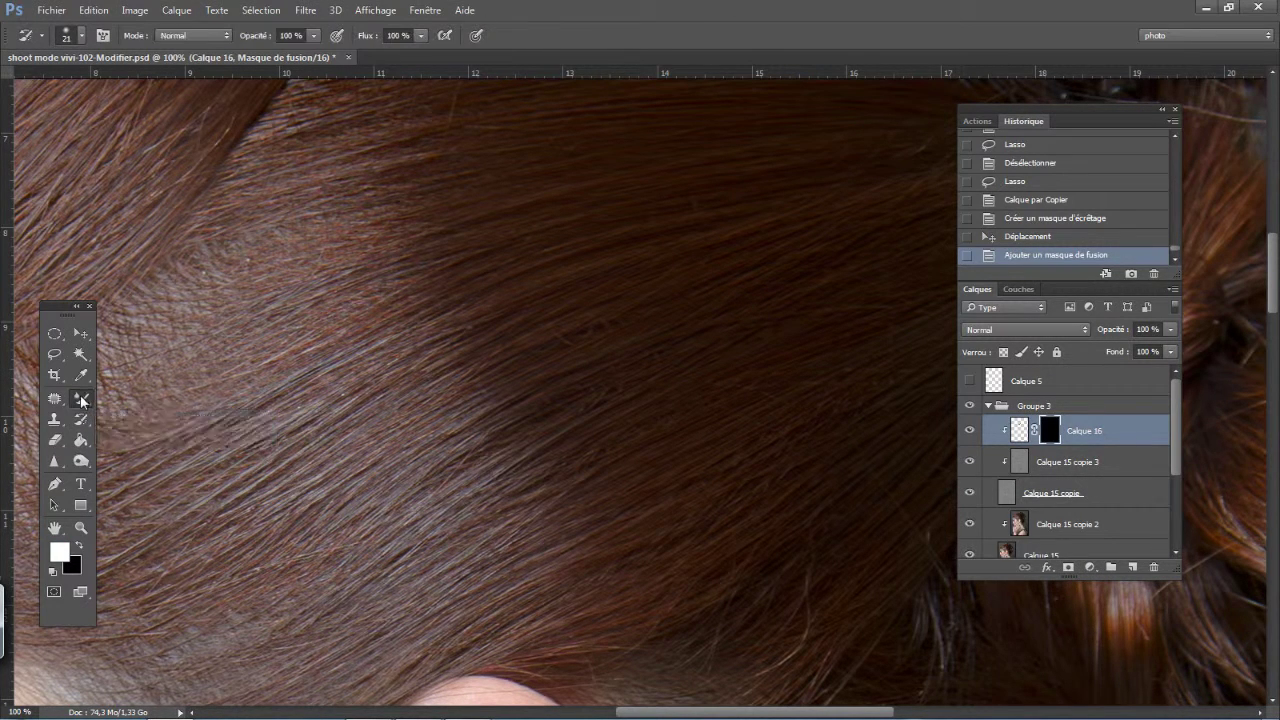
{"action": "right_click", "coordinate": [84, 402]}
{"action": "left_click", "coordinate": [150, 396]}
{"action": "right_click", "coordinate": [490, 437]}
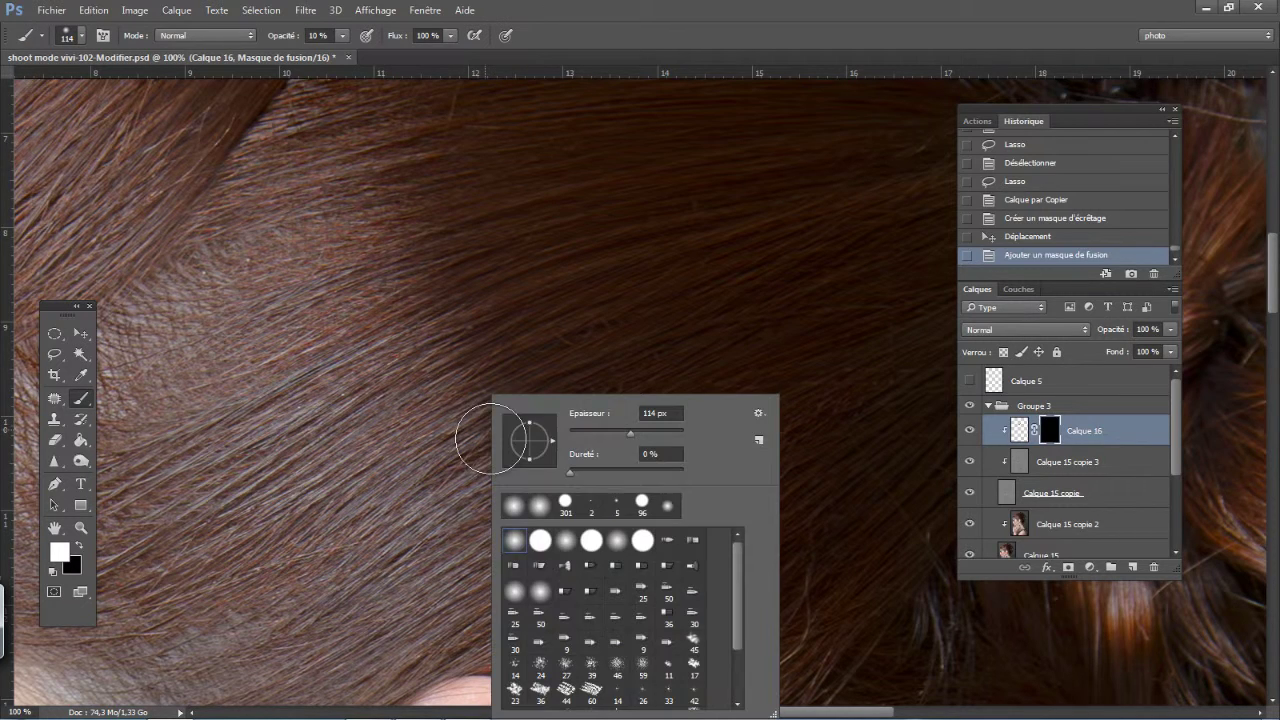
{"action": "type", "text": "31"}
{"action": "key", "text": "Return"}
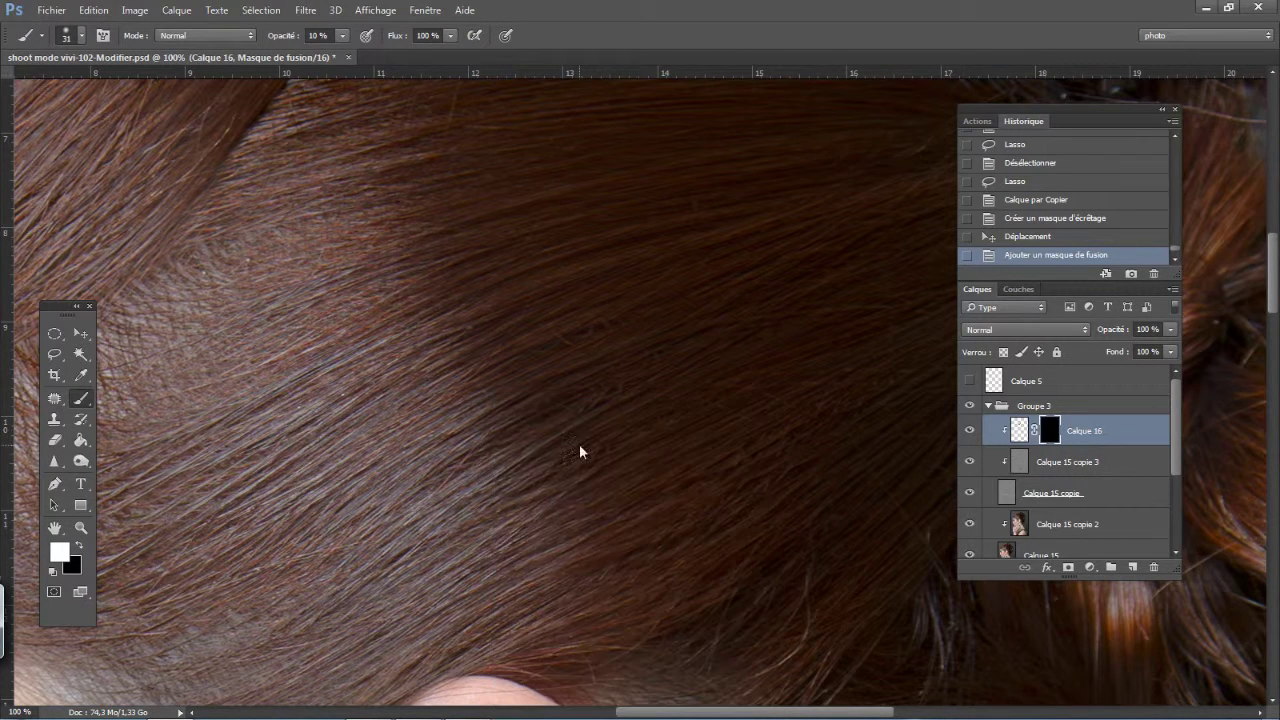
{"action": "right_click", "coordinate": [562, 420]}
{"action": "left_click_drag", "start_coordinate": [669, 431], "coordinate": [650, 438]}
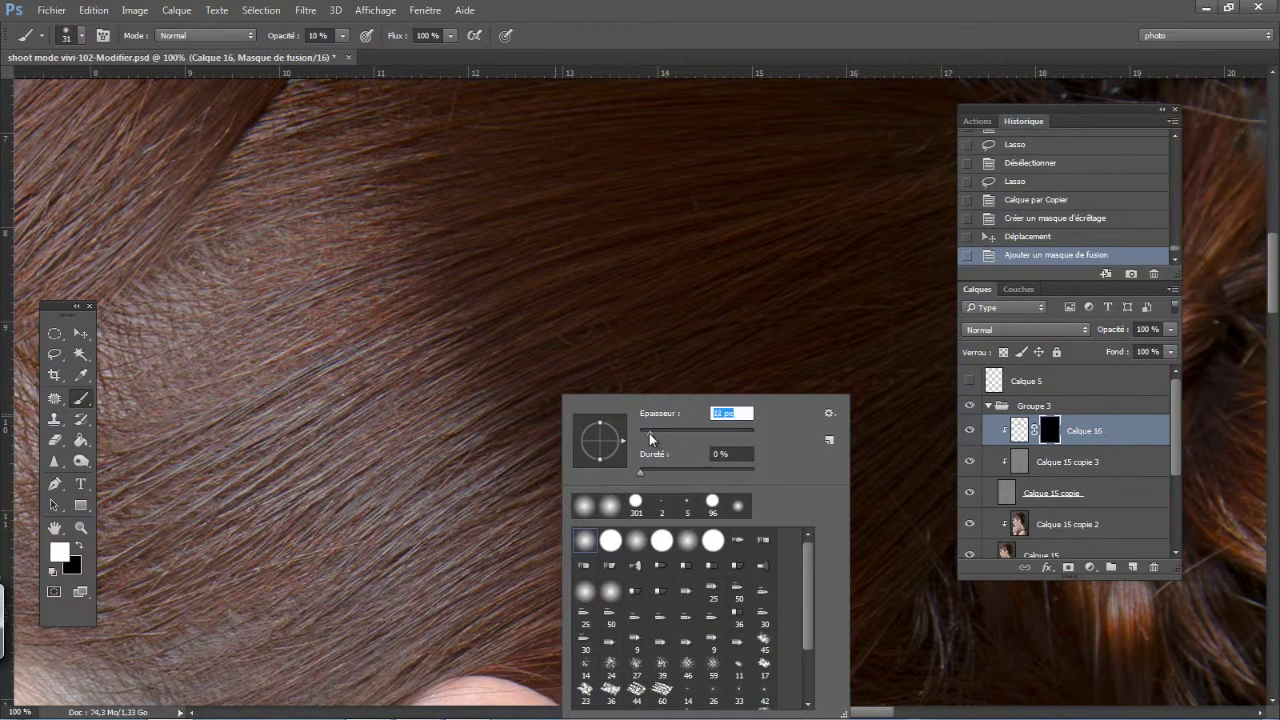
{"action": "key", "text": "Return"}
{"action": "left_click", "coordinate": [280, 37]}
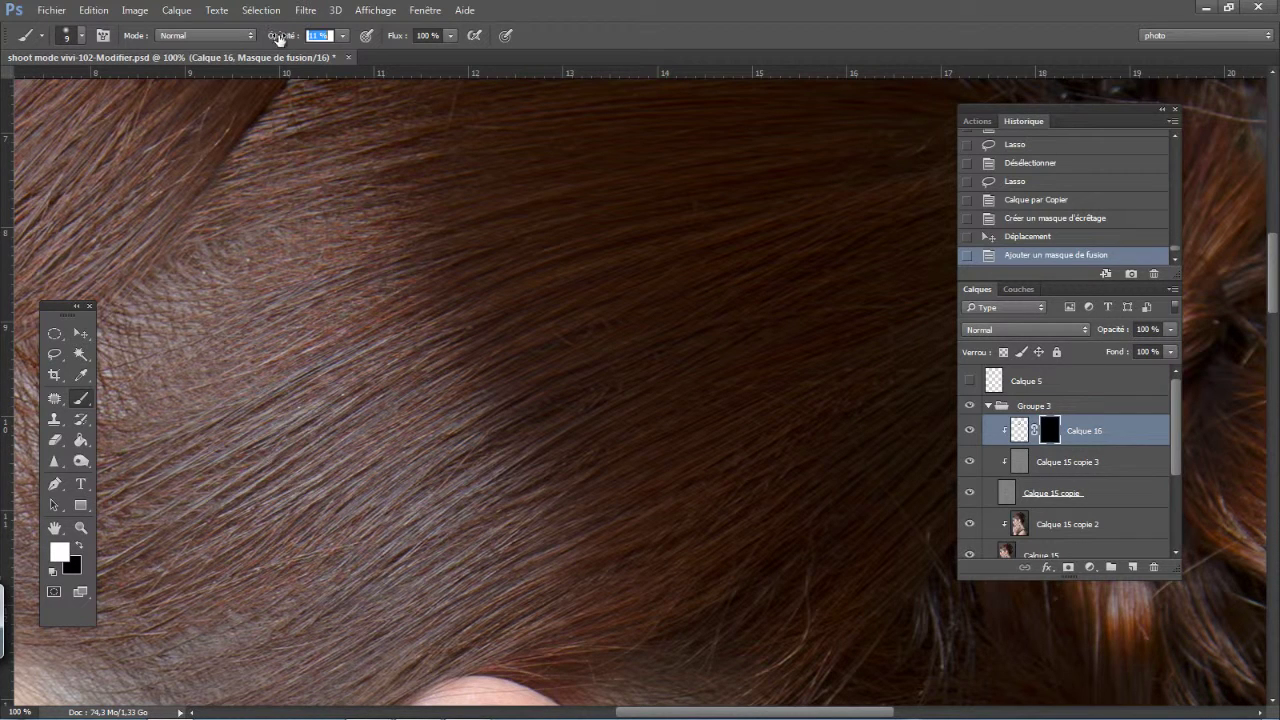
{"action": "key", "text": "Return"}
{"action": "right_click", "coordinate": [534, 360]}
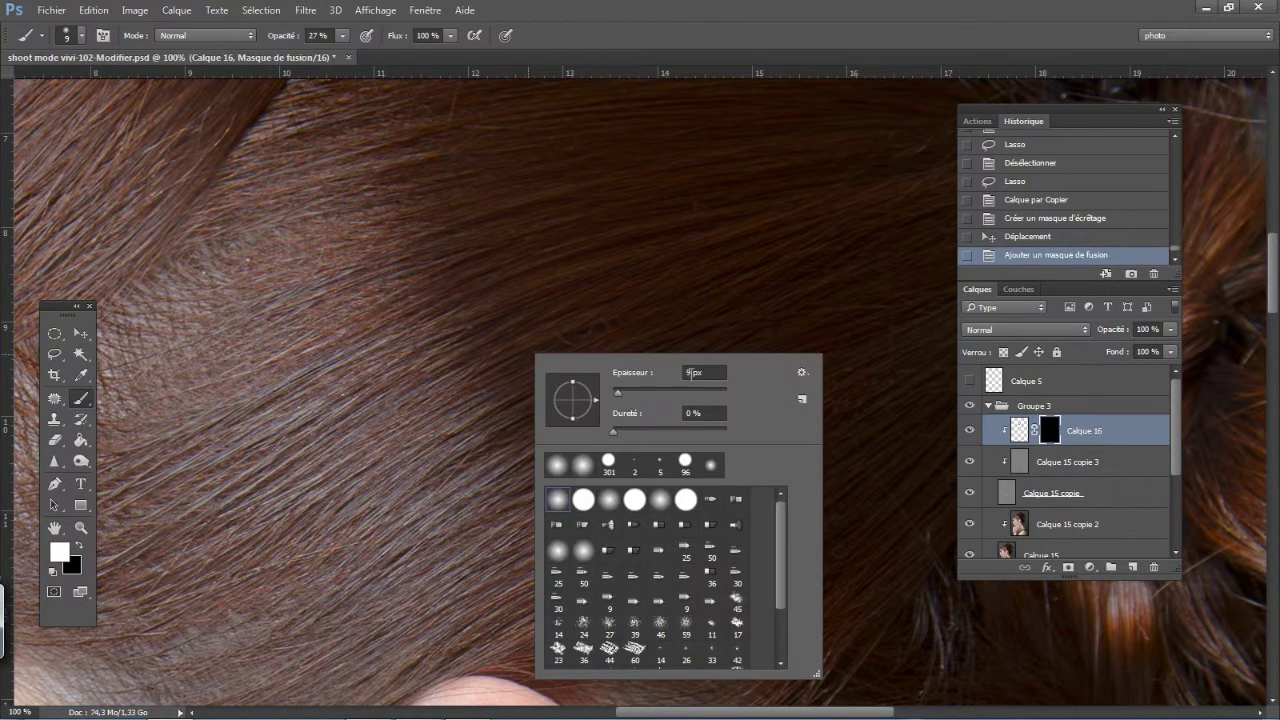
{"action": "double_click", "coordinate": [691, 373]}
{"action": "type", "text": "15"}
{"action": "key", "text": "Return"}
Paint white on Calque 16's mask to reveal the copied texture over the uneven strands in the dark hair
{"action": "mouse_move", "coordinate": [574, 402]}
{"action": "left_mouse_down"}
{"action": "mouse_move", "coordinate": [488, 450]}
{"action": "mouse_move", "coordinate": [560, 412]}
{"action": "left_mouse_up"}
{"action": "mouse_move", "coordinate": [560, 412]}
{"action": "left_mouse_down"}
{"action": "mouse_move", "coordinate": [447, 482]}
{"action": "mouse_move", "coordinate": [570, 400]}
{"action": "left_mouse_up"}
{"action": "left_click_drag", "start_coordinate": [570, 400], "coordinate": [586, 385]}
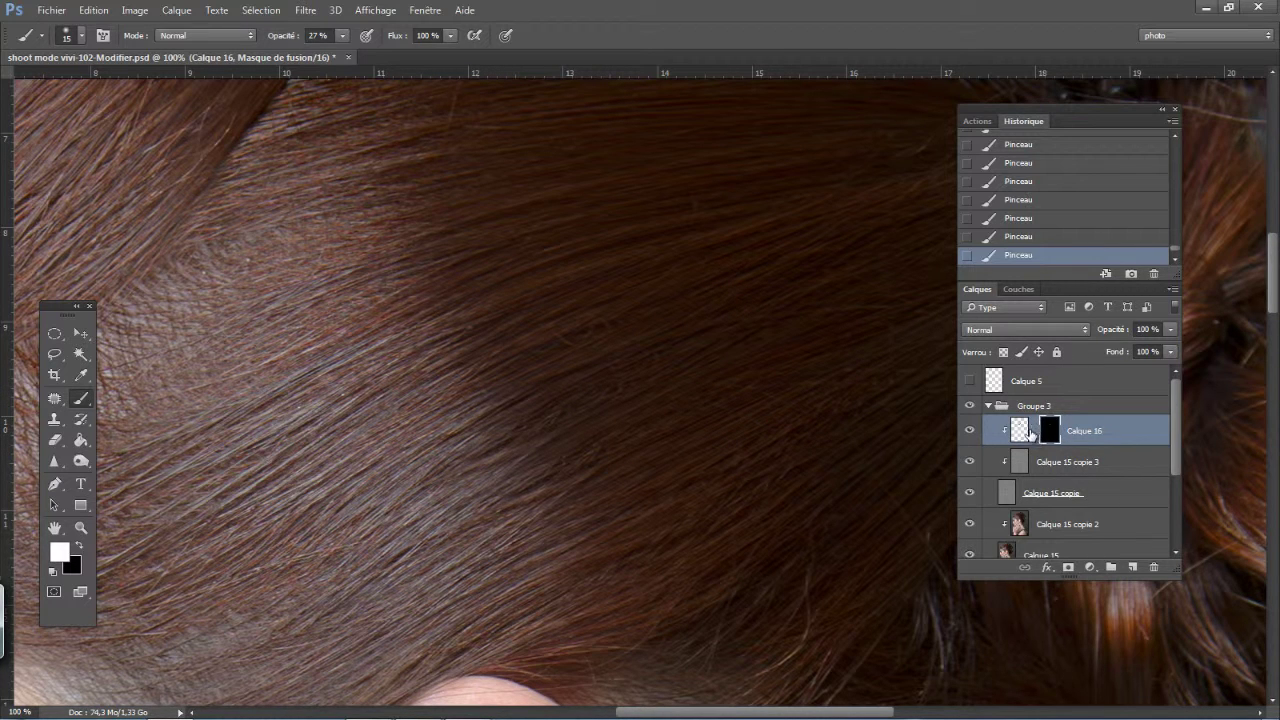
Unlink Calque 16 from its mask and shift only the hair texture slightly
{"action": "left_click", "coordinate": [1031, 431]}
{"action": "key", "text": "v"}
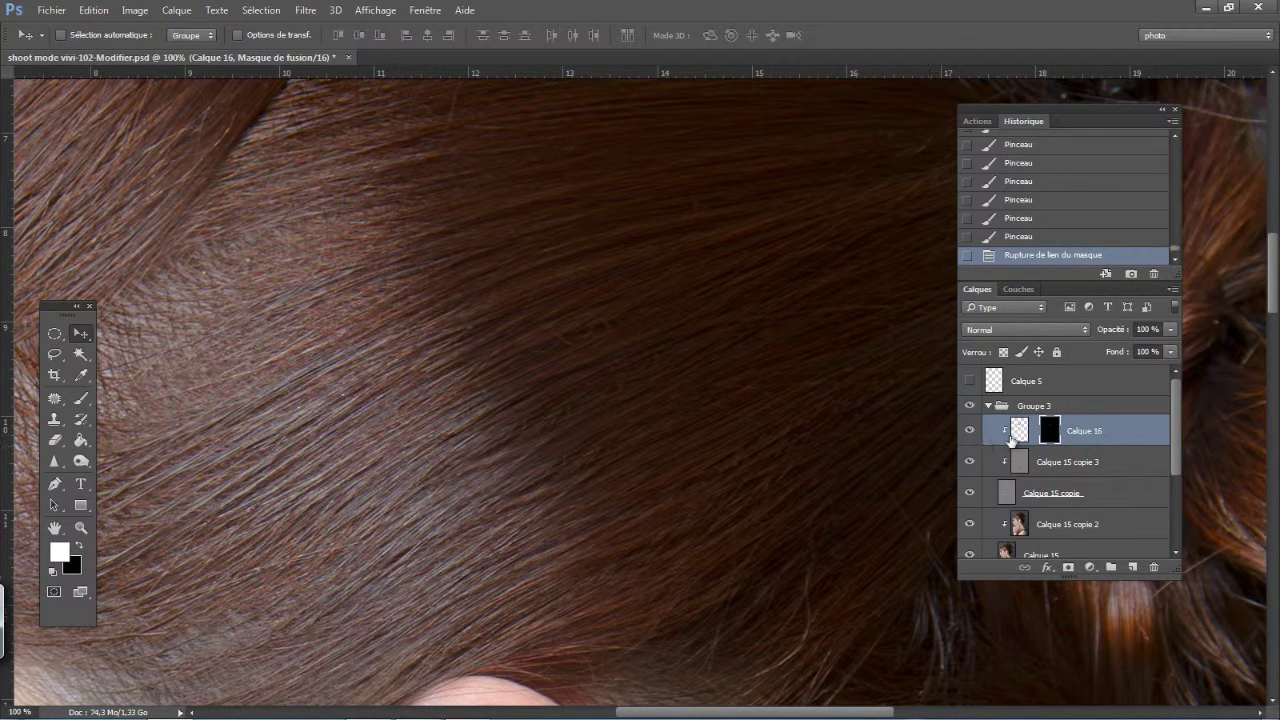
{"action": "left_click", "coordinate": [1014, 434]}
{"action": "left_click_drag", "start_coordinate": [512, 509], "coordinate": [497, 508]}
{"action": "left_click_drag", "start_coordinate": [491, 506], "coordinate": [491, 505]}
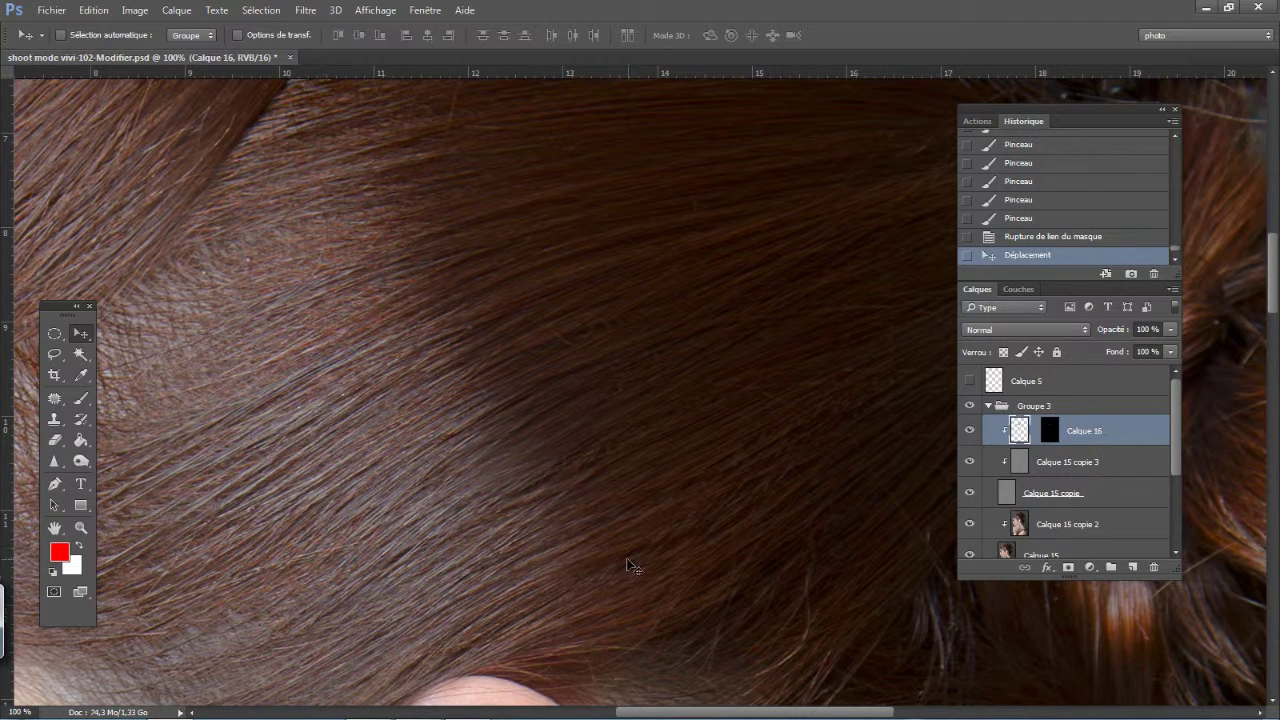
Paint more white along the strands on Calque 16's mask at the edge between the light and dark hair
{"action": "left_click", "coordinate": [1046, 434]}
{"action": "key", "text": "d"}
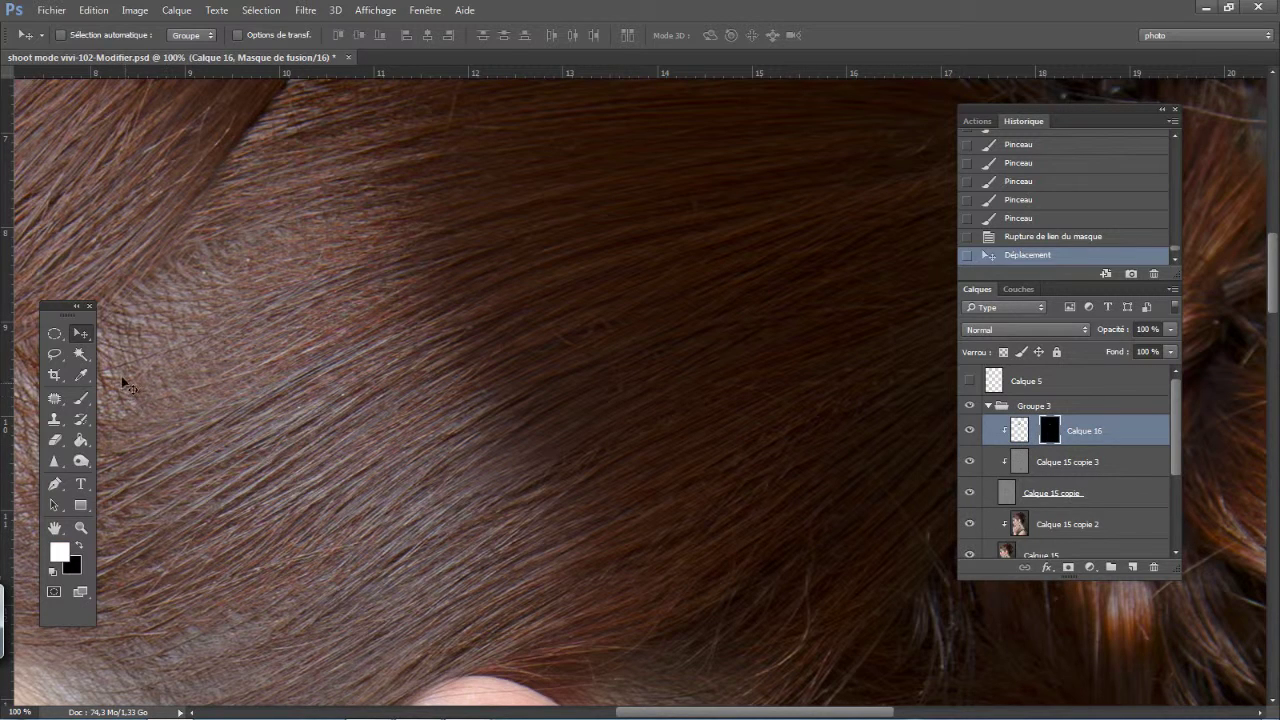
{"action": "left_click", "coordinate": [82, 398]}
{"action": "left_click_drag", "start_coordinate": [545, 445], "coordinate": [525, 460]}
{"action": "left_click_drag", "start_coordinate": [546, 444], "coordinate": [524, 460]}
{"action": "left_click_drag", "start_coordinate": [547, 445], "coordinate": [525, 461]}
{"action": "left_click_drag", "start_coordinate": [546, 445], "coordinate": [524, 461]}
{"action": "left_click_drag", "start_coordinate": [547, 446], "coordinate": [526, 461]}
{"action": "mouse_move", "coordinate": [526, 461]}
{"action": "left_mouse_down"}
{"action": "mouse_move", "coordinate": [548, 446]}
{"action": "mouse_move", "coordinate": [514, 471]}
{"action": "mouse_move", "coordinate": [530, 424]}
{"action": "left_mouse_up"}
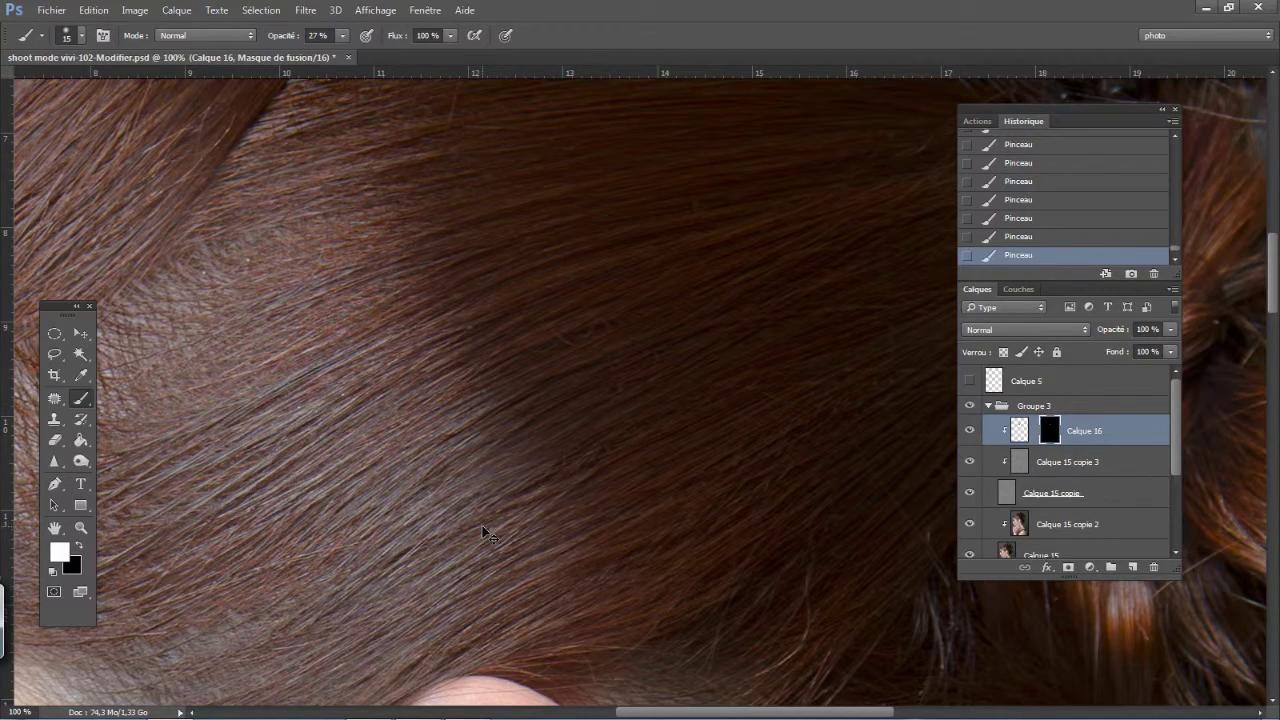
Reposition the hair texture of Calque 16 with Free Transform, leaving its mask in place
{"action": "key", "text": "ctrl+minus"}
{"action": "key", "text": "ctrl+minus"}
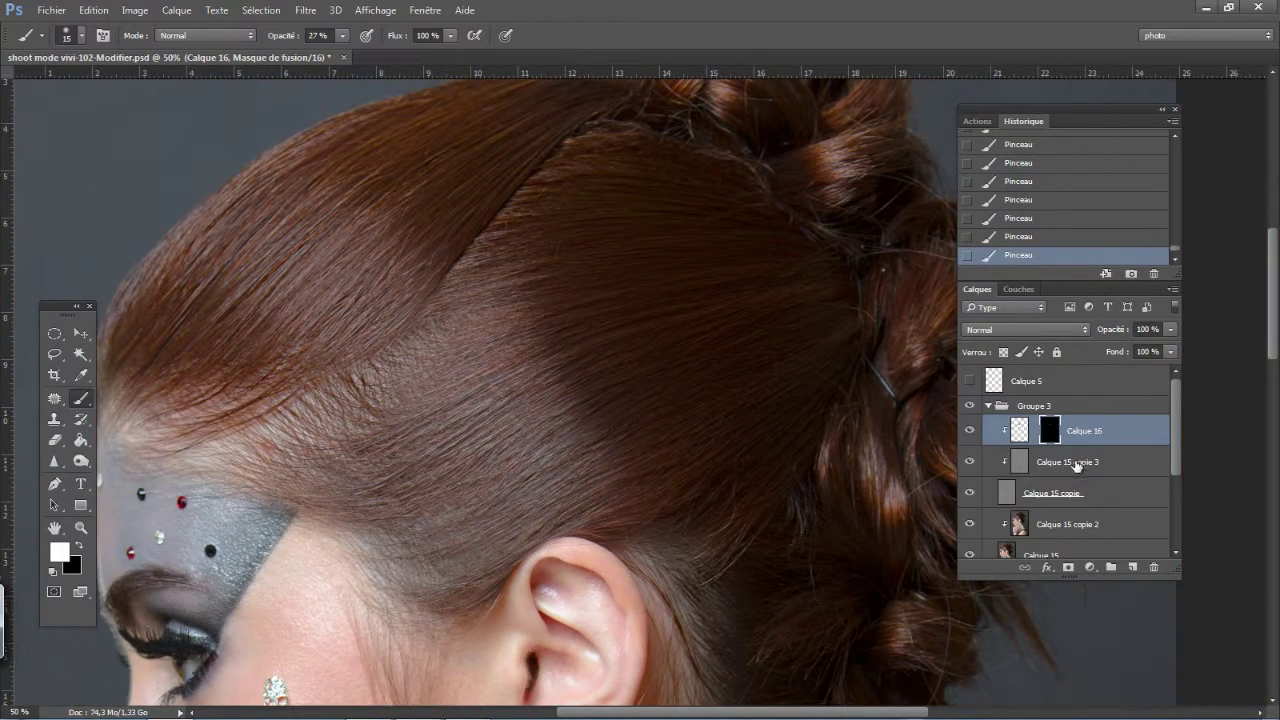
{"action": "left_click", "coordinate": [1020, 432]}
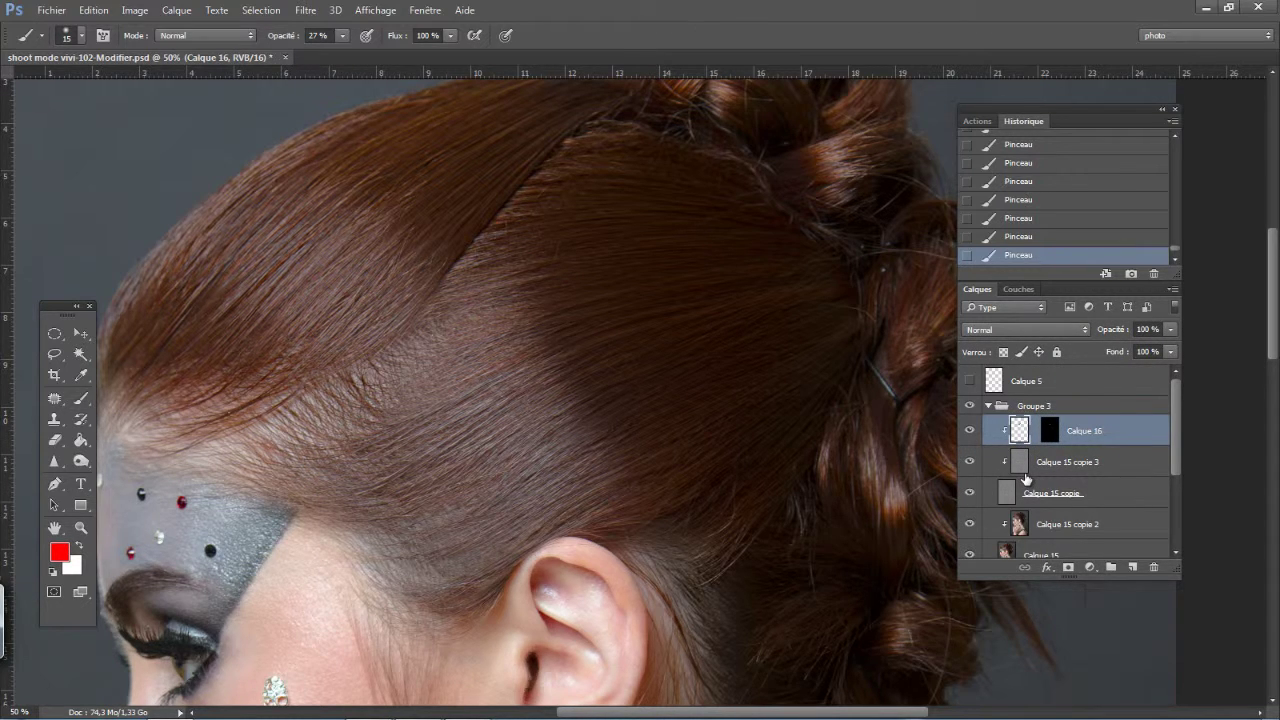
{"action": "key", "text": "ctrl+t"}
{"action": "mouse_move", "coordinate": [481, 507]}
{"action": "left_mouse_down"}
{"action": "mouse_move", "coordinate": [471, 500]}
{"action": "mouse_move", "coordinate": [486, 497]}
{"action": "left_mouse_up"}
{"action": "key", "text": "Return"}
With a soft brush at 27% opacity, paint white on Calque 16's mask over the uneven dark strands and touch up with black
{"action": "key", "text": "b"}
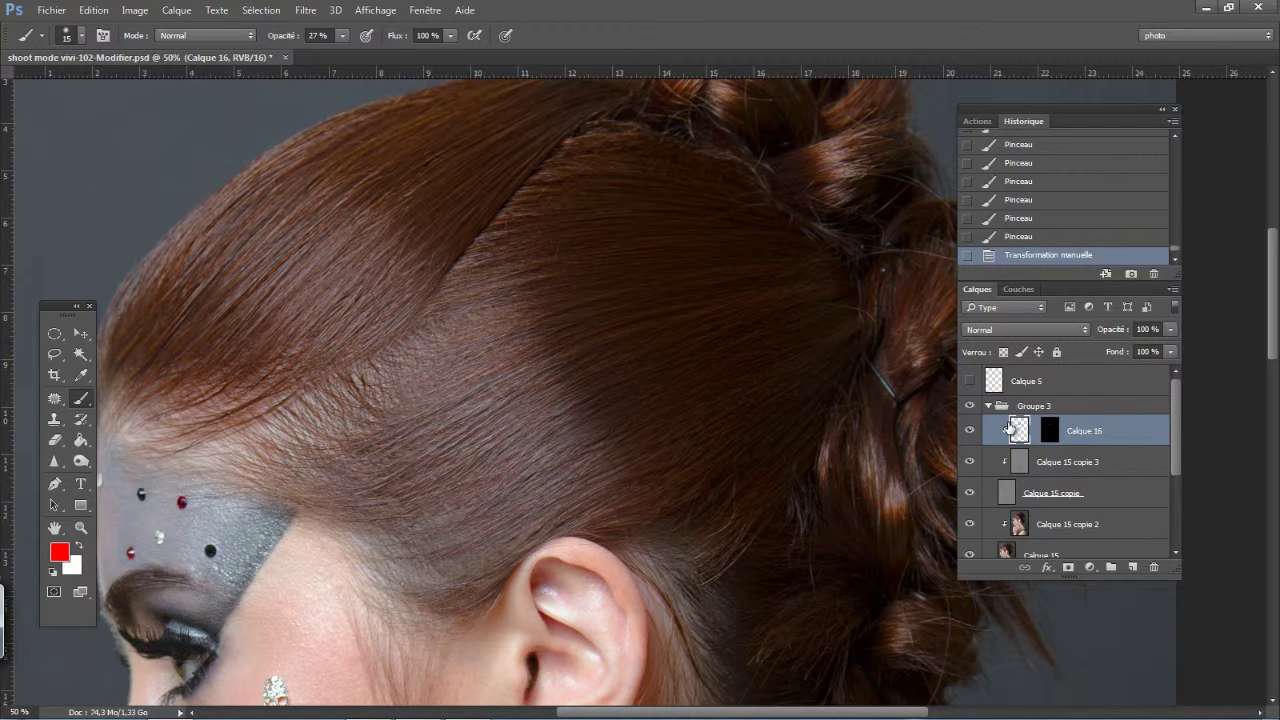
{"action": "left_click", "coordinate": [1008, 428], "text": "alt"}
{"action": "key", "text": "ctrl+1"}
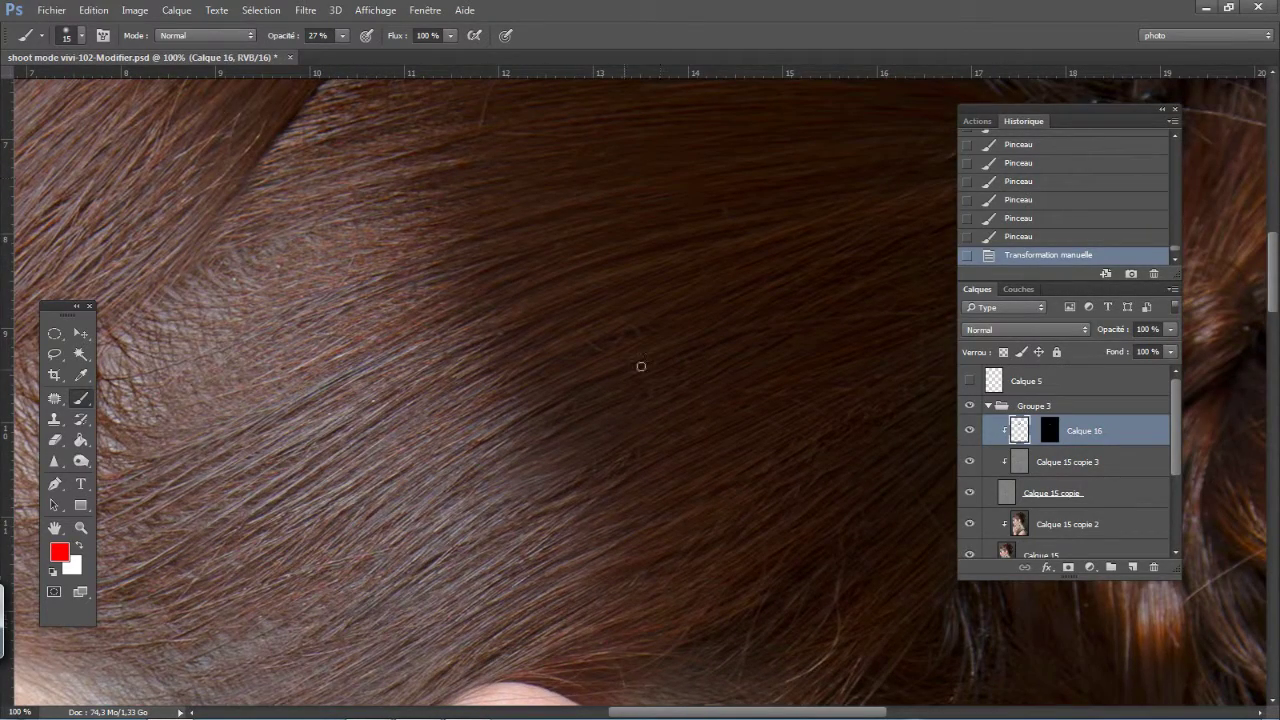
{"action": "left_click", "coordinate": [1050, 430]}
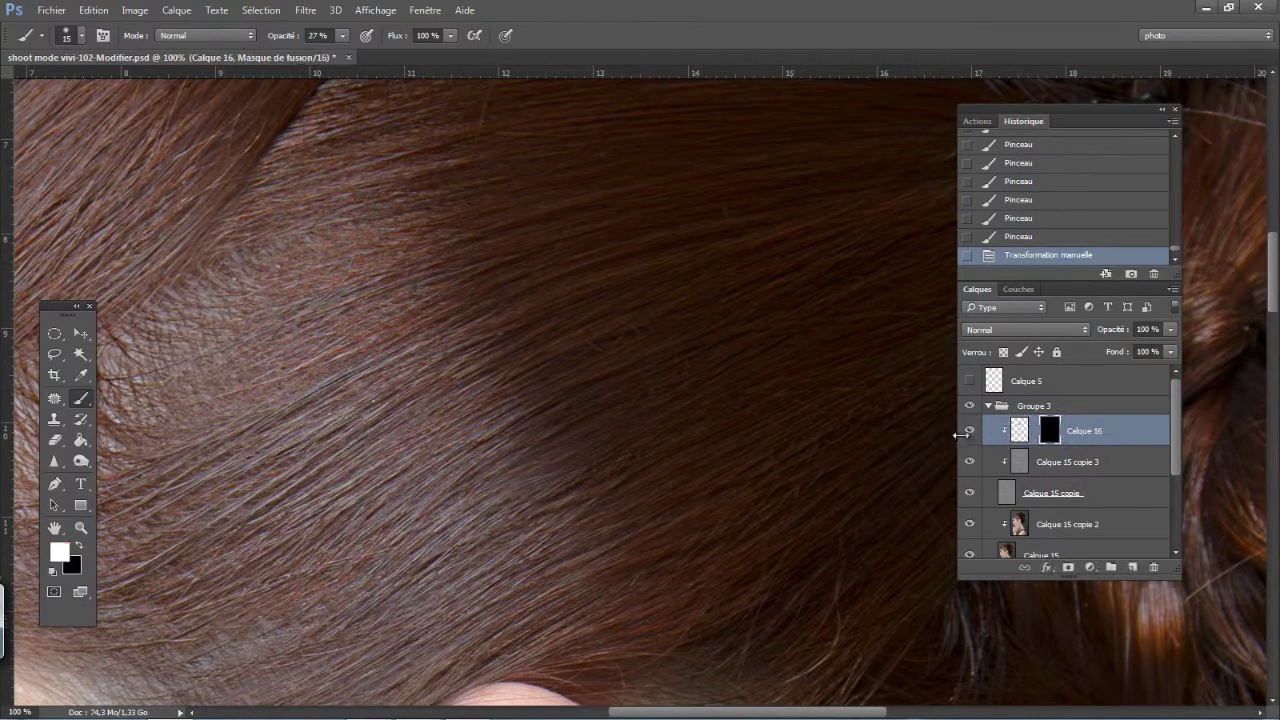
{"action": "right_click", "coordinate": [700, 454]}
{"action": "left_click_drag", "start_coordinate": [787, 438], "coordinate": [792, 438]}
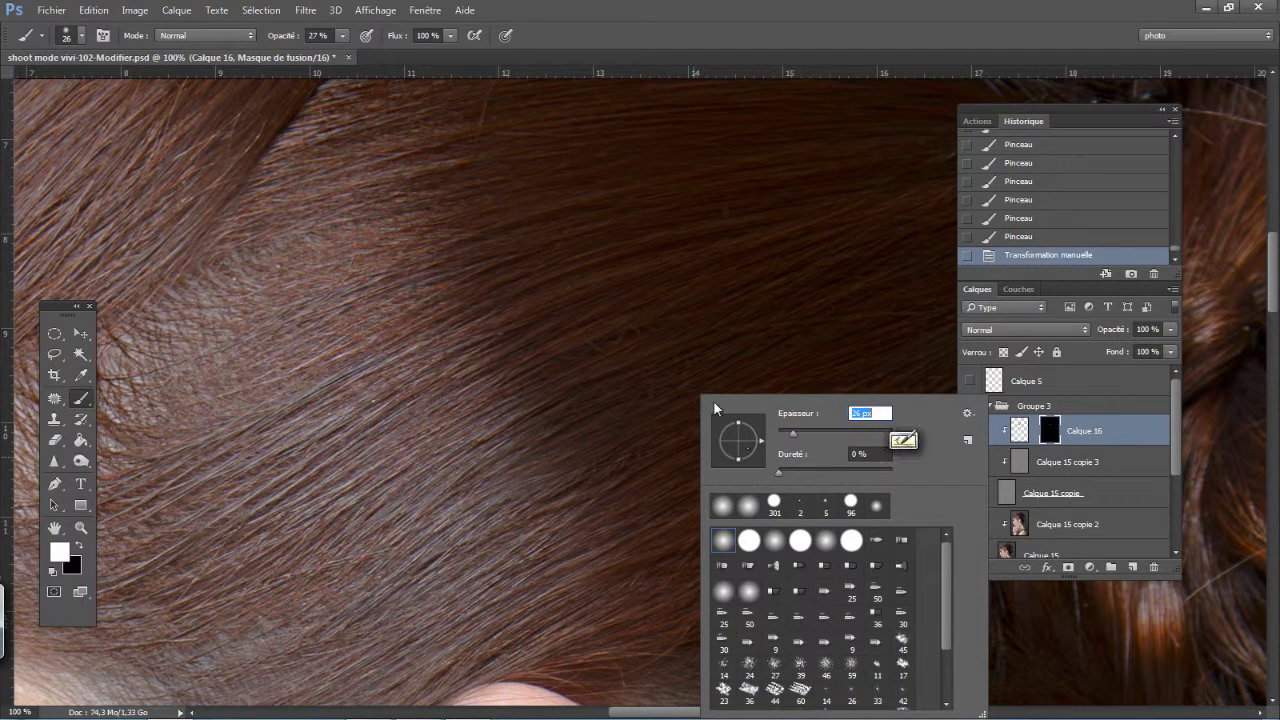
{"action": "left_click", "coordinate": [706, 384]}
{"action": "left_click_drag", "start_coordinate": [640, 455], "coordinate": [656, 434]}
{"action": "mouse_move", "coordinate": [656, 434]}
{"action": "left_mouse_down"}
{"action": "mouse_move", "coordinate": [638, 411]}
{"action": "mouse_move", "coordinate": [652, 420]}
{"action": "left_mouse_up"}
{"action": "mouse_move", "coordinate": [656, 422]}
{"action": "left_mouse_down"}
{"action": "mouse_move", "coordinate": [671, 429]}
{"action": "mouse_move", "coordinate": [712, 370]}
{"action": "left_mouse_up"}
{"action": "left_click_drag", "start_coordinate": [690, 400], "coordinate": [643, 483]}
{"action": "key", "text": "x"}
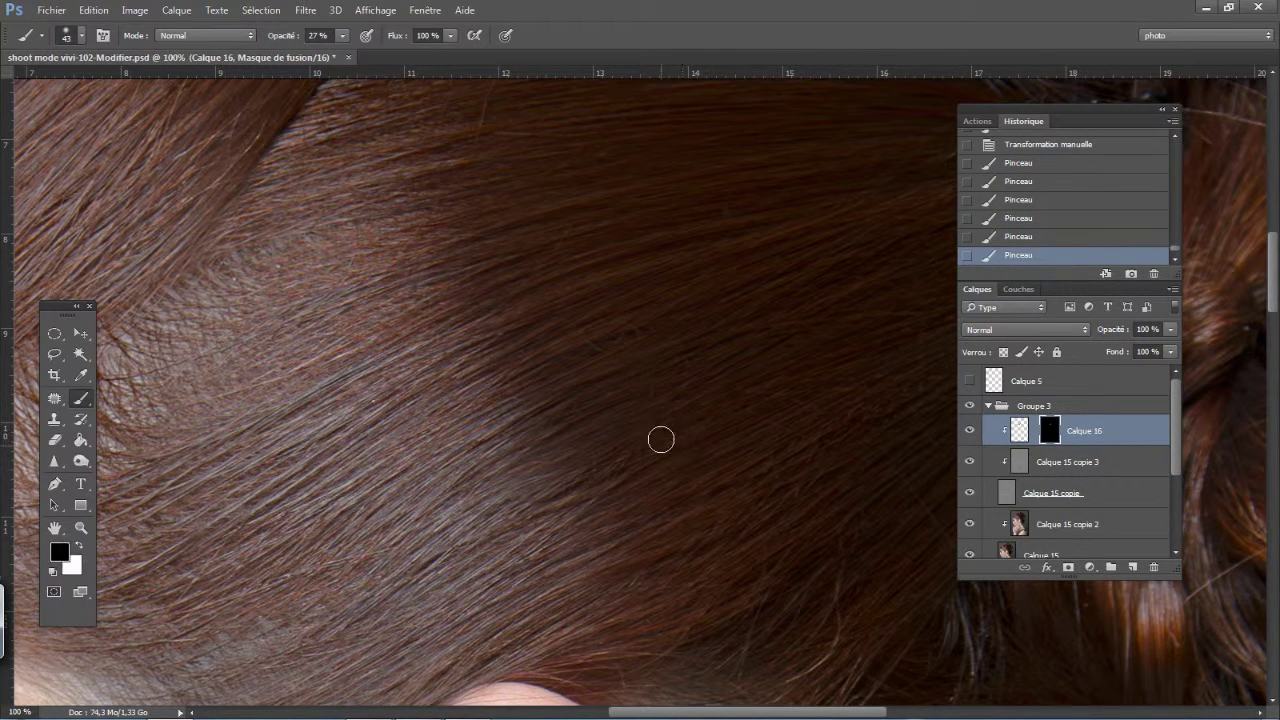
{"action": "mouse_move", "coordinate": [660, 440]}
{"action": "left_mouse_down"}
{"action": "mouse_move", "coordinate": [673, 348]}
{"action": "mouse_move", "coordinate": [711, 303]}
{"action": "left_mouse_up"}
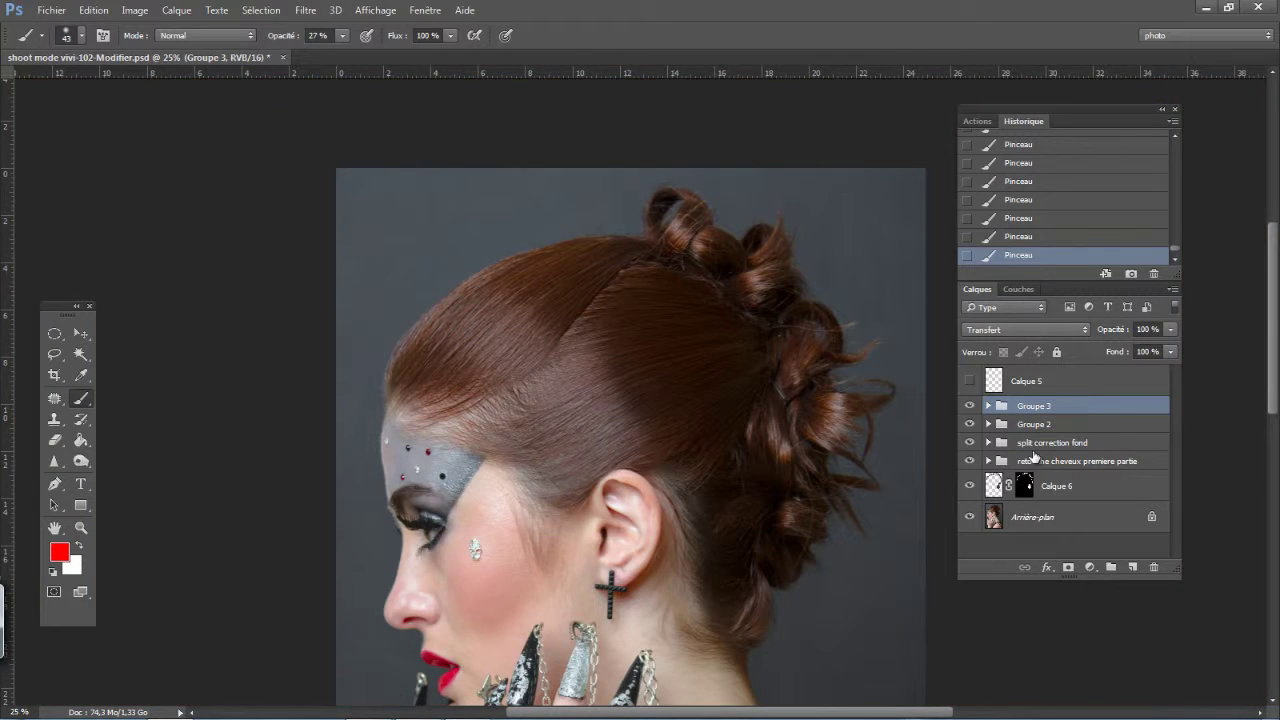
Toggle the visibility of Groupe 3 and Groupe 2 repeatedly to compare the hair with and without each retouching stage
{"action": "left_click", "coordinate": [969, 406]}
{"action": "left_click", "coordinate": [969, 406]}
{"action": "left_click", "coordinate": [969, 406]}
{"action": "left_click", "coordinate": [969, 424]}
{"action": "left_click", "coordinate": [969, 424]}
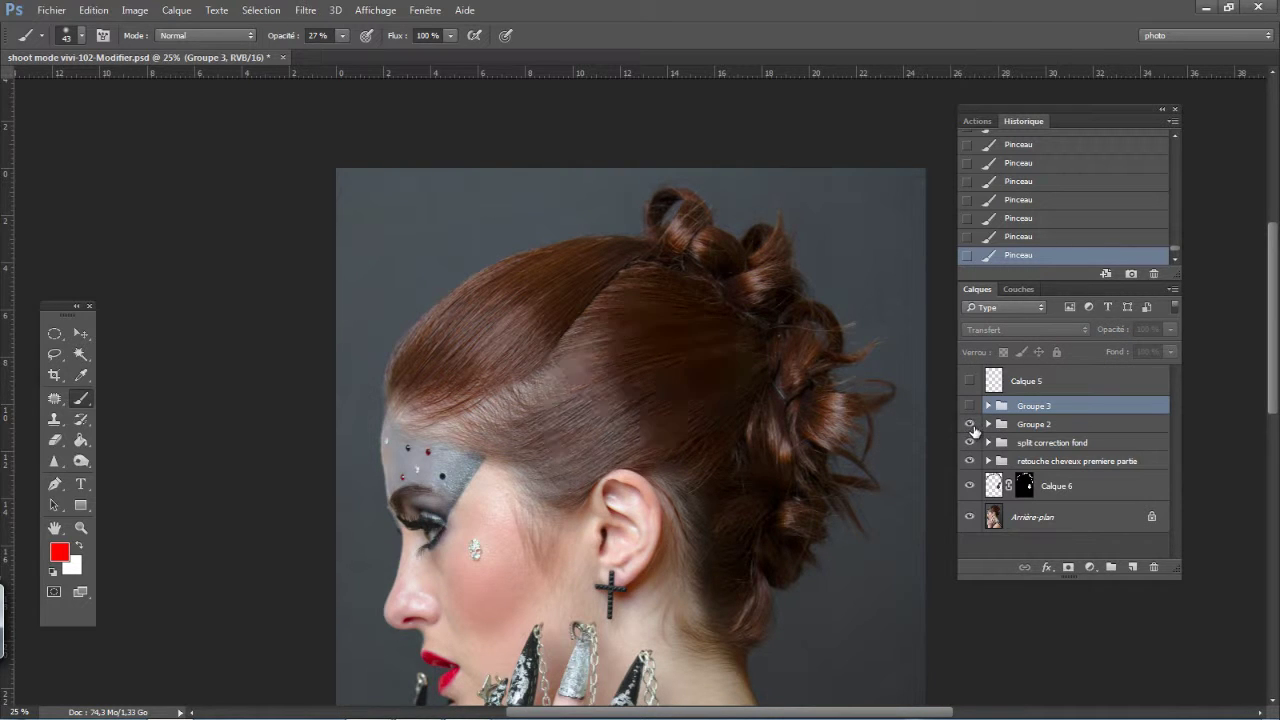
{"action": "left_click", "coordinate": [969, 424]}
{"action": "left_click", "coordinate": [969, 424]}
{"action": "left_click", "coordinate": [969, 424]}
{"action": "left_click", "coordinate": [969, 424]}
{"action": "left_click", "coordinate": [969, 424]}
{"action": "left_click", "coordinate": [970, 406]}
{"action": "left_click", "coordinate": [970, 406]}
{"action": "left_click", "coordinate": [970, 406]}
{"action": "left_click", "coordinate": [970, 406]}
{"action": "left_click", "coordinate": [970, 406]}
{"action": "left_click", "coordinate": [970, 406]}
{"action": "left_click", "coordinate": [970, 406]}
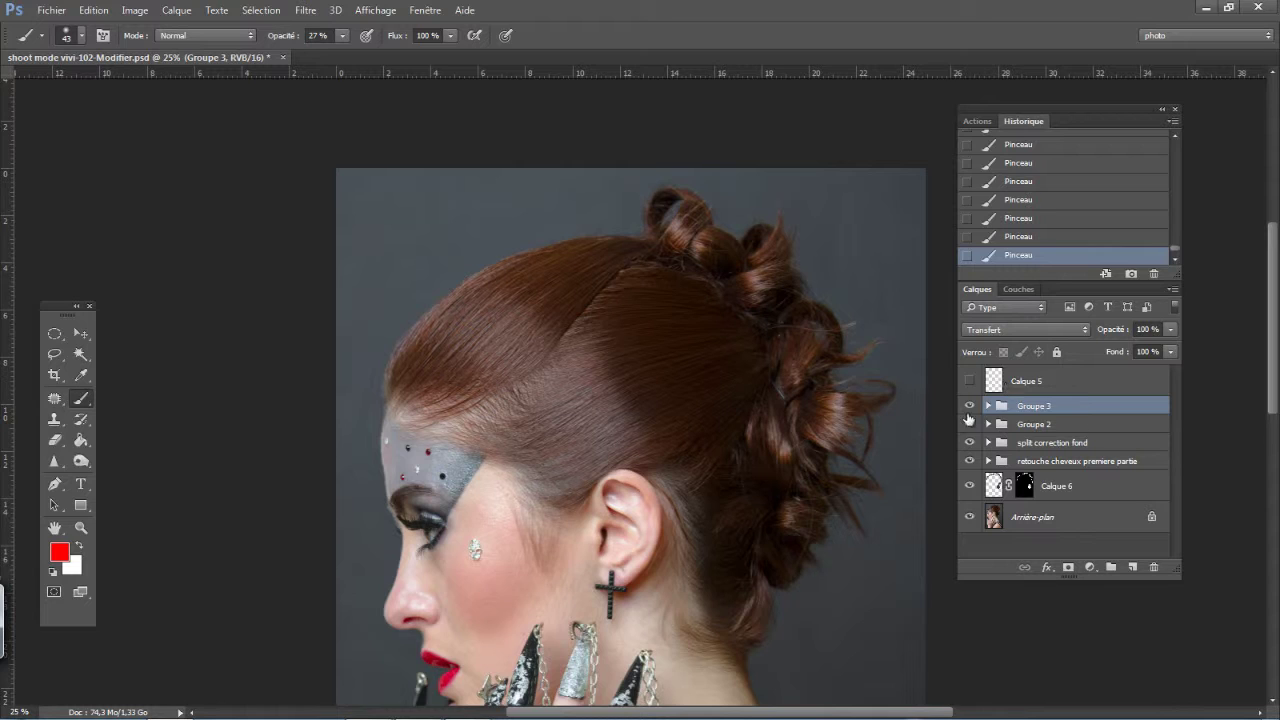
Show only the original Arrière-plan layer for a before-and-after comparison, and restore the visibility of the retouching layers
{"action": "left_click", "coordinate": [967, 517], "text": "alt"}
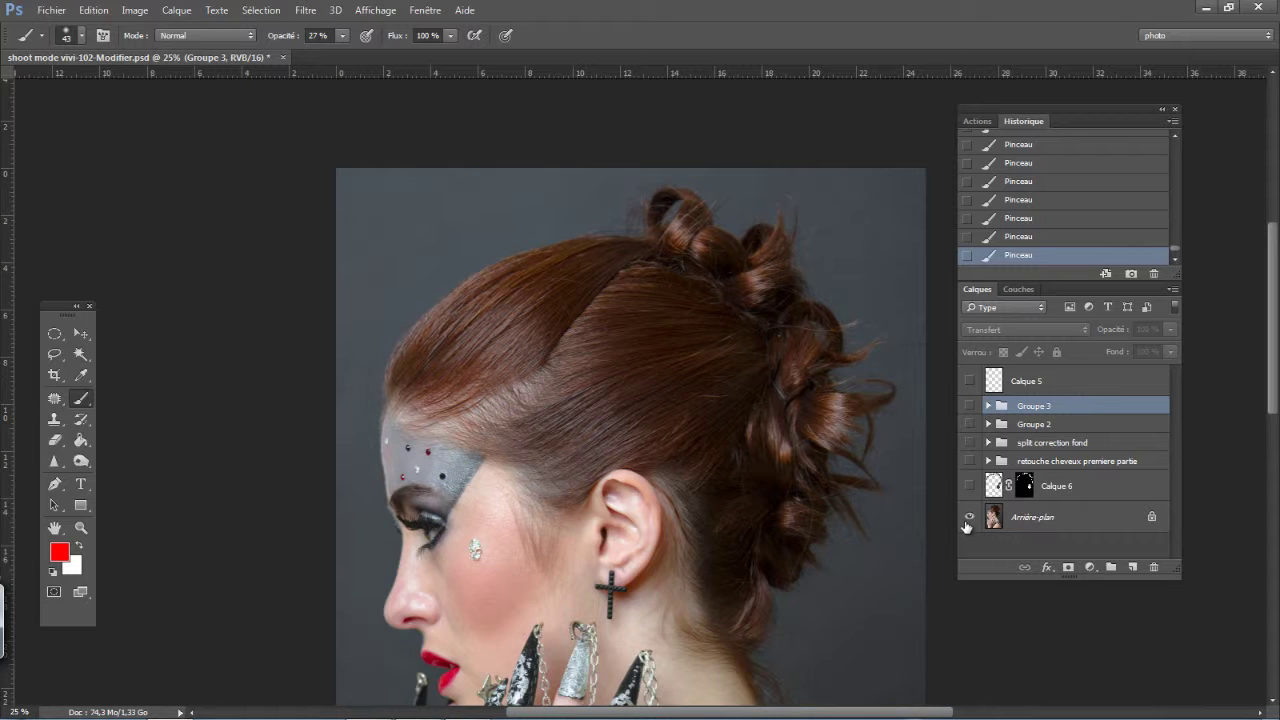
{"action": "left_click", "coordinate": [967, 517], "text": "alt"}
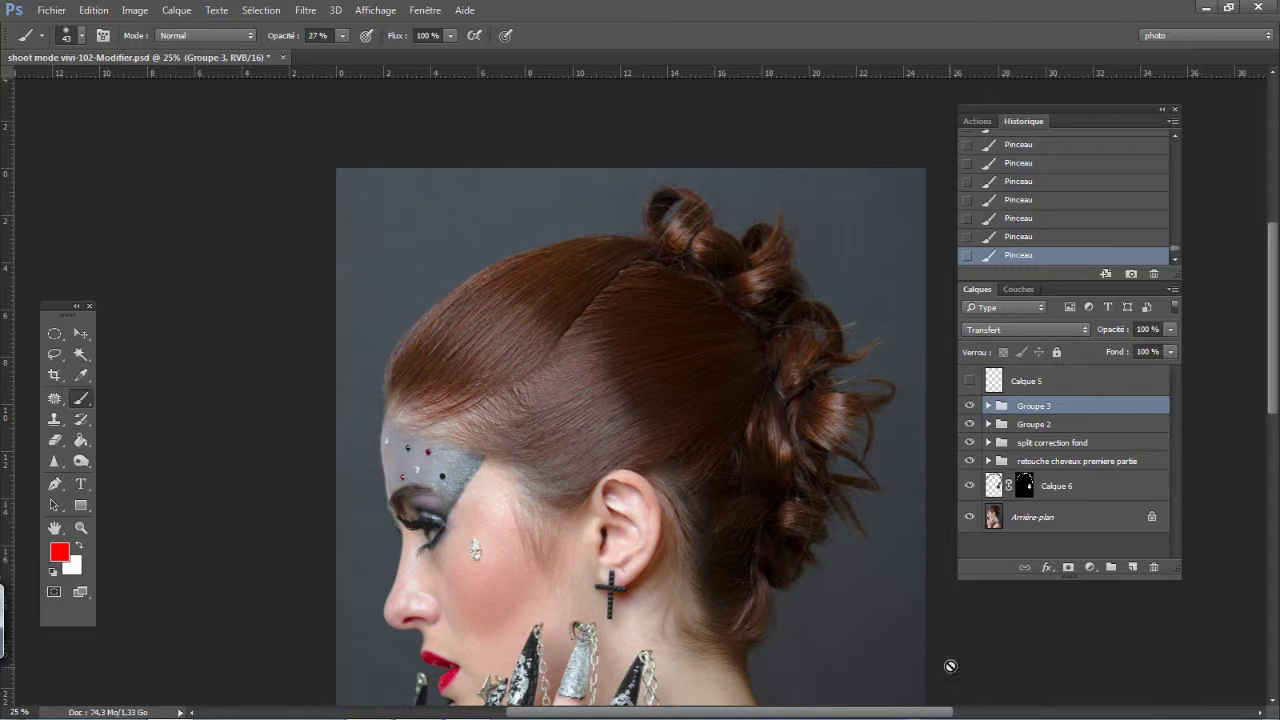